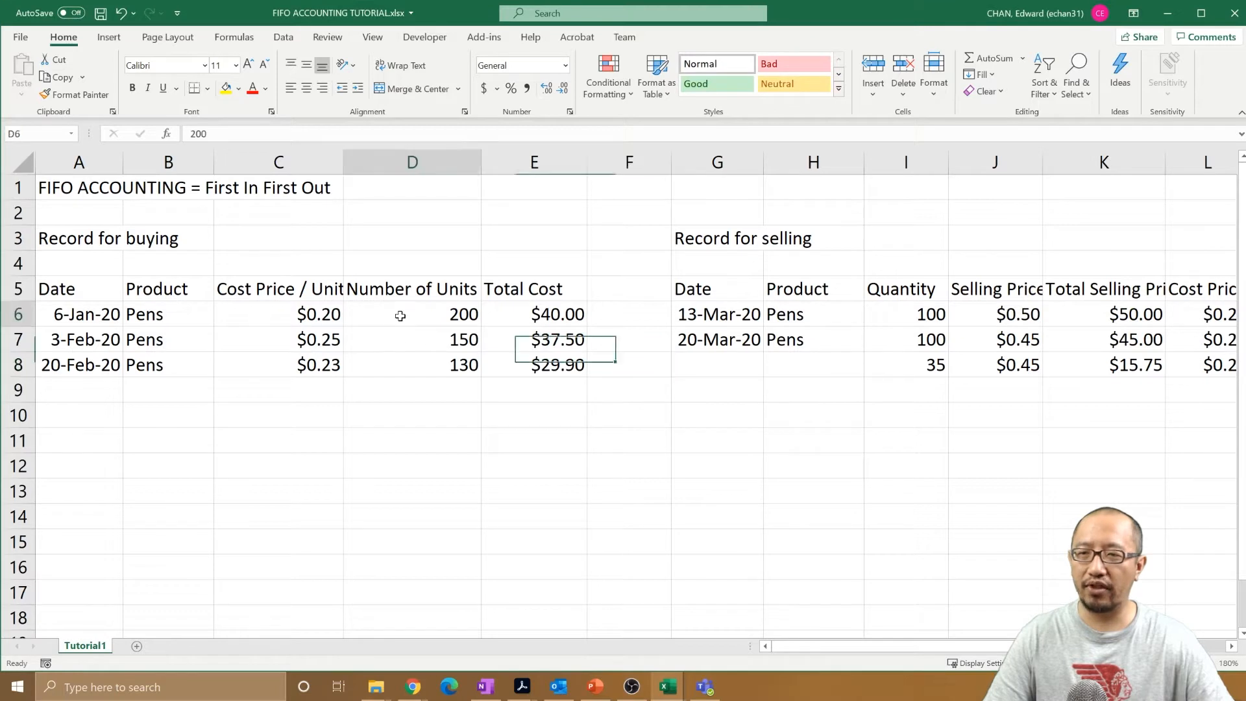
# Step: Compare the unit costs and quantities in the buying record with the cost prices assigned in the selling record
pyautogui.moveTo(322, 314); pyautogui.dragTo(320, 340)
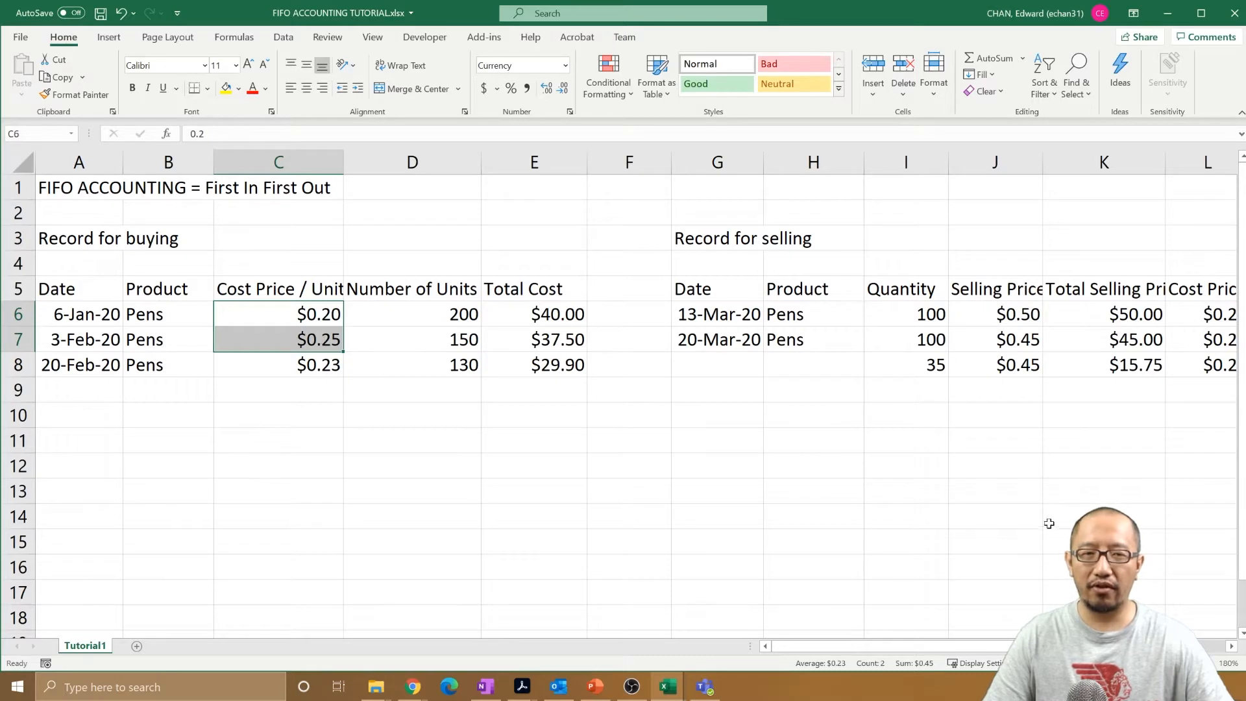
pyautogui.moveTo(1005, 647); pyautogui.dragTo(1061, 647)
pyautogui.moveTo(1032, 339); pyautogui.dragTo(729, 334)
pyautogui.click(728, 335)
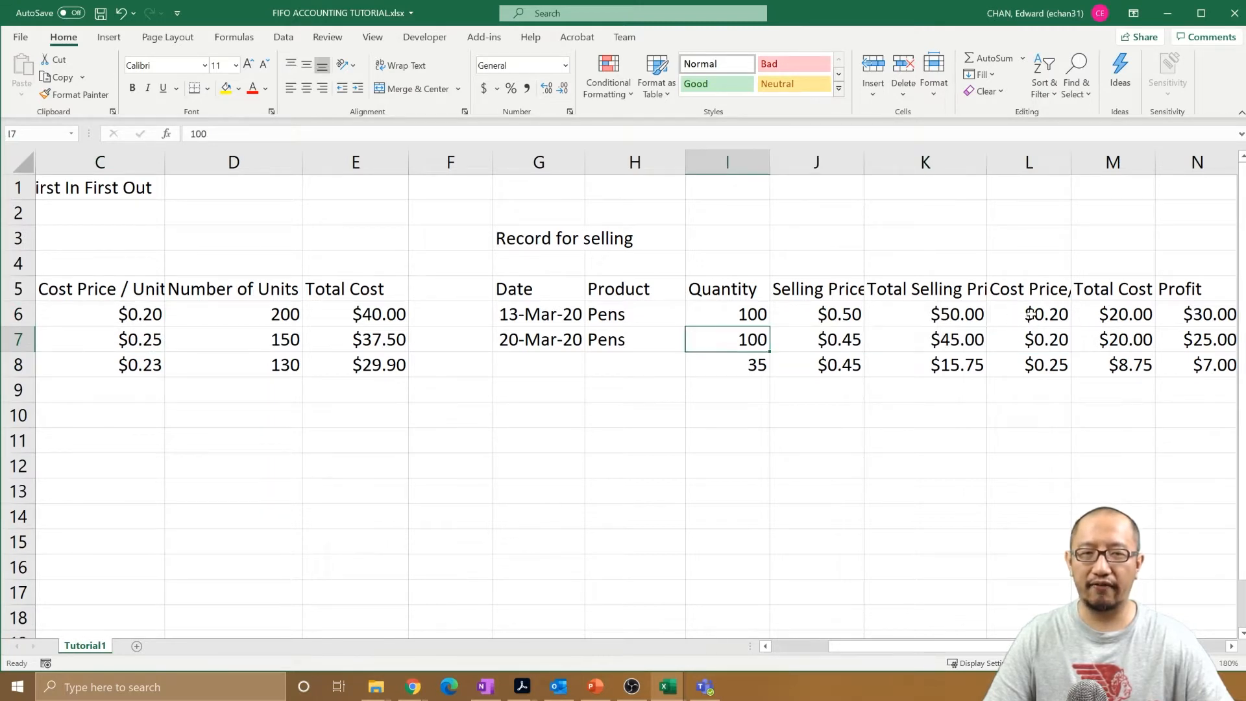
pyautogui.moveTo(1031, 314)
pyautogui.mouseDown()
pyautogui.moveTo(777, 321)
pyautogui.moveTo(1038, 310)
pyautogui.mouseUp()
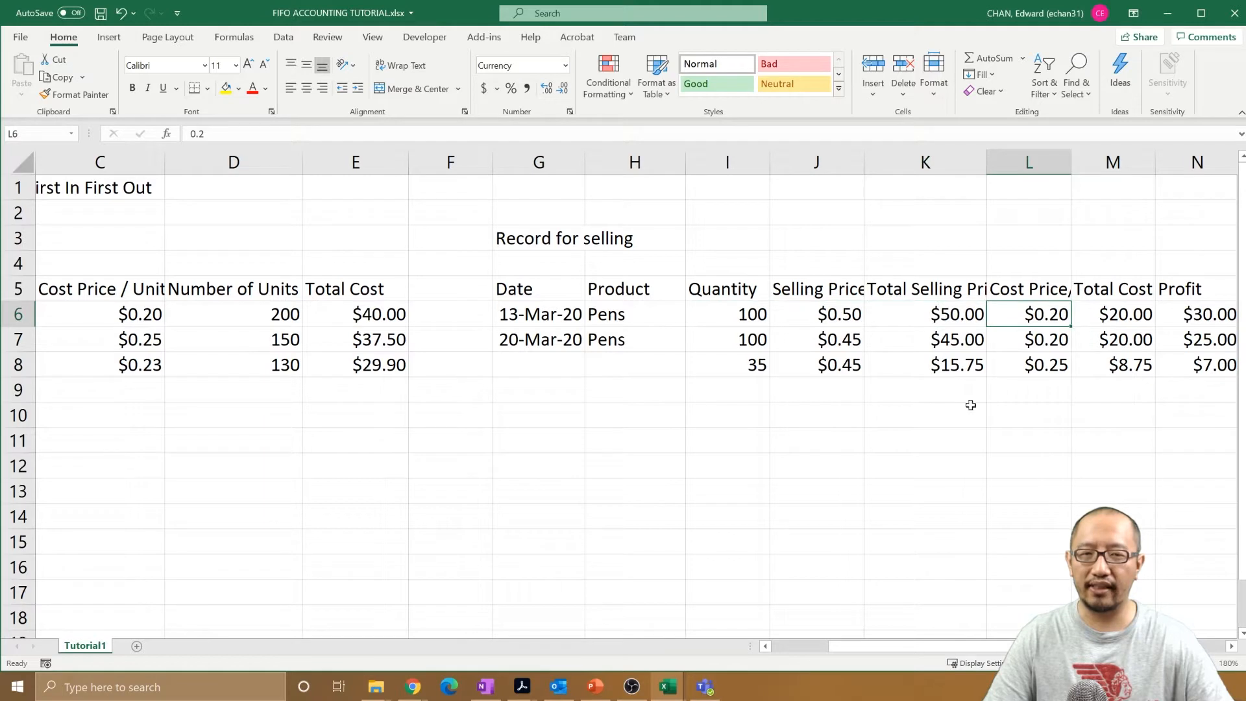
pyautogui.click(731, 332)
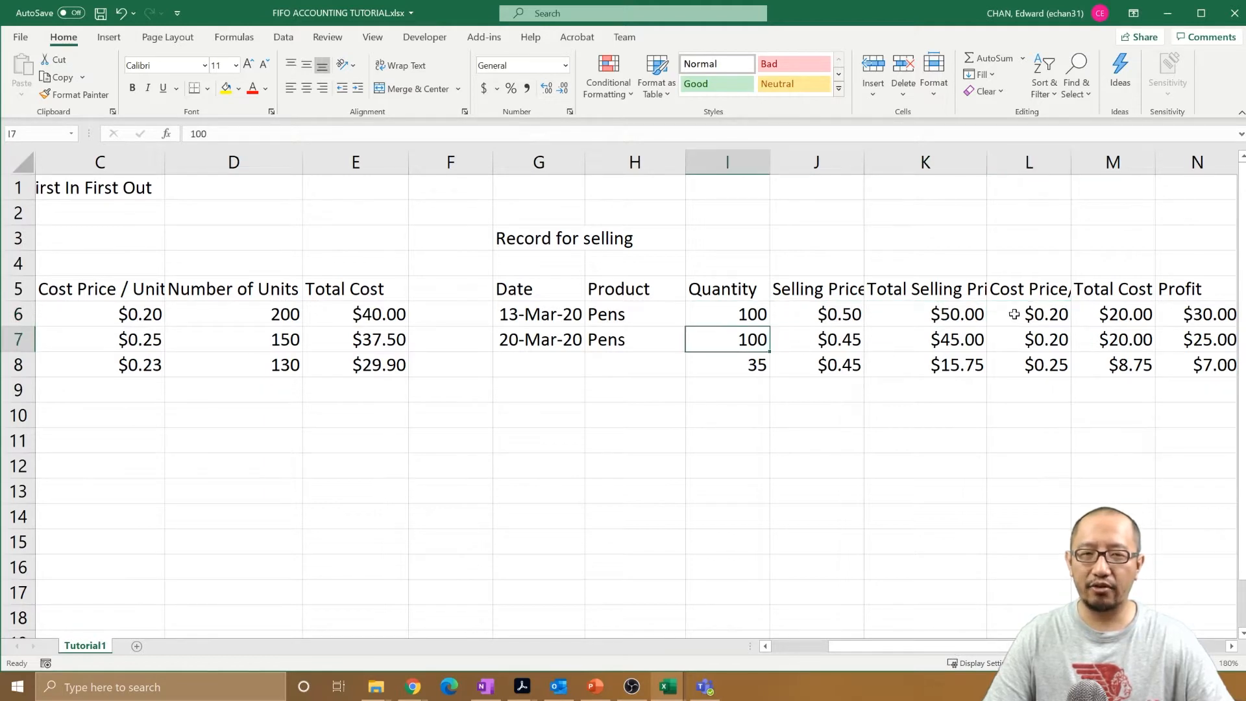
pyautogui.click(1059, 344)
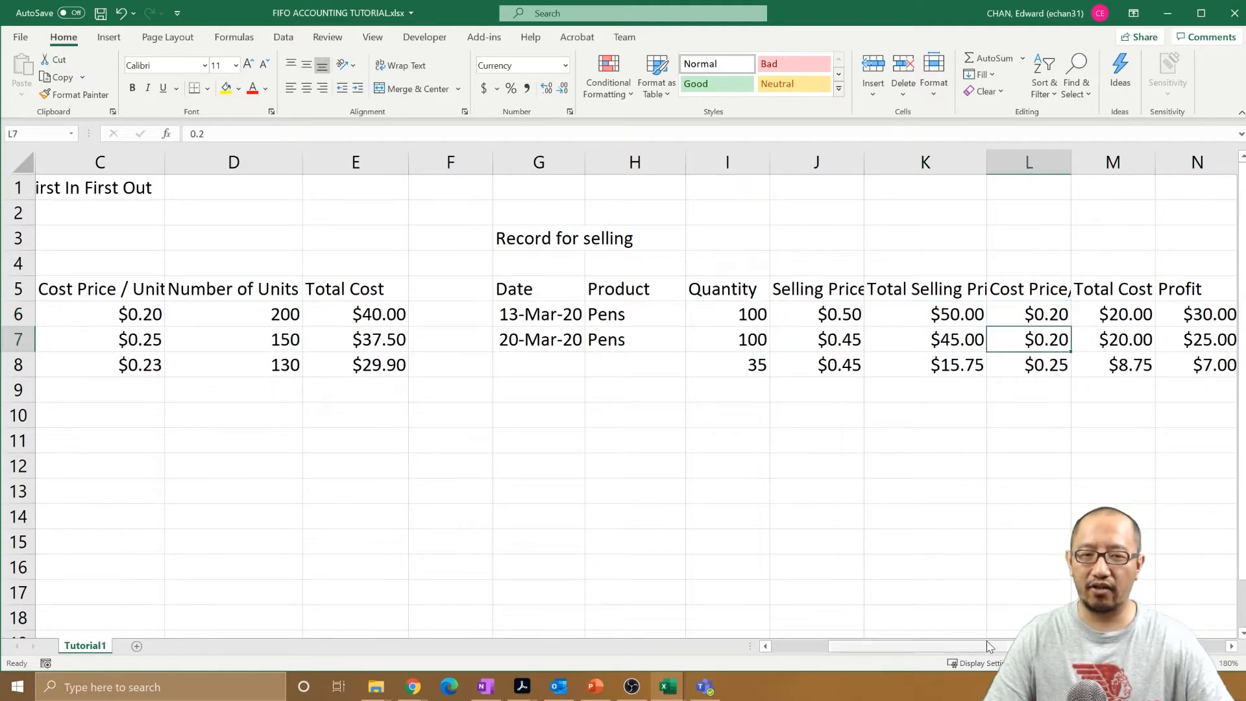
pyautogui.moveTo(864, 647); pyautogui.dragTo(802, 610)
pyautogui.click(409, 313)
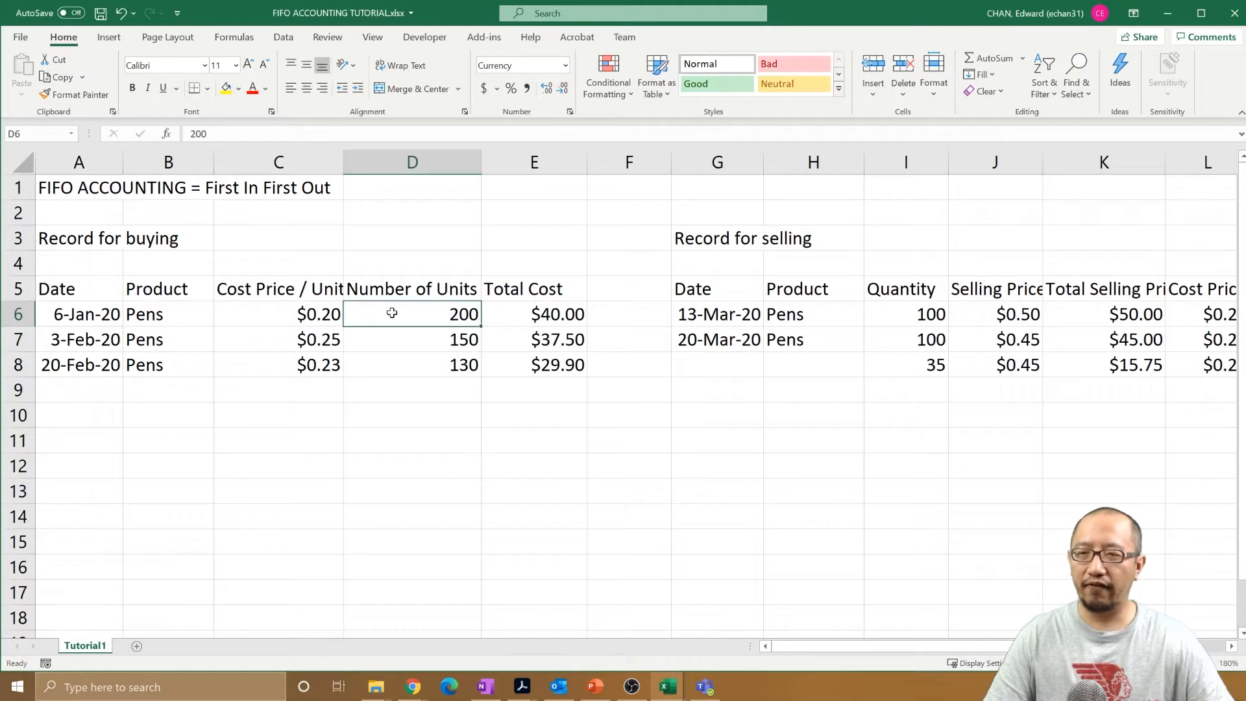
pyautogui.click(325, 312)
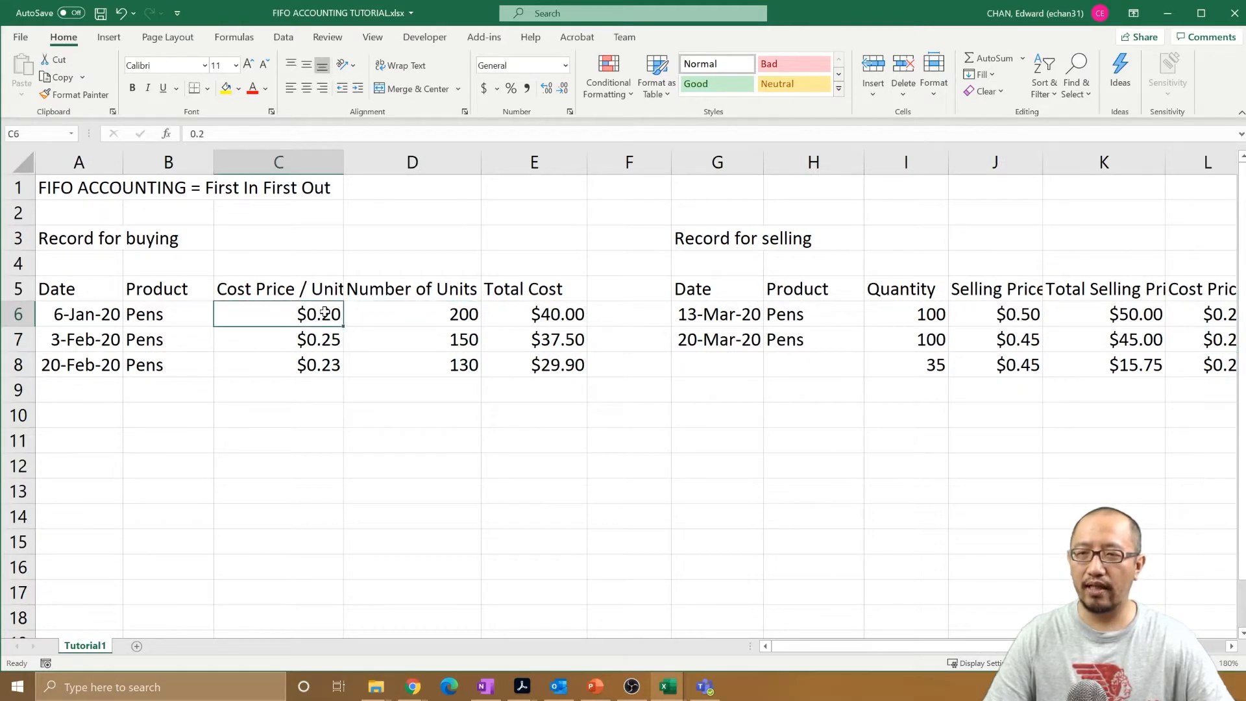
pyautogui.moveTo(401, 342); pyautogui.dragTo(301, 341)
pyautogui.click(301, 341)
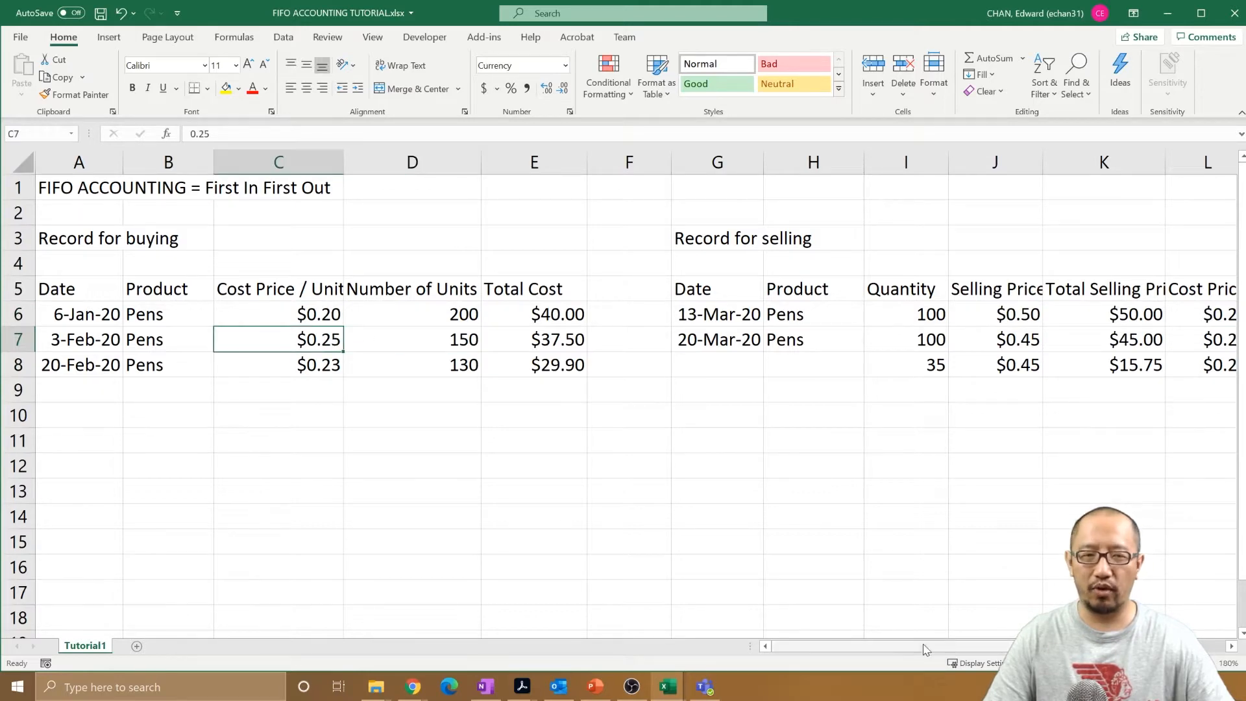
# Step: Examine how the 20-Mar-20 sale is split over two quantity rows in the selling record
pyautogui.moveTo(876, 649); pyautogui.dragTo(933, 639)
pyautogui.moveTo(724, 348); pyautogui.dragTo(750, 368)
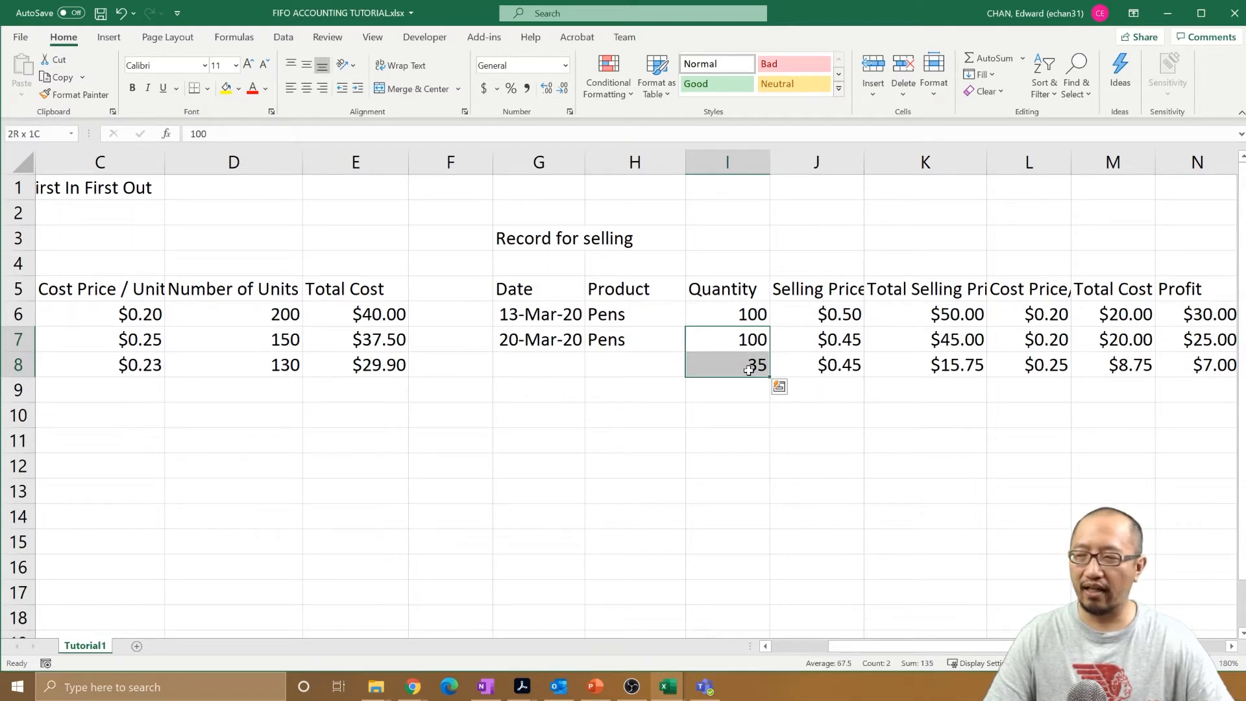
pyautogui.click(747, 344)
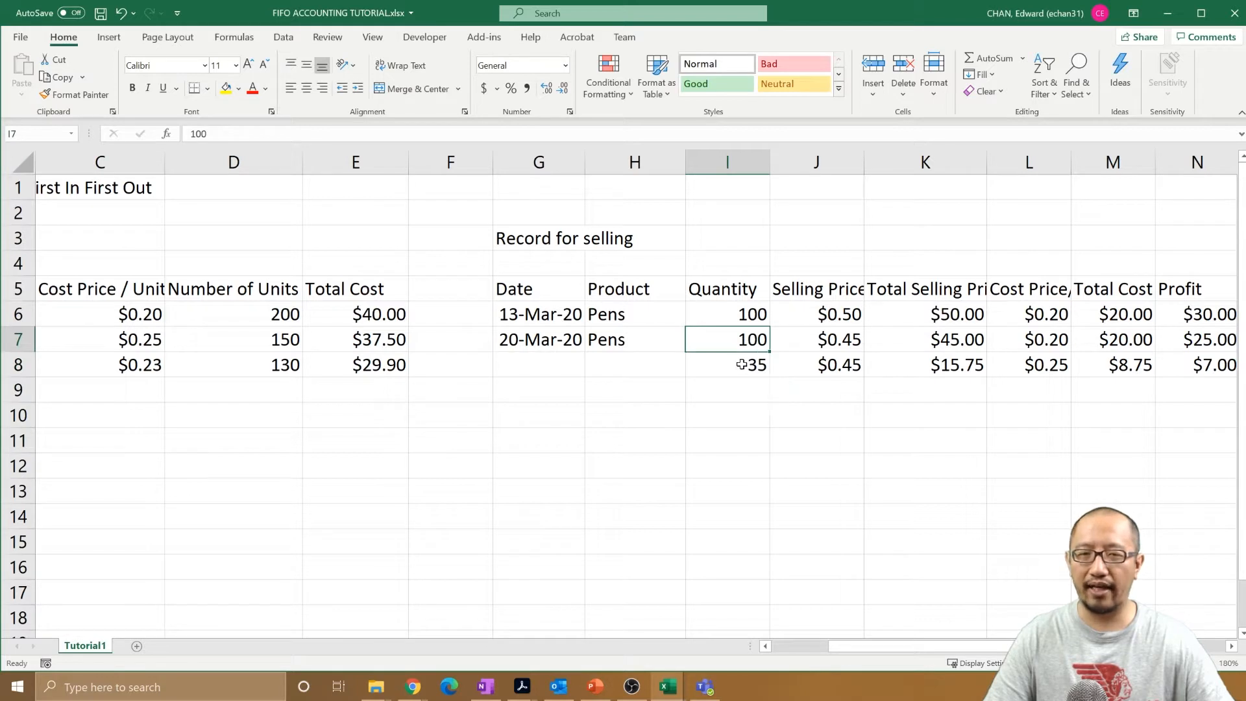
pyautogui.click(742, 366)
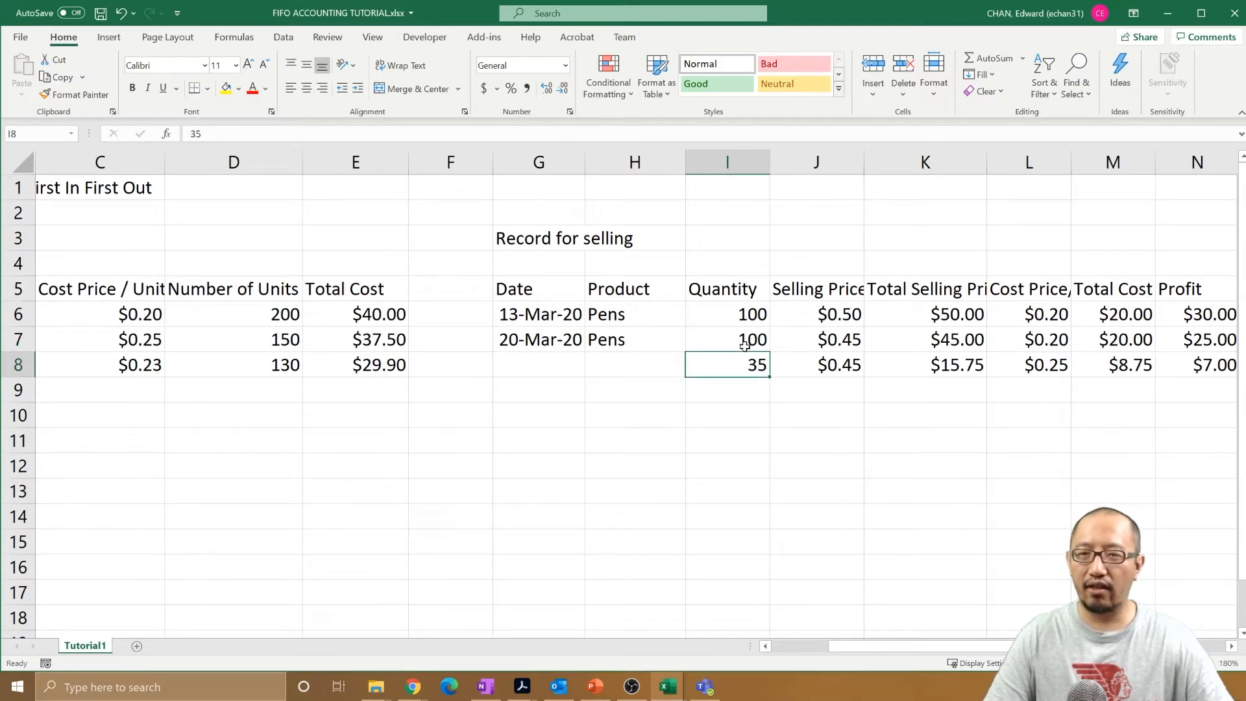
pyautogui.click(744, 346)
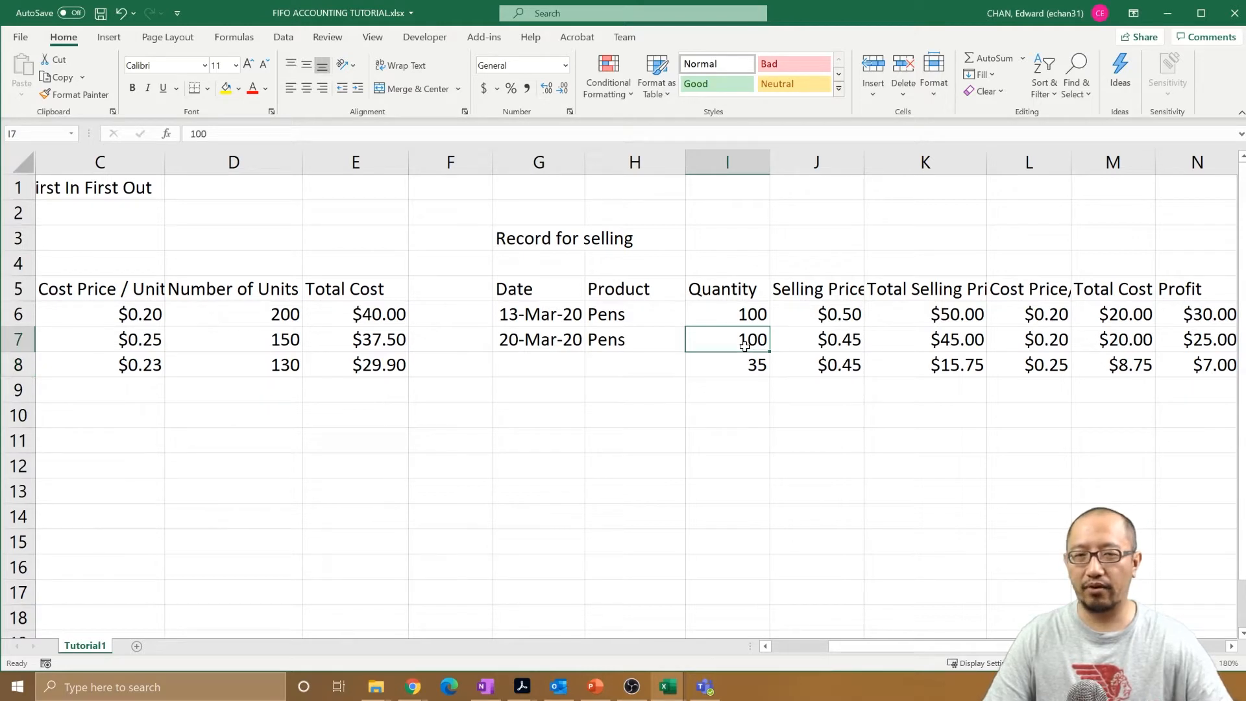
pyautogui.click(752, 362)
pyautogui.click(750, 338)
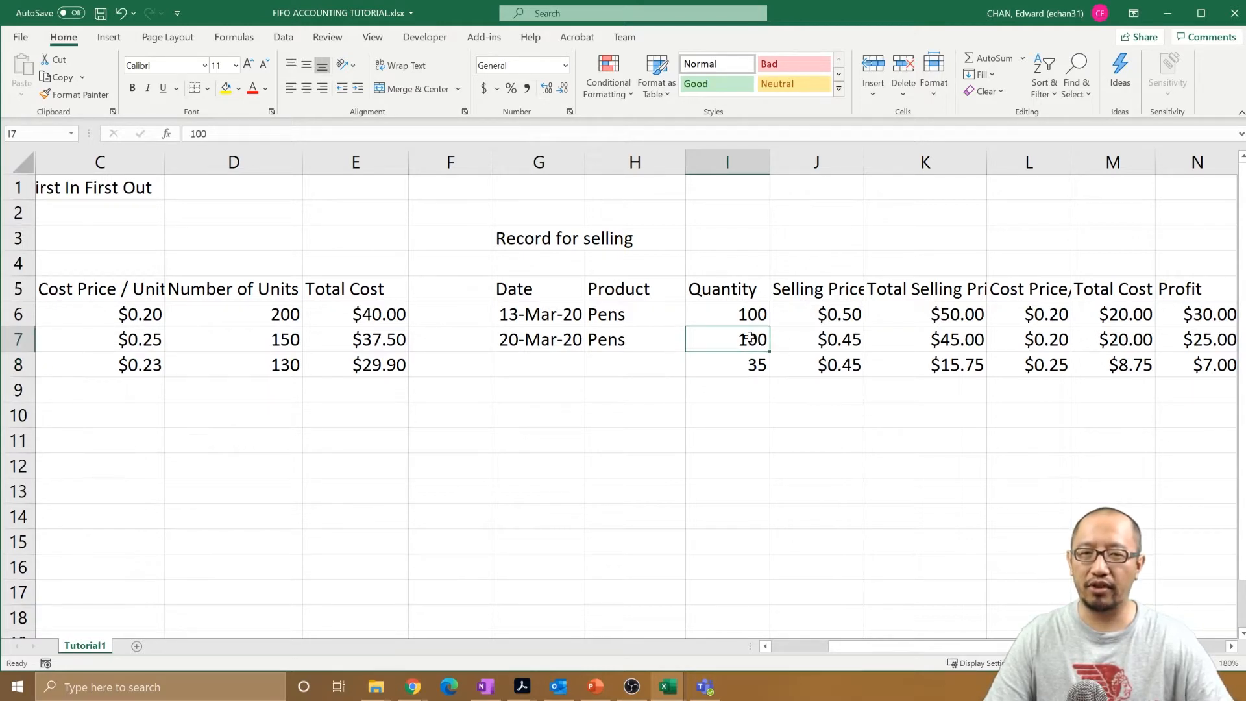
pyautogui.moveTo(751, 362); pyautogui.dragTo(746, 418)
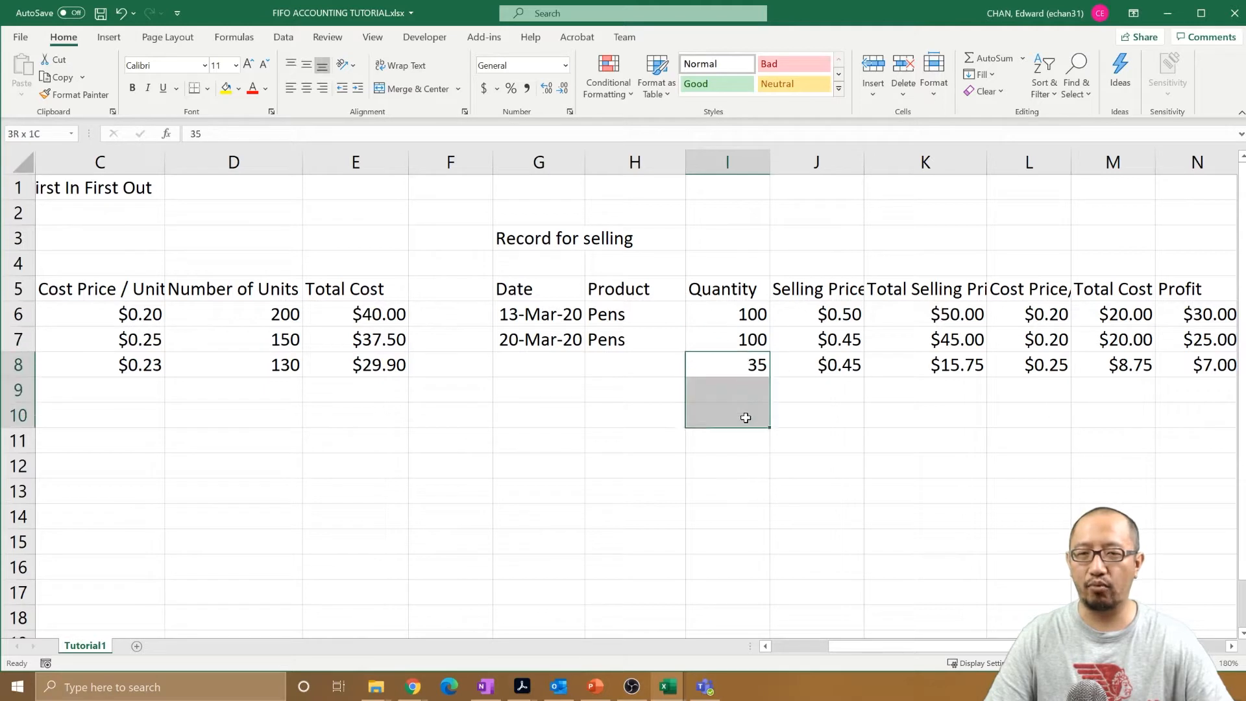
pyautogui.click(758, 337)
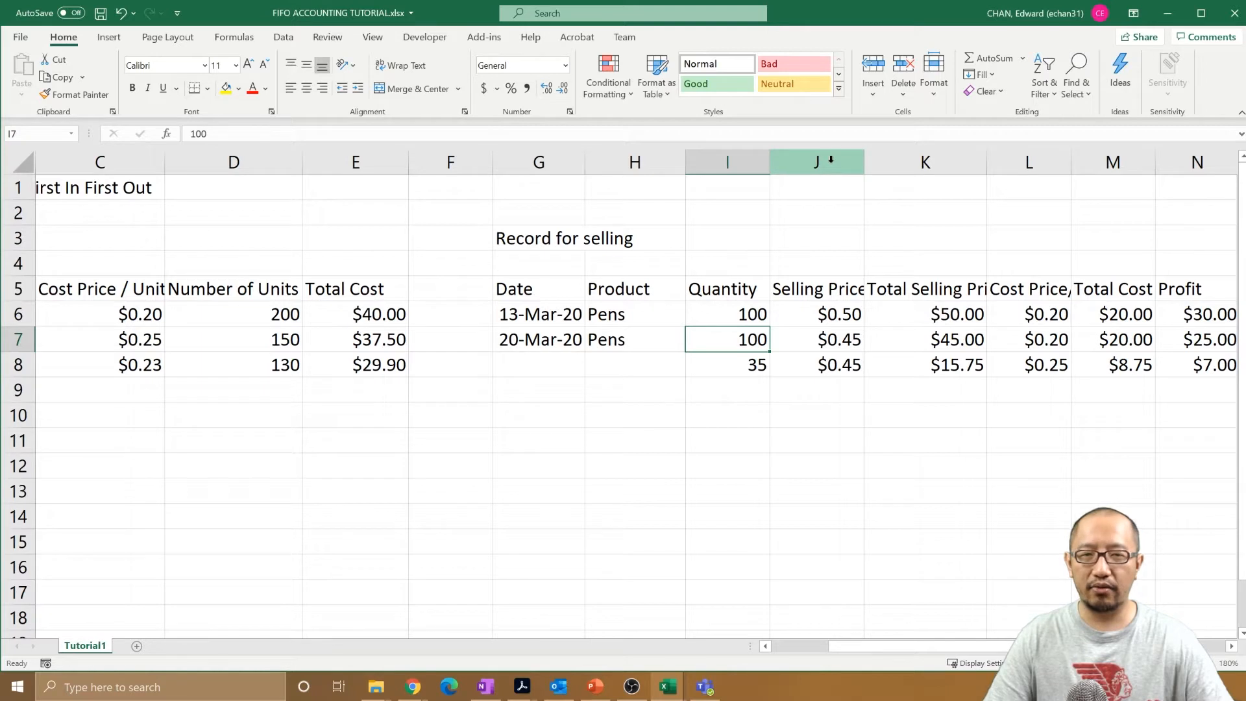
# Step: Insert five blank columns before the Selling Price column in the selling record
pyautogui.moveTo(831, 159)
pyautogui.mouseDown()
pyautogui.moveTo(1206, 178)
pyautogui.moveTo(1104, 165)
pyautogui.moveTo(813, 170)
pyautogui.mouseUp()
pyautogui.click(816, 195)
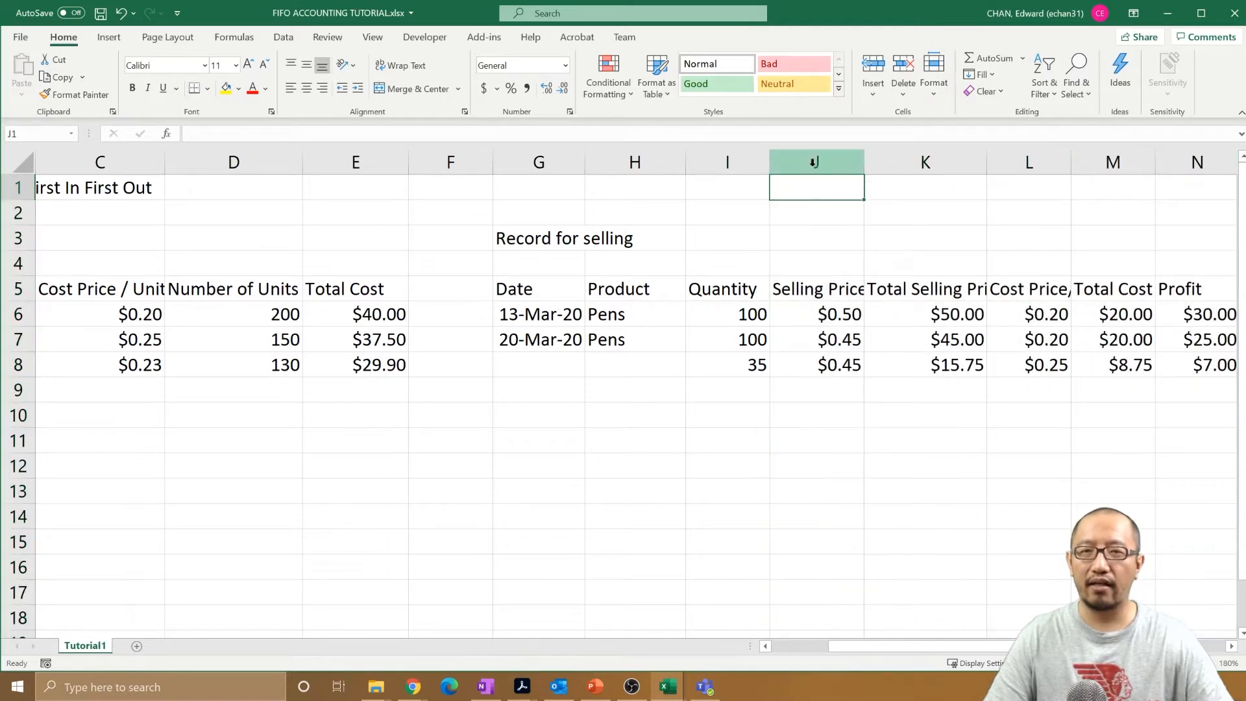
pyautogui.click(813, 161)
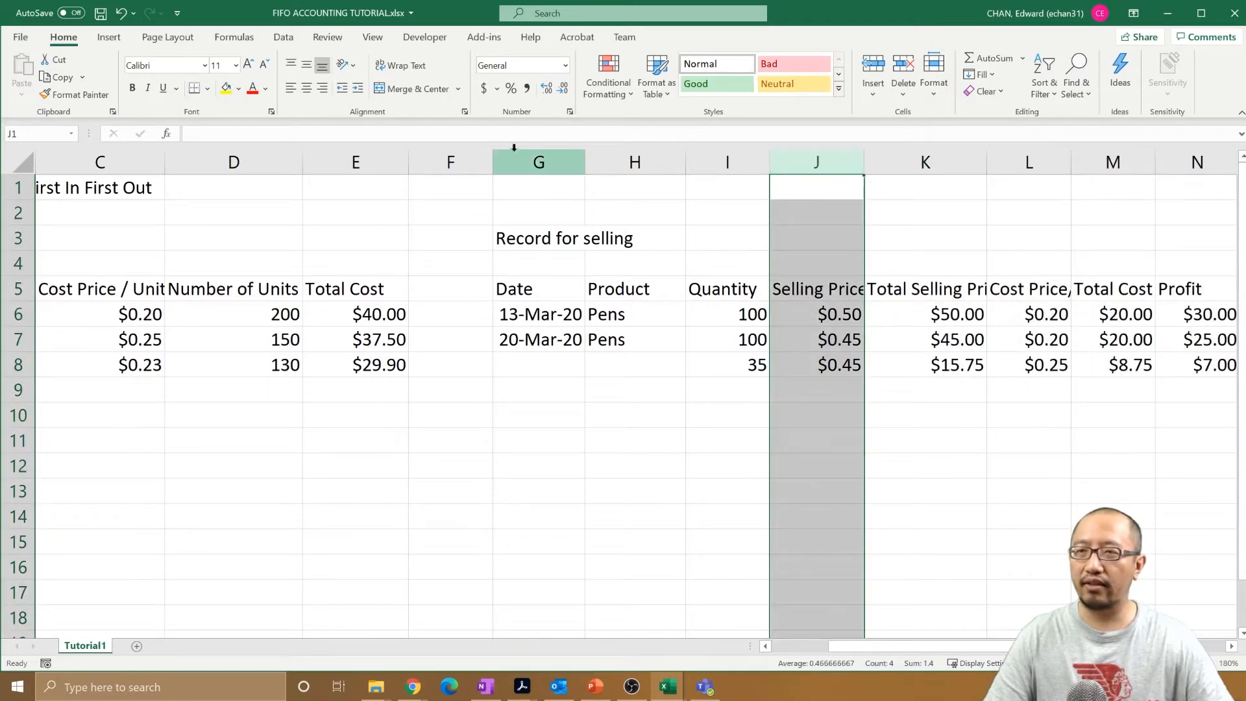
pyautogui.click(109, 37)
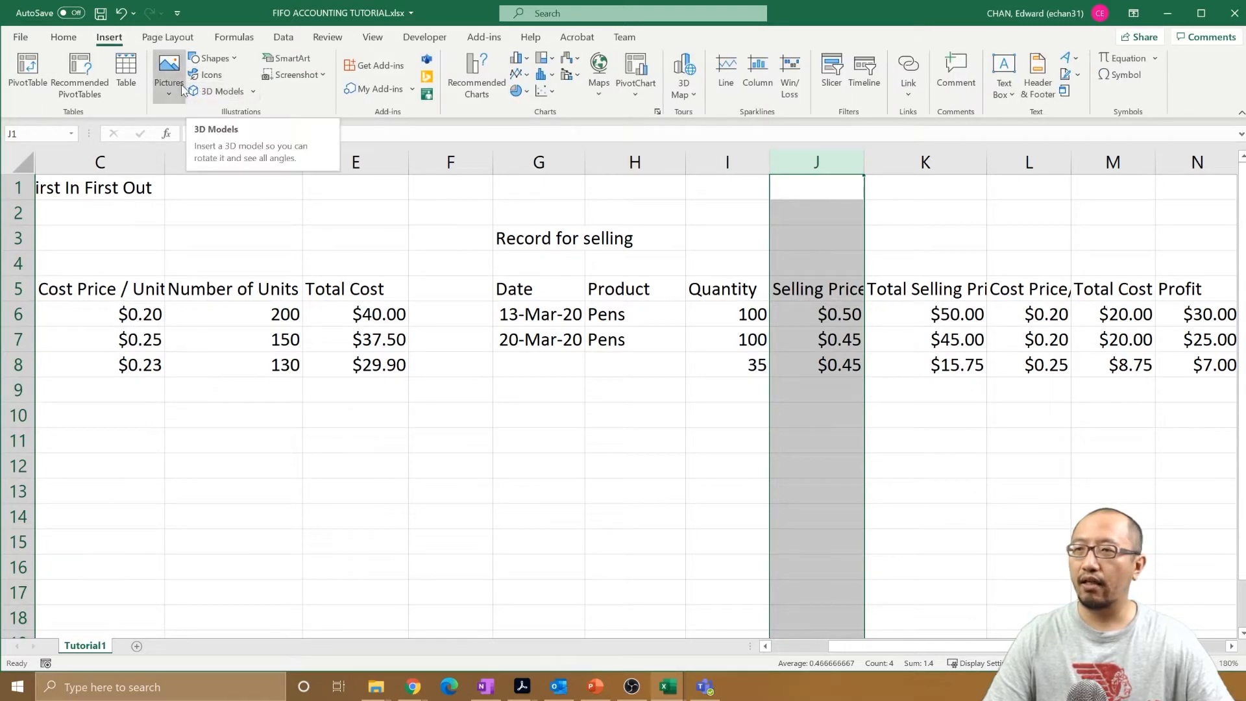
pyautogui.click(63, 37)
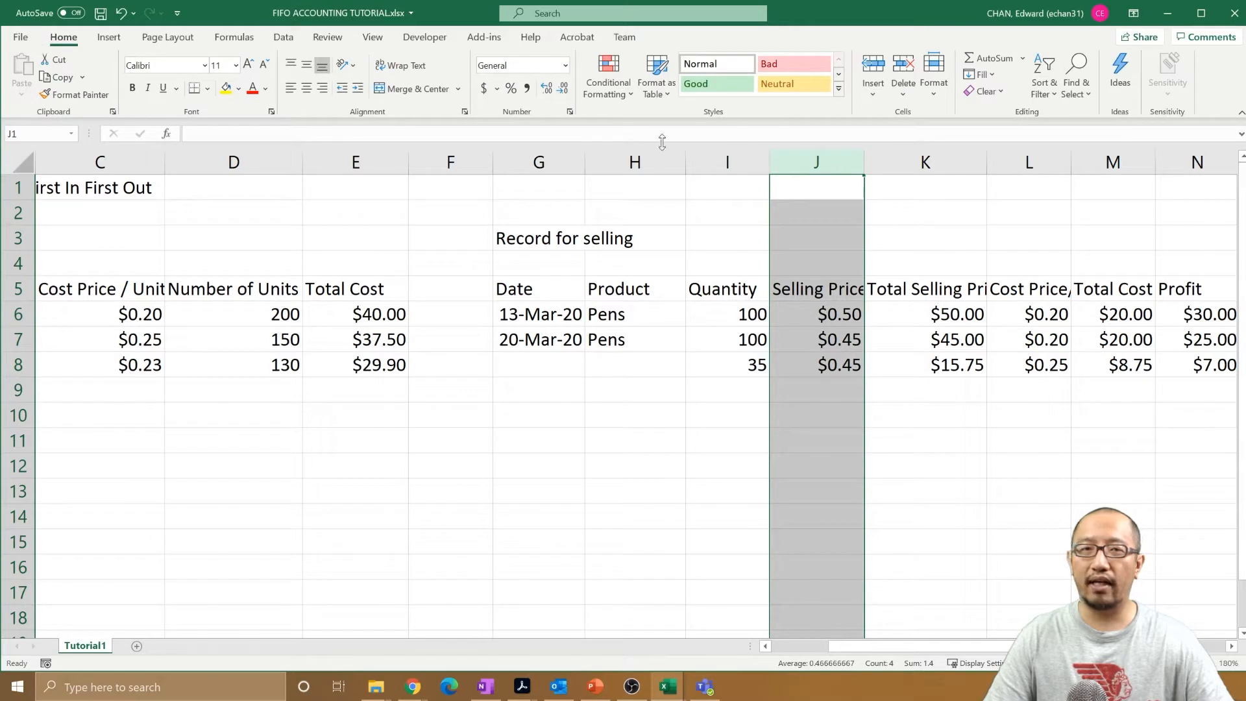
pyautogui.click(874, 68)
pyautogui.click(873, 68)
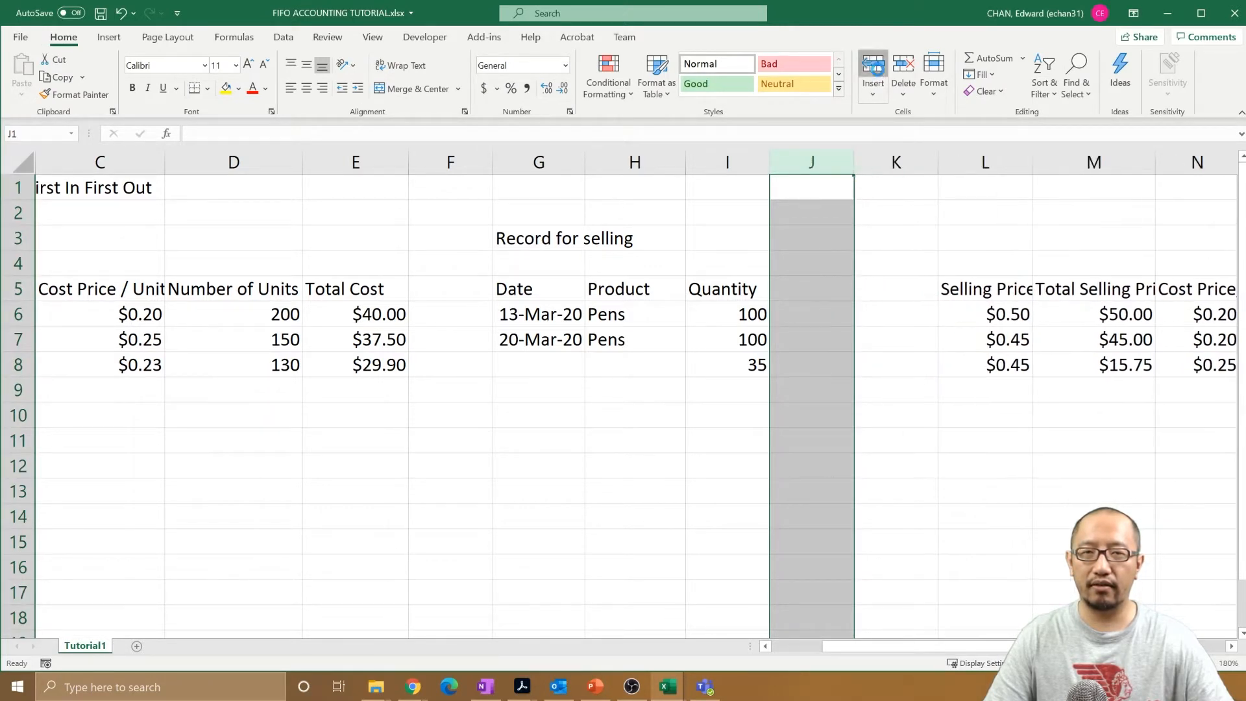
pyautogui.click(873, 68)
pyautogui.click(874, 68)
pyautogui.click(874, 68)
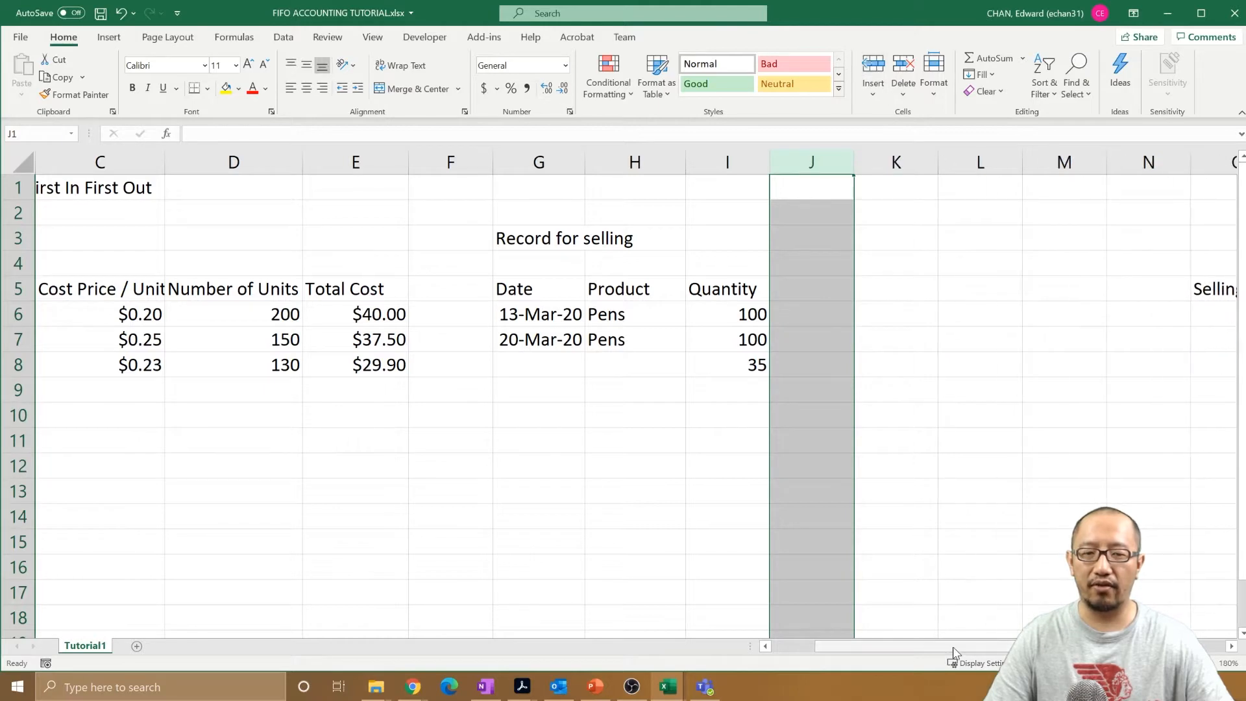
pyautogui.moveTo(954, 647); pyautogui.dragTo(873, 654)
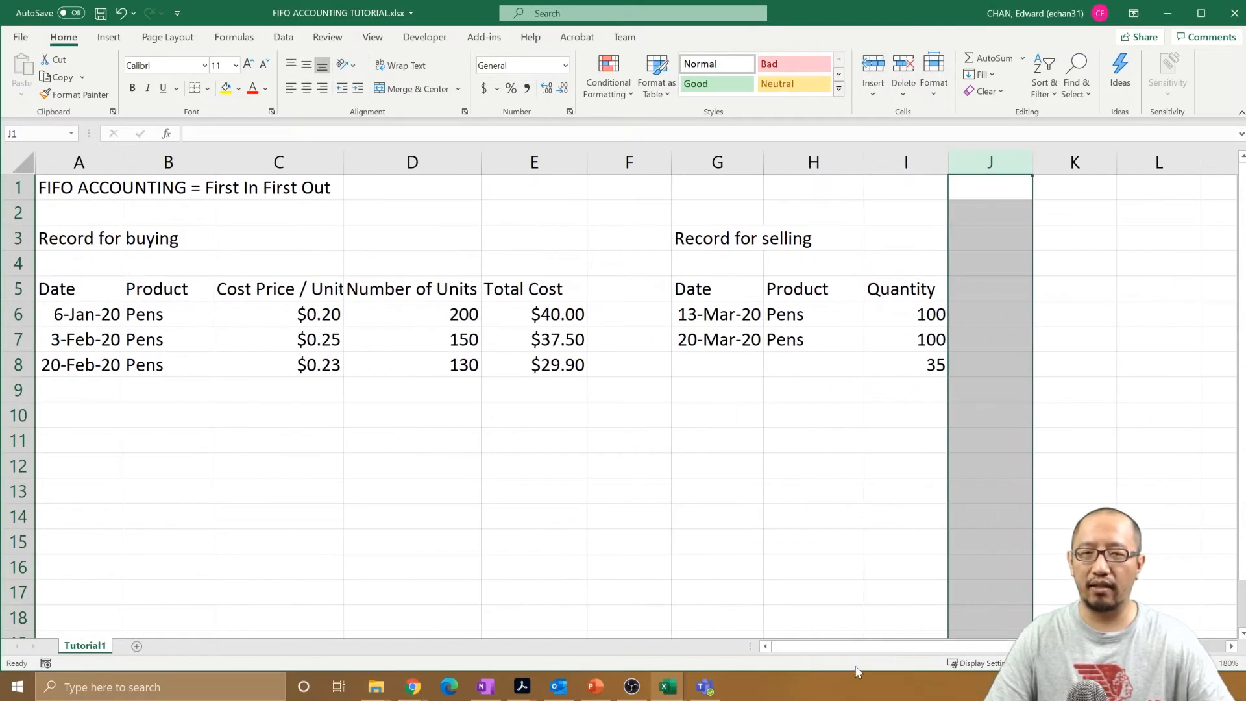
# Step: Set the quantity of the 20-Mar-20 sale to 135 and clear the separate 35 quantity in the row below
pyautogui.click(871, 369)
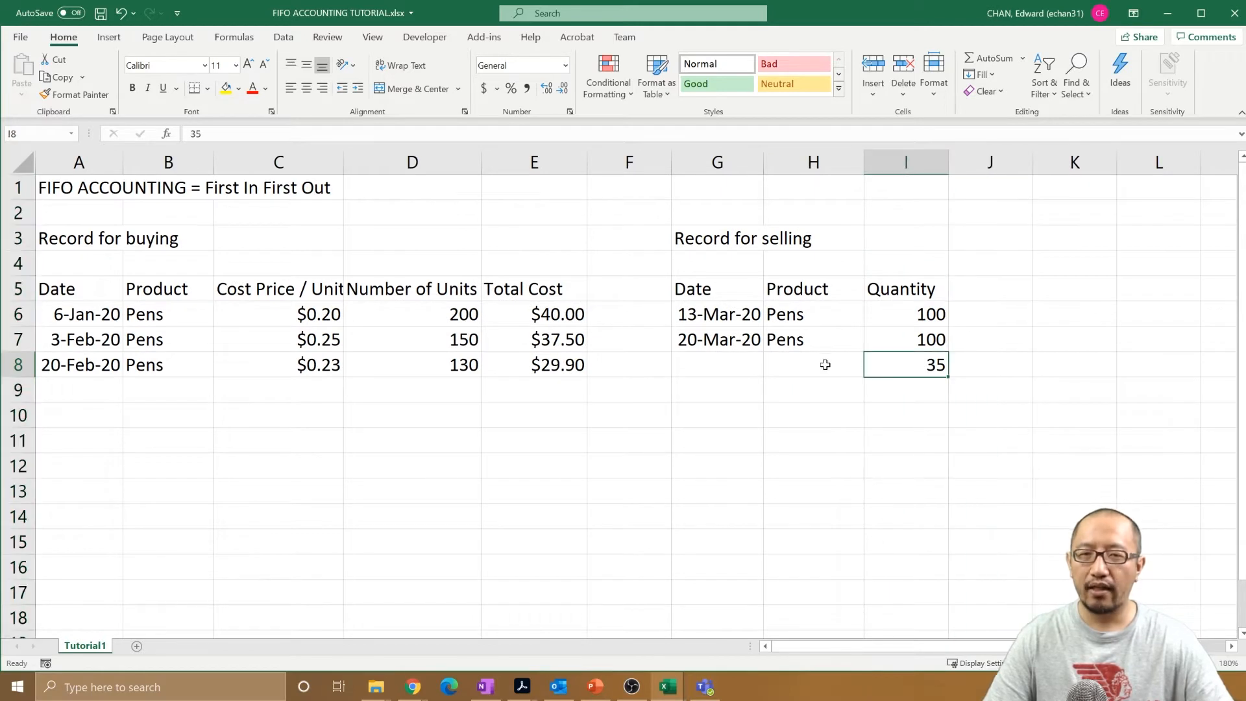
pyautogui.click(725, 344)
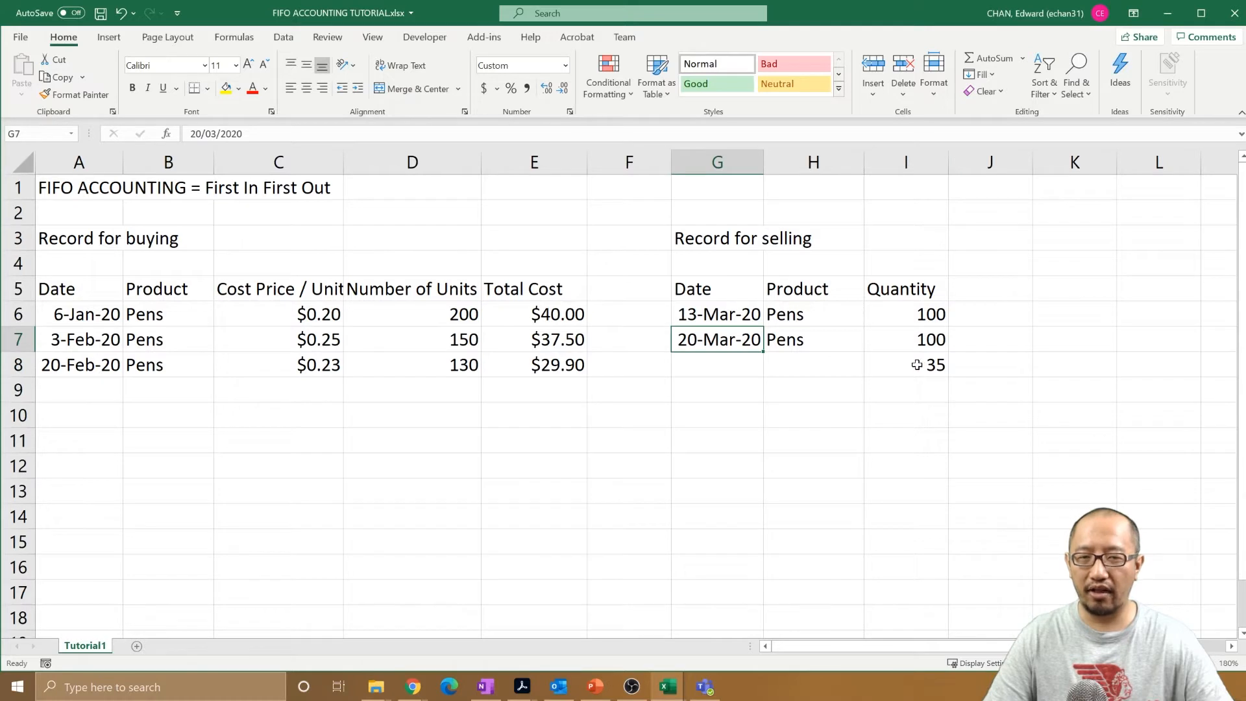
pyautogui.click(921, 345)
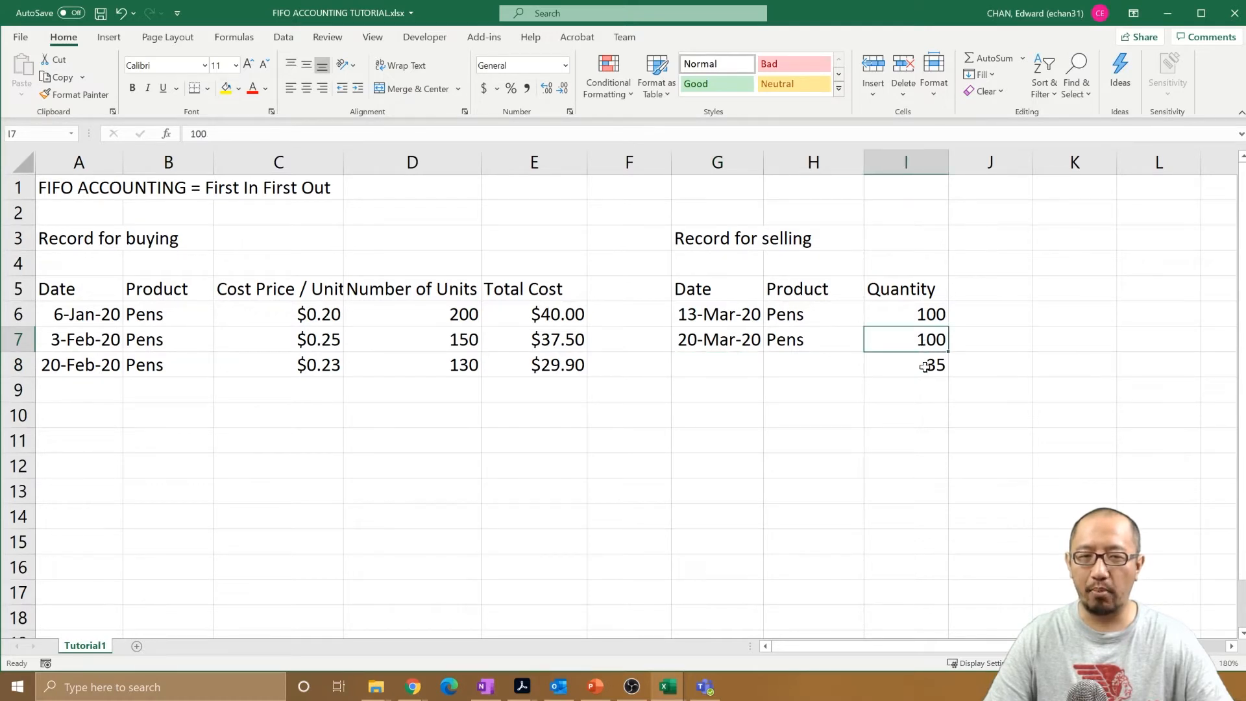
pyautogui.press('Down')
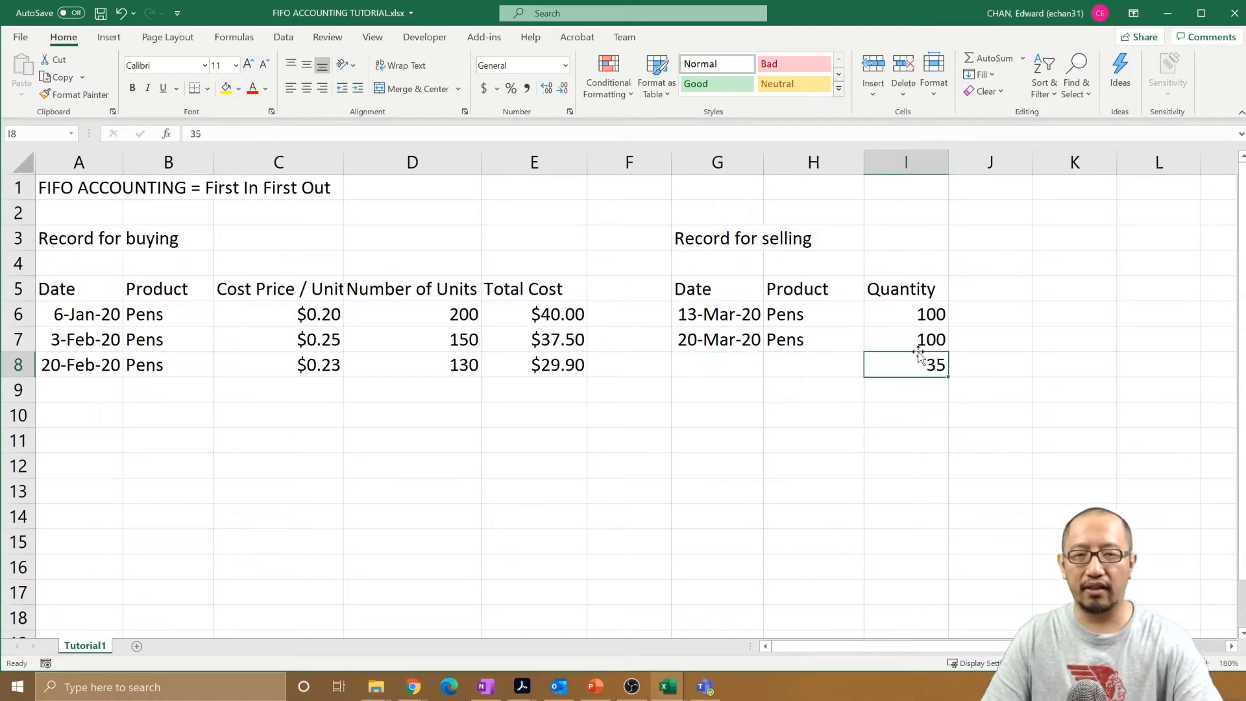
pyautogui.press('Up')
pyautogui.press('Down')
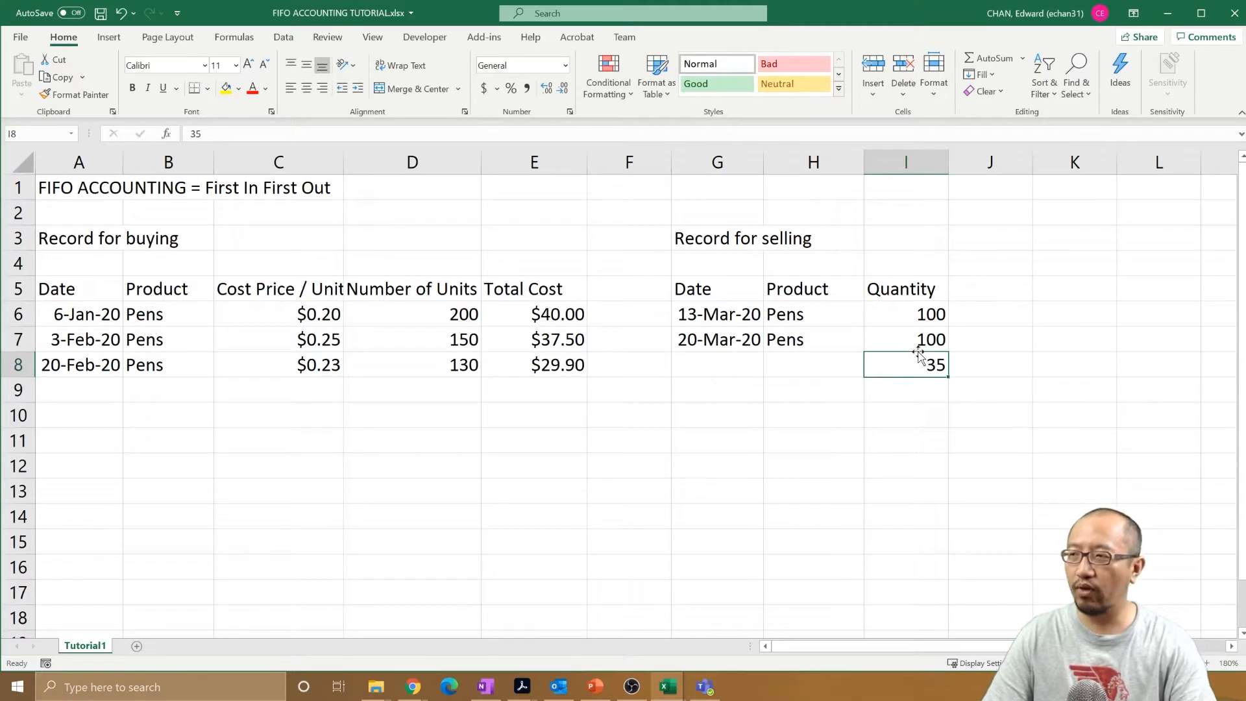
pyautogui.press('Up')
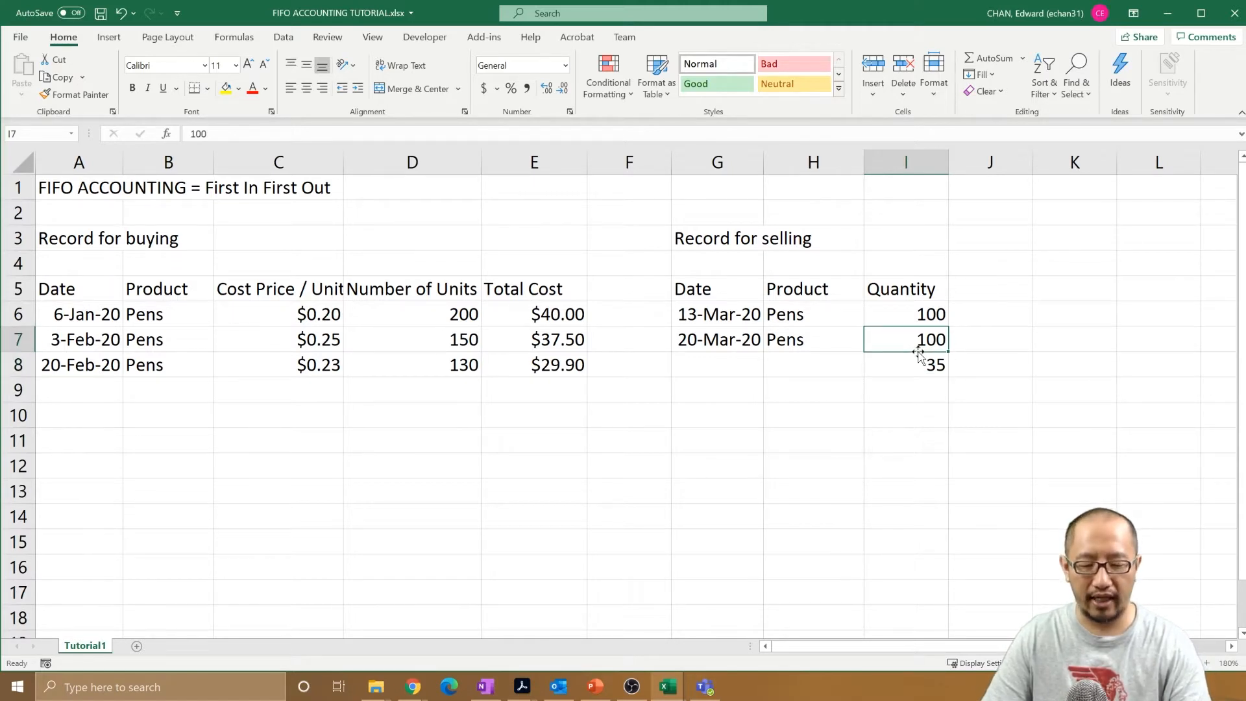
pyautogui.press('Down')
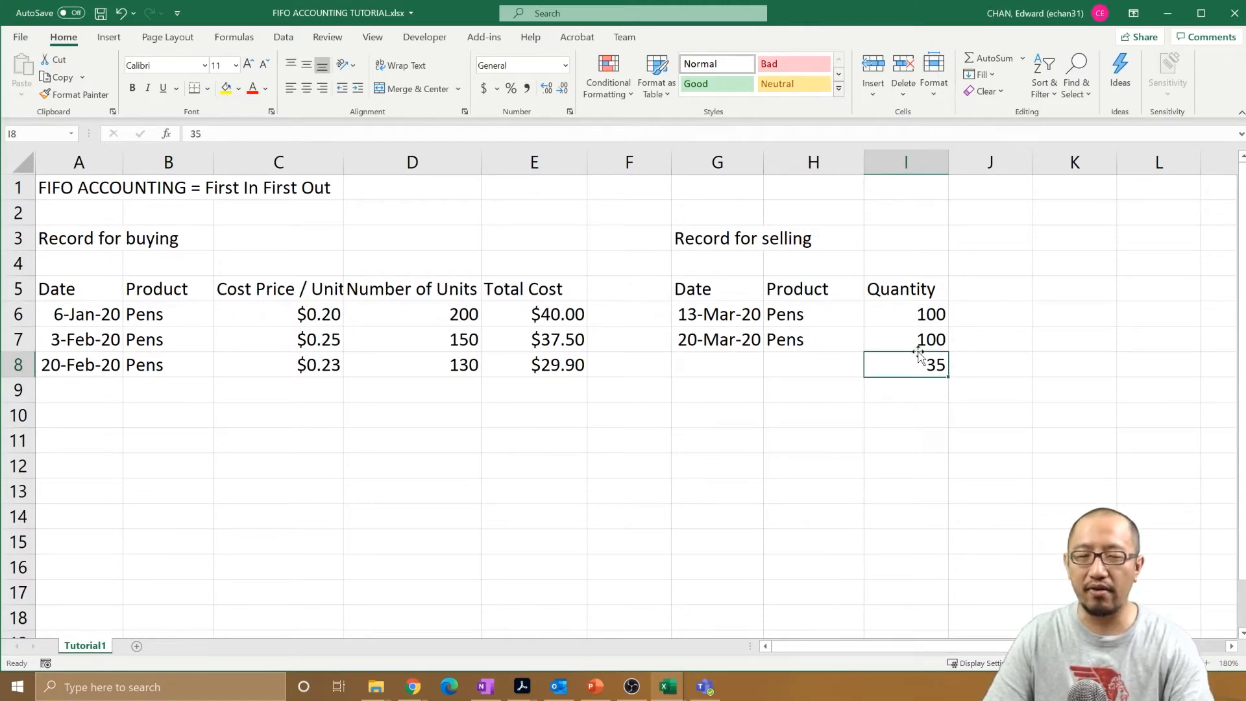
pyautogui.press('Up')
pyautogui.write('135')
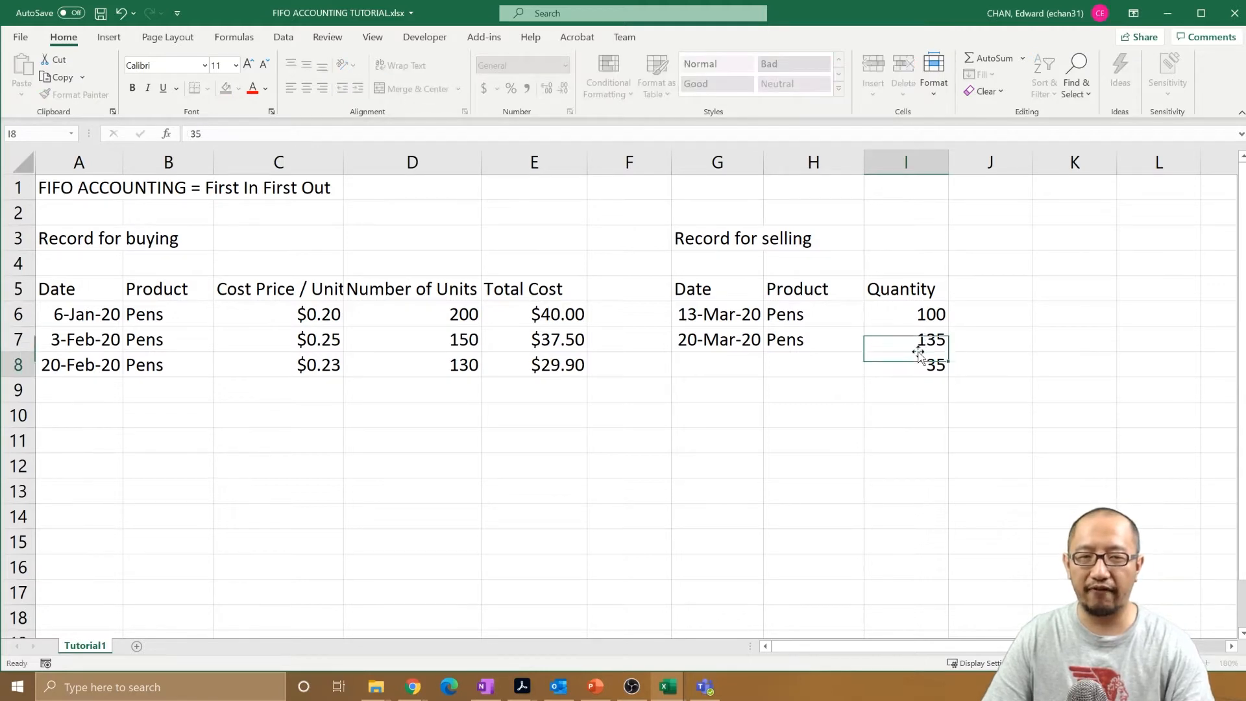
pyautogui.press('Return')
pyautogui.press('Delete')
# Step: Add a sale row below the 20-Mar-20 entry with the date 12-April-20 and the product Pens
pyautogui.press('Left')
pyautogui.press('Left')
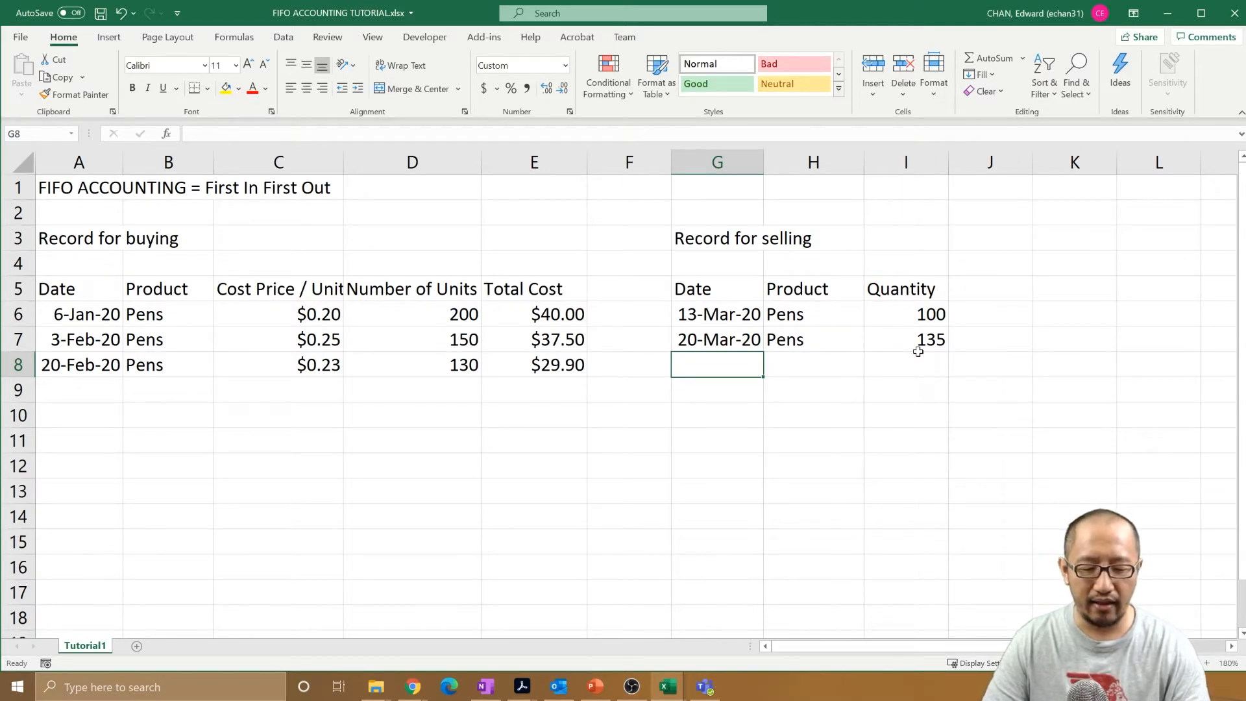
pyautogui.write('12-A')
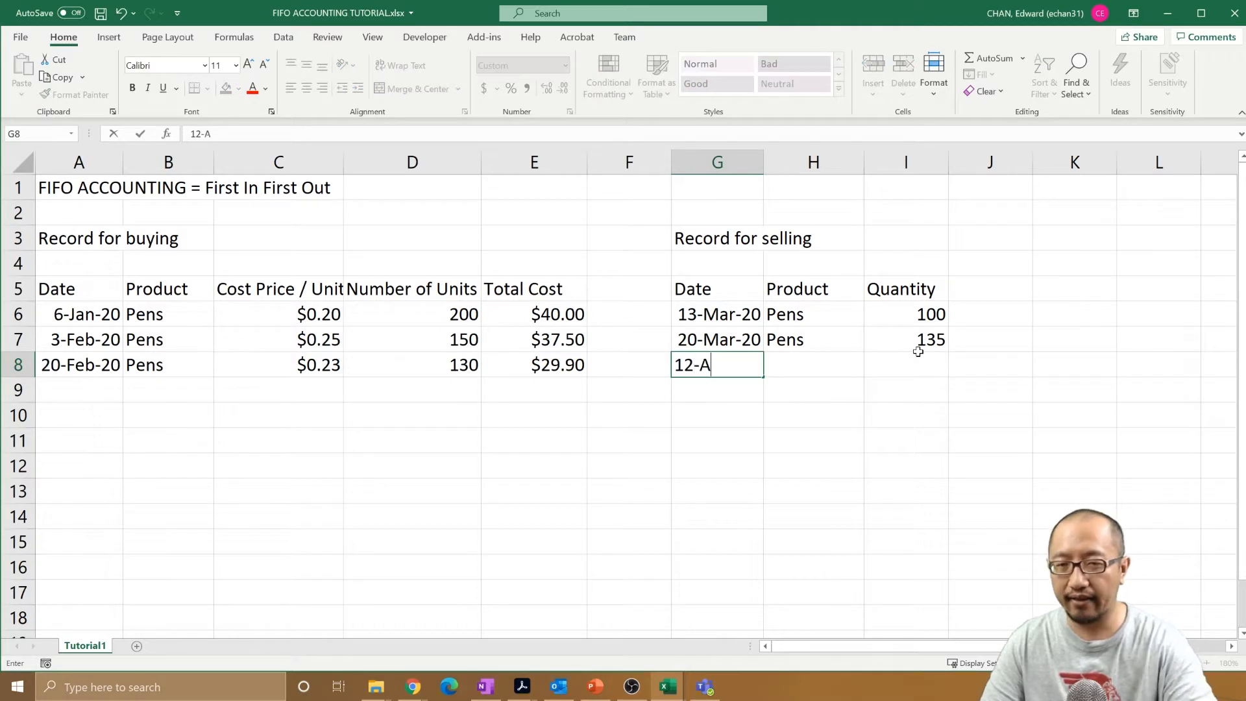
pyautogui.write('pril=2')
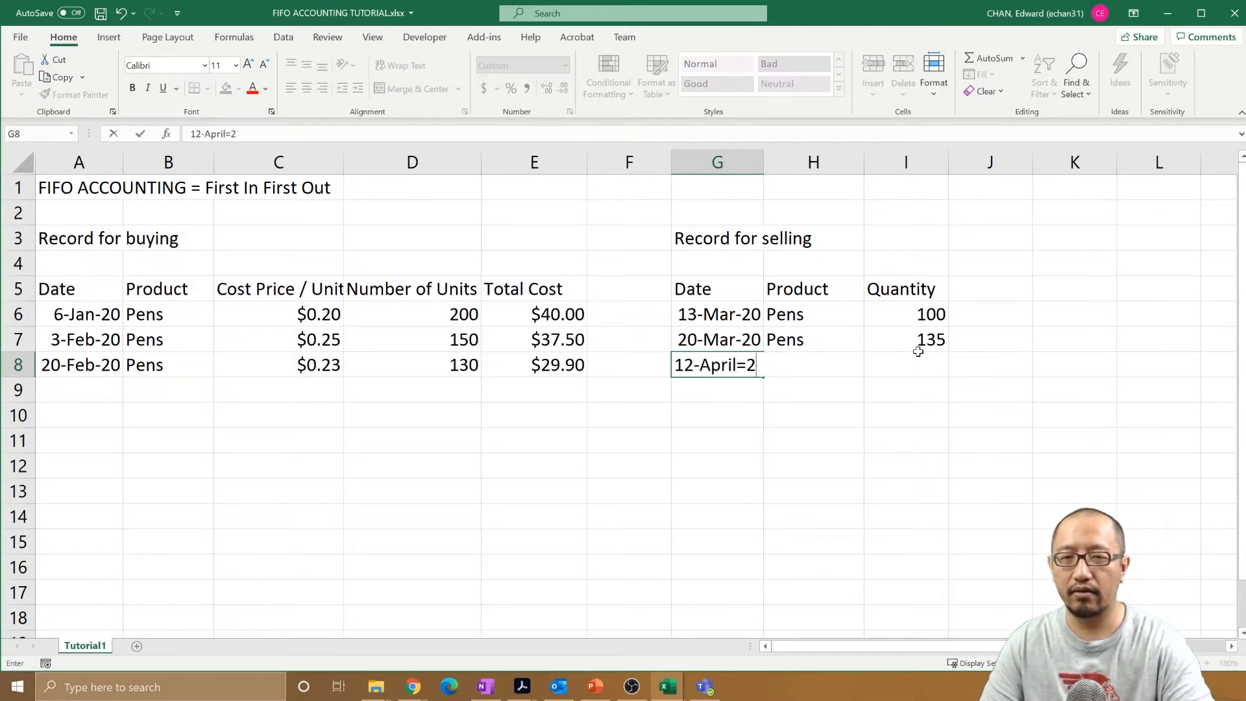
pyautogui.press('BackSpace')
pyautogui.press('BackSpace')
pyautogui.write('-20')
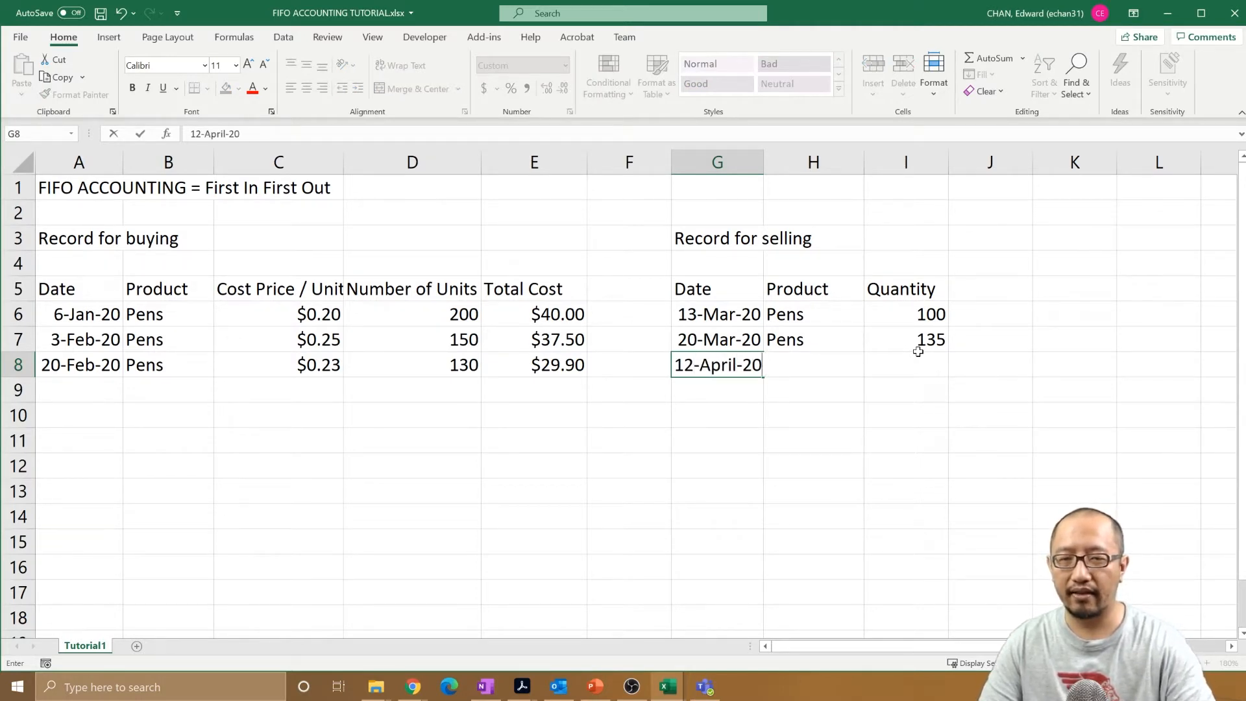
pyautogui.press('Tab')
pyautogui.write('Pens')
pyautogui.press('Tab')
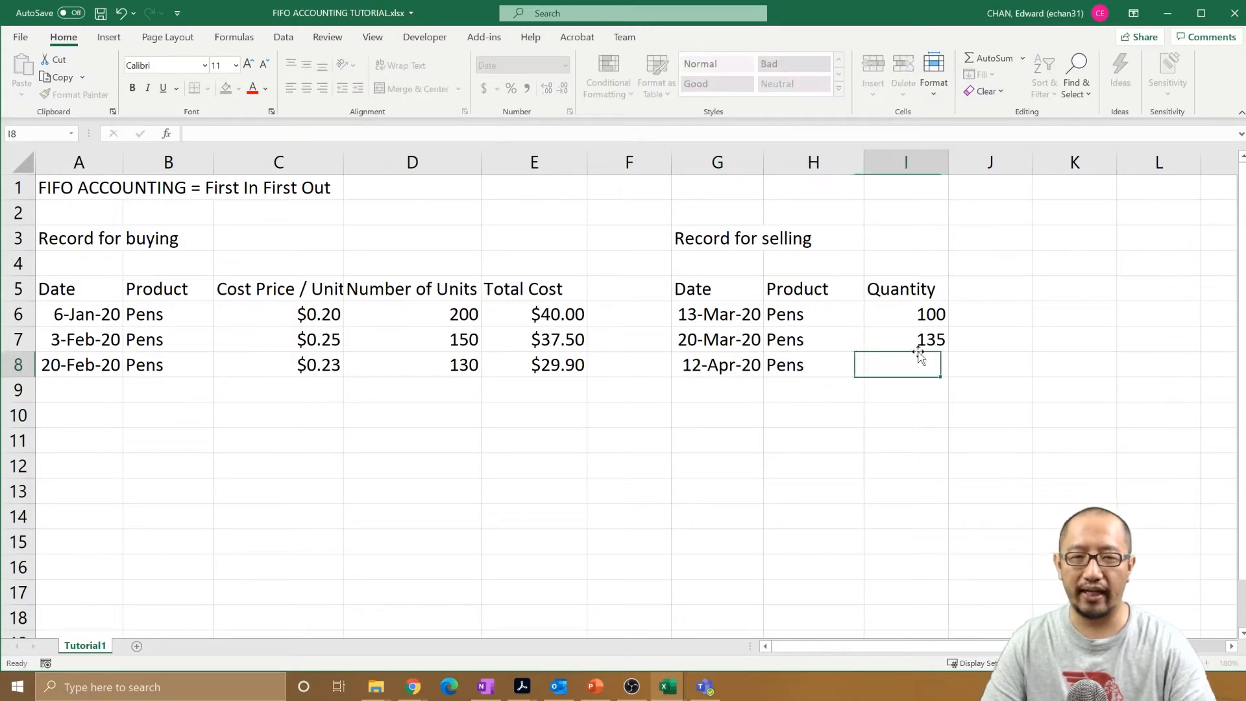
# Step: Set the quantity of the 12-Apr-20 pen sale to 40 in the selling record
pyautogui.write('40')
pyautogui.press('Down')
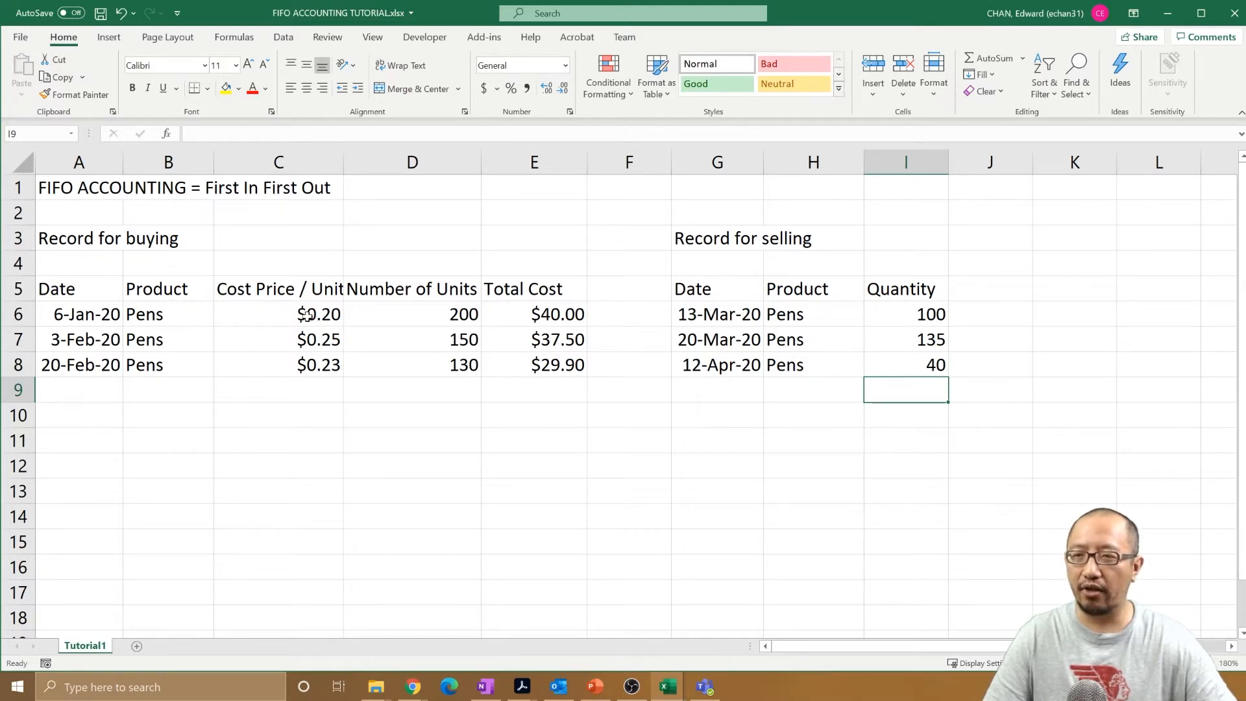
pyautogui.moveTo(307, 315); pyautogui.dragTo(457, 315)
pyautogui.moveTo(312, 342); pyautogui.dragTo(494, 342)
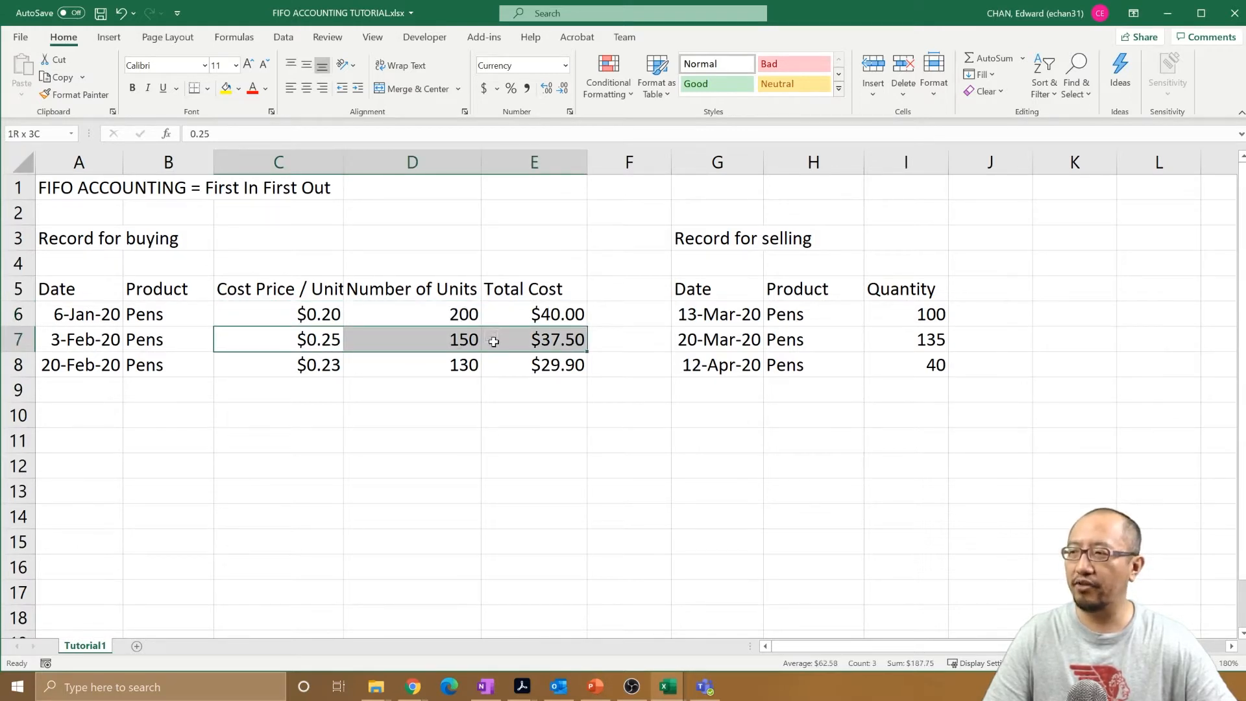
pyautogui.click(921, 374)
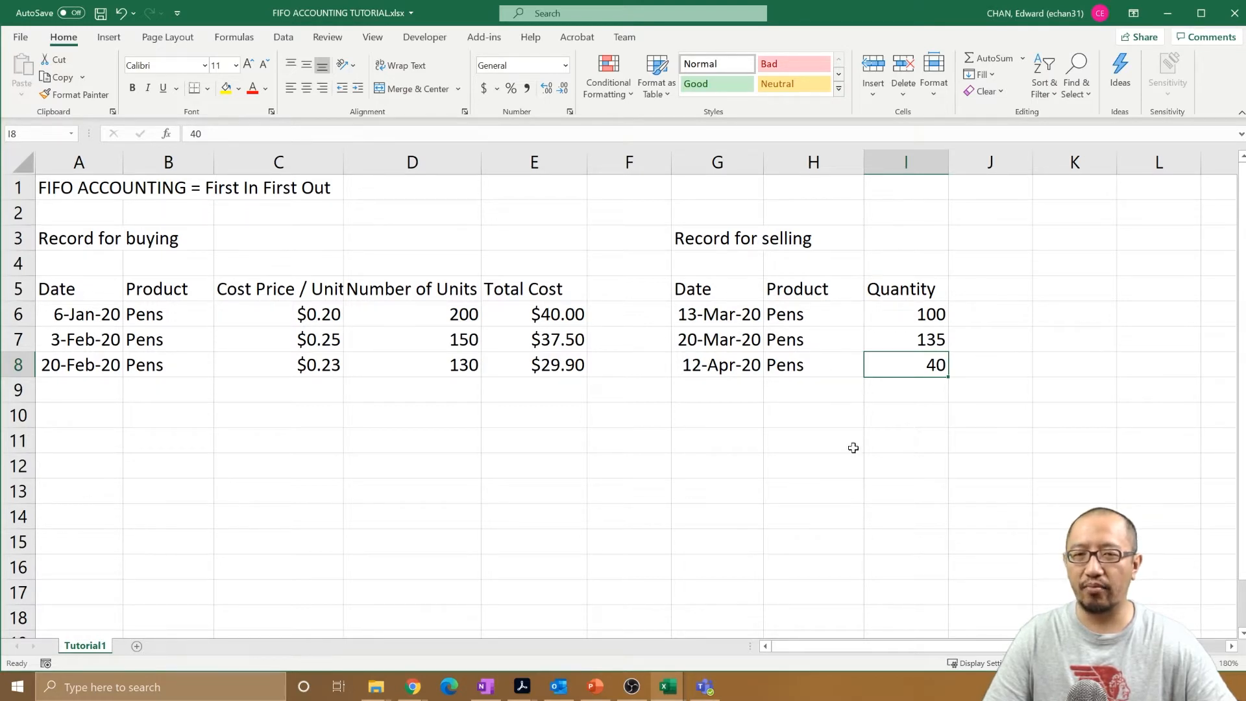
# Step: Label cell H11 below the selling record "Total Quantity Sold"
pyautogui.click(829, 462)
pyautogui.click(829, 443)
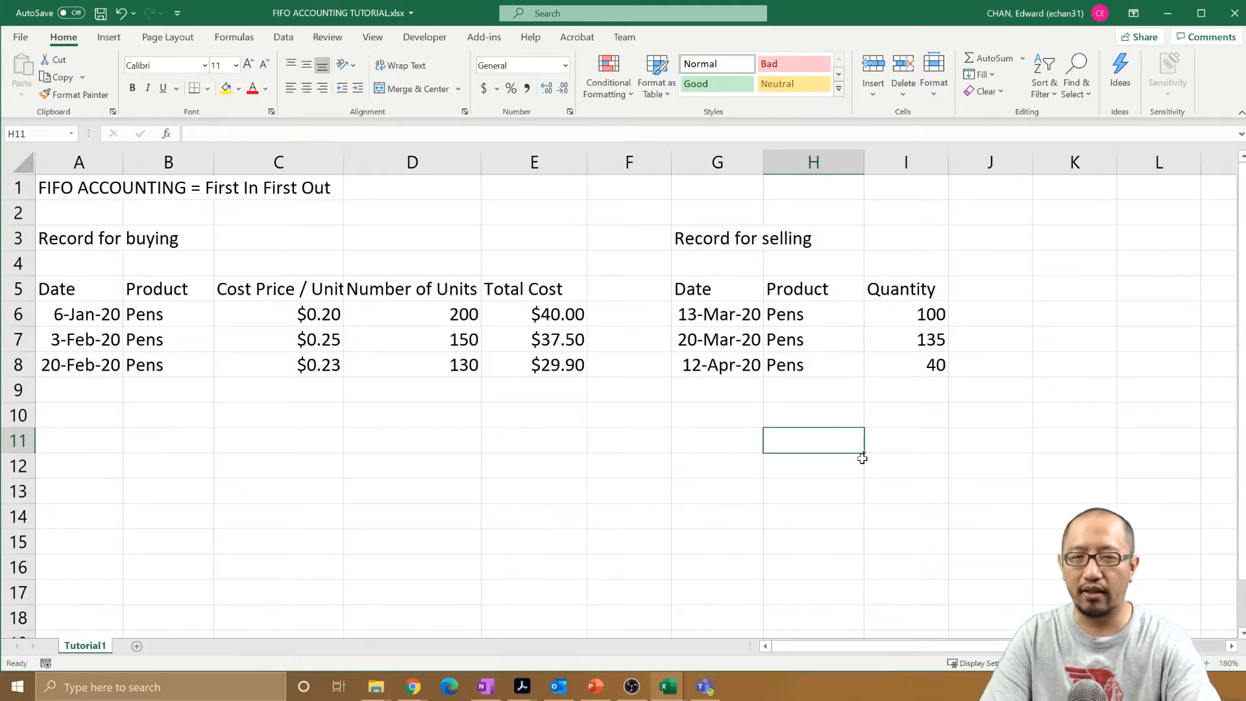
pyautogui.write('Total Quantity ')
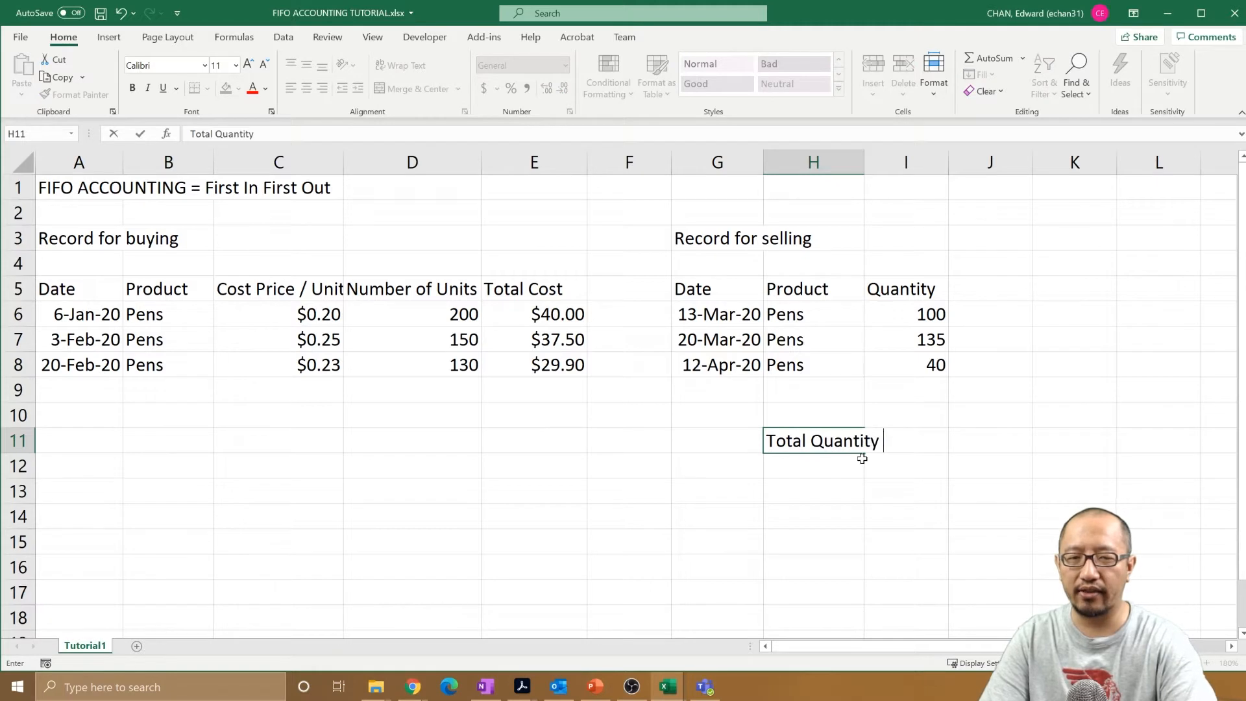
pyautogui.write('Sold')
pyautogui.press('Tab')
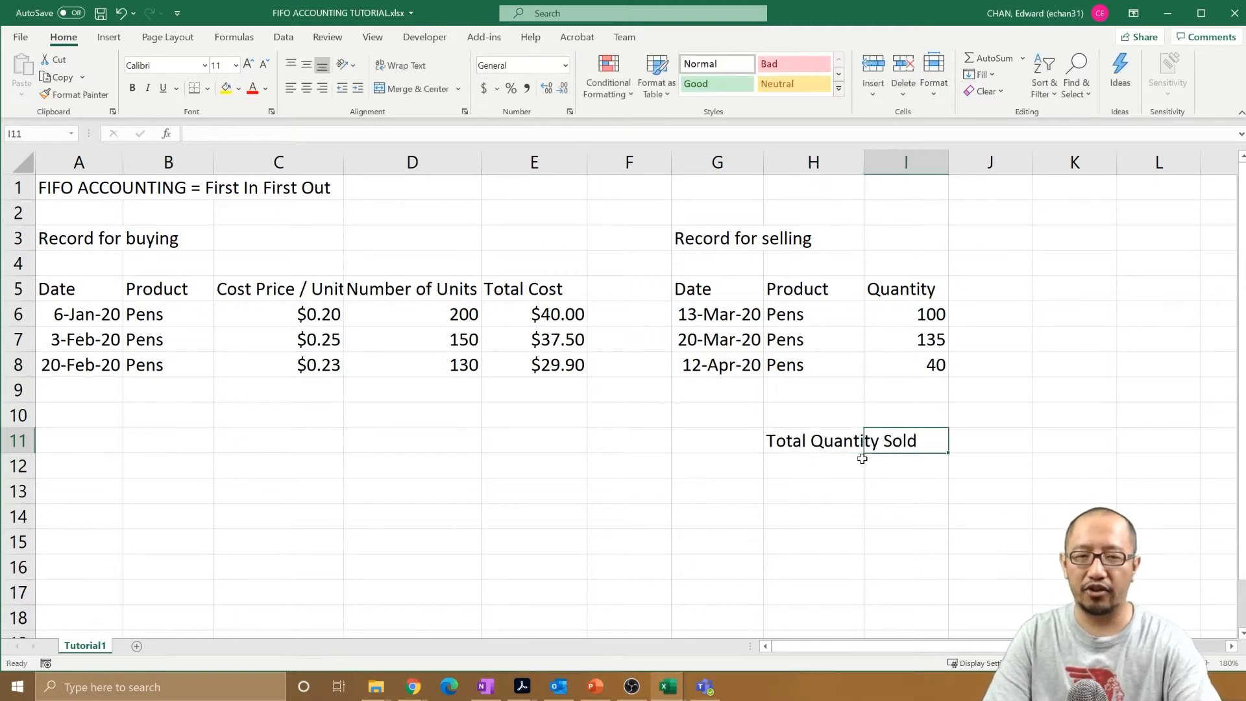
# Step: Total the sold quantities in I11 with the formula =SUM(I6:I10)
pyautogui.write('=sum')
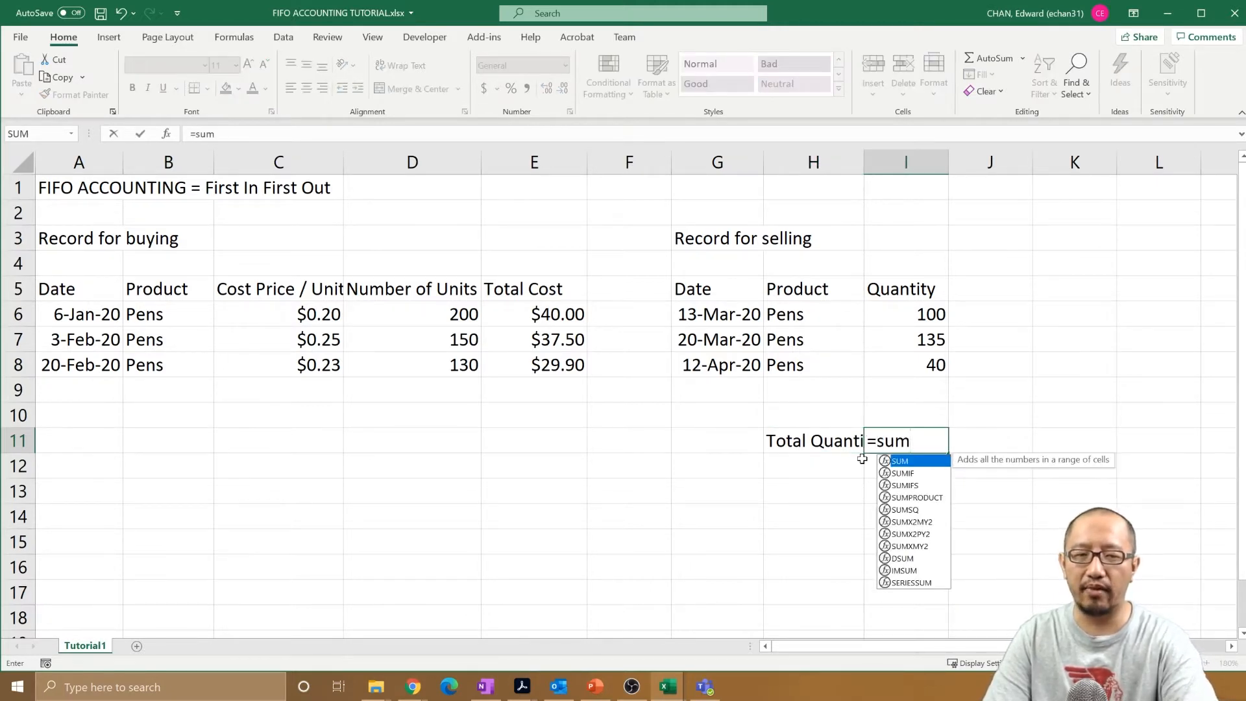
pyautogui.write('(')
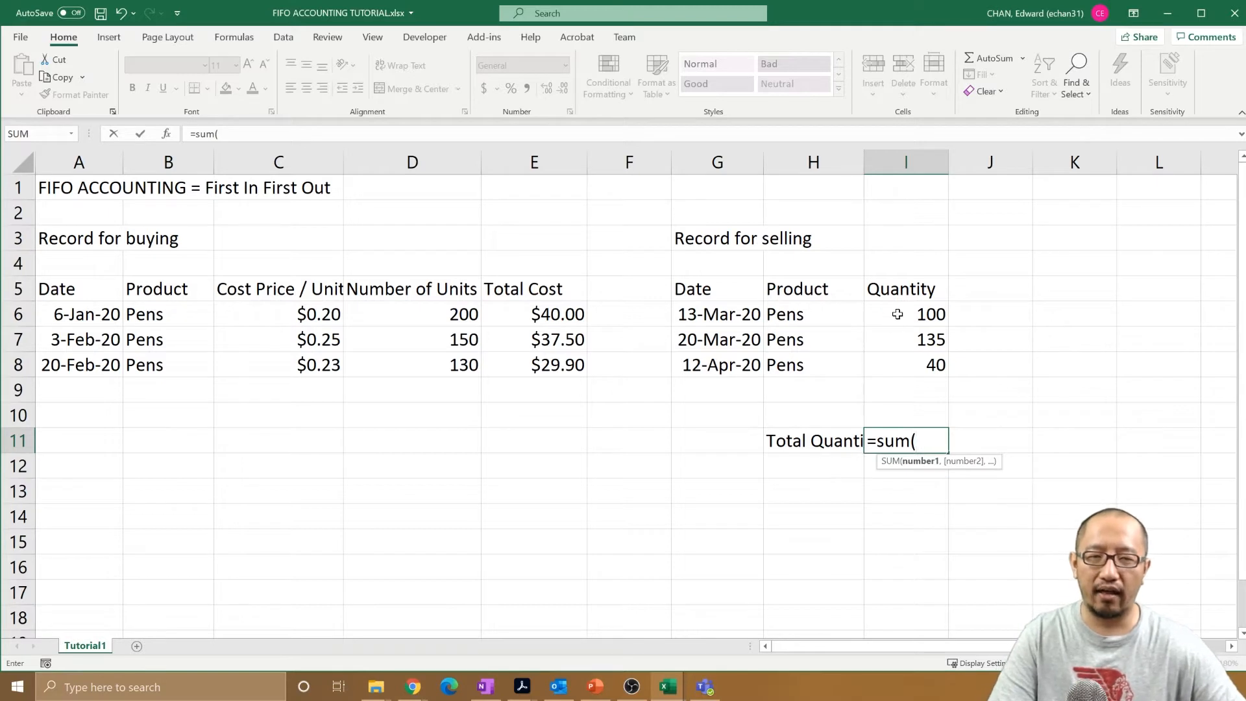
pyautogui.moveTo(898, 309); pyautogui.dragTo(883, 414)
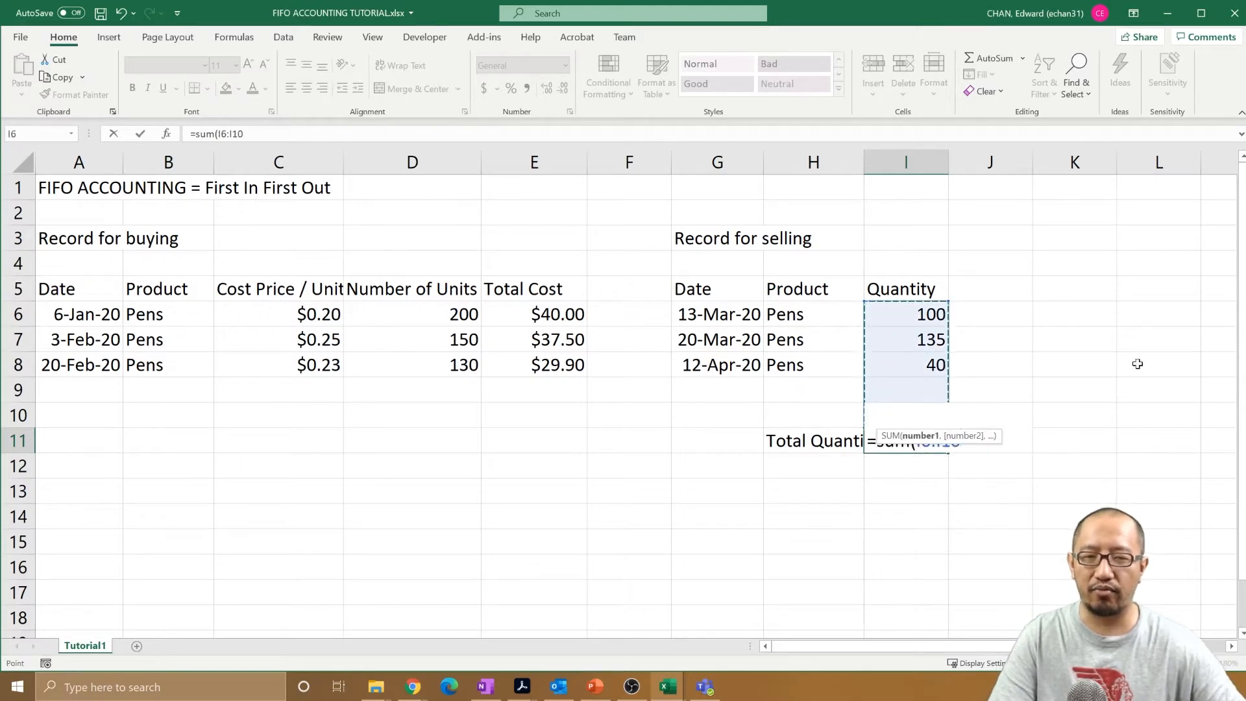
pyautogui.write('(')
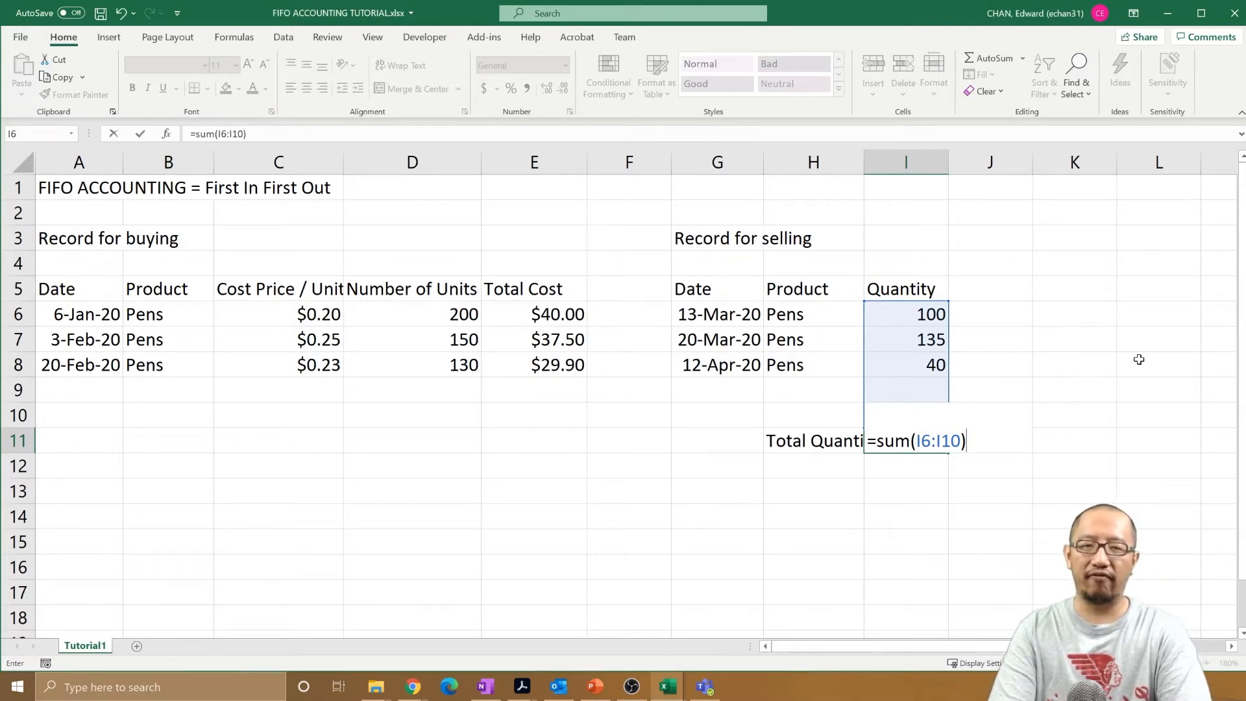
pyautogui.press('Return')
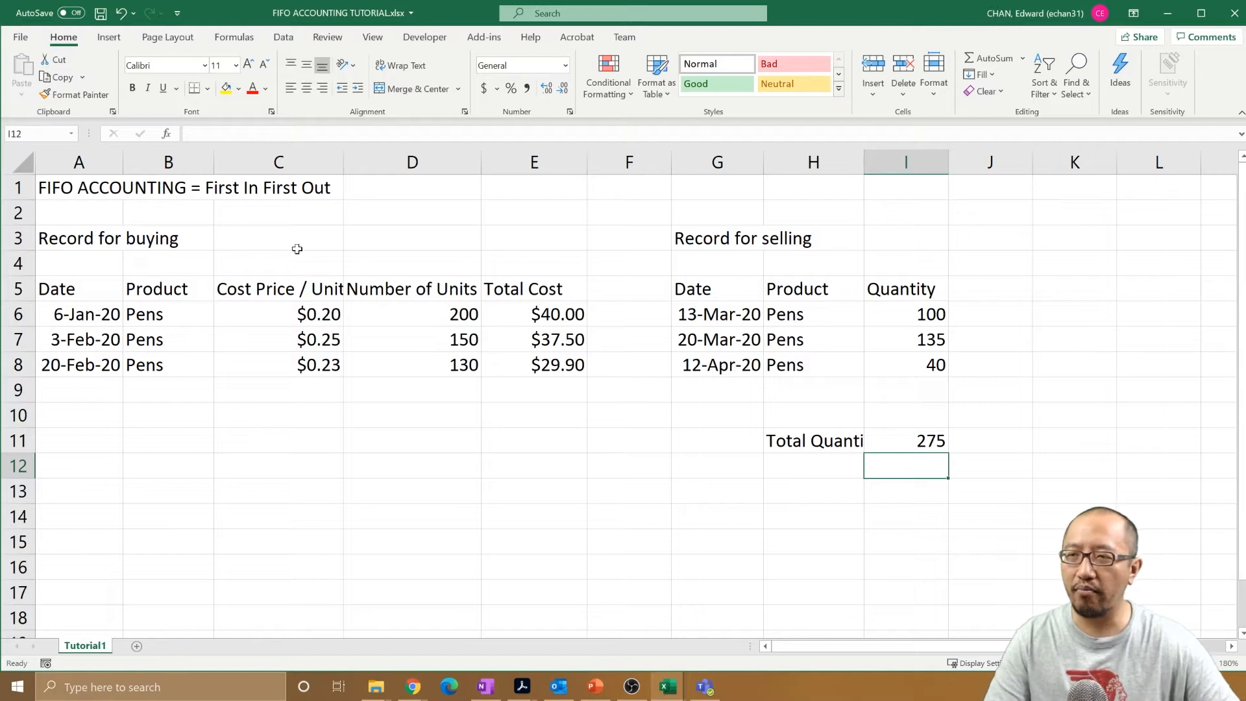
# Step: Insert two blank columns at column F, between the buying record and the selling record
pyautogui.moveTo(60, 228); pyautogui.dragTo(546, 365)
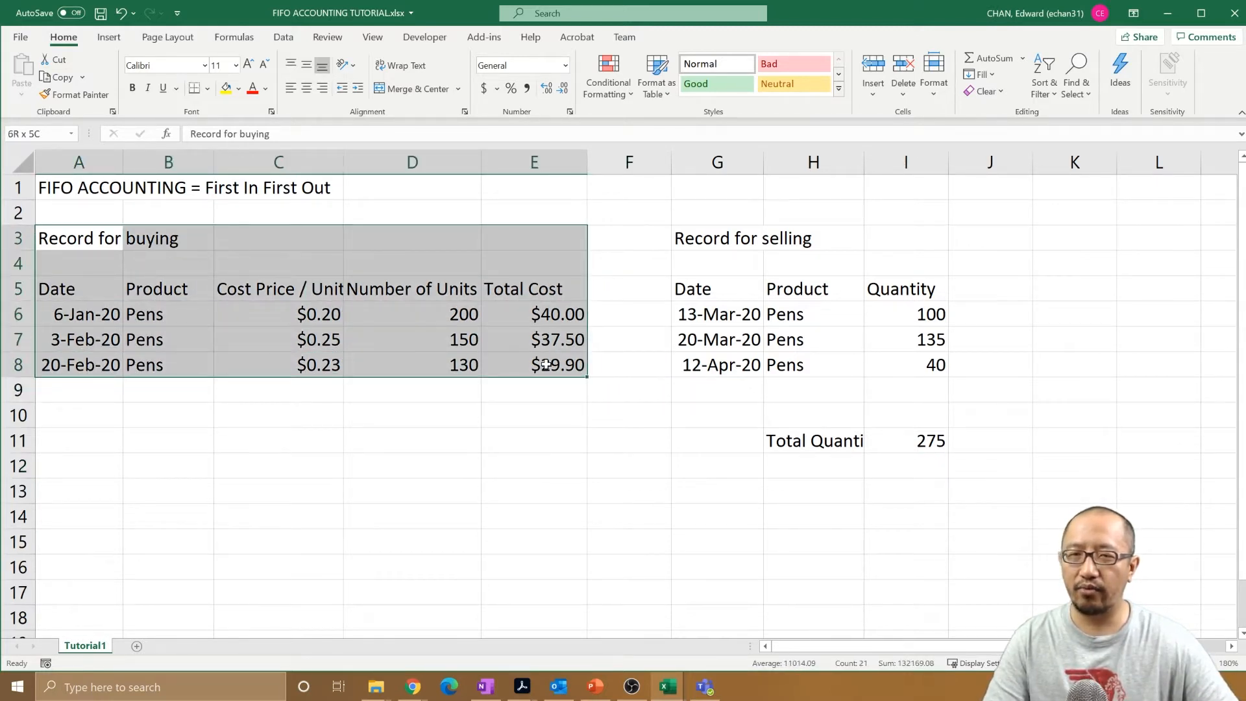
pyautogui.click(645, 195)
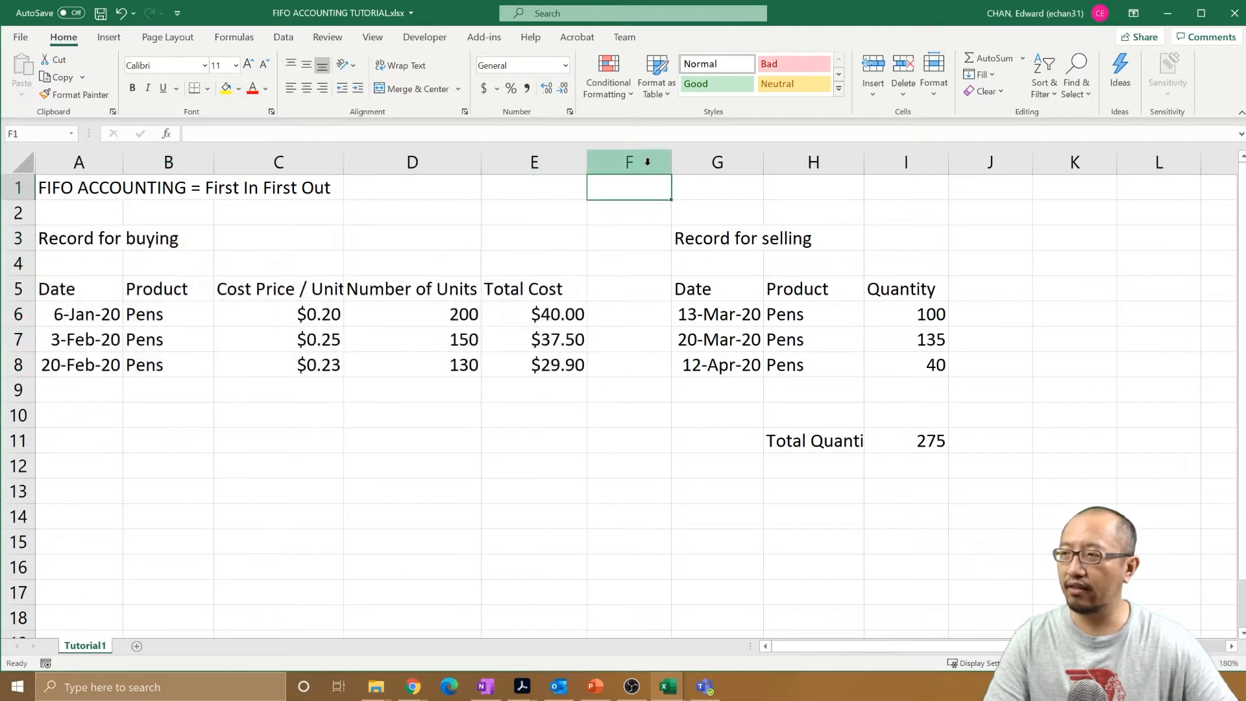
pyautogui.click(647, 162)
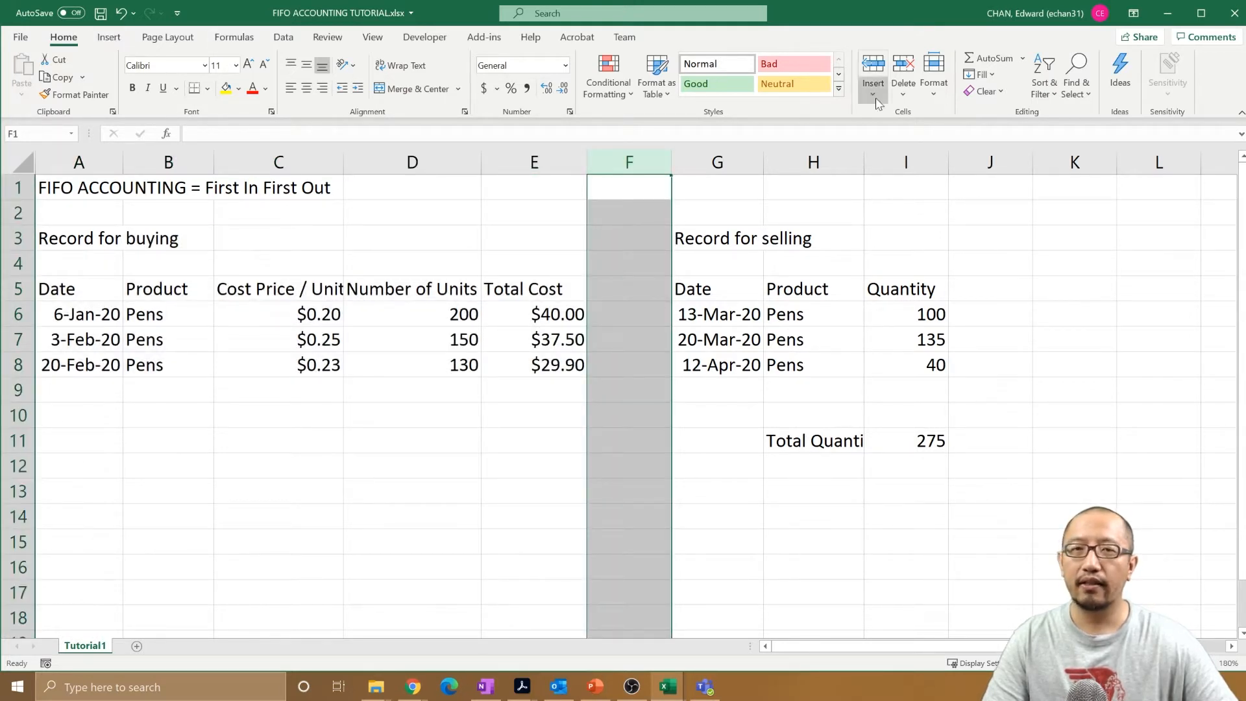
pyautogui.click(877, 65)
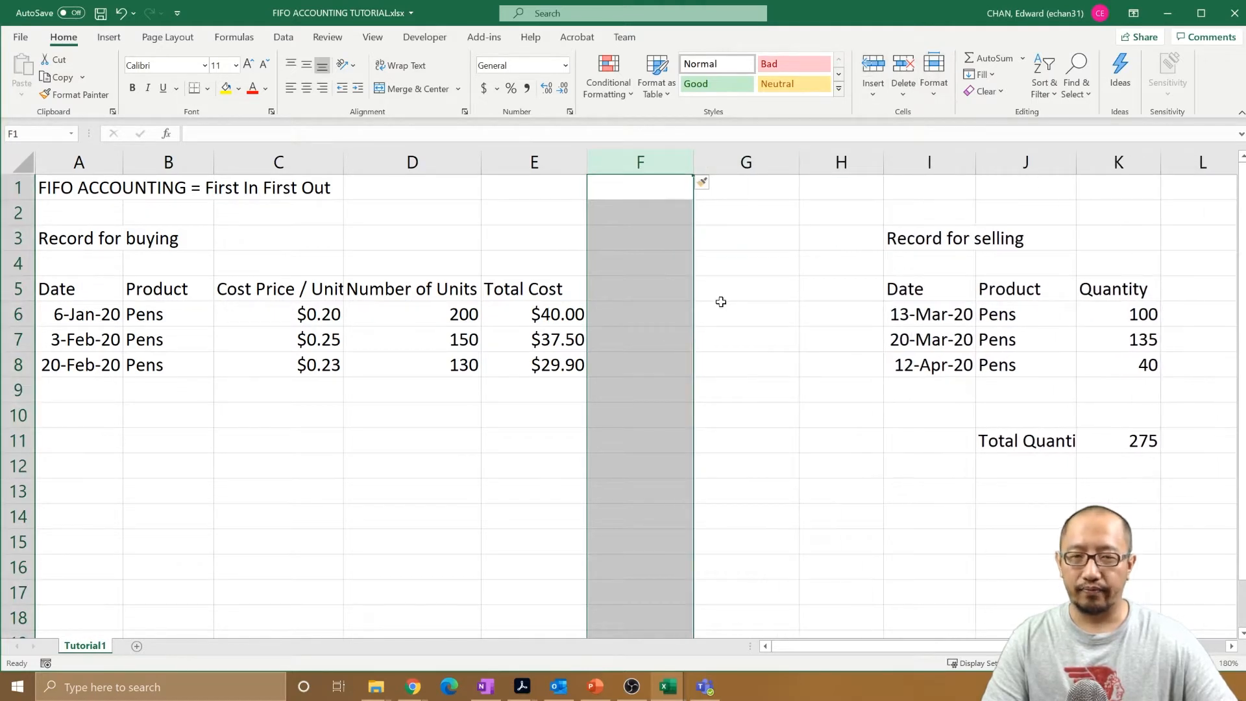
# Step: Add the heading "Number of Units Sold" in F5, beside Total Cost in the buying record
pyautogui.click(667, 296)
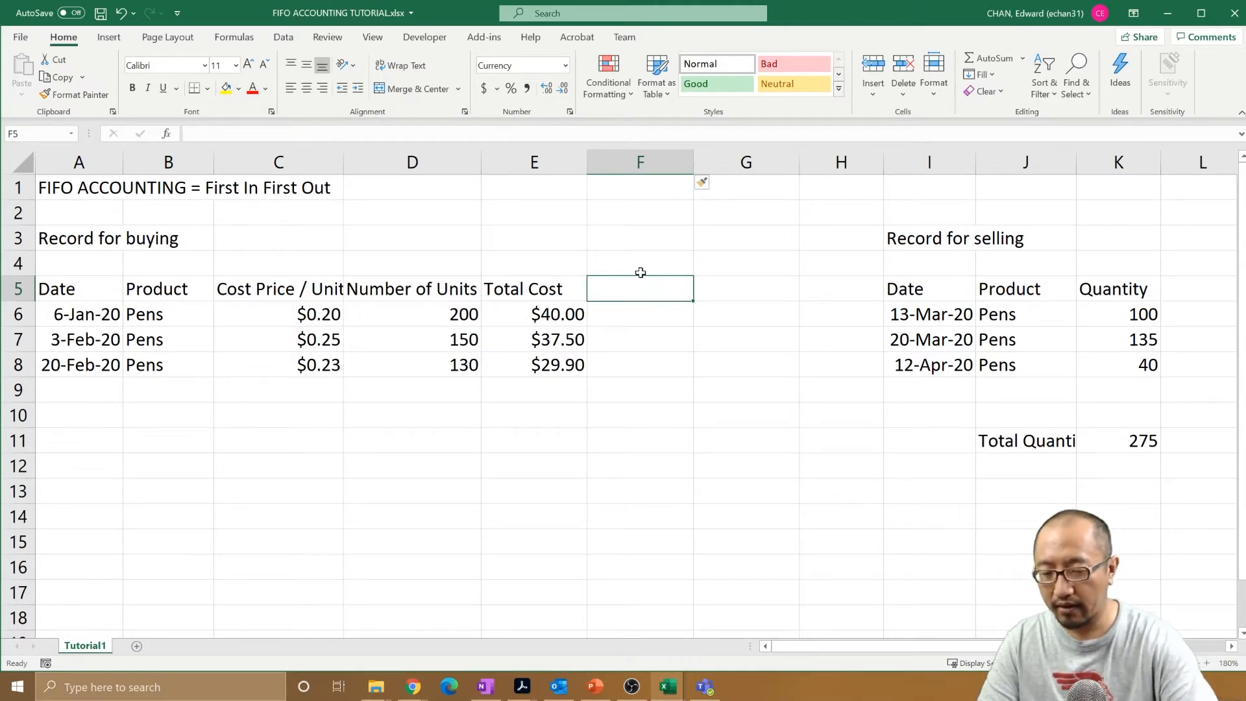
pyautogui.write('Number of U')
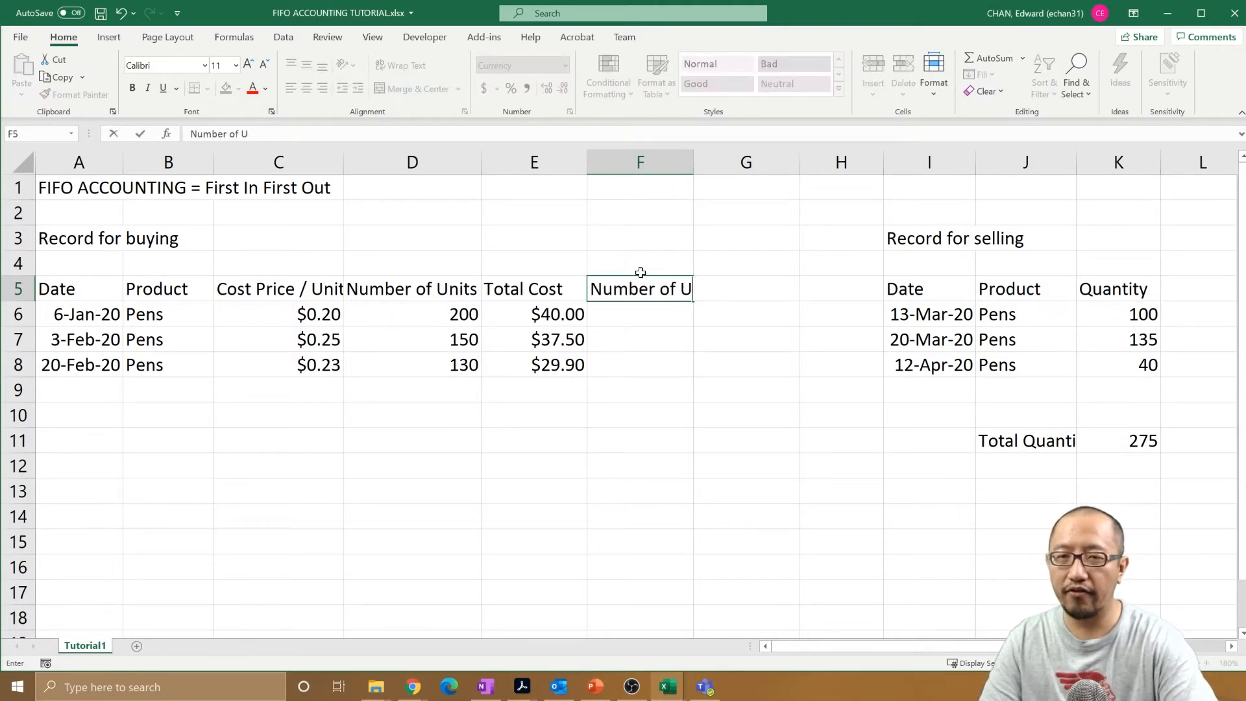
pyautogui.write('nits Sold')
pyautogui.press('Return')
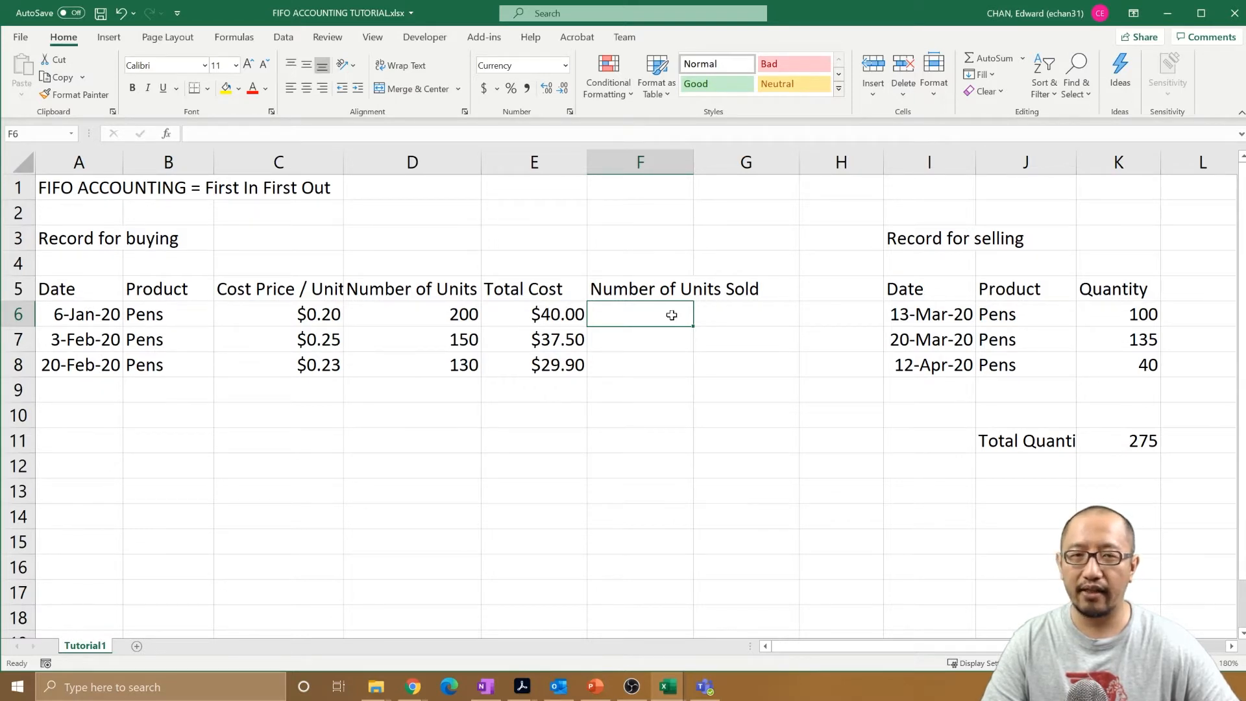
# Step: Compare the total quantity sold in K11 with the number of units bought in the 6-Jan-20 batch
pyautogui.click(1142, 442)
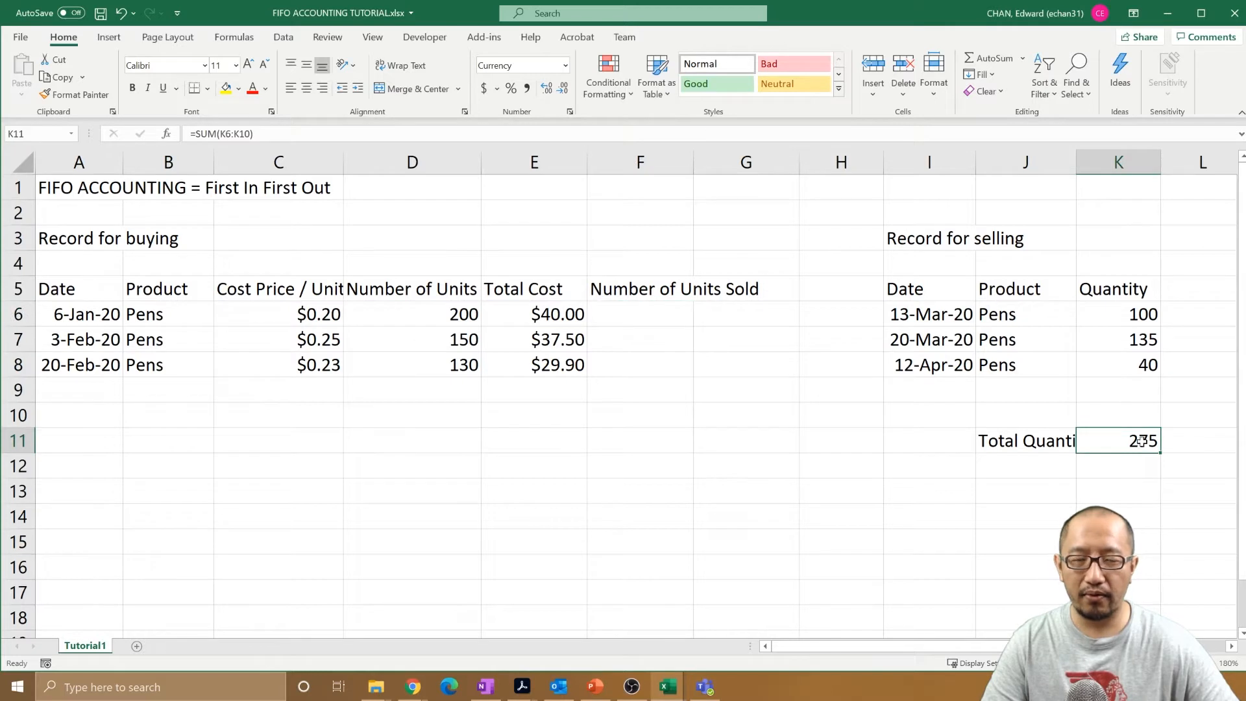
pyautogui.moveTo(1142, 441); pyautogui.dragTo(1113, 445)
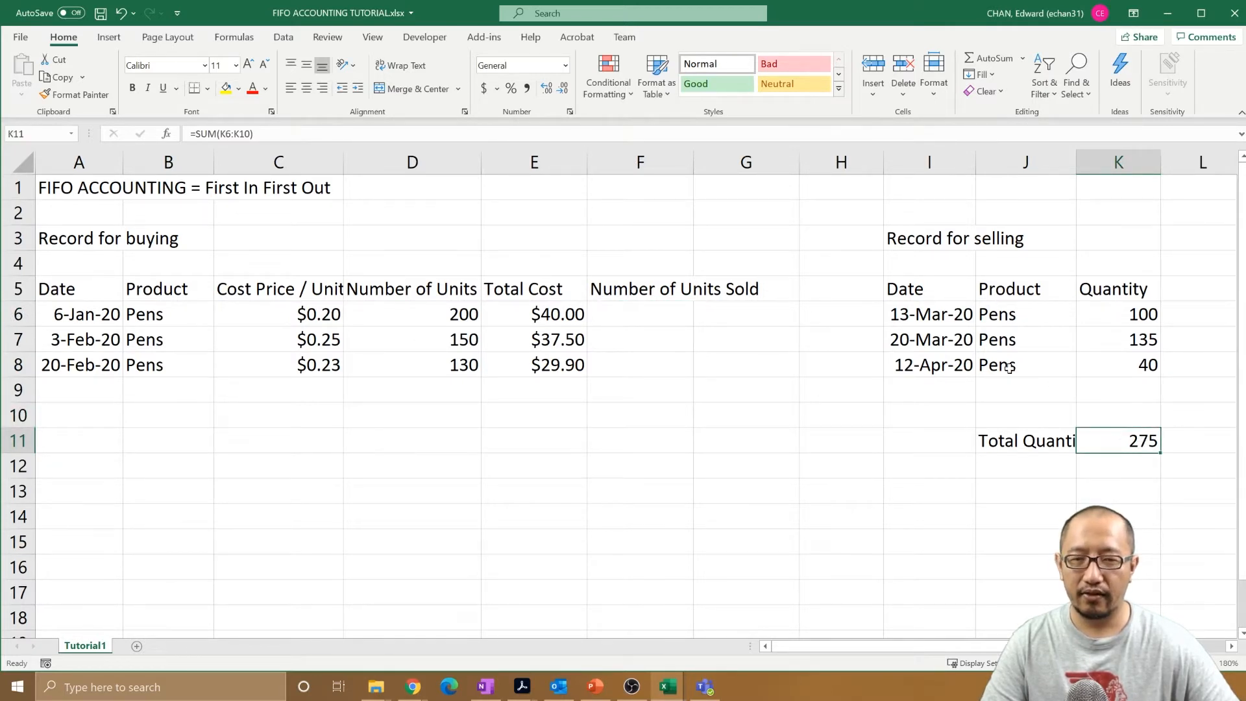
pyautogui.click(429, 314)
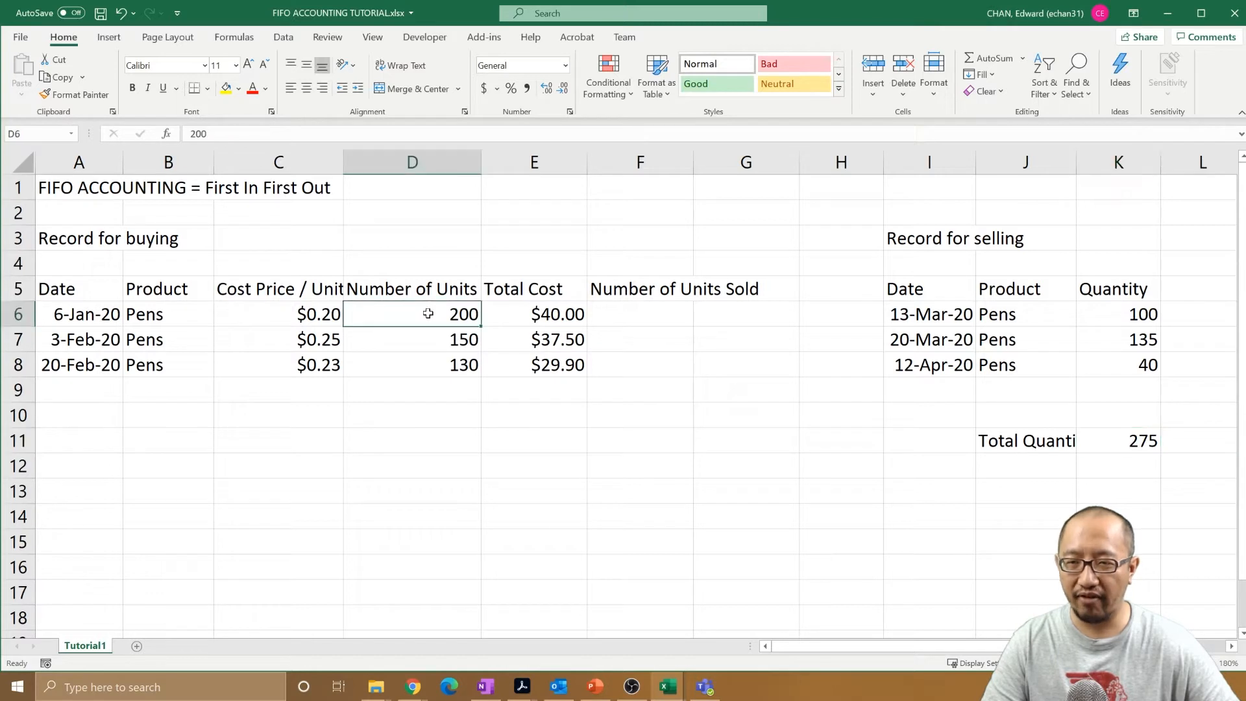
pyautogui.click(1133, 442)
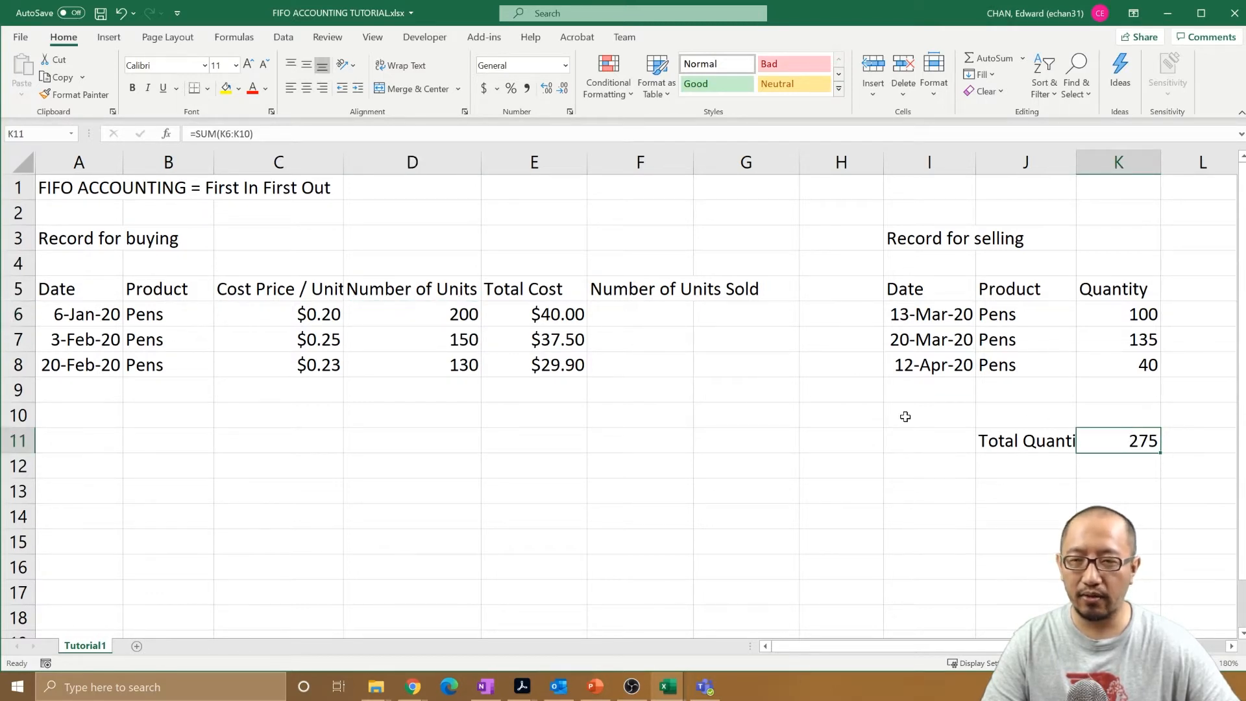
pyautogui.click(436, 314)
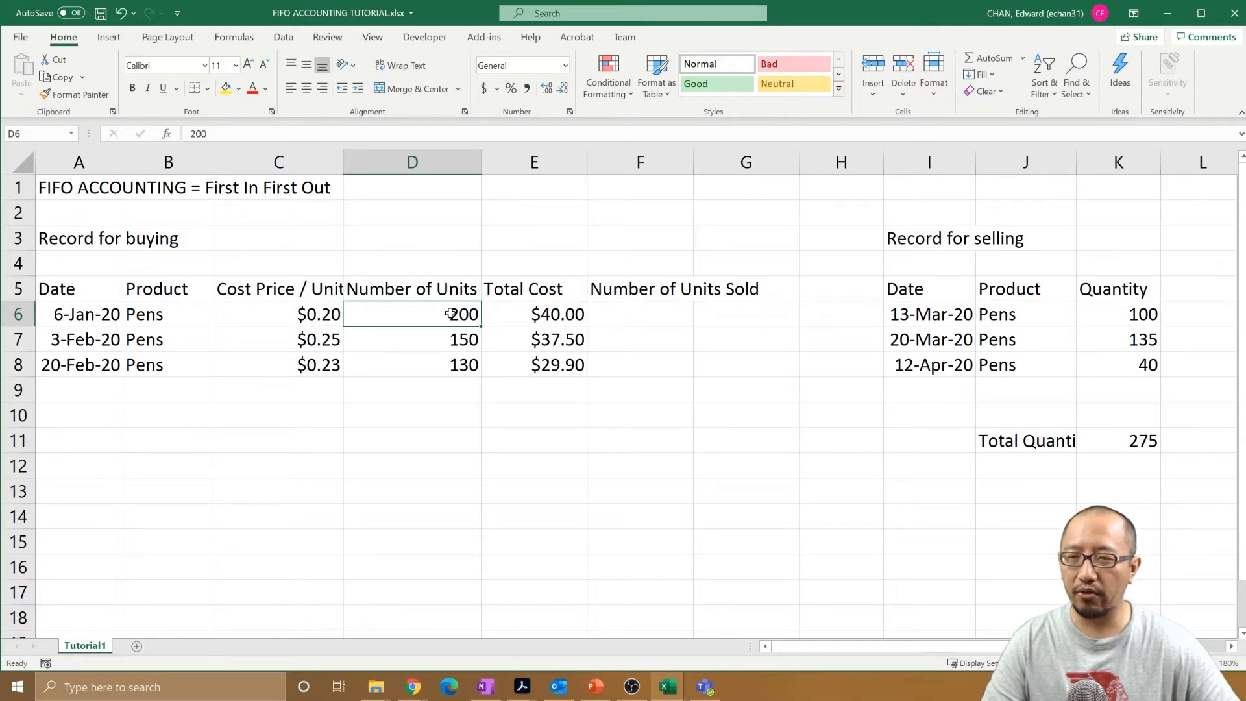
pyautogui.click(1094, 441)
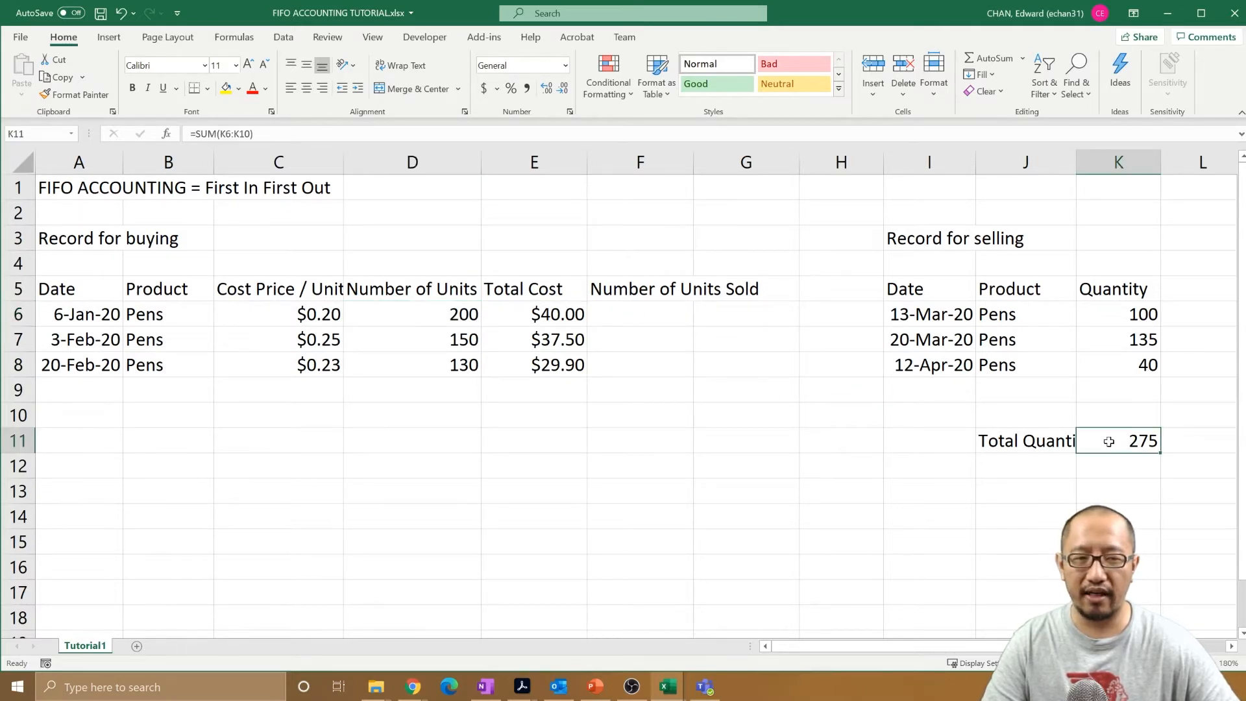
pyautogui.click(432, 318)
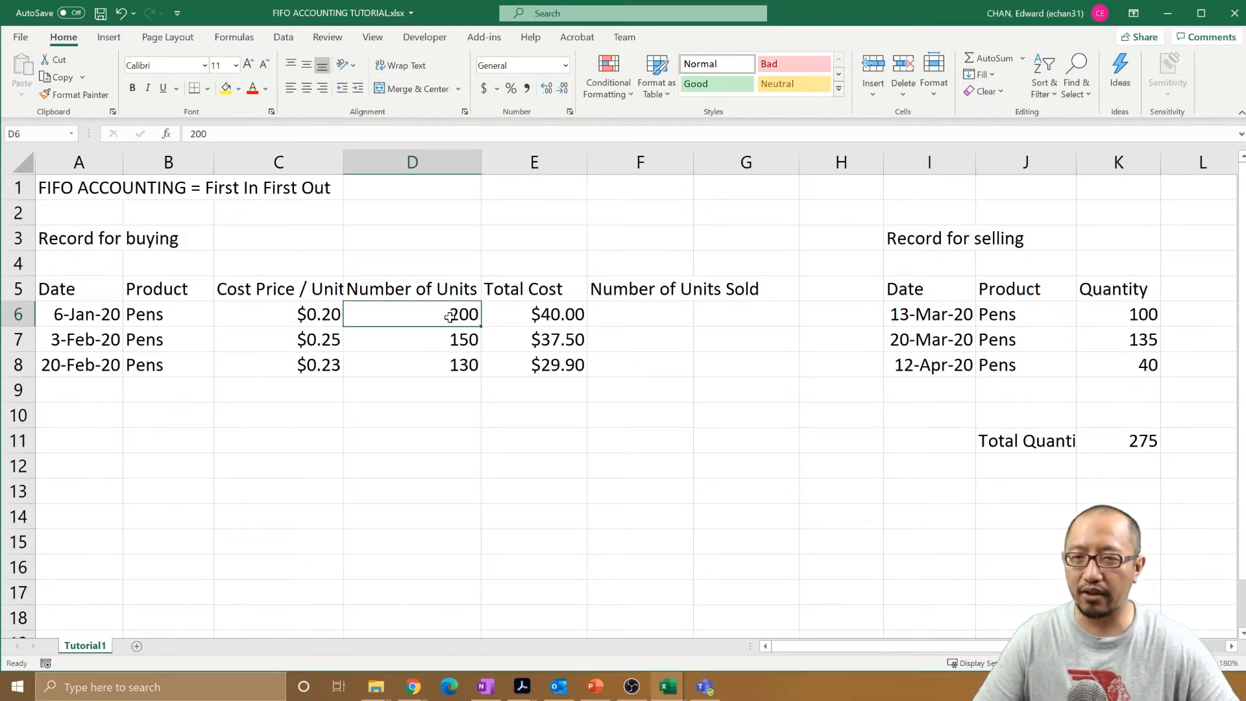
pyautogui.moveTo(452, 316); pyautogui.dragTo(427, 321)
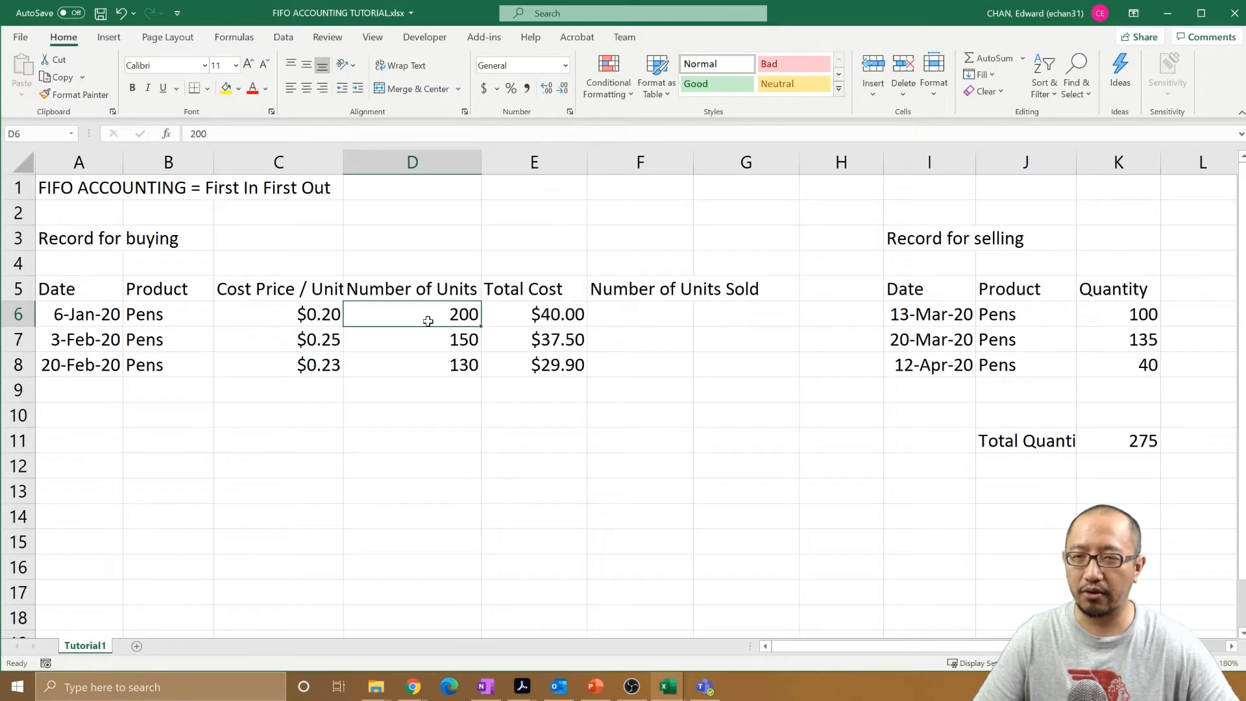
pyautogui.click(508, 321)
# Step: Draft =min(K11,D6) in F6 as the units sold from the 6-Jan-20 batch and delete everything after the equals sign
pyautogui.click(680, 331)
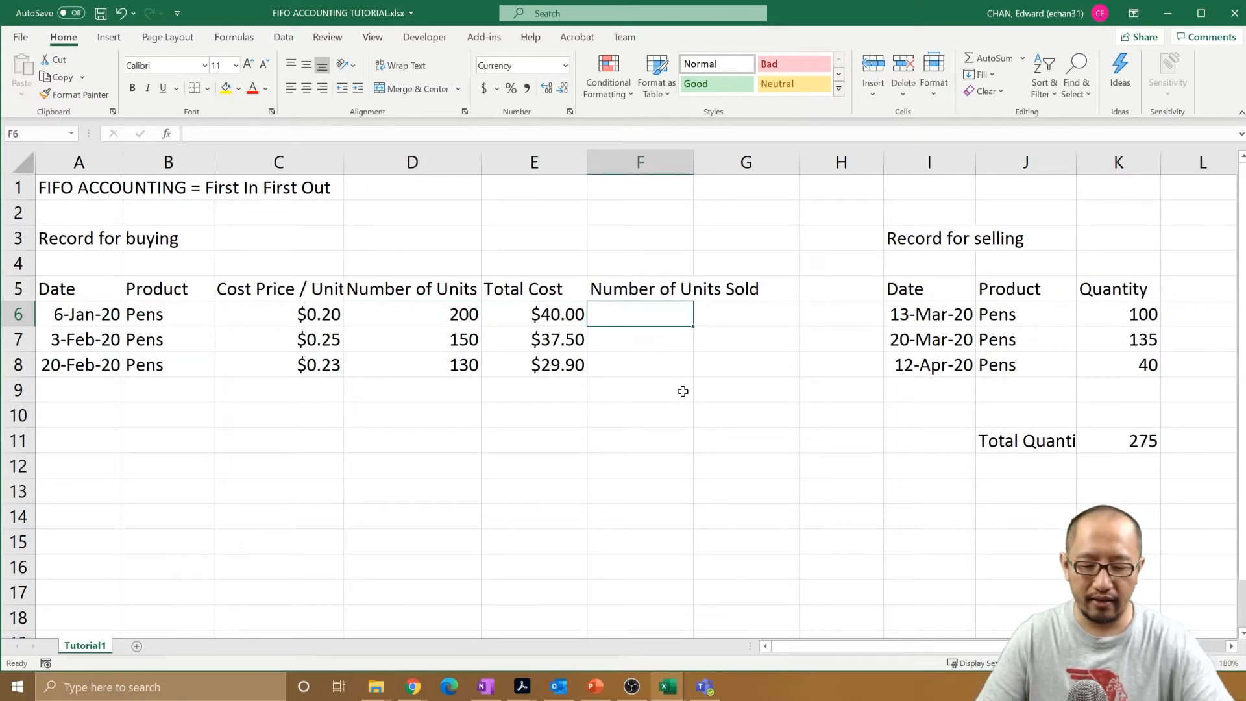
pyautogui.write('=')
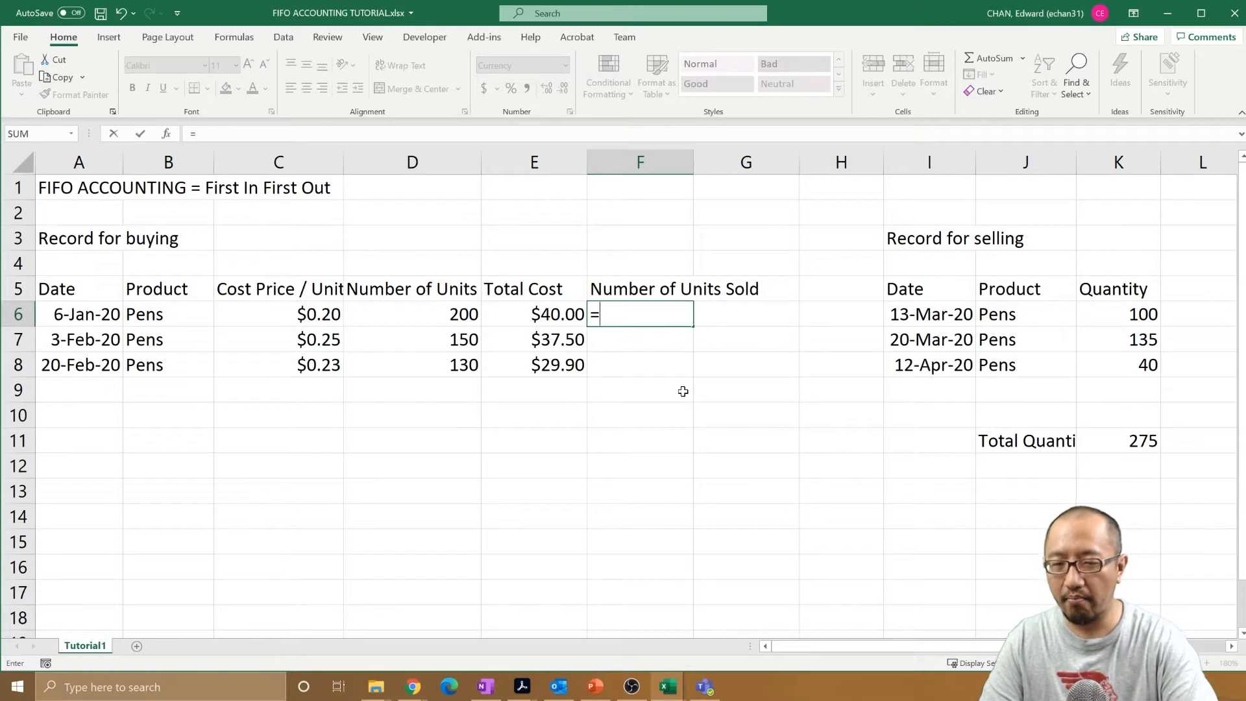
pyautogui.write('min(')
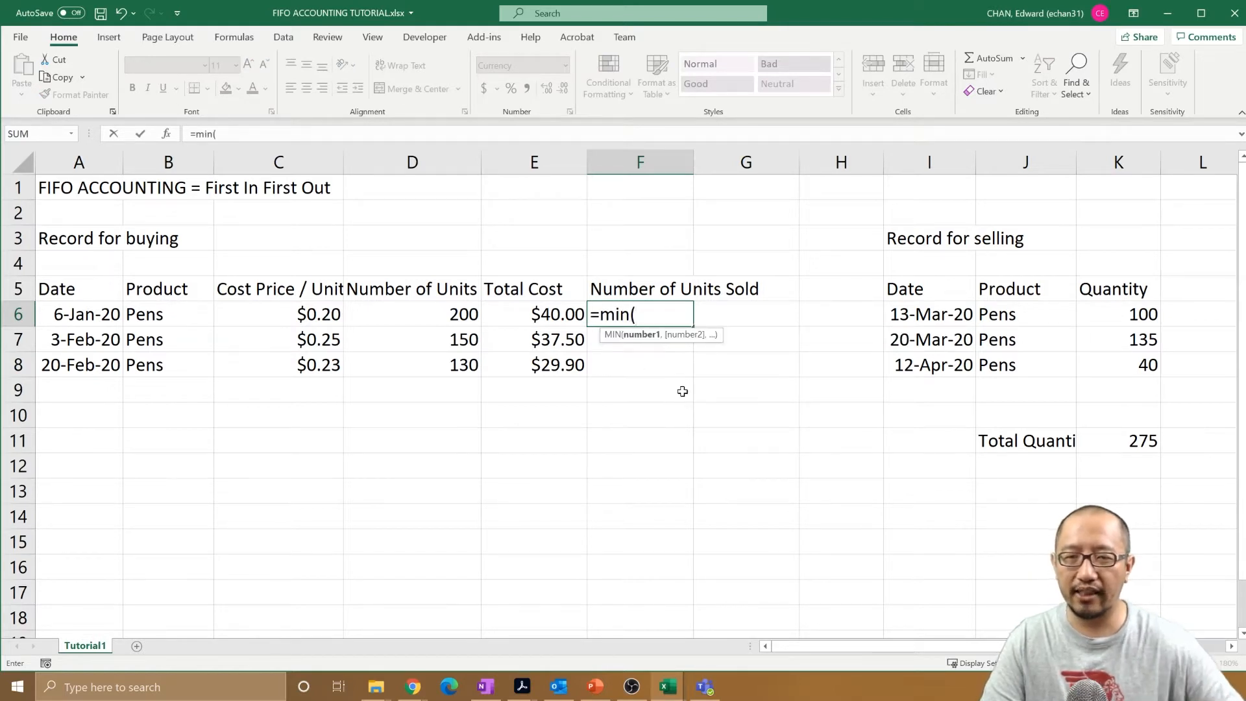
pyautogui.click(1130, 441)
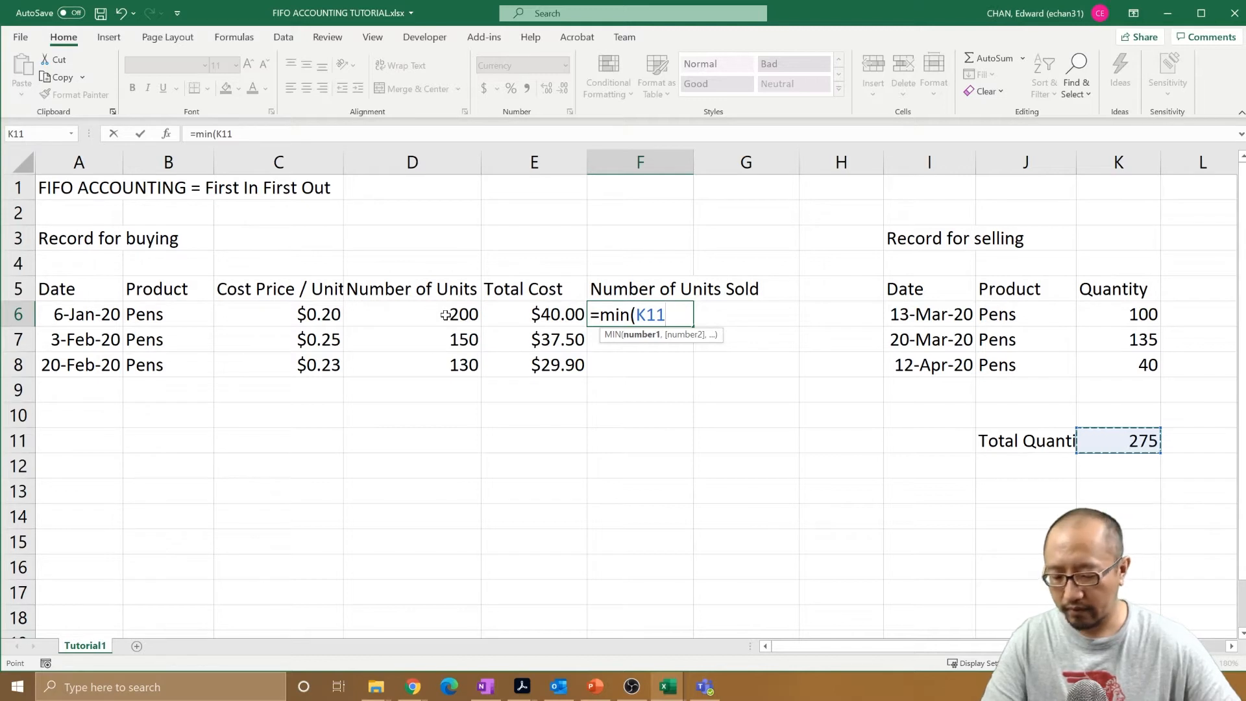
pyautogui.write(',')
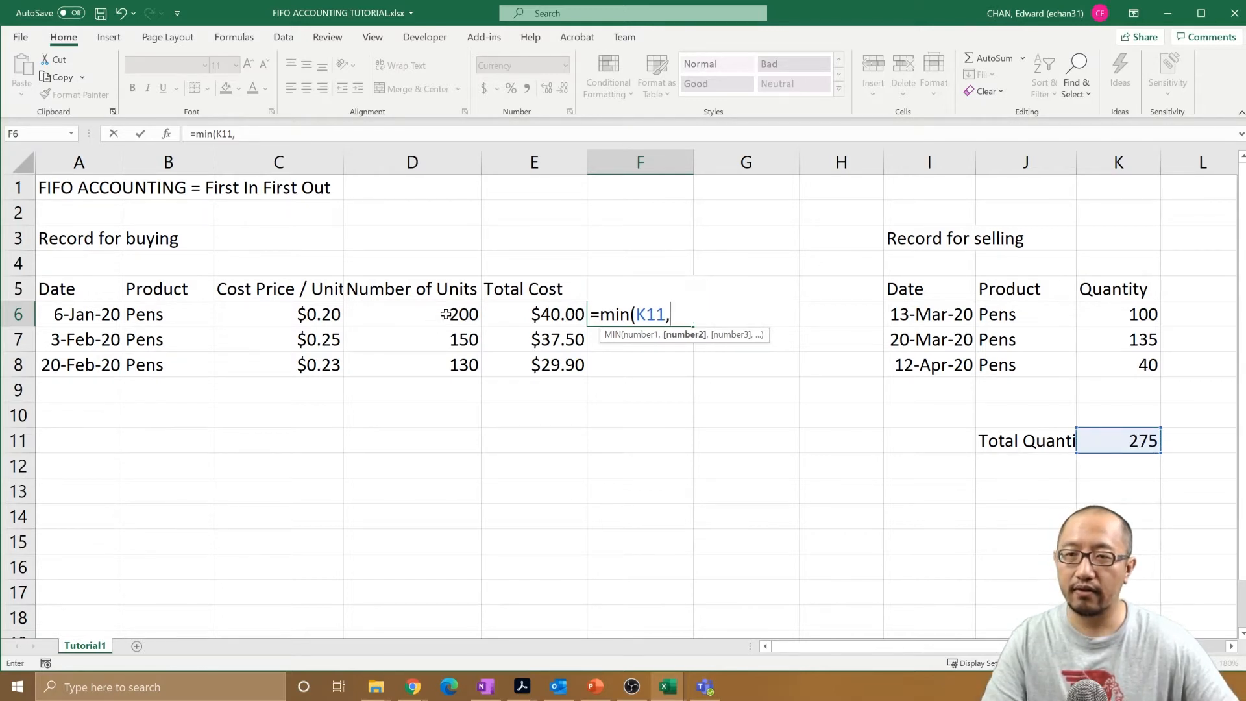
pyautogui.click(441, 318)
pyautogui.write(')')
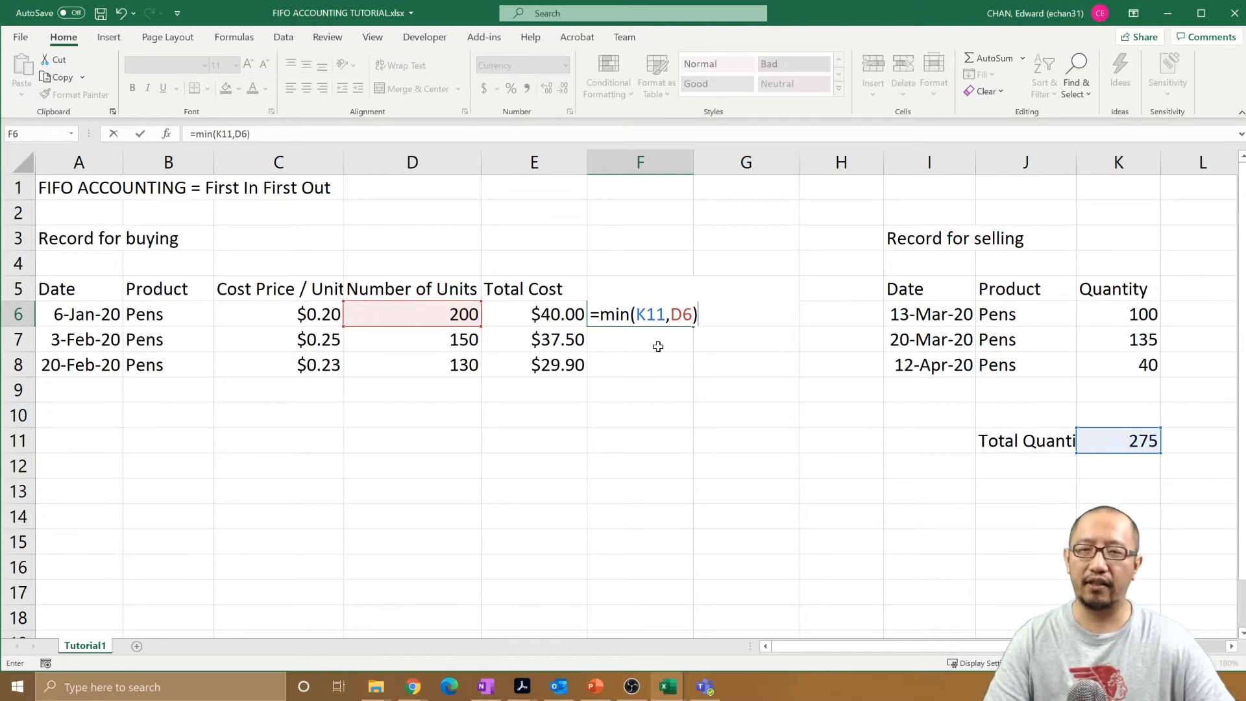
pyautogui.moveTo(699, 315); pyautogui.dragTo(600, 316)
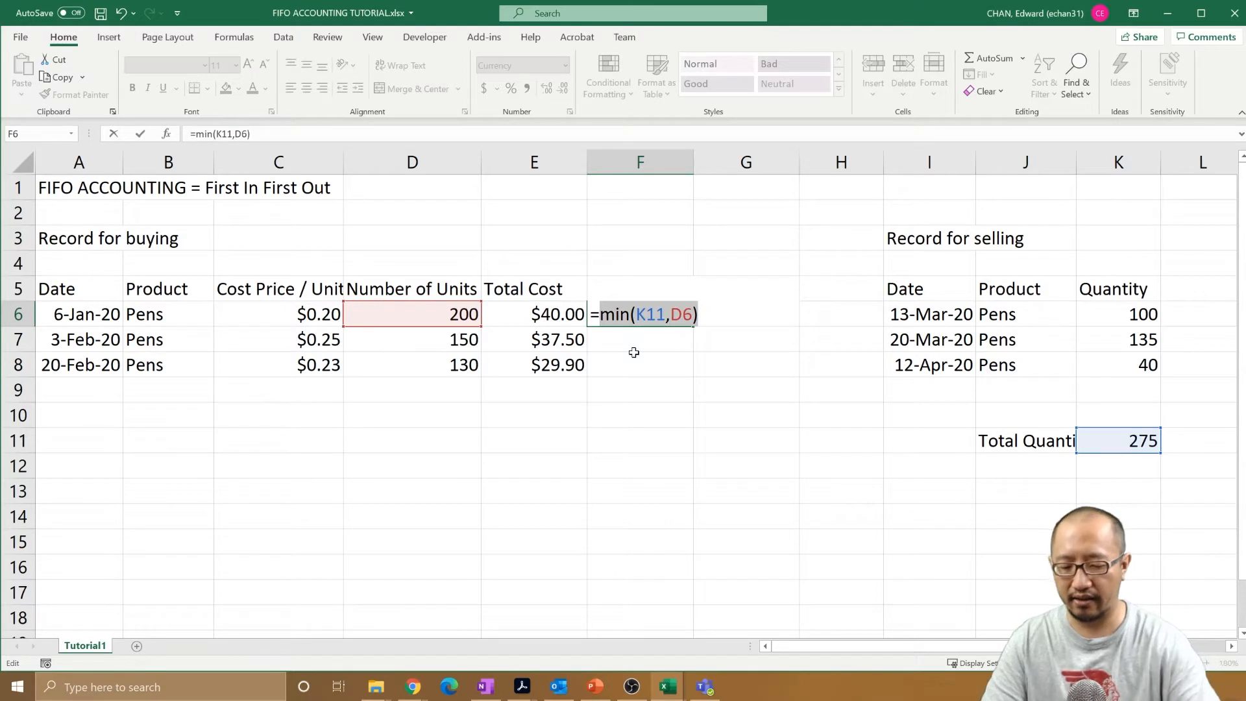
pyautogui.press('BackSpace')
# Step: Complete the formula in F6 as =min(K11,D6) for the units sold from the 6-Jan-20 batch
pyautogui.write('min(')
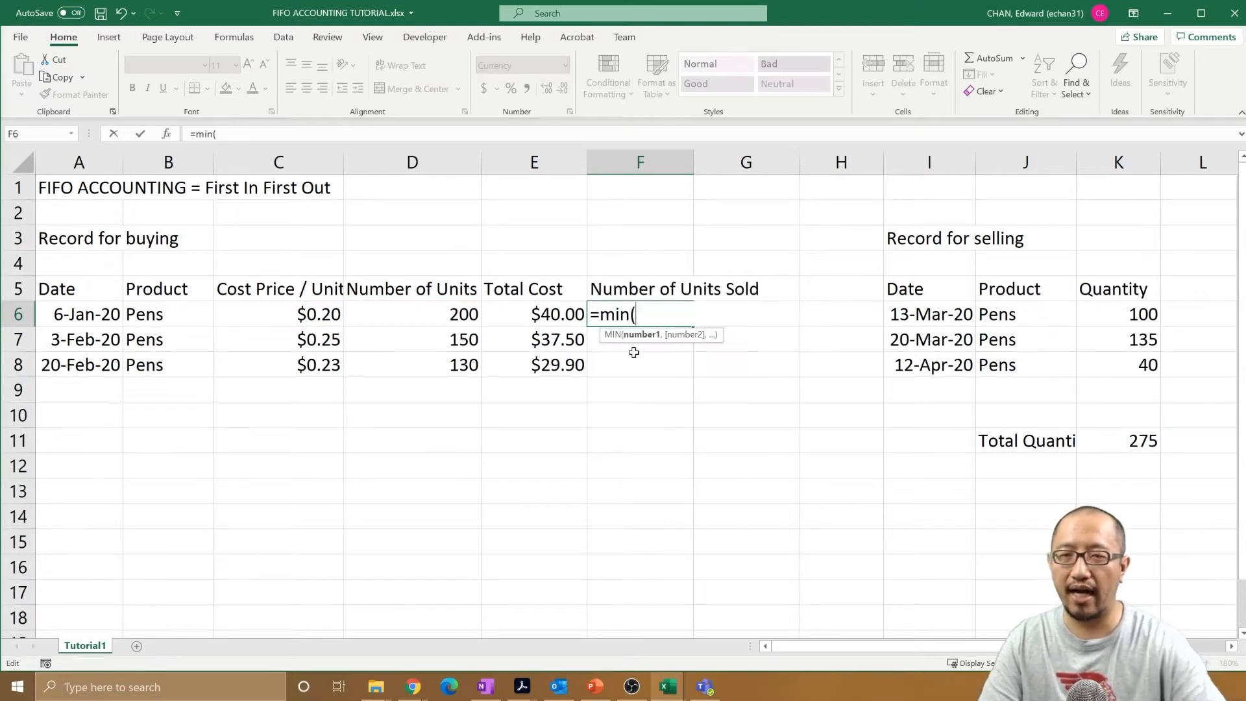
pyautogui.click(1131, 441)
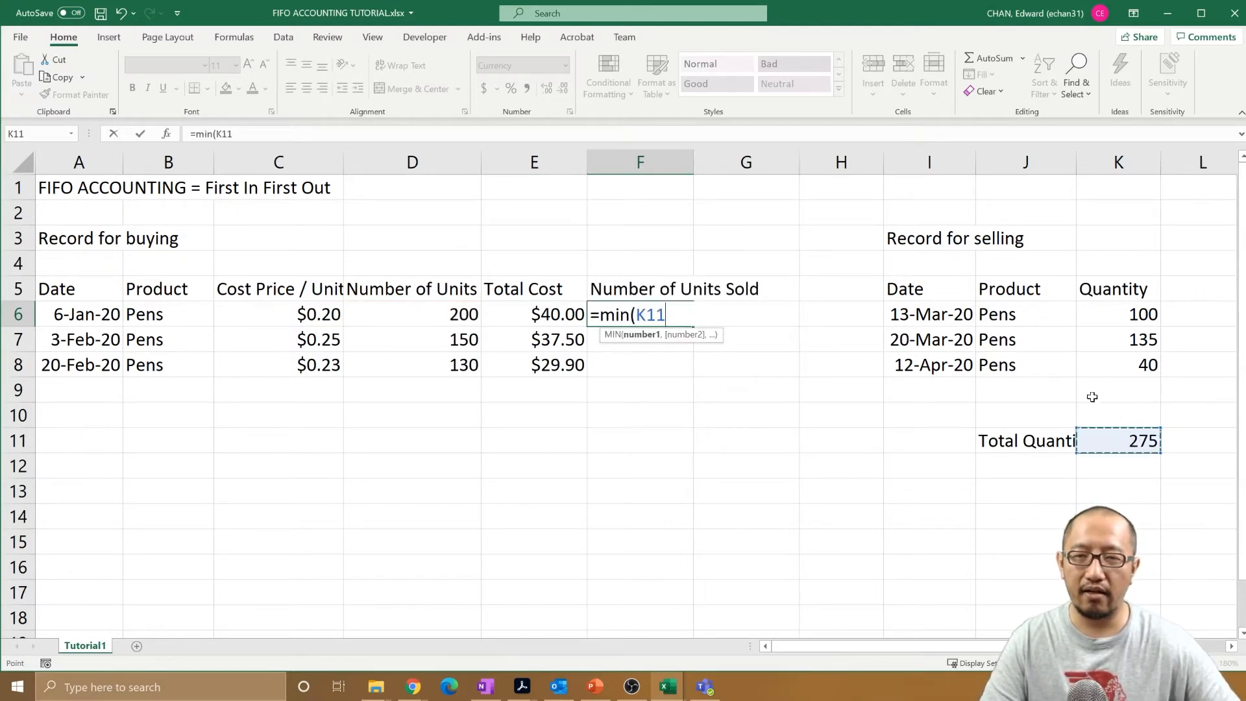
pyautogui.write(',')
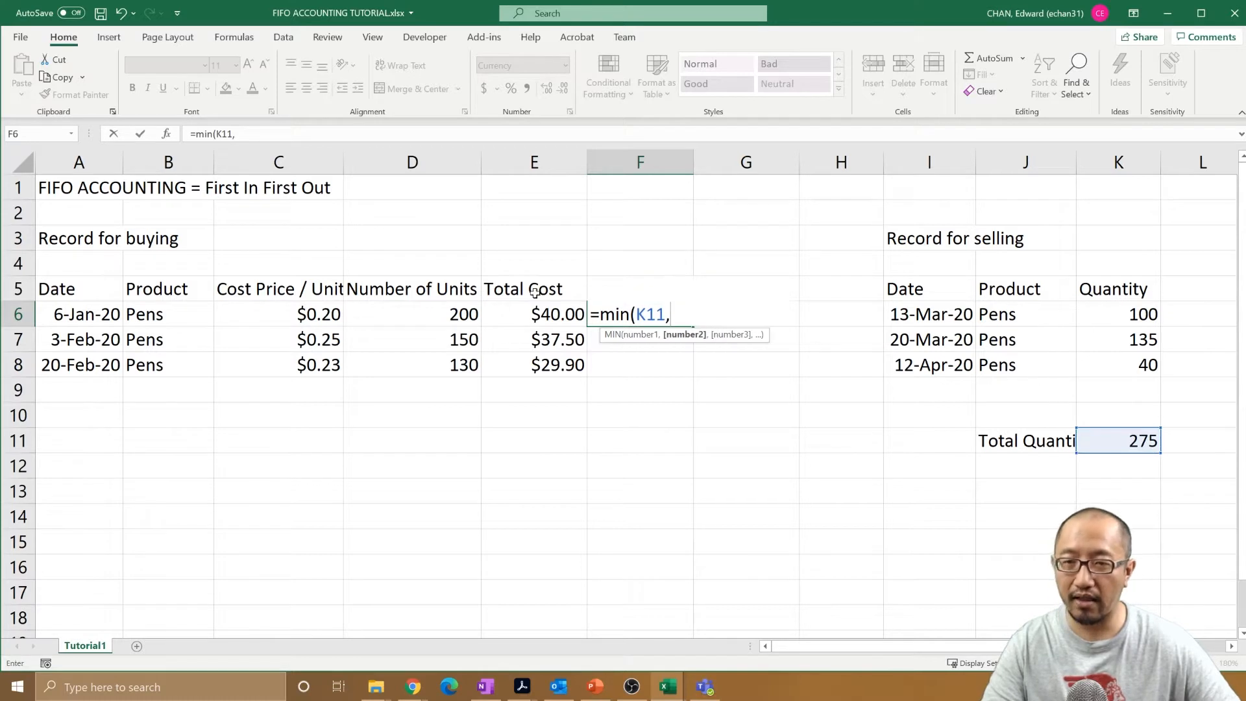
pyautogui.click(465, 320)
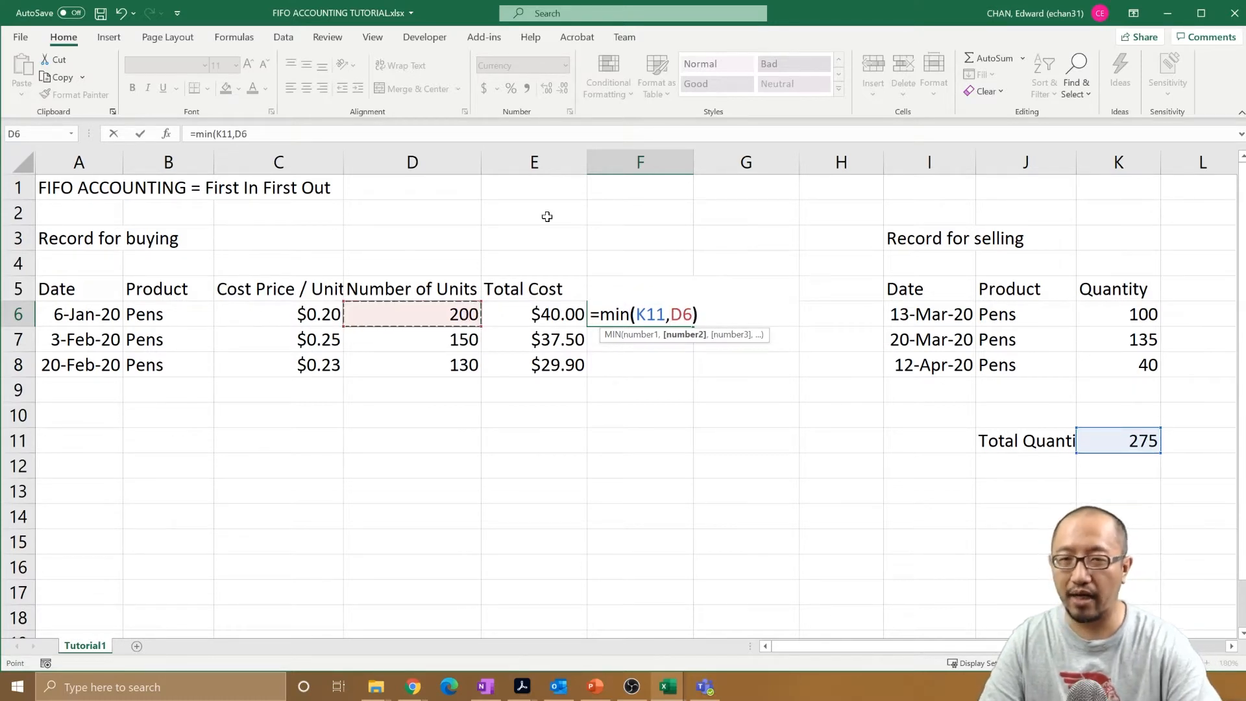
pyautogui.write(')')
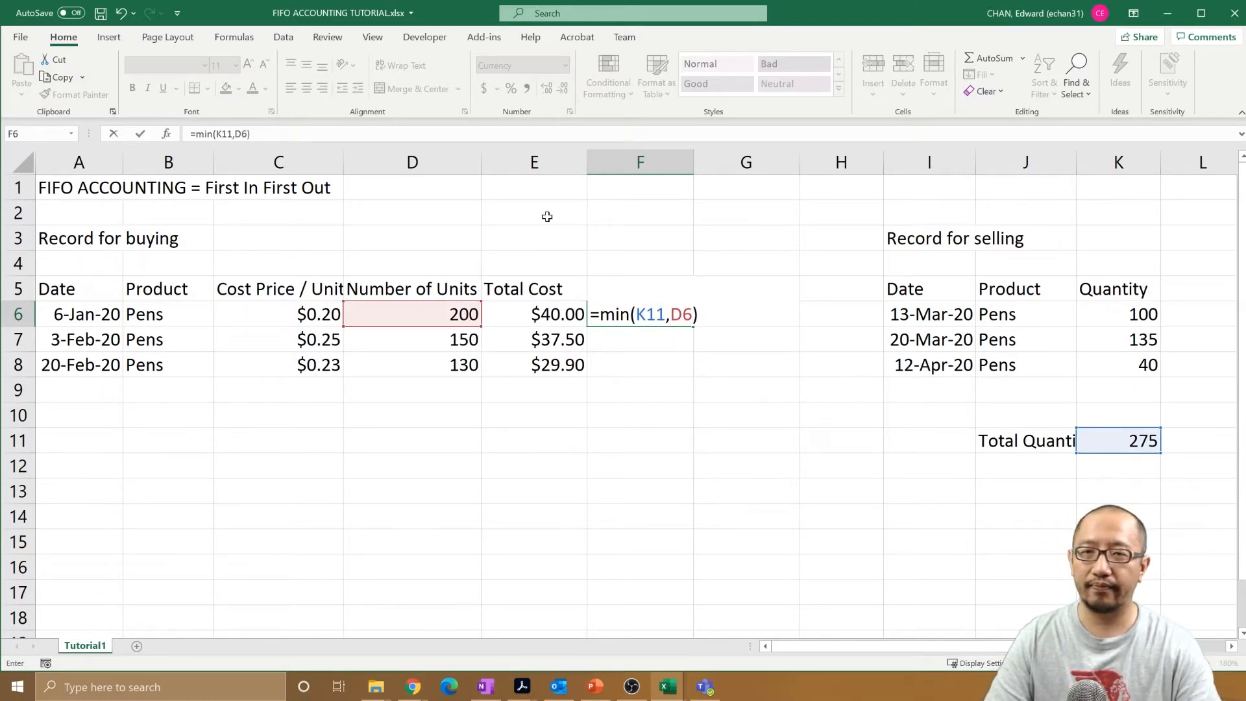
pyautogui.press('Return')
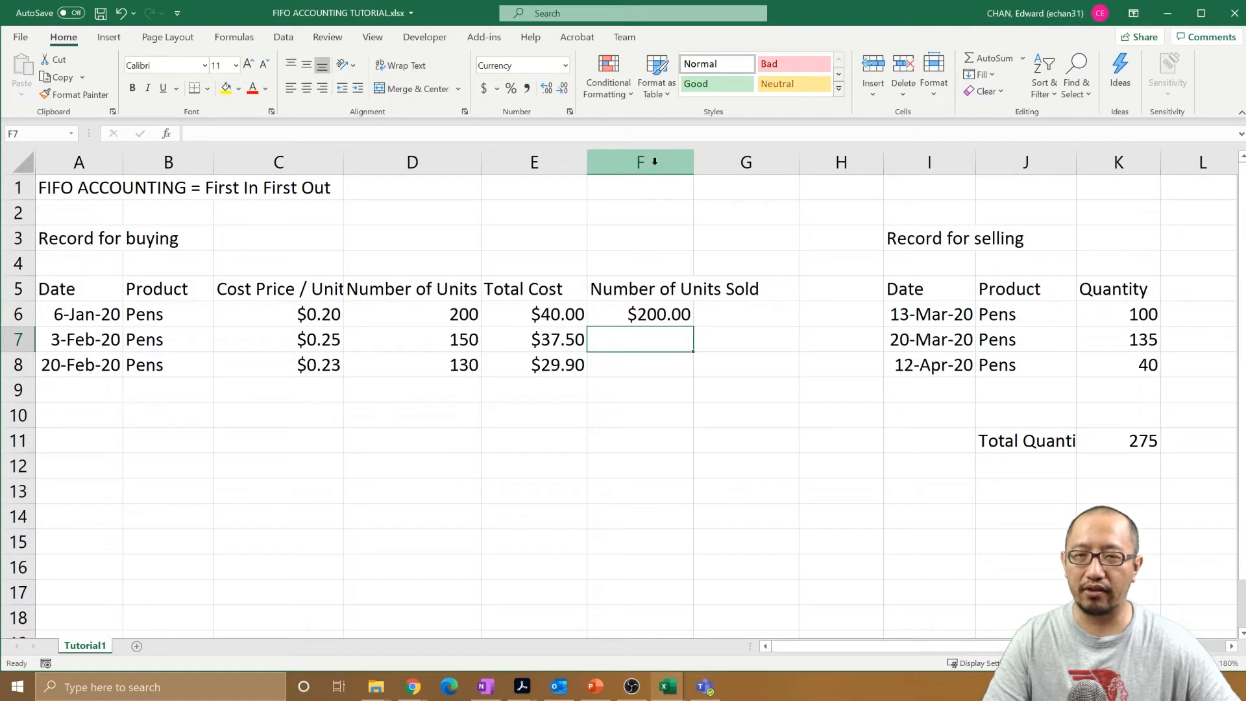
# Step: Format columns F to H with the General number format and check the cells the F6 formula refers to
pyautogui.moveTo(655, 162); pyautogui.dragTo(841, 161)
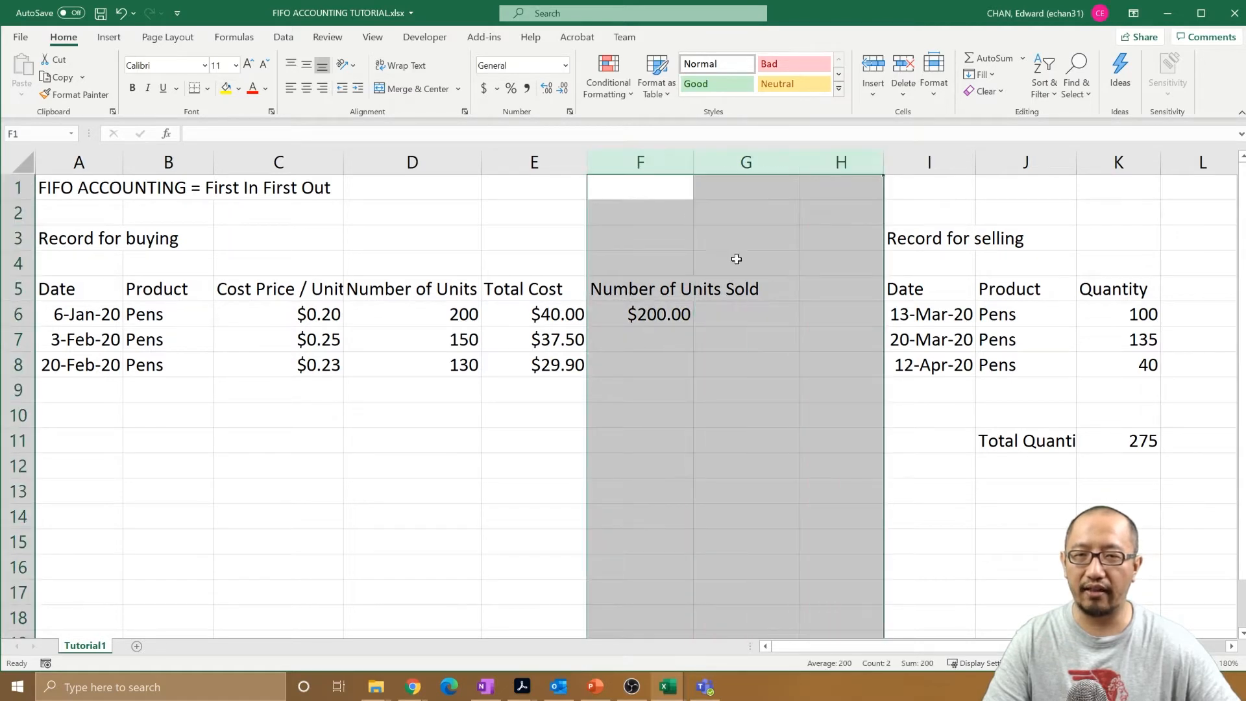
pyautogui.rightClick(701, 238)
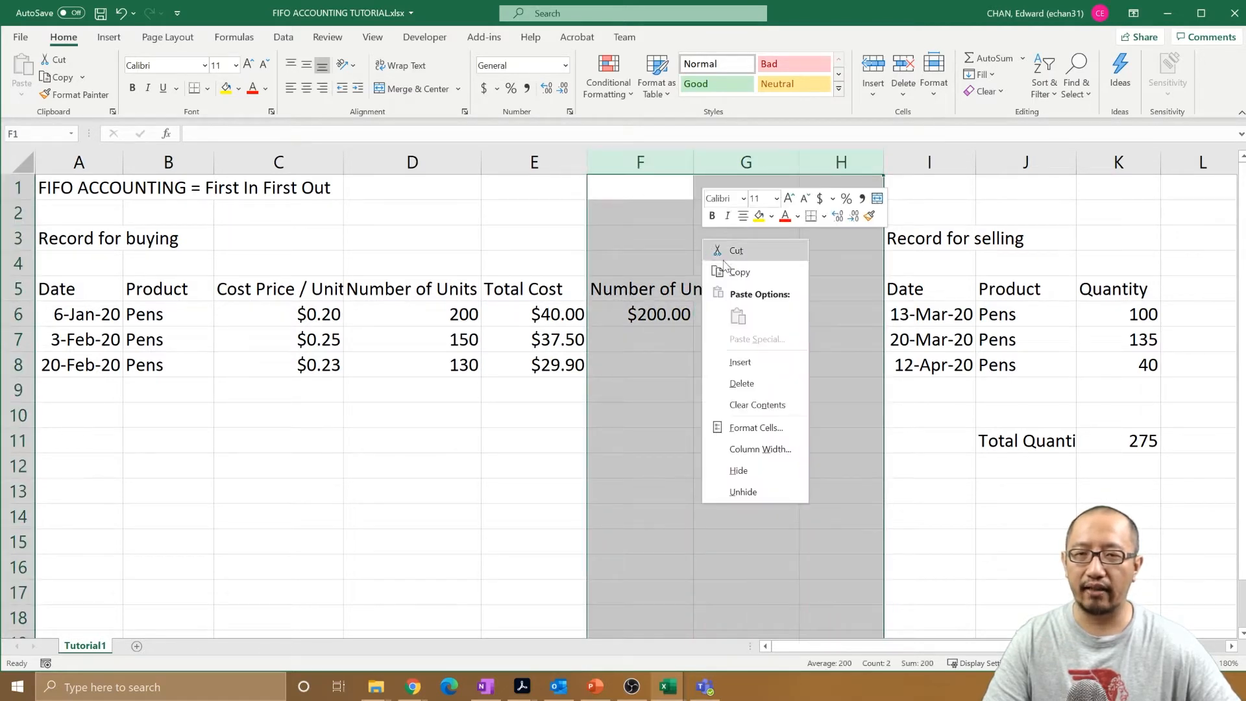
pyautogui.click(771, 429)
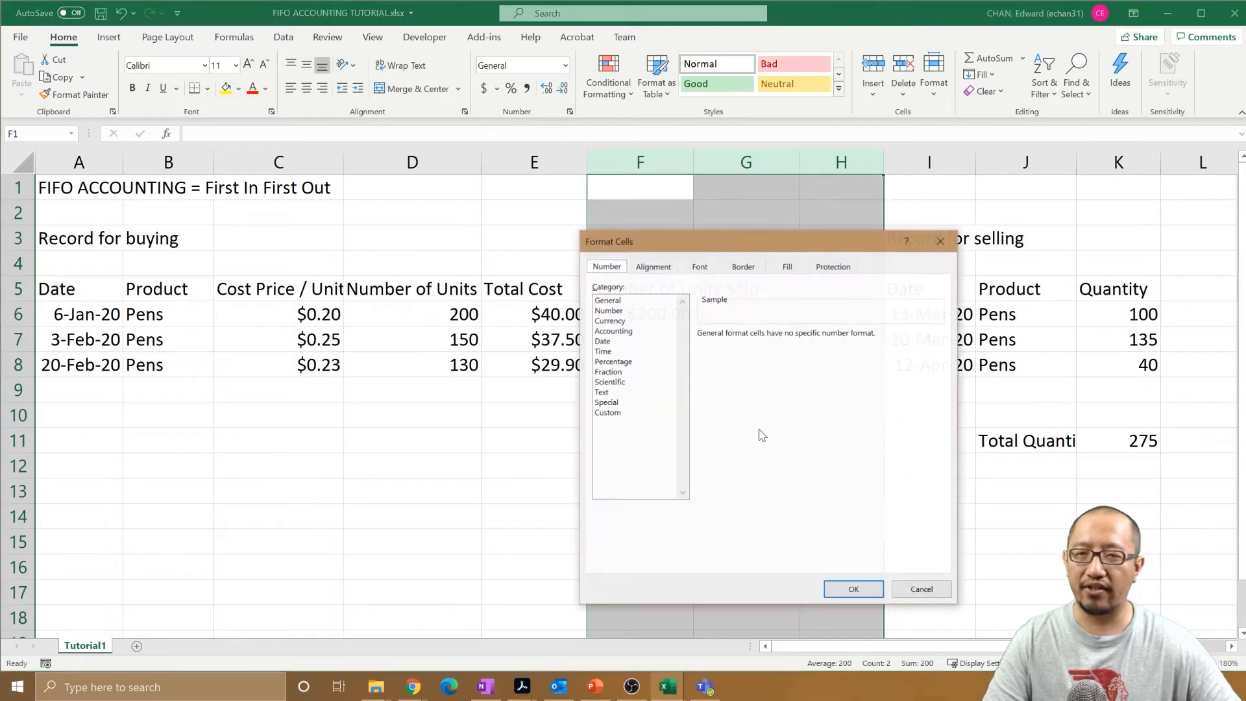
pyautogui.click(611, 301)
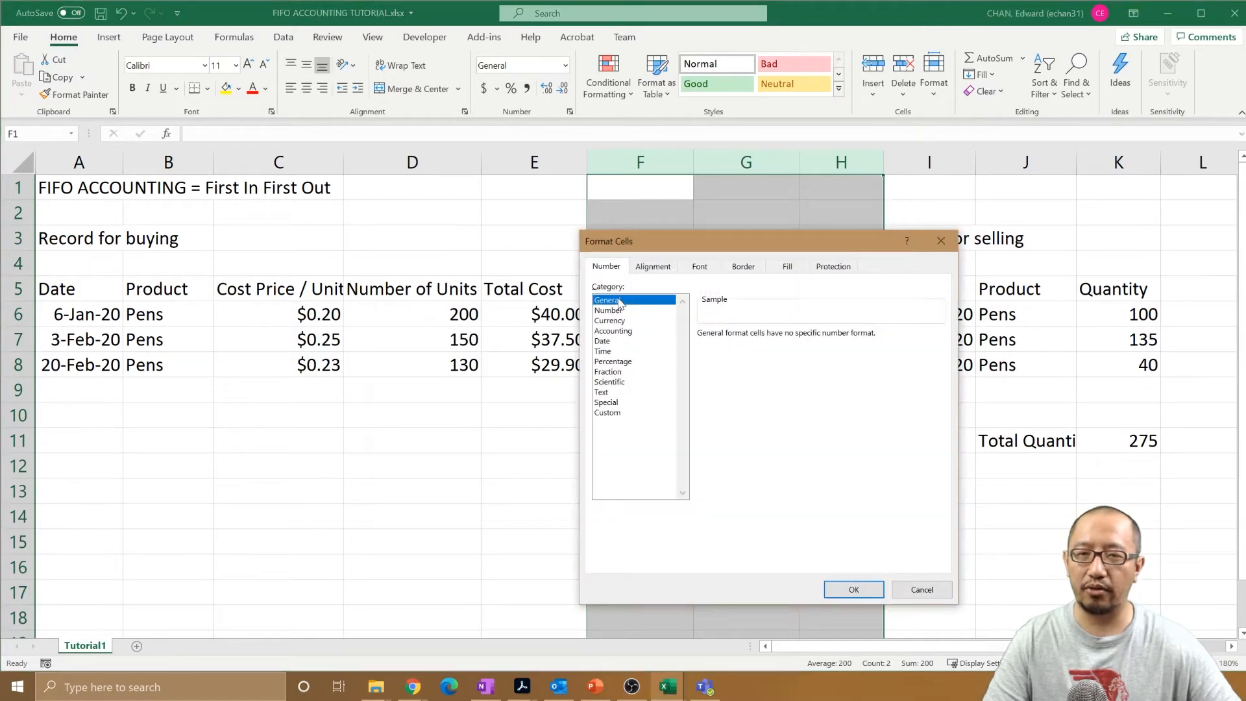
pyautogui.click(866, 596)
pyautogui.click(711, 359)
pyautogui.click(670, 317)
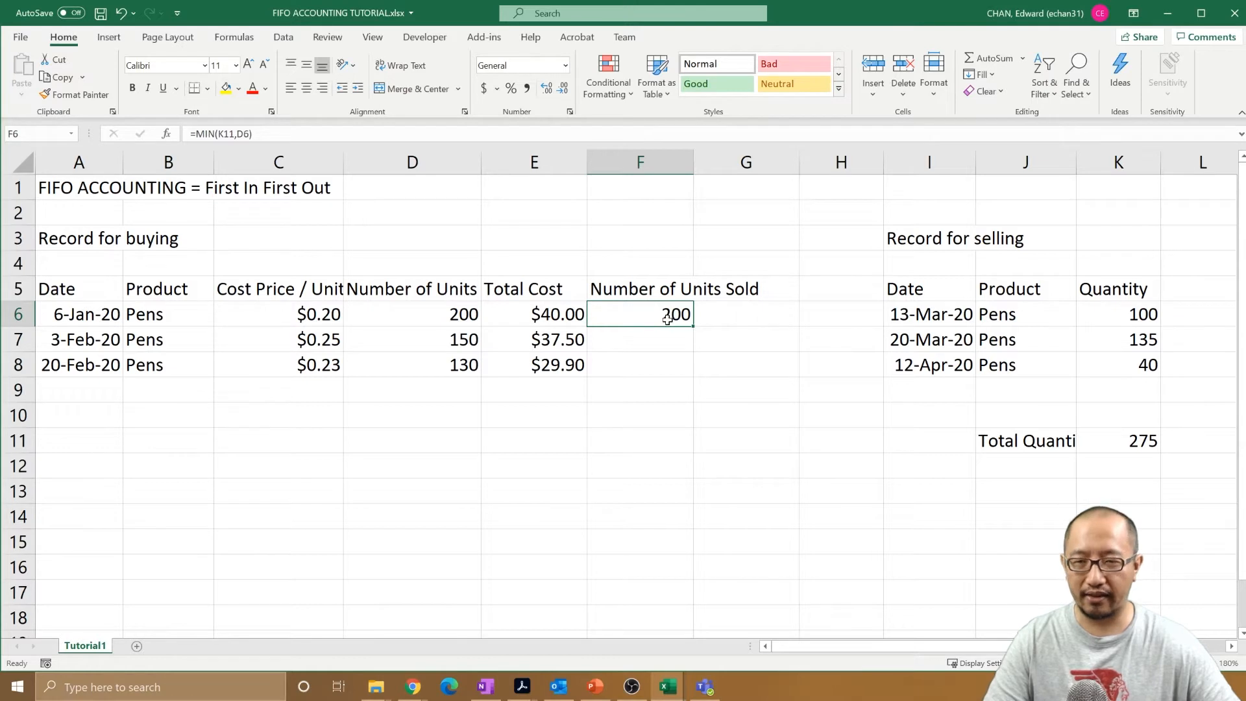
pyautogui.press('F2')
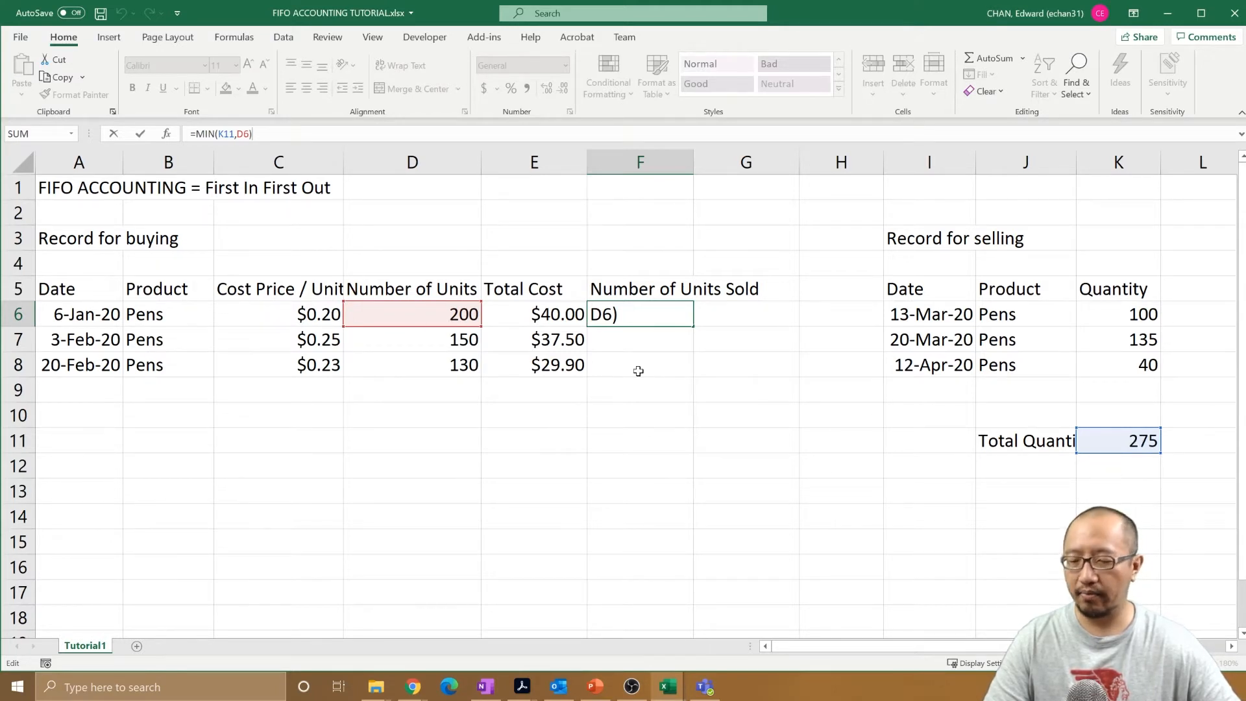
pyautogui.hotkey('ctrl', 'Return')
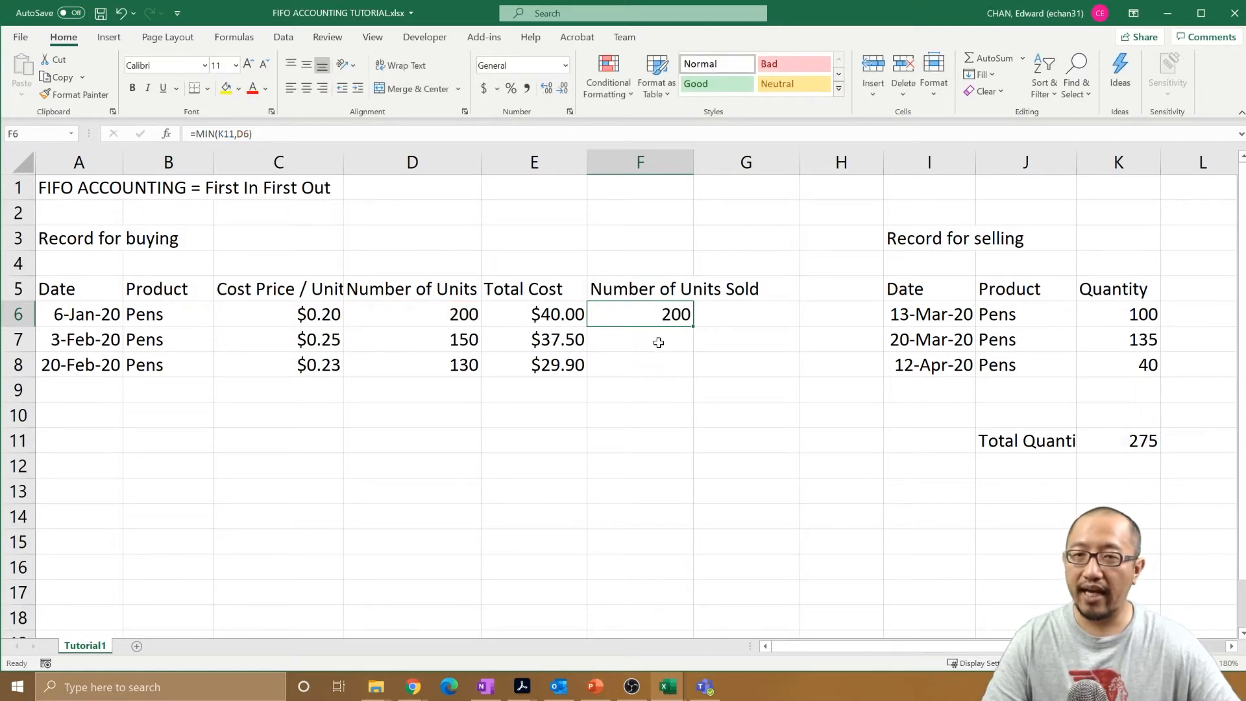
# Step: Try the formula =min(K11,D7) in F7 for the units sold from the 3-Feb-20 batch
pyautogui.click(659, 342)
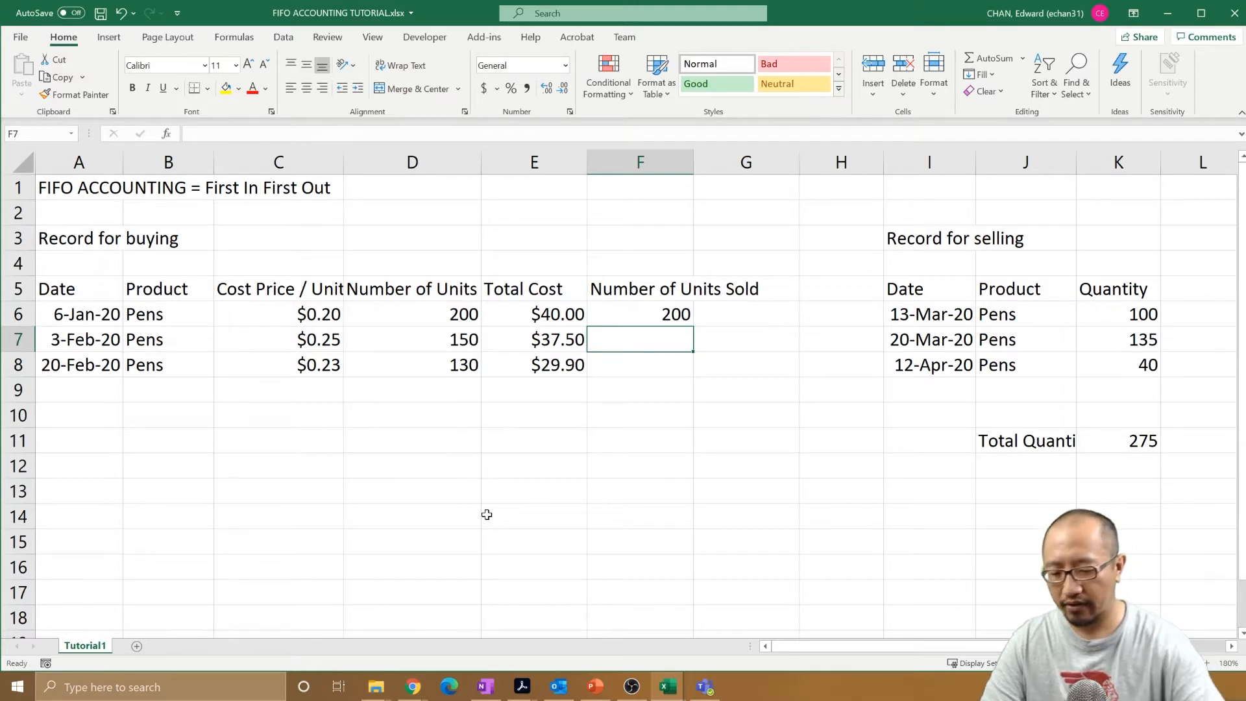
pyautogui.write('=')
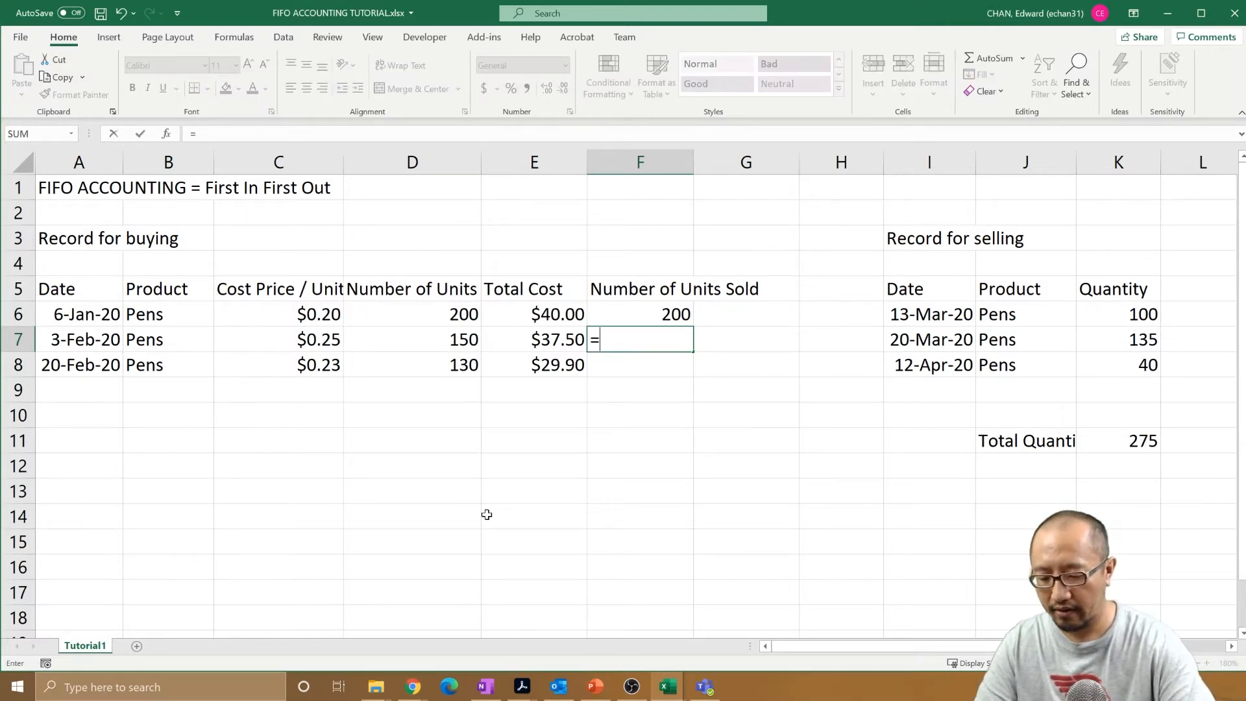
pyautogui.write('min(')
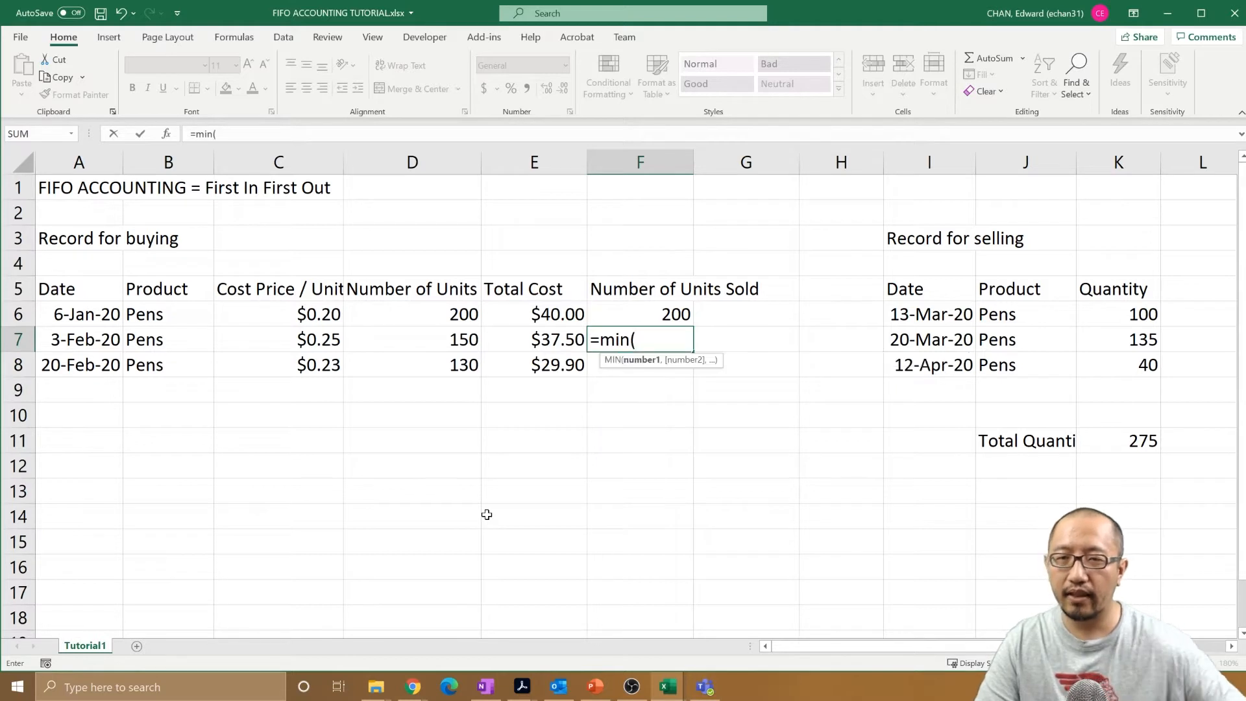
pyautogui.click(1133, 443)
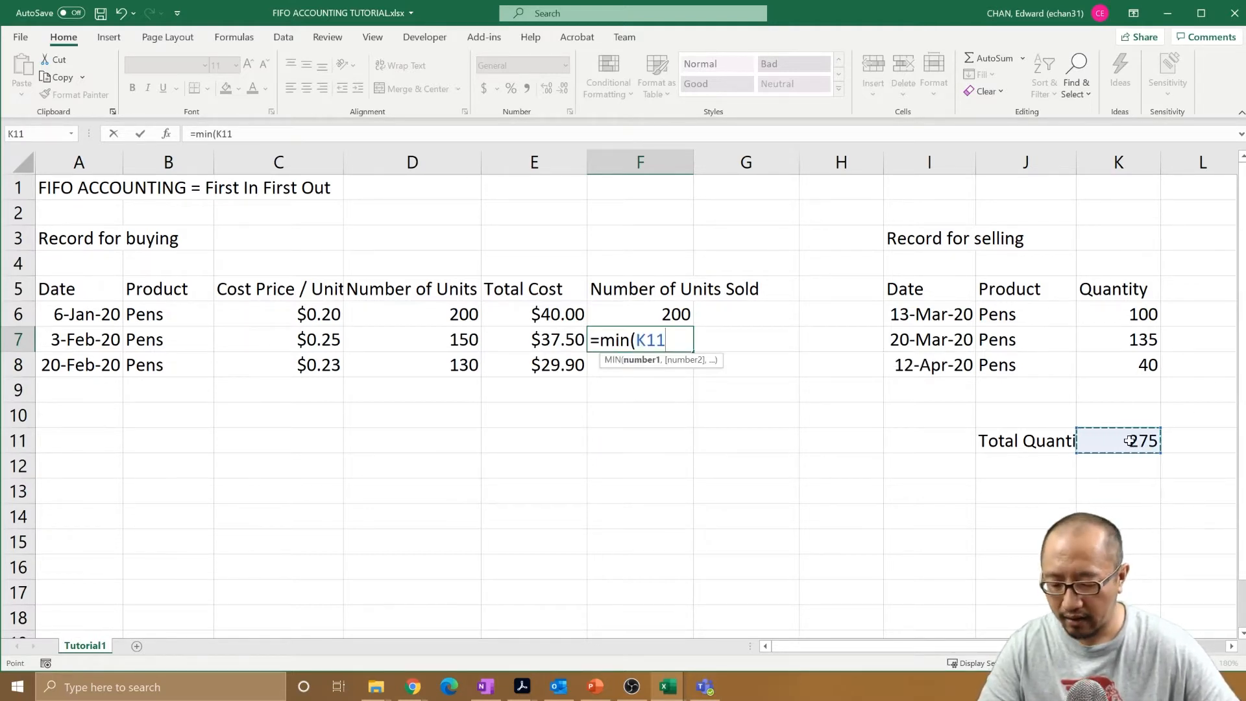
pyautogui.write(',')
pyautogui.click(466, 339)
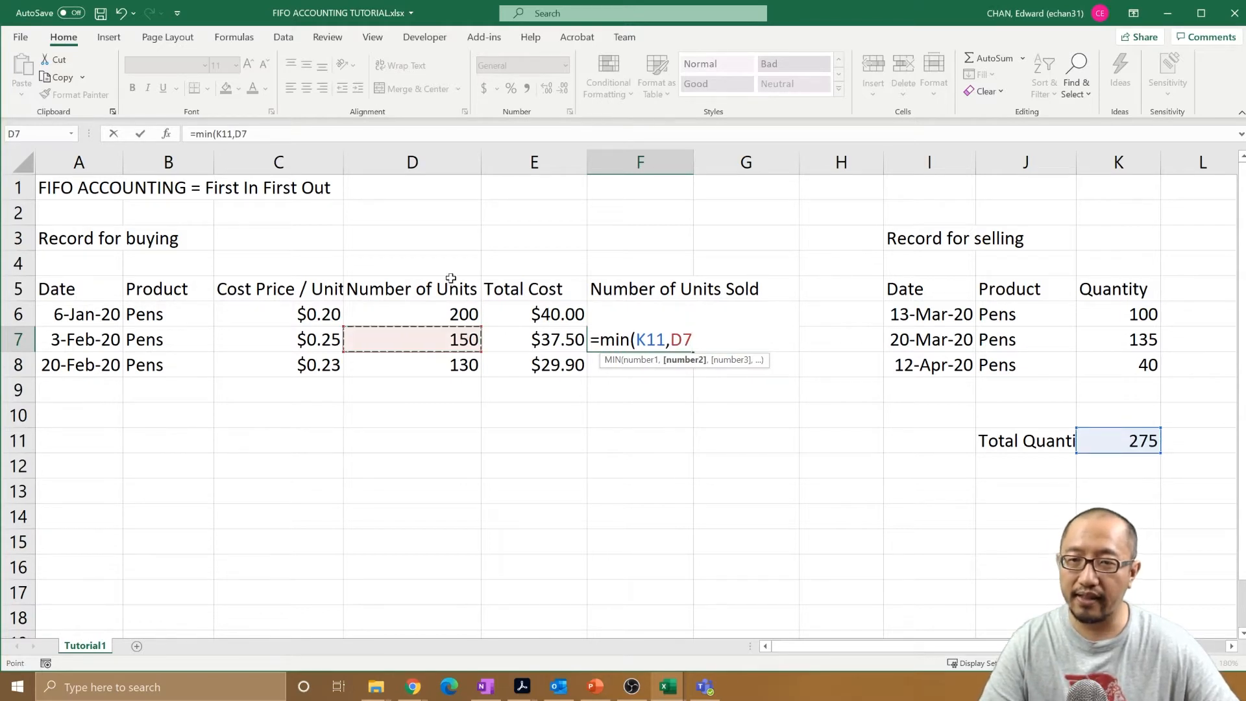
pyautogui.click(247, 134)
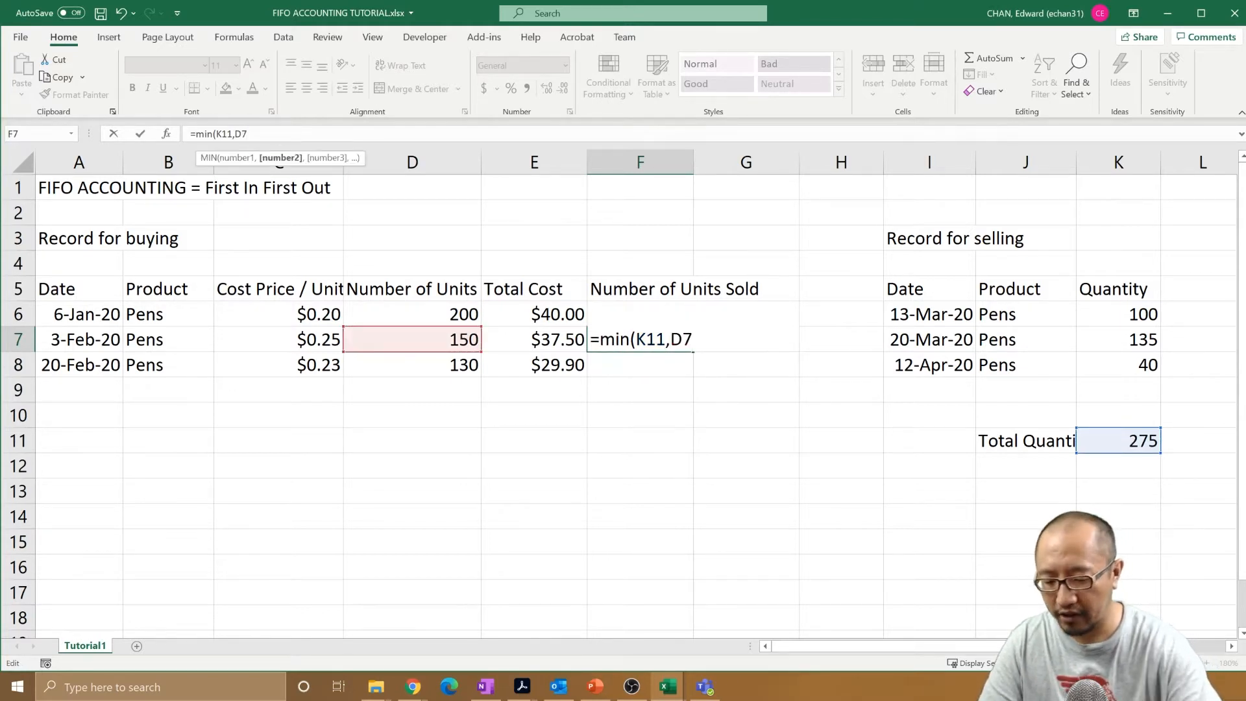
pyautogui.press('Return')
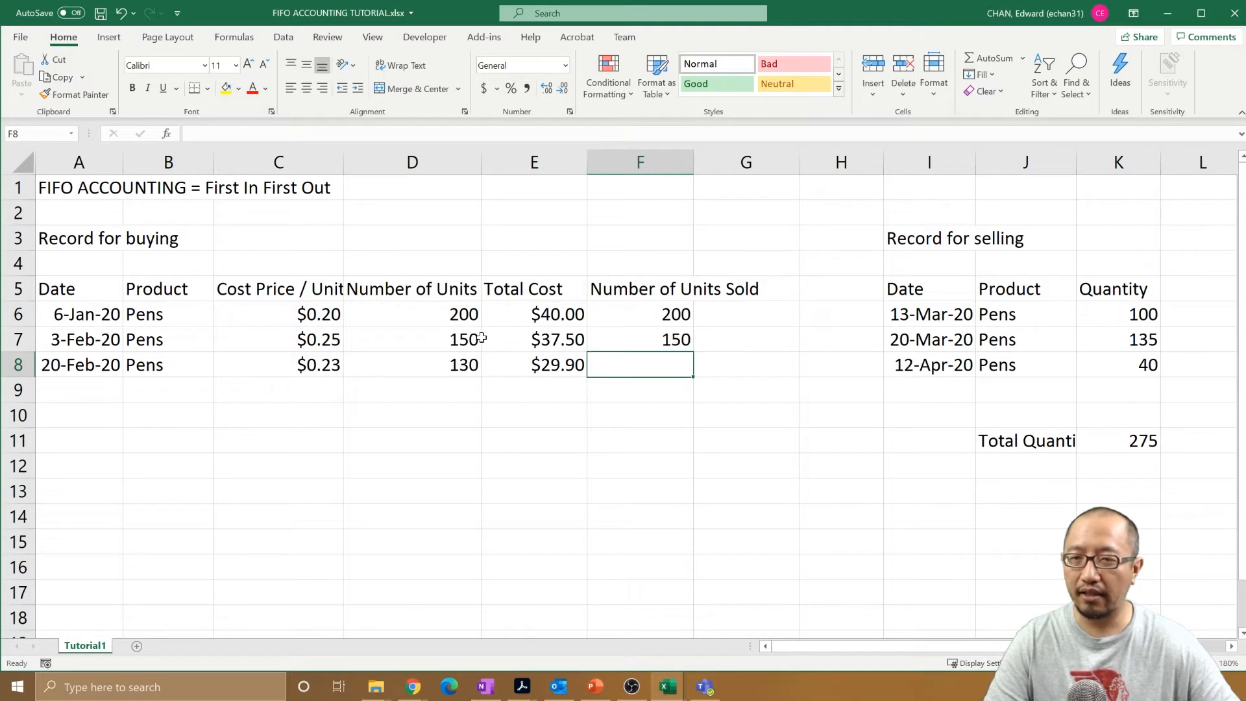
# Step: Compare the total quantity in K11 with the units sold in F6, and enter 75 in F7 for the 3-Feb-20 batch
pyautogui.click(454, 344)
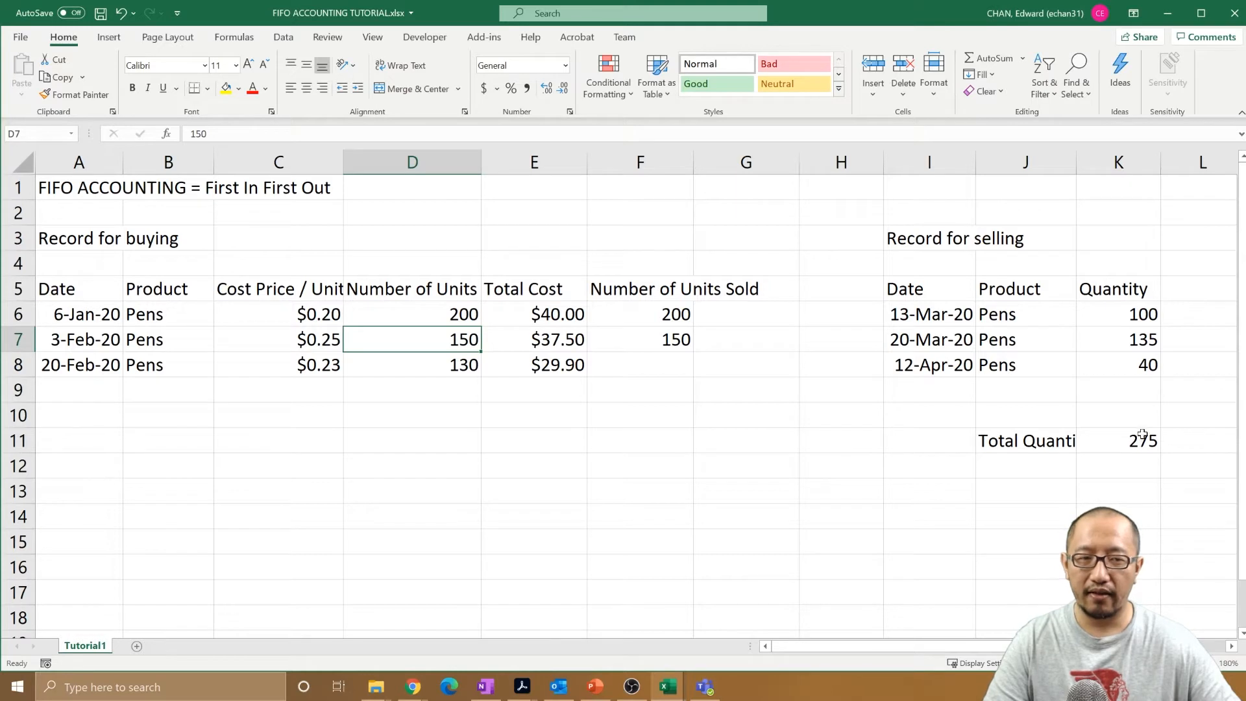
pyautogui.click(1098, 437)
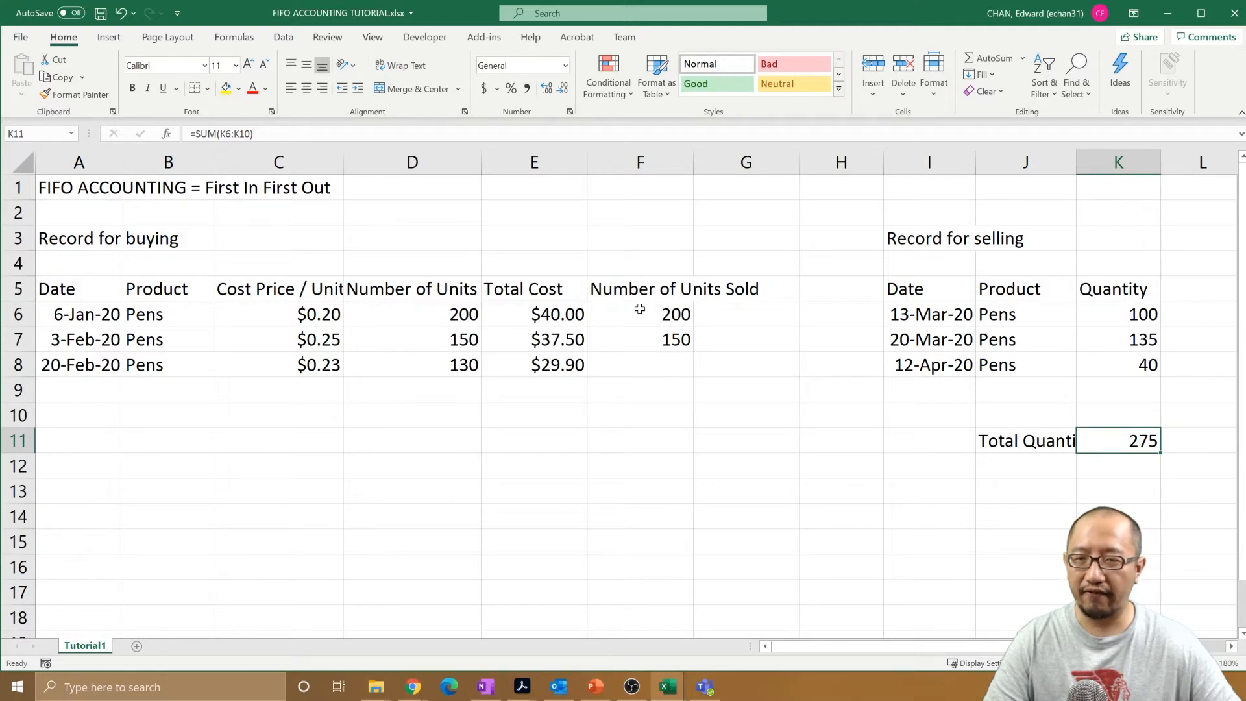
pyautogui.click(679, 317)
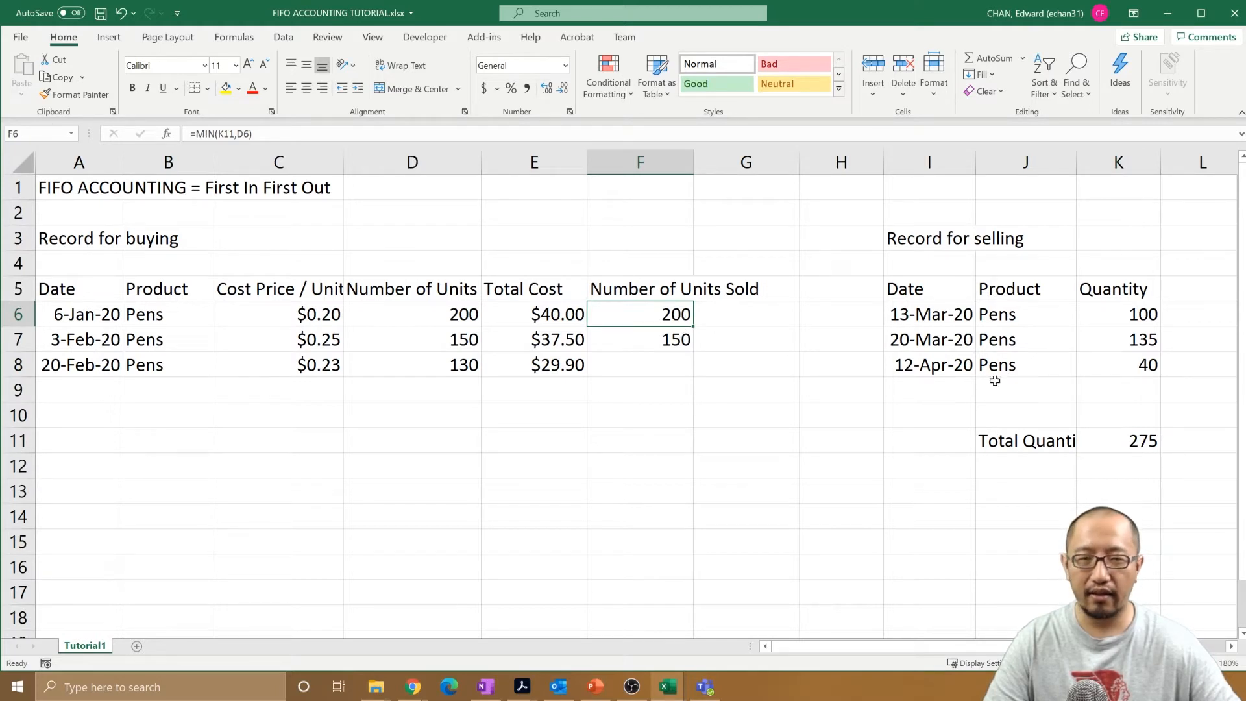
pyautogui.click(1131, 436)
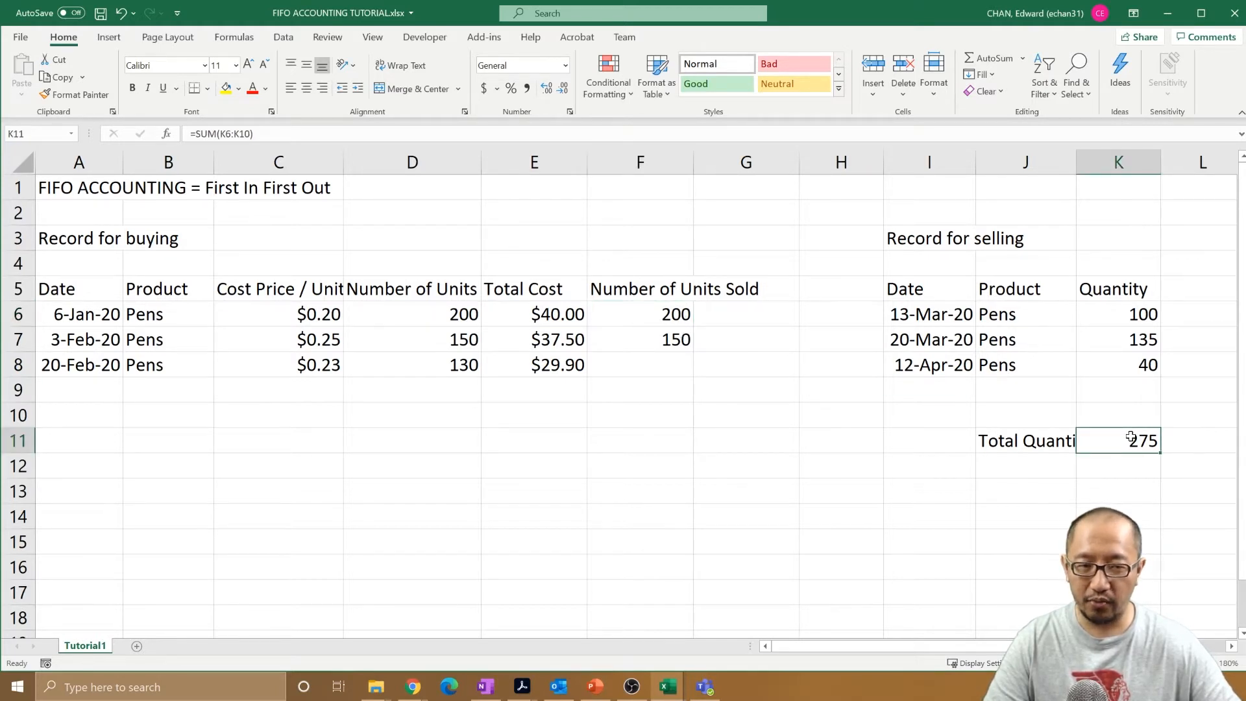
pyautogui.click(685, 318)
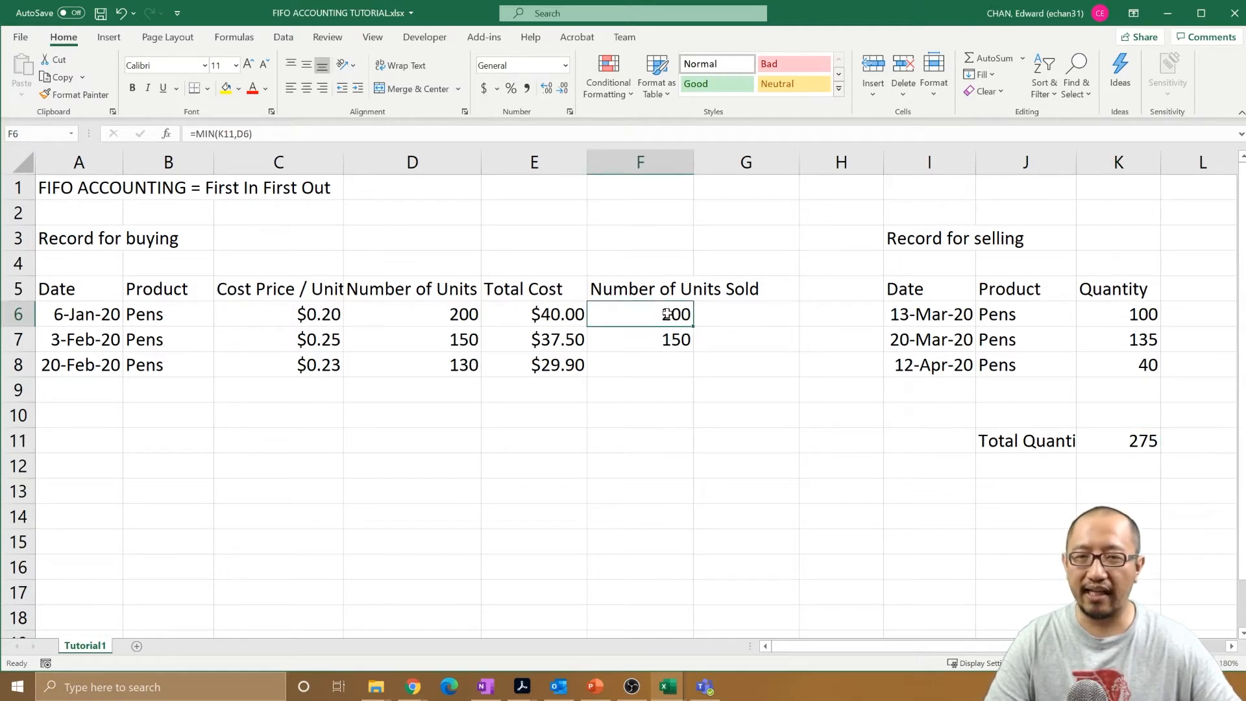
pyautogui.click(669, 334)
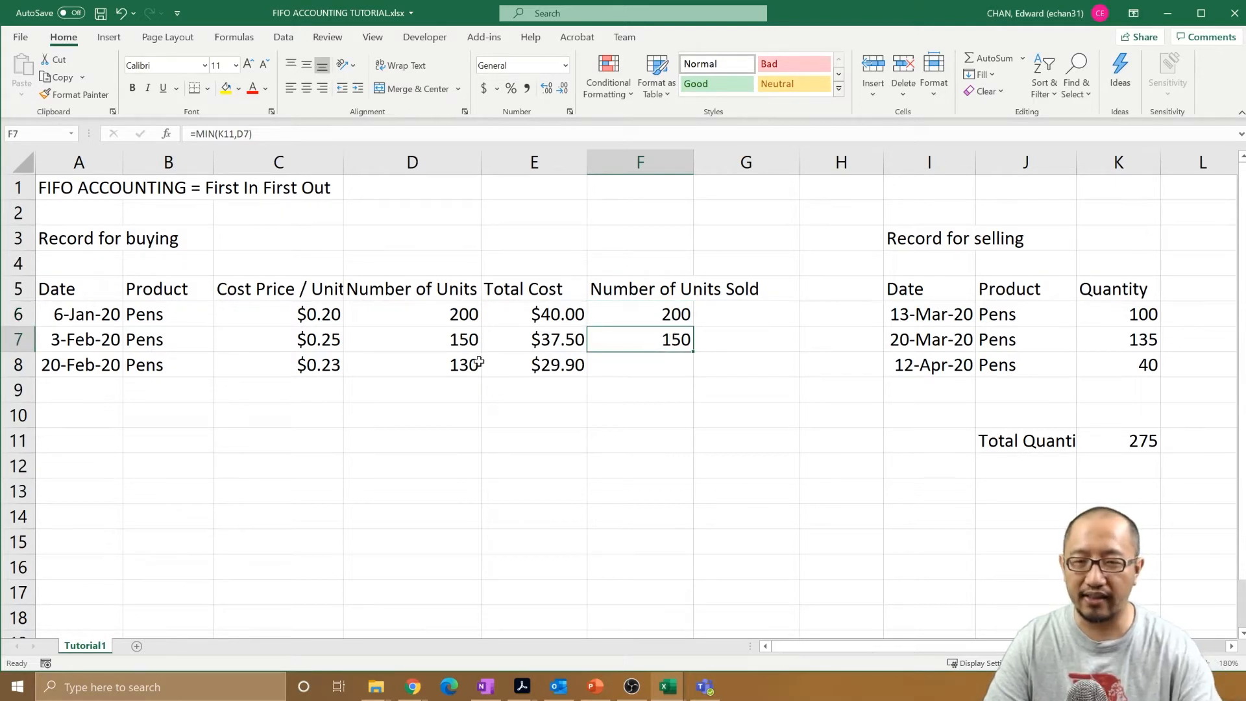
pyautogui.write('75')
pyautogui.press('Return')
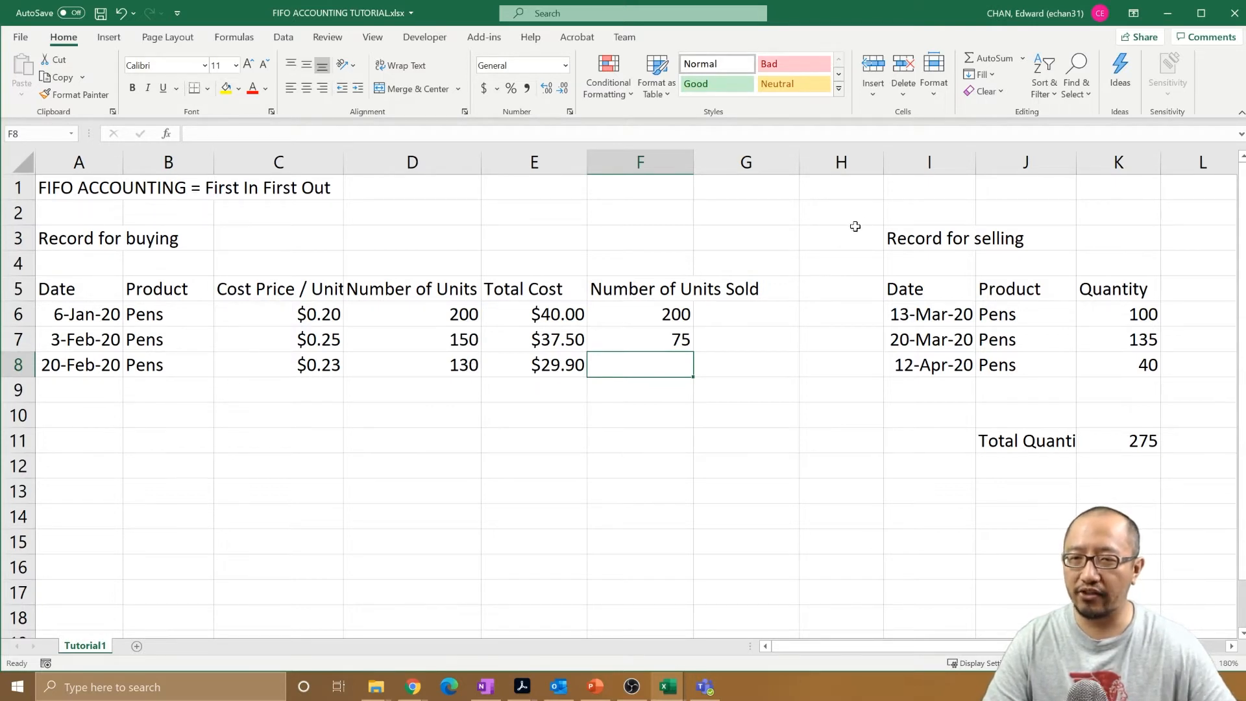
# Step: Replace the value in F7 with the formula =min(K11-F6,D7) for the units sold from the 3-Feb-20 batch
pyautogui.click(638, 340)
pyautogui.click(442, 344)
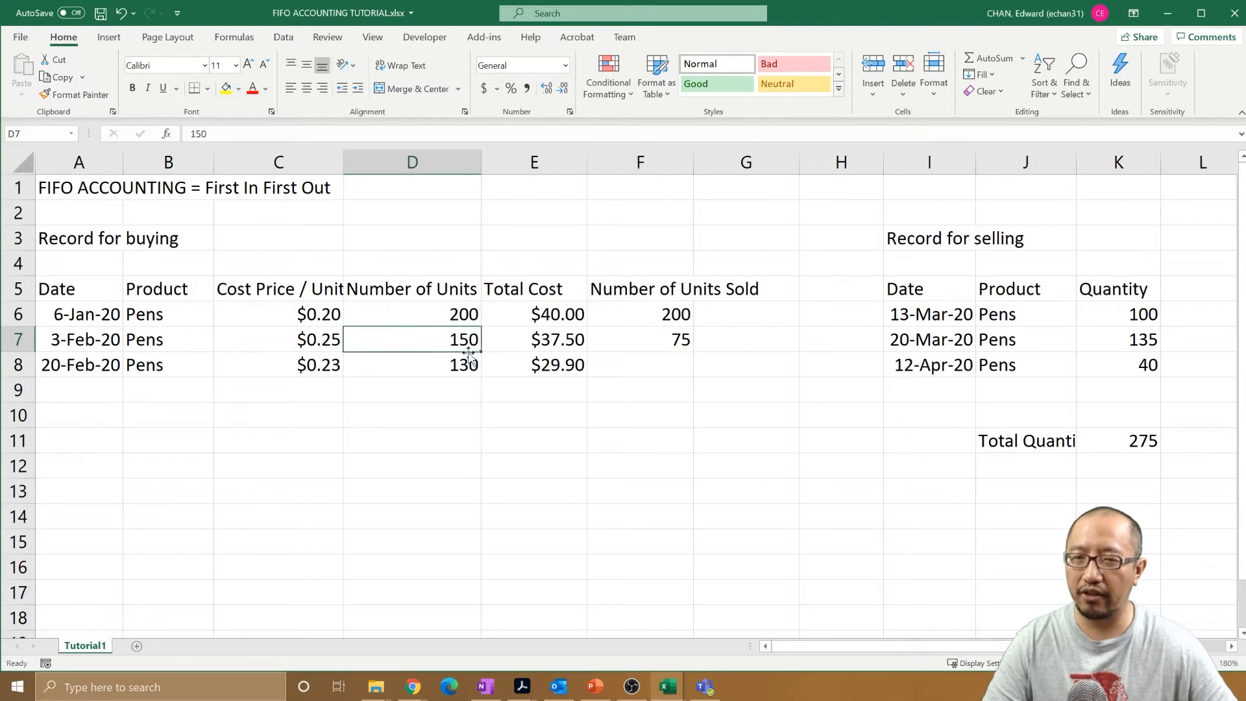
pyautogui.click(674, 344)
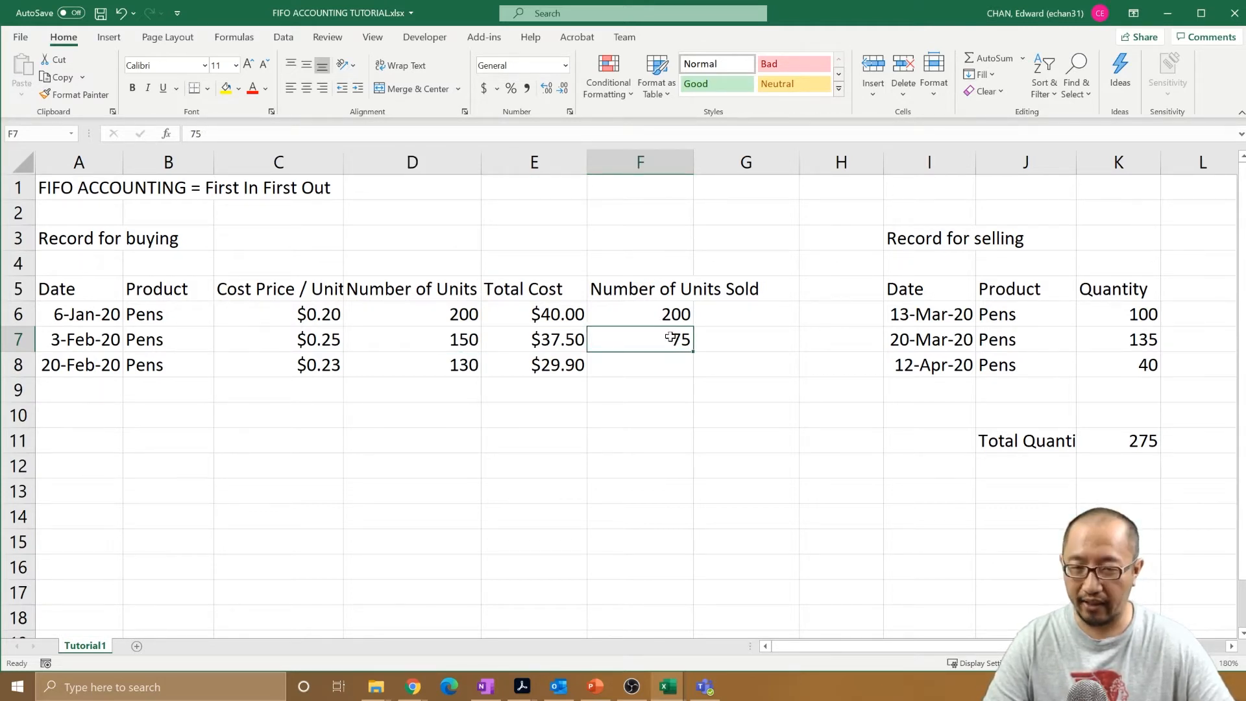
pyautogui.write('=')
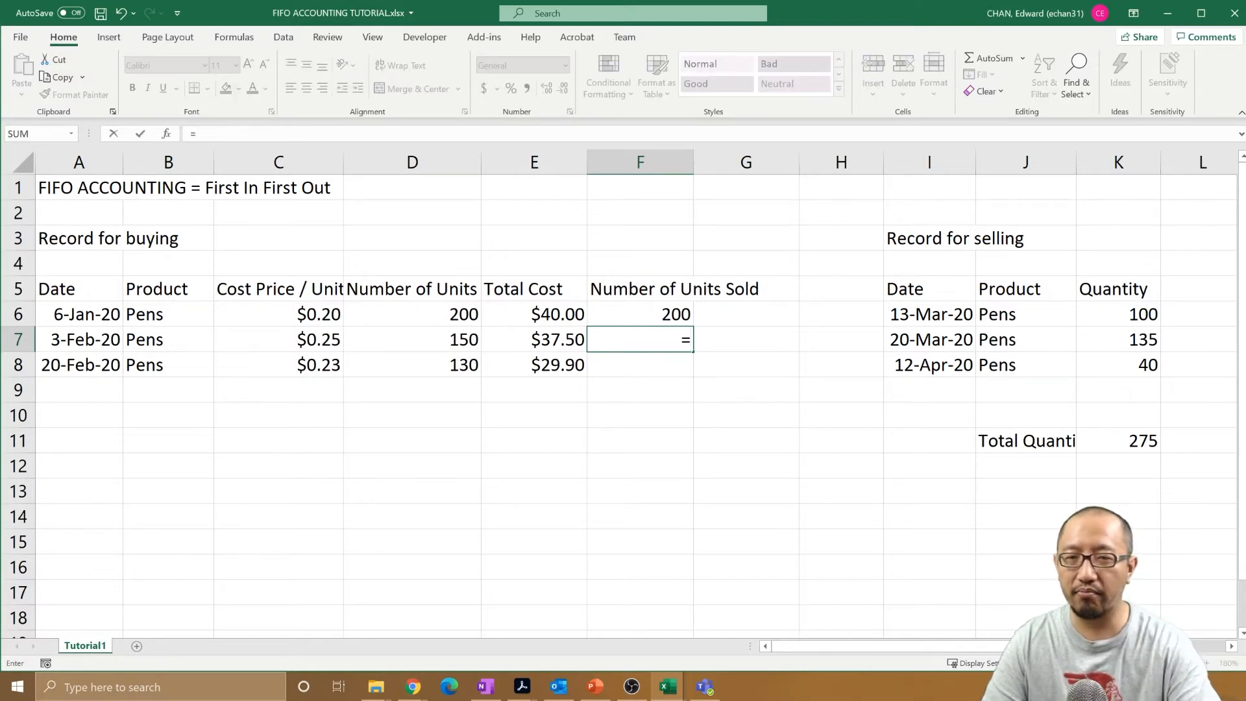
pyautogui.write('min')
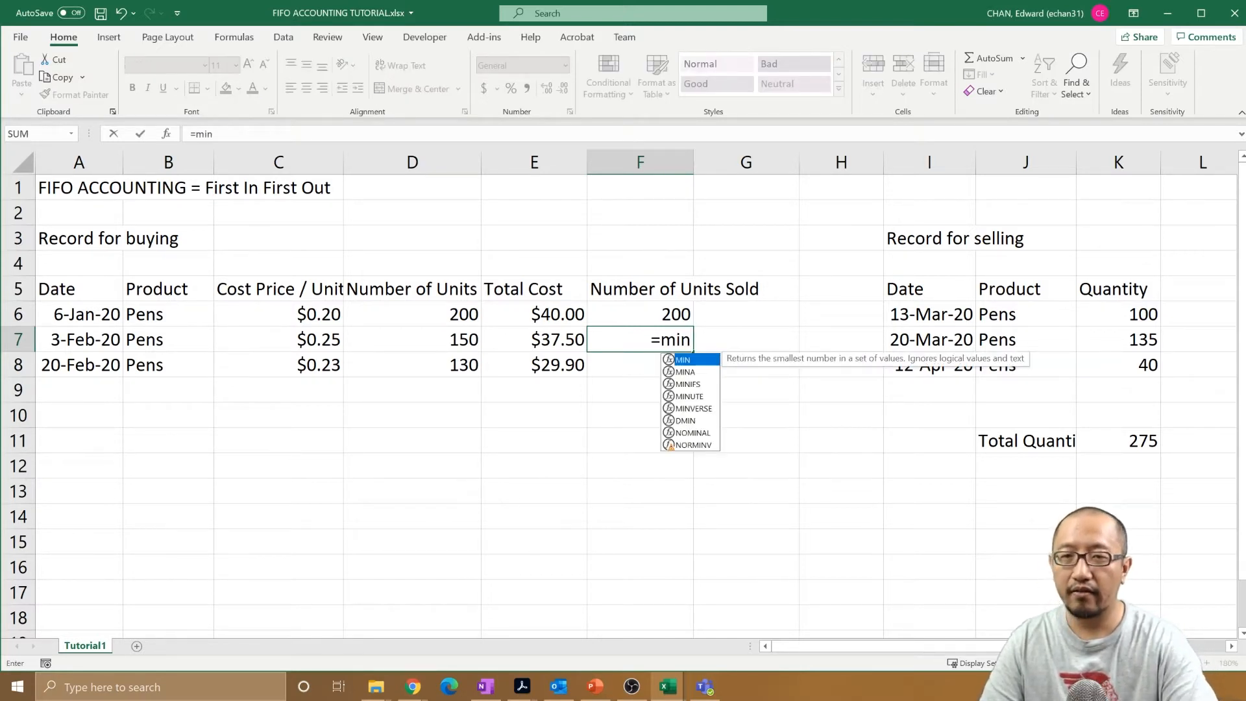
pyautogui.write('(')
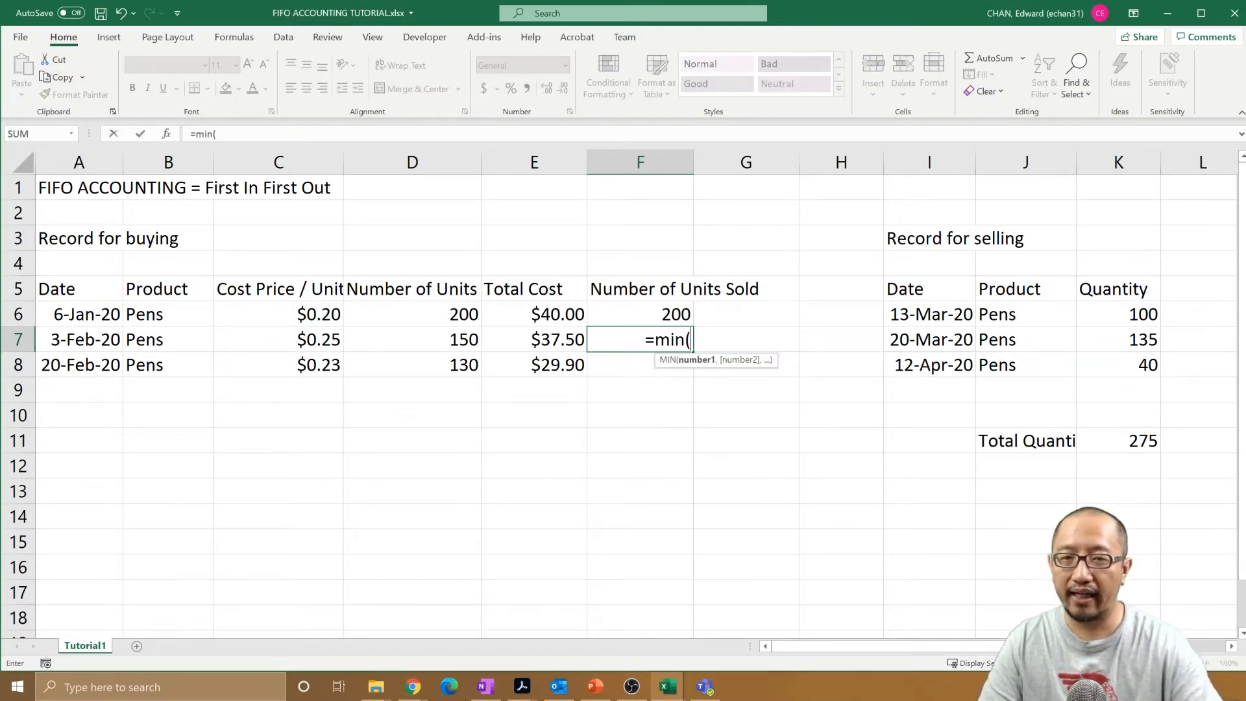
pyautogui.click(1133, 440)
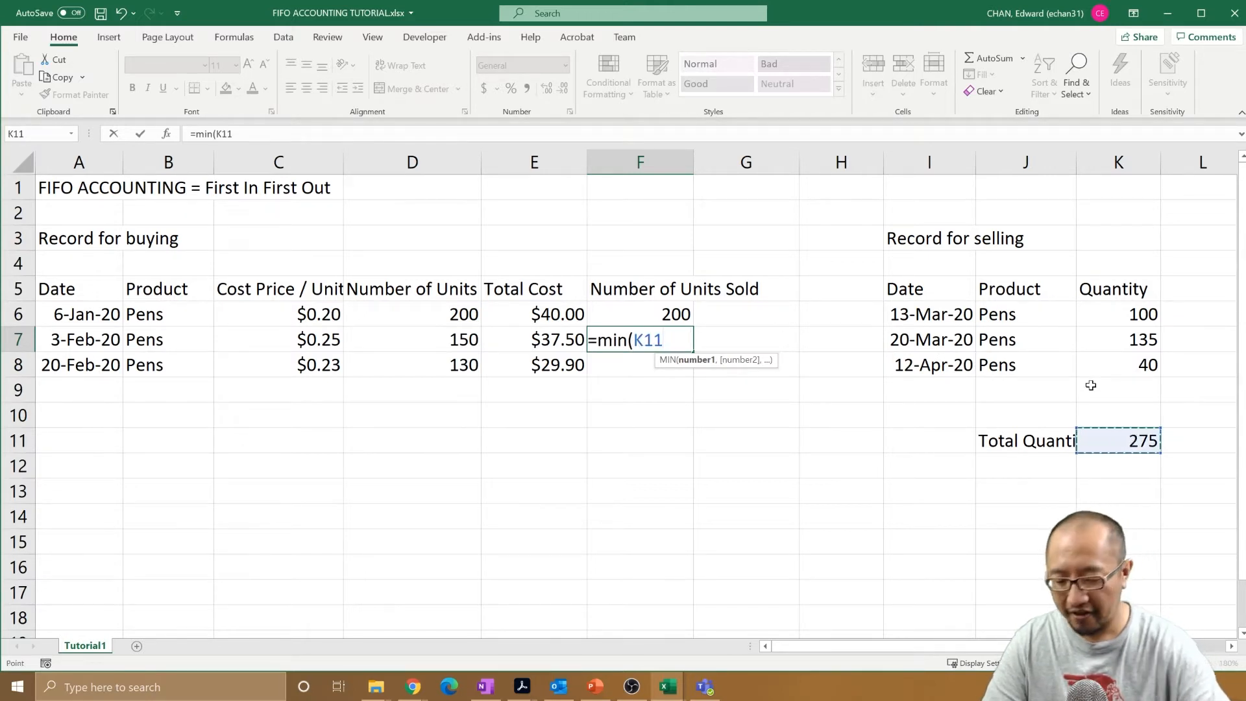
pyautogui.write('-')
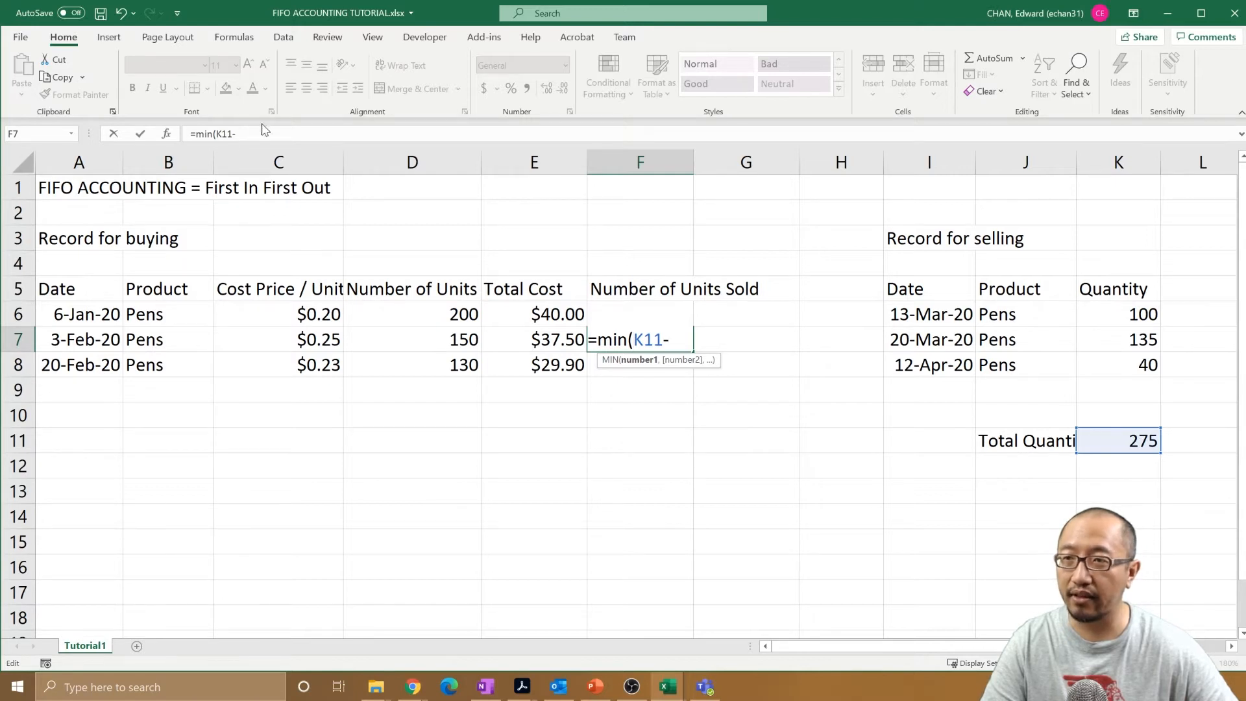
pyautogui.click(237, 134)
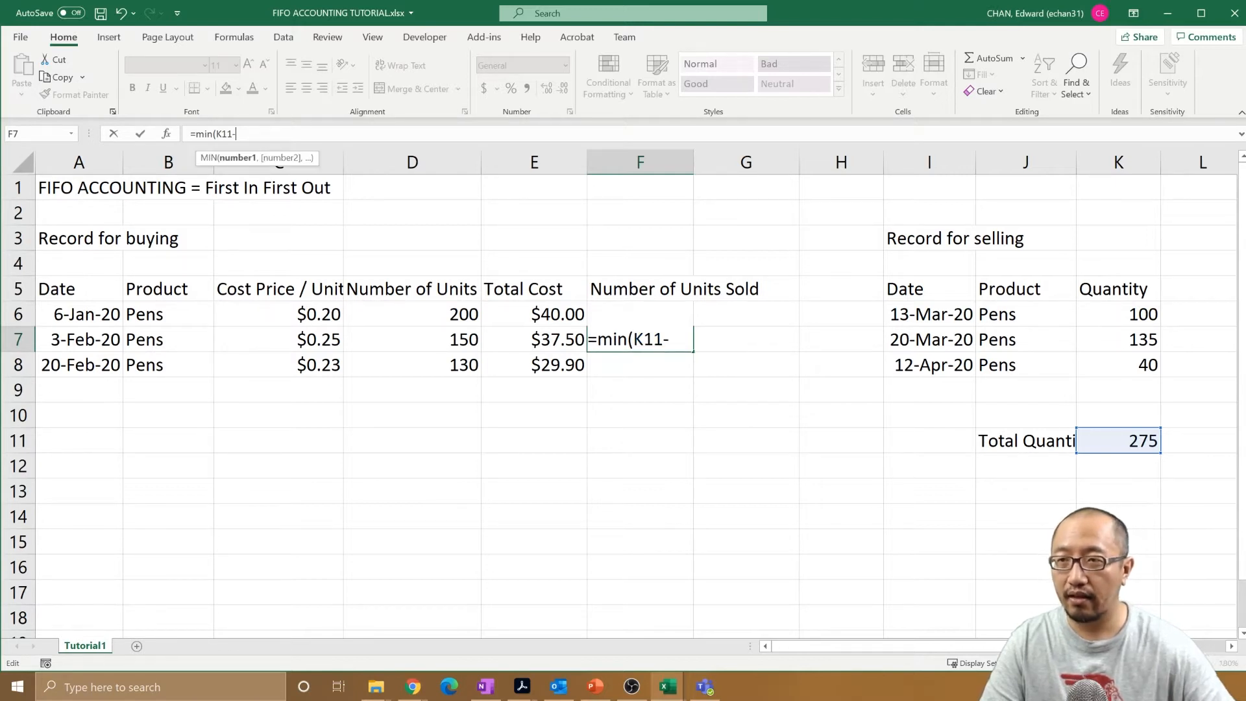
pyautogui.write('F')
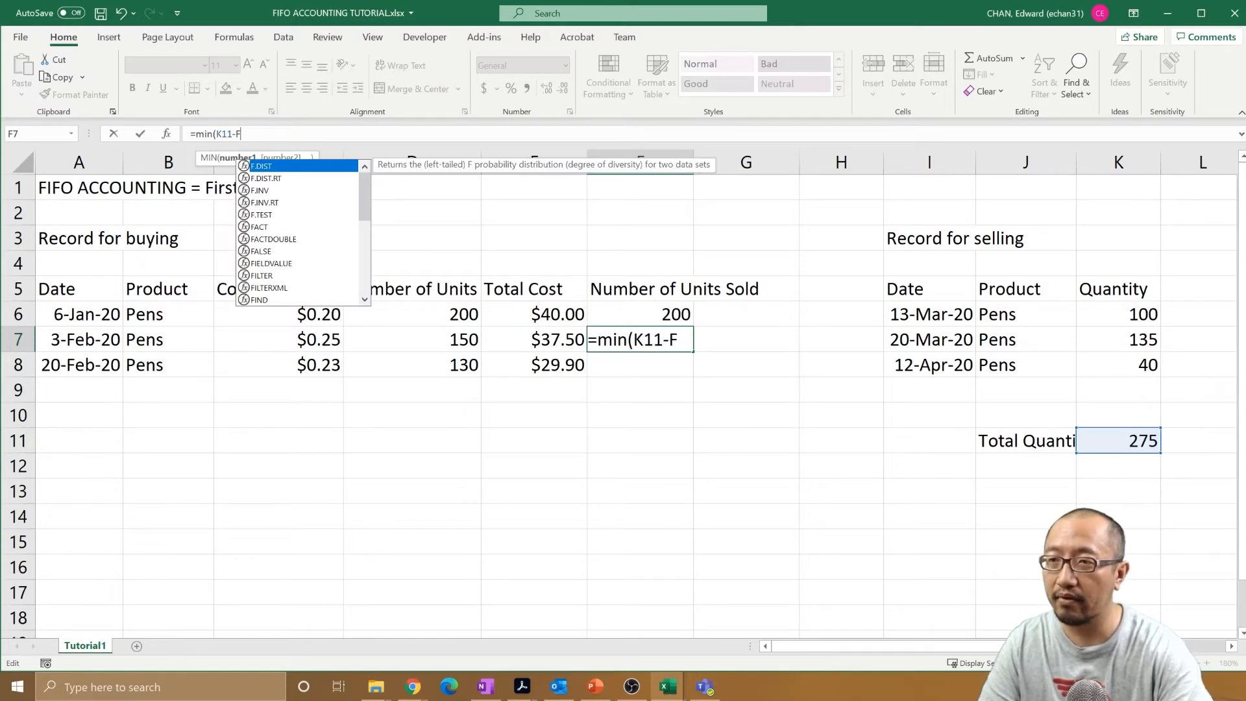
pyautogui.write('6')
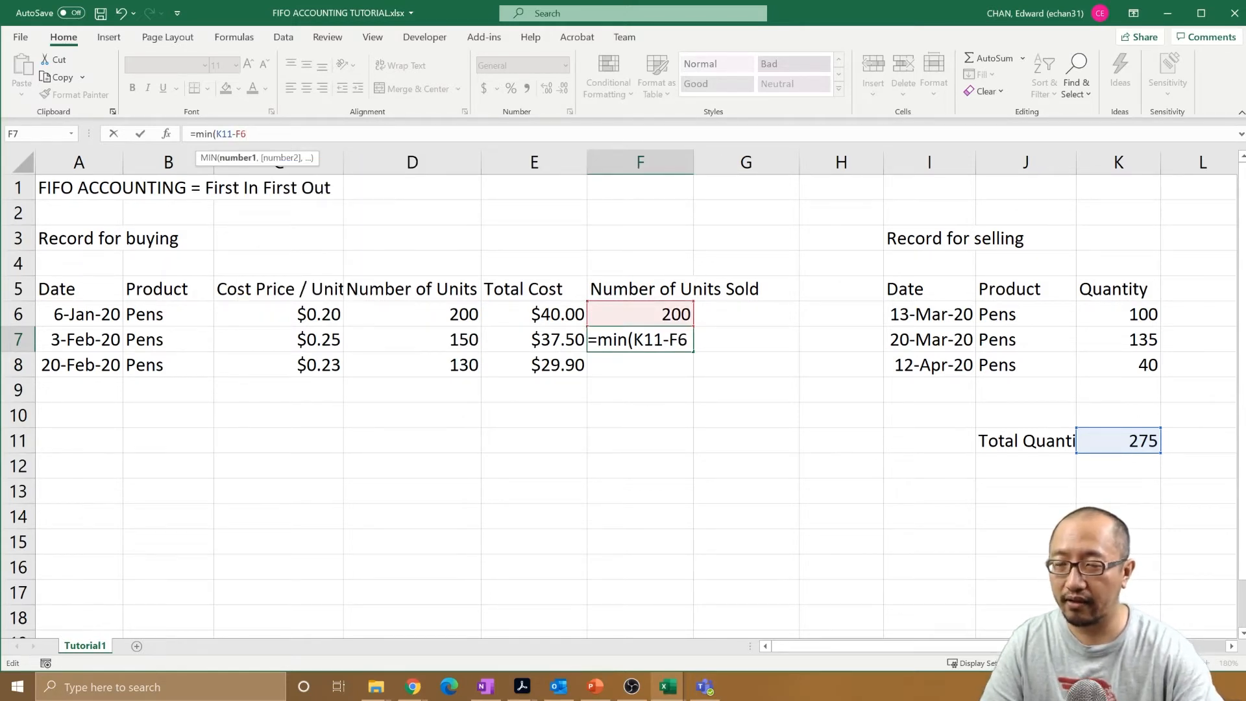
pyautogui.write(',')
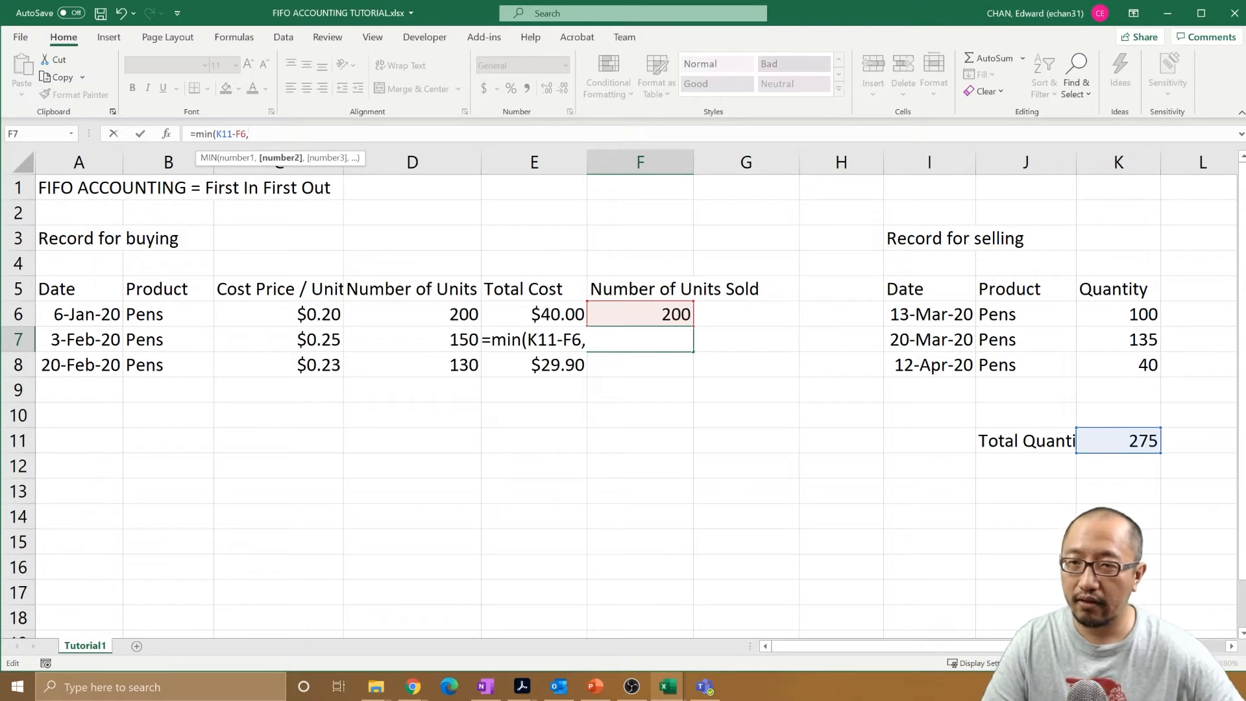
pyautogui.click(444, 342)
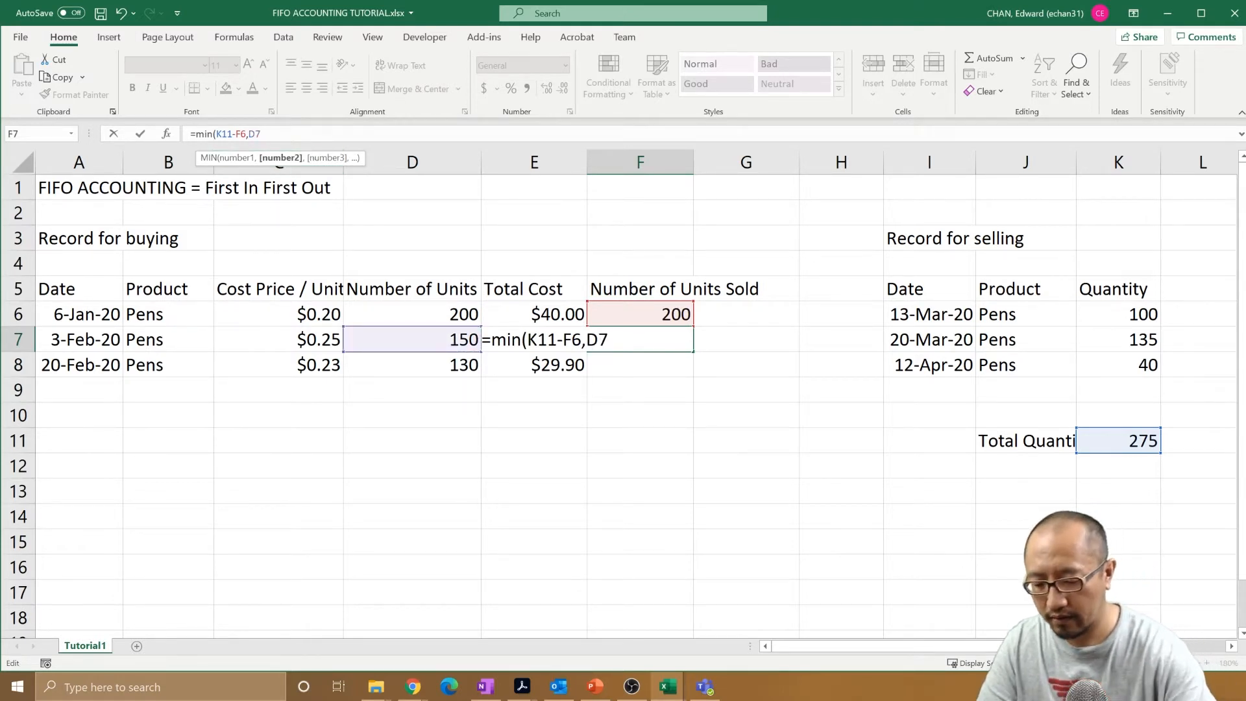
pyautogui.write(')')
pyautogui.press('Return')
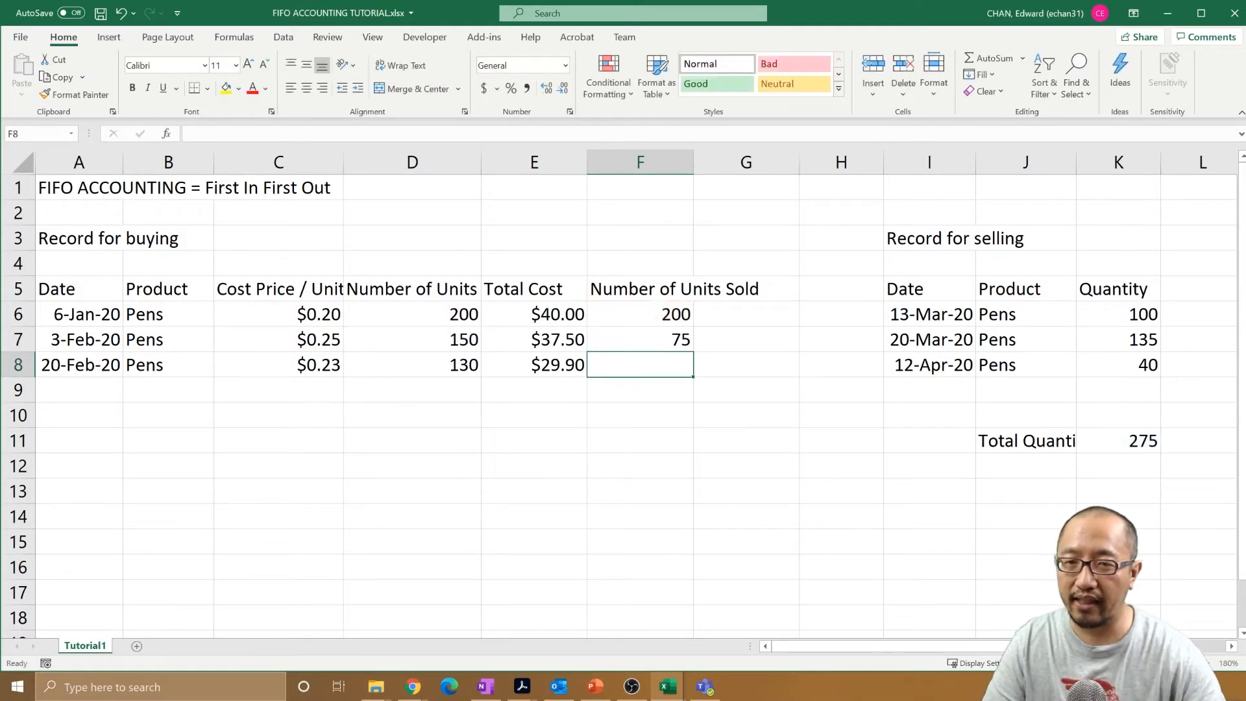
# Step: Test the F7 formula with a 12-Apr-20 sales quantity of 300, compare it with K11 and D7, and undo the quantity change
pyautogui.click(648, 346)
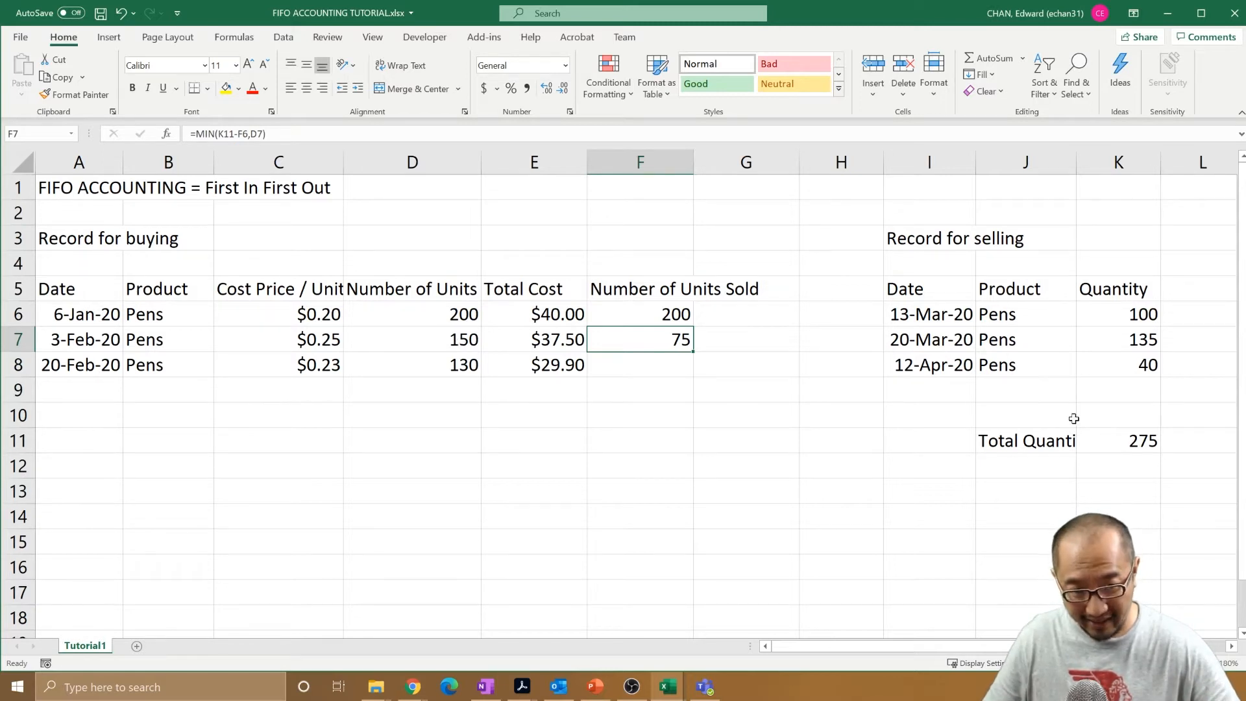
pyautogui.click(1124, 365)
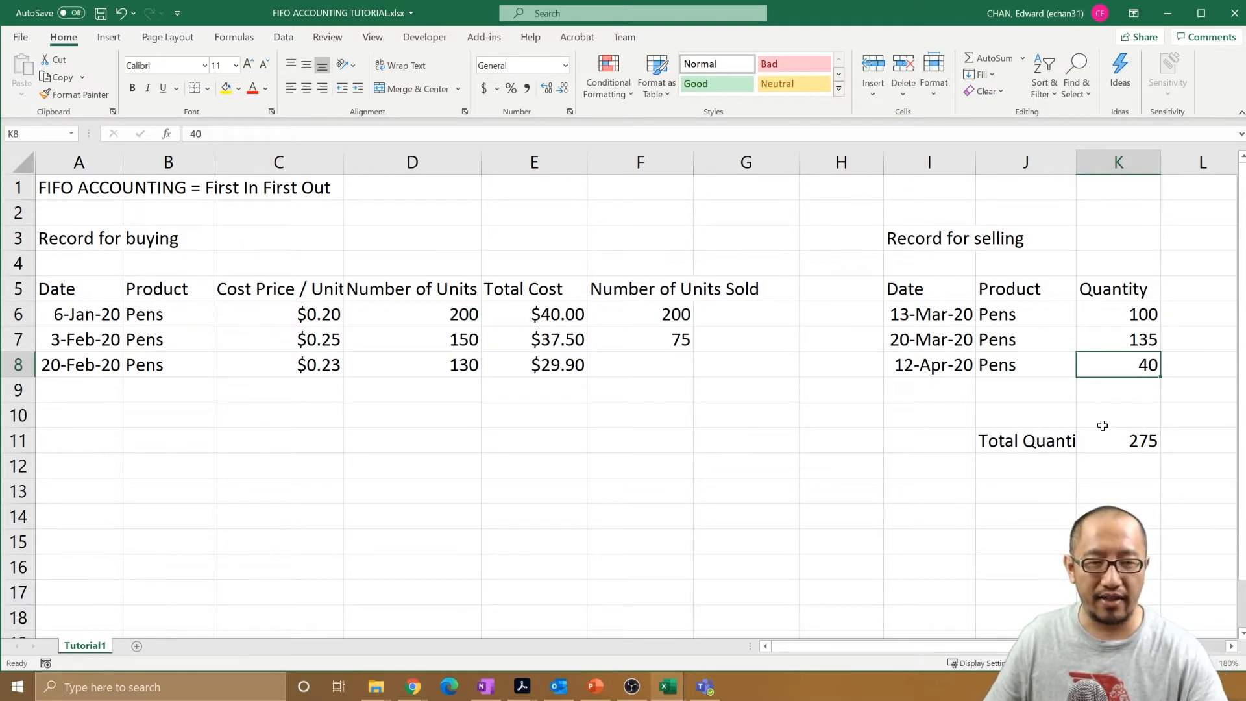
pyautogui.write('300')
pyautogui.press('Return')
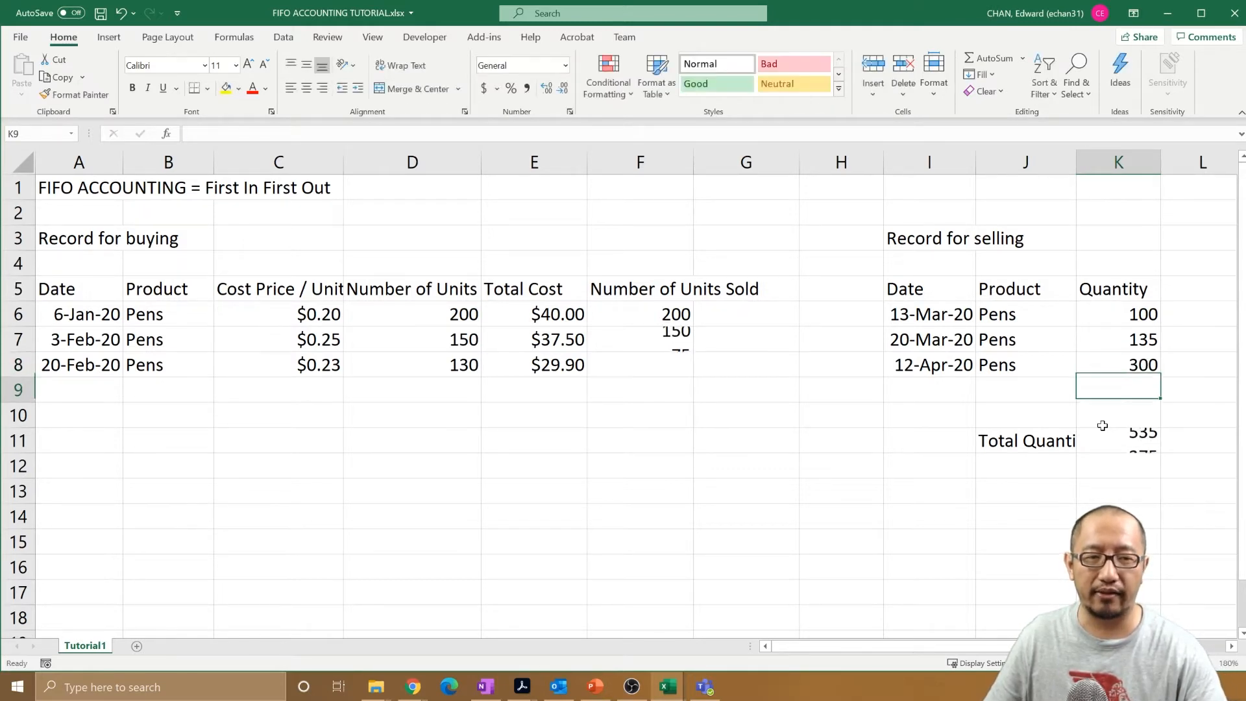
pyautogui.click(1131, 440)
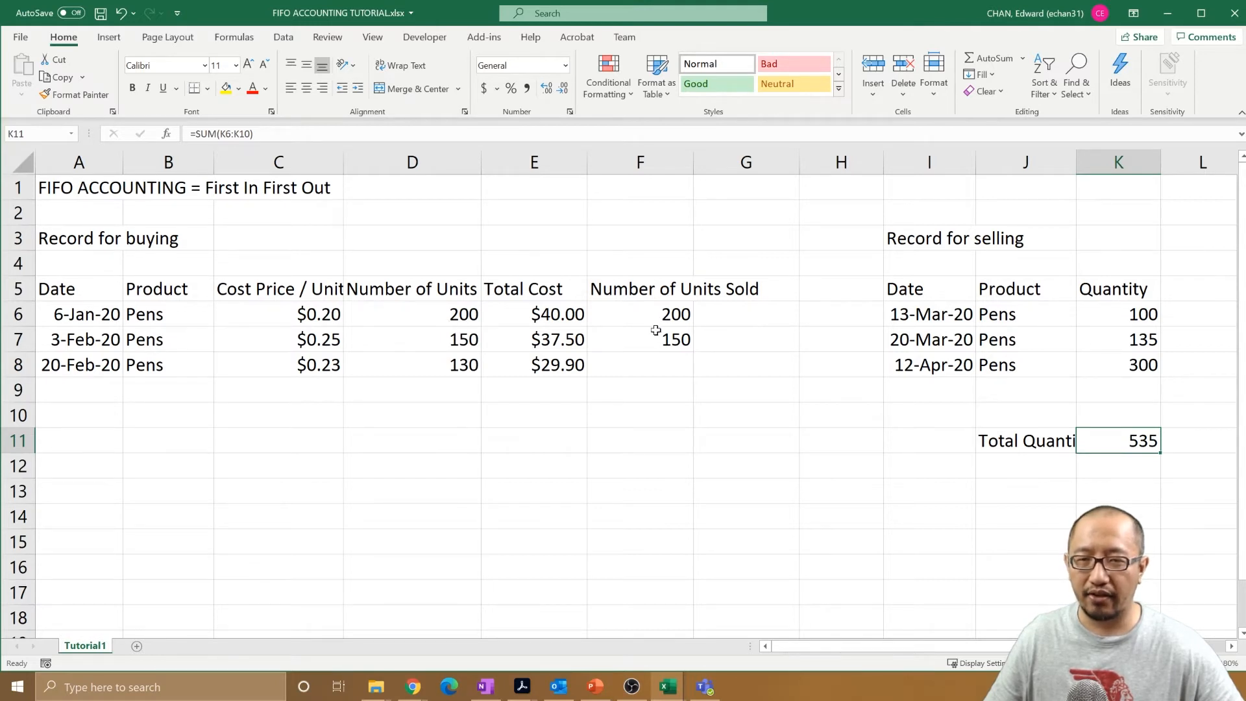
pyautogui.click(456, 338)
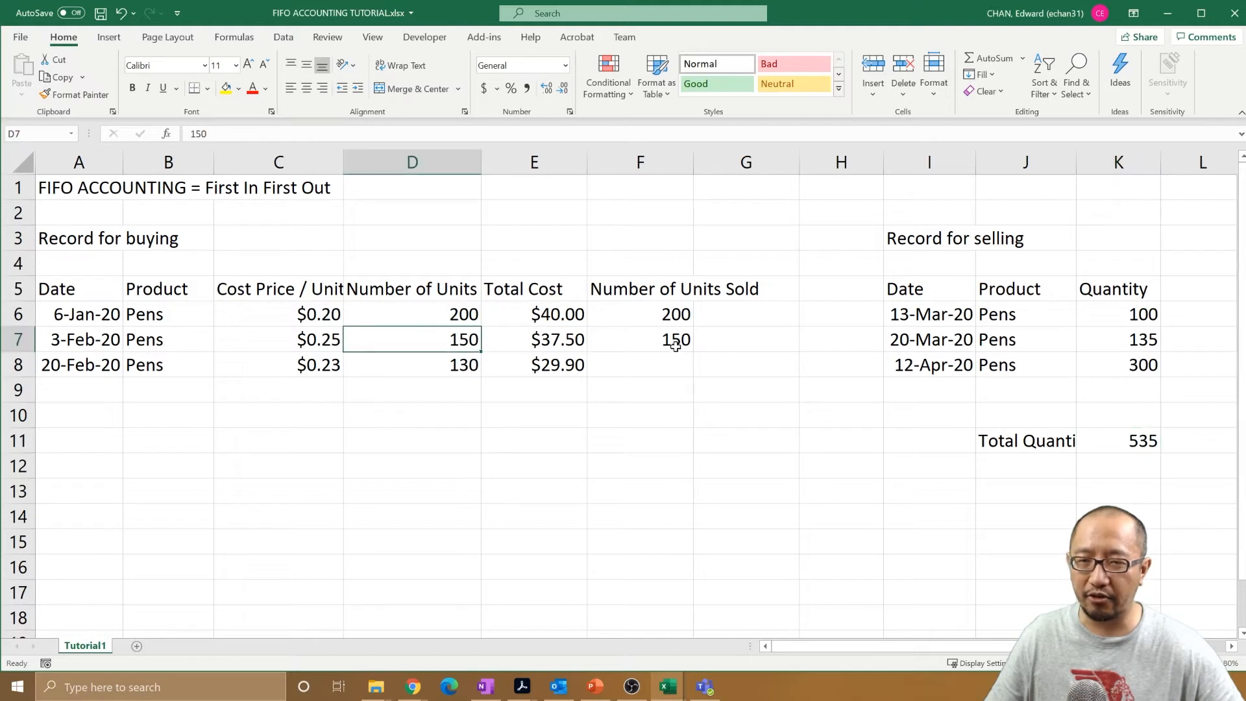
pyautogui.click(1136, 437)
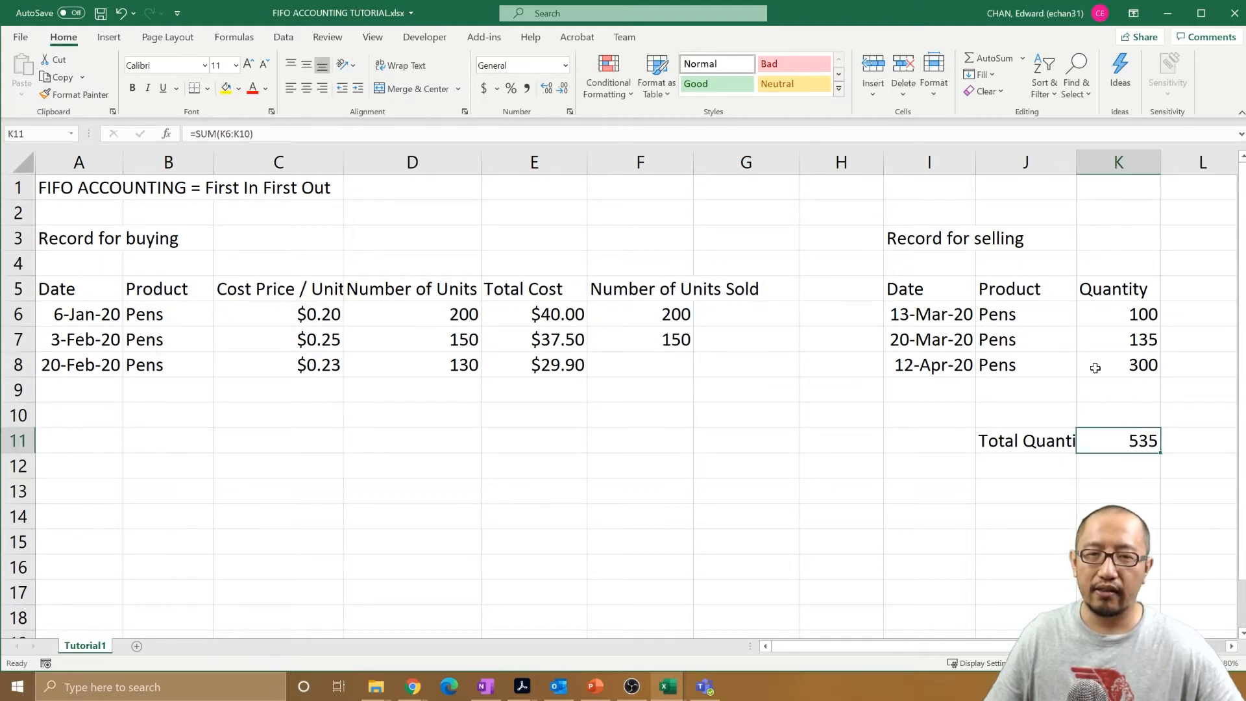
pyautogui.hotkey('ctrl', 'z')
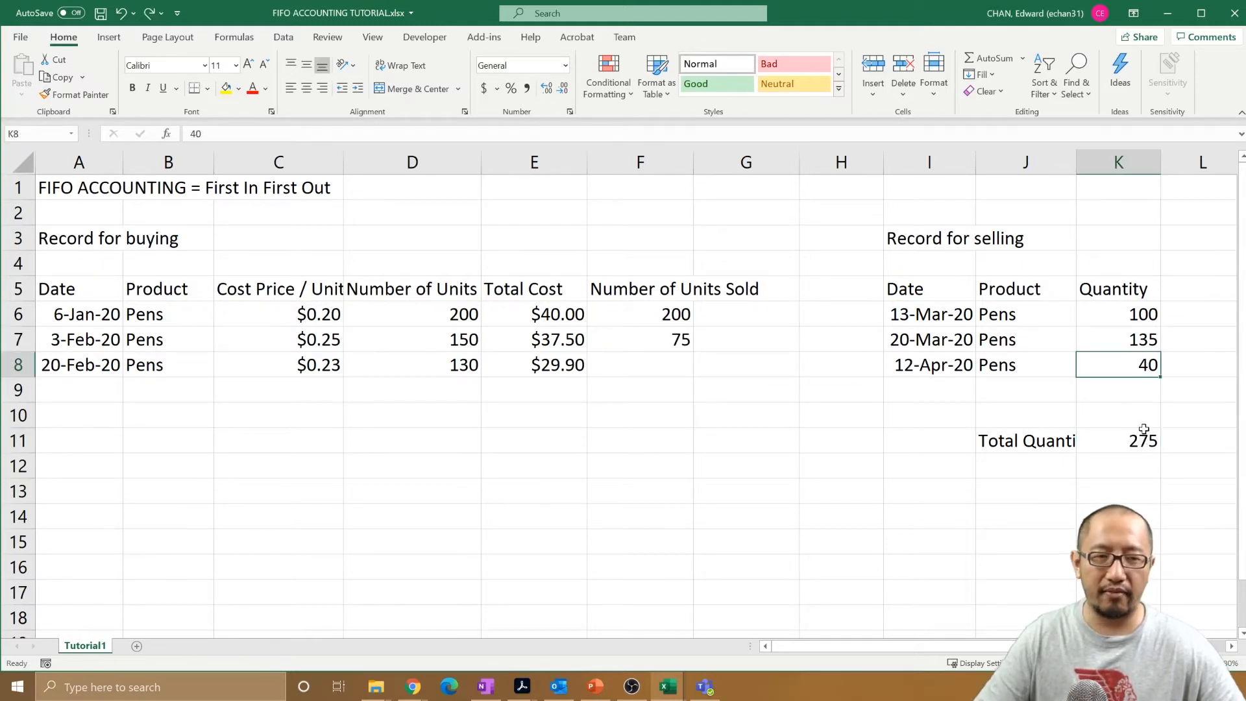
# Step: Review the F7 formula and set the 12-Apr-20 sales quantity in K8 to 300
pyautogui.click(643, 337)
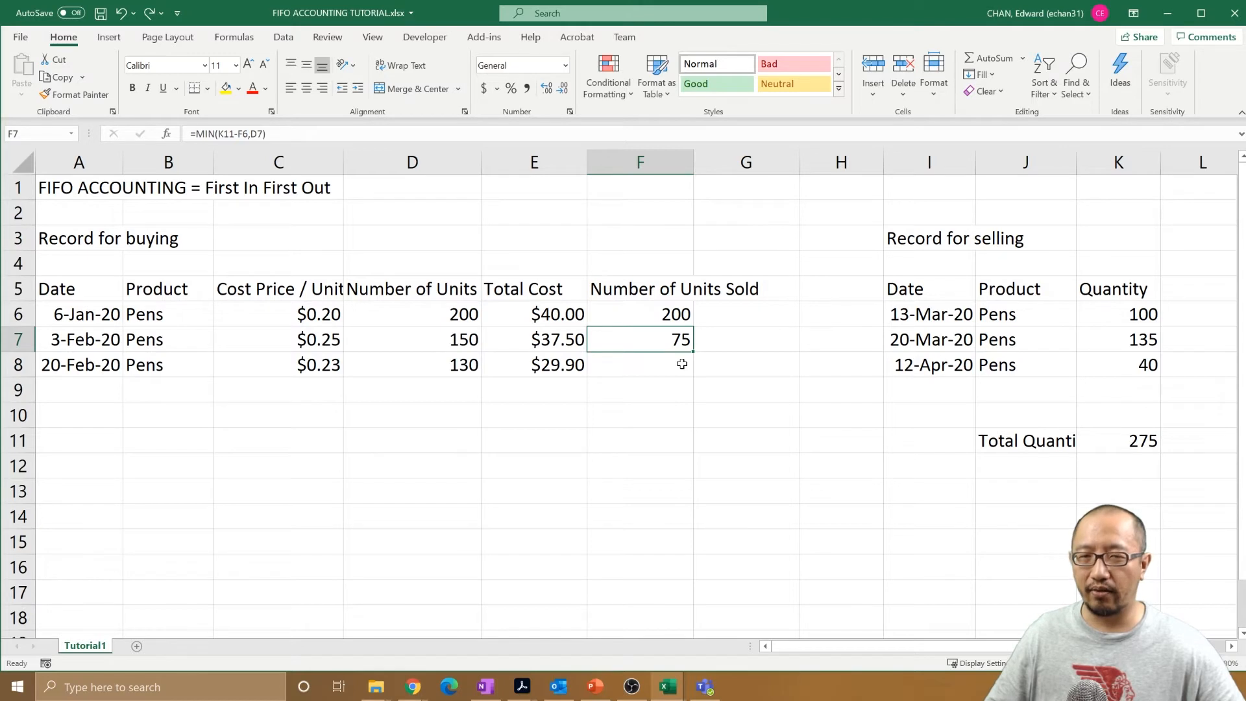
pyautogui.click(682, 365)
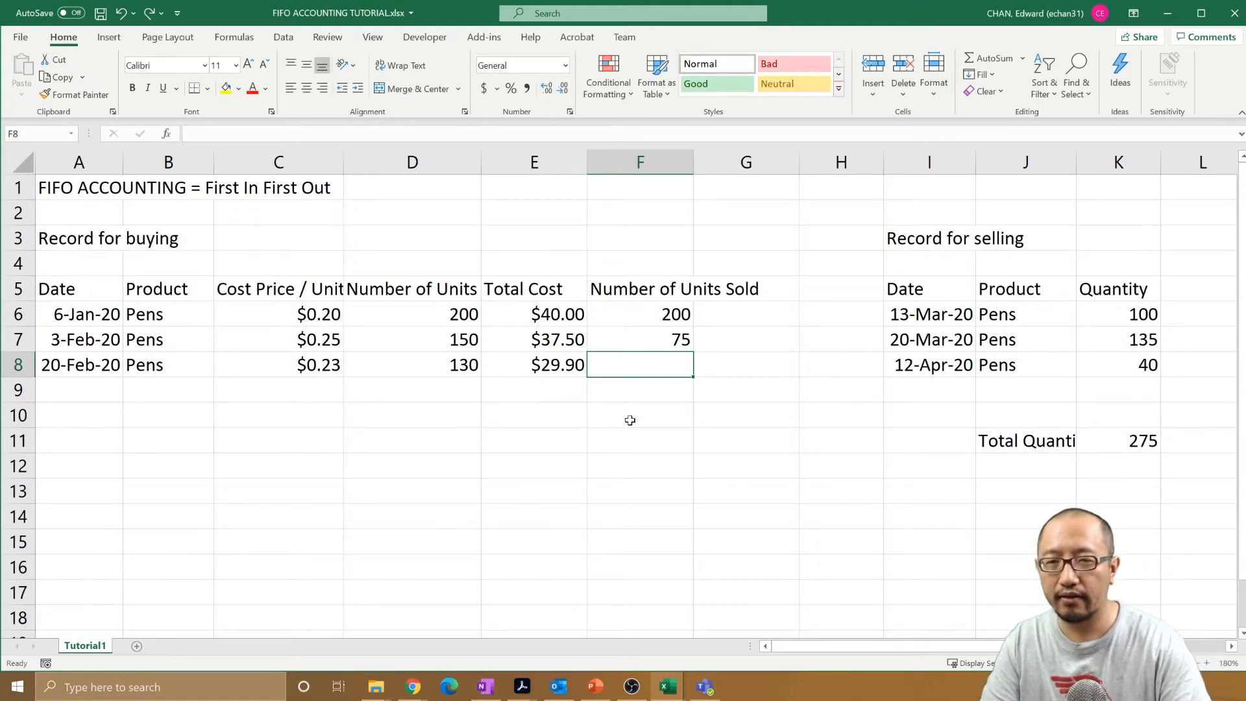
pyautogui.click(1141, 369)
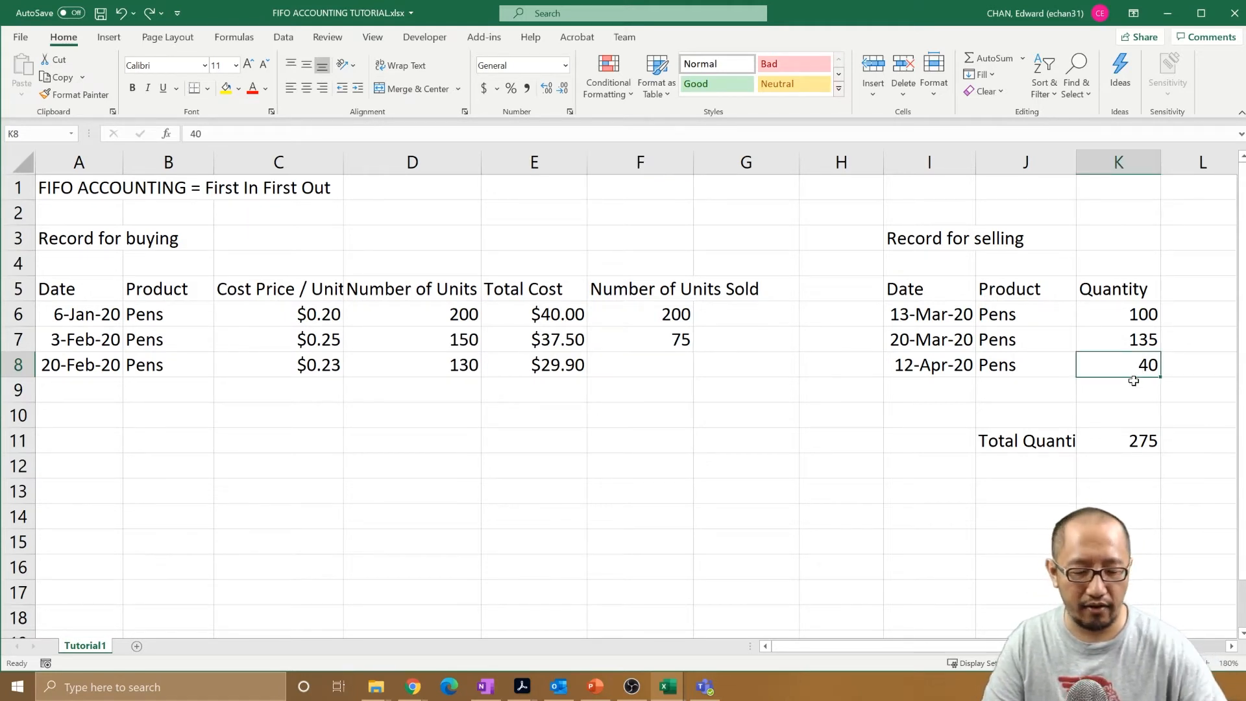
pyautogui.write('300')
pyautogui.press('Return')
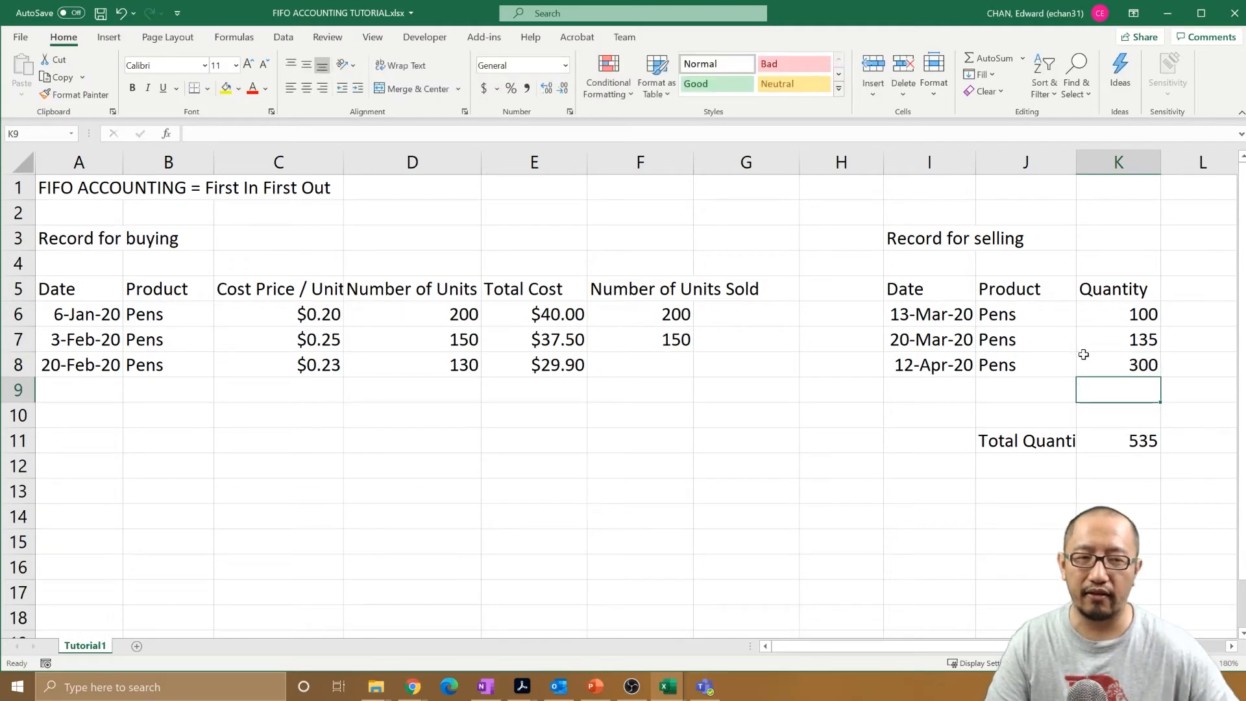
# Step: Enter the formula =MIN(K11-SUM(F6:F7),D8) in F8 for the units sold from the 20-Feb-20 batch
pyautogui.click(648, 368)
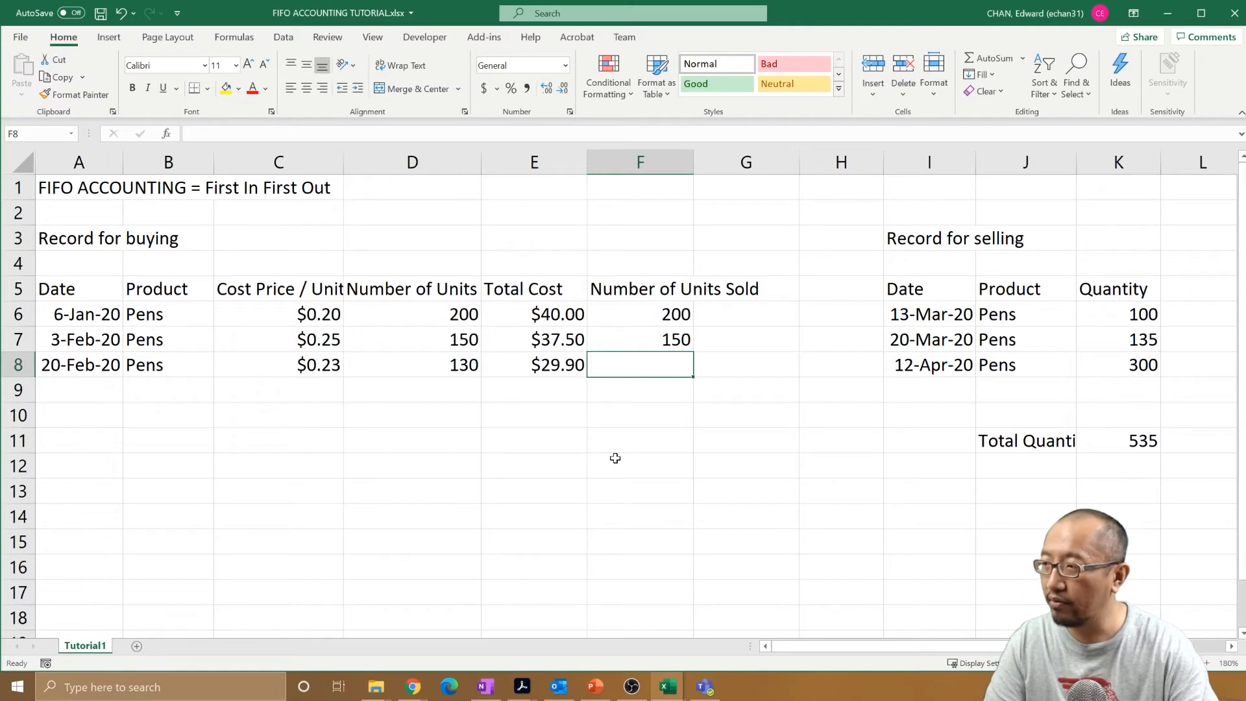
pyautogui.write('=')
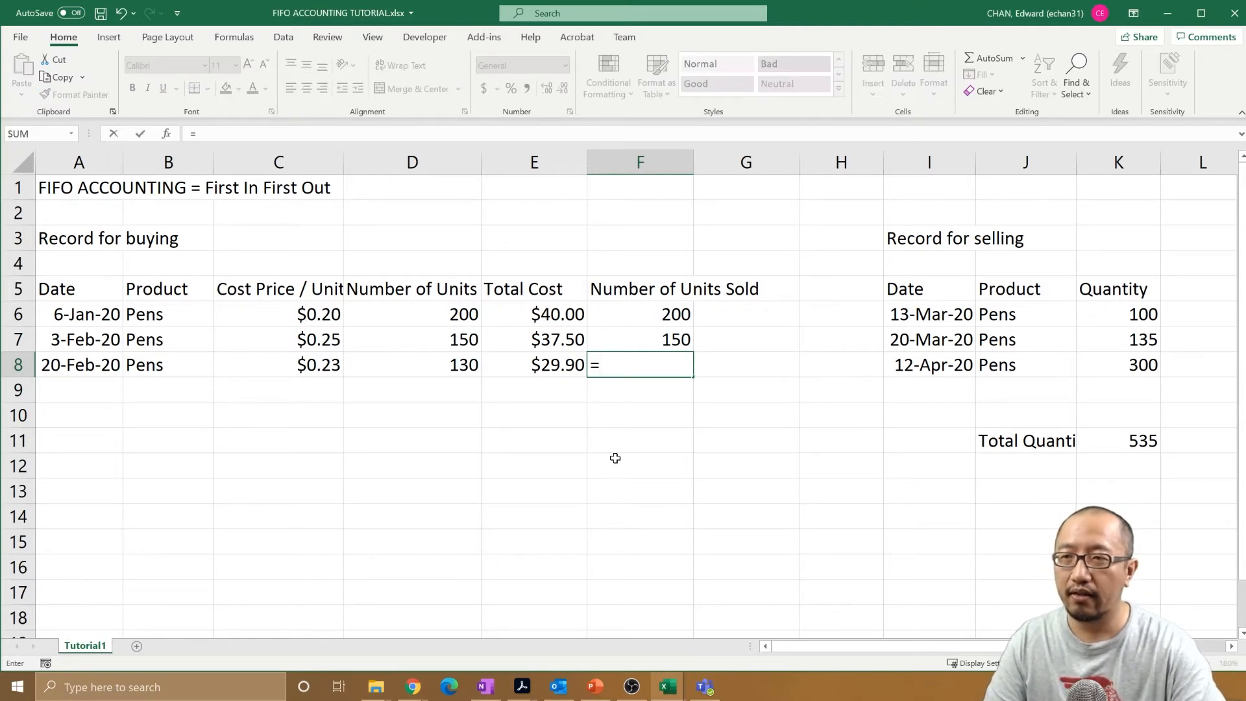
pyautogui.write('MIN(')
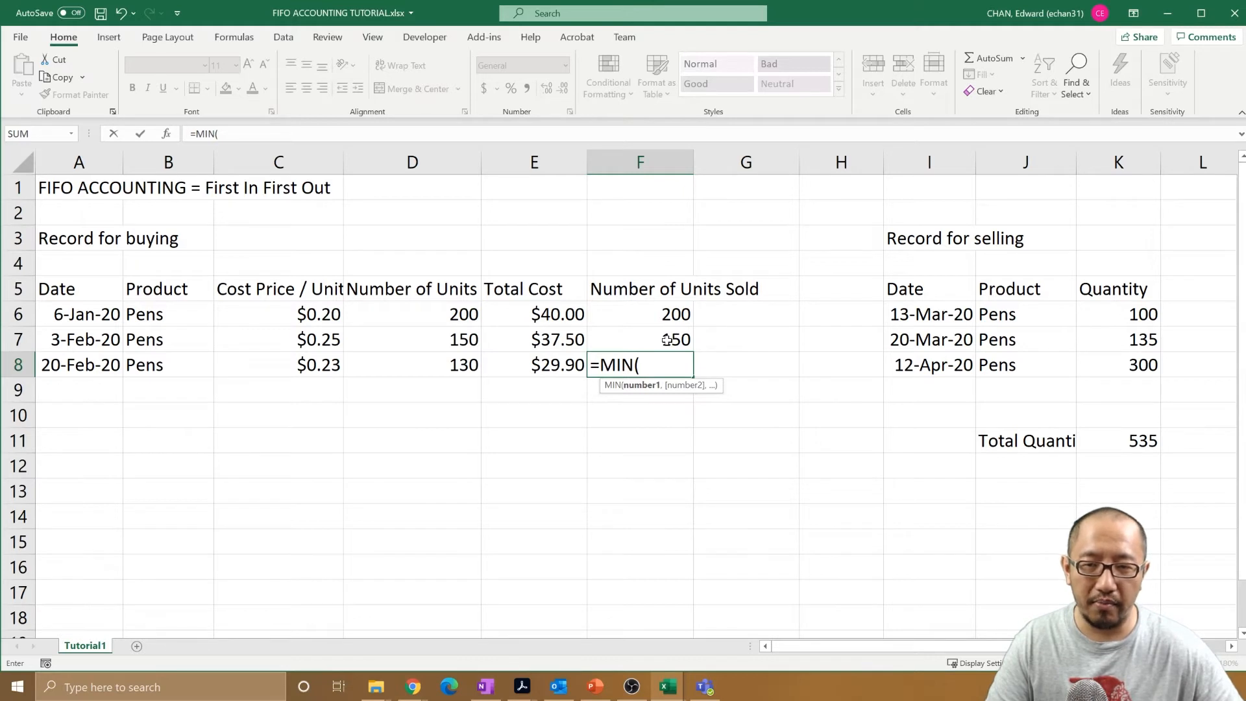
pyautogui.click(1132, 441)
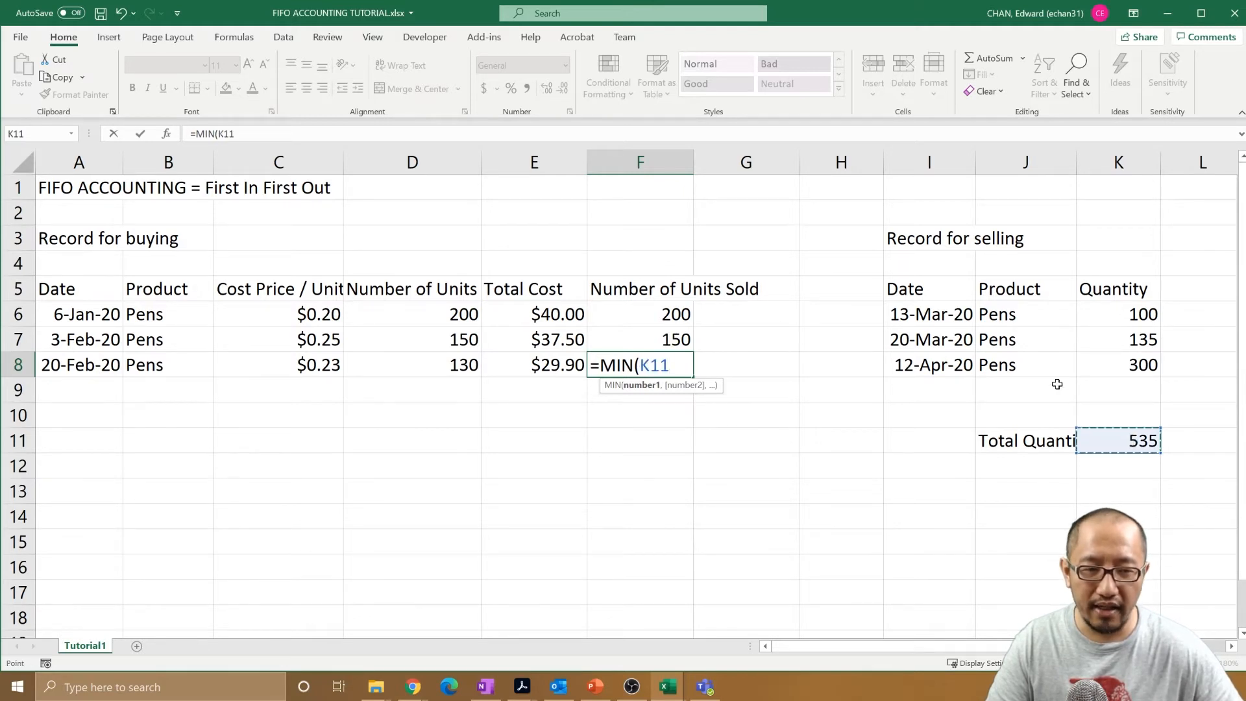
pyautogui.write('-=')
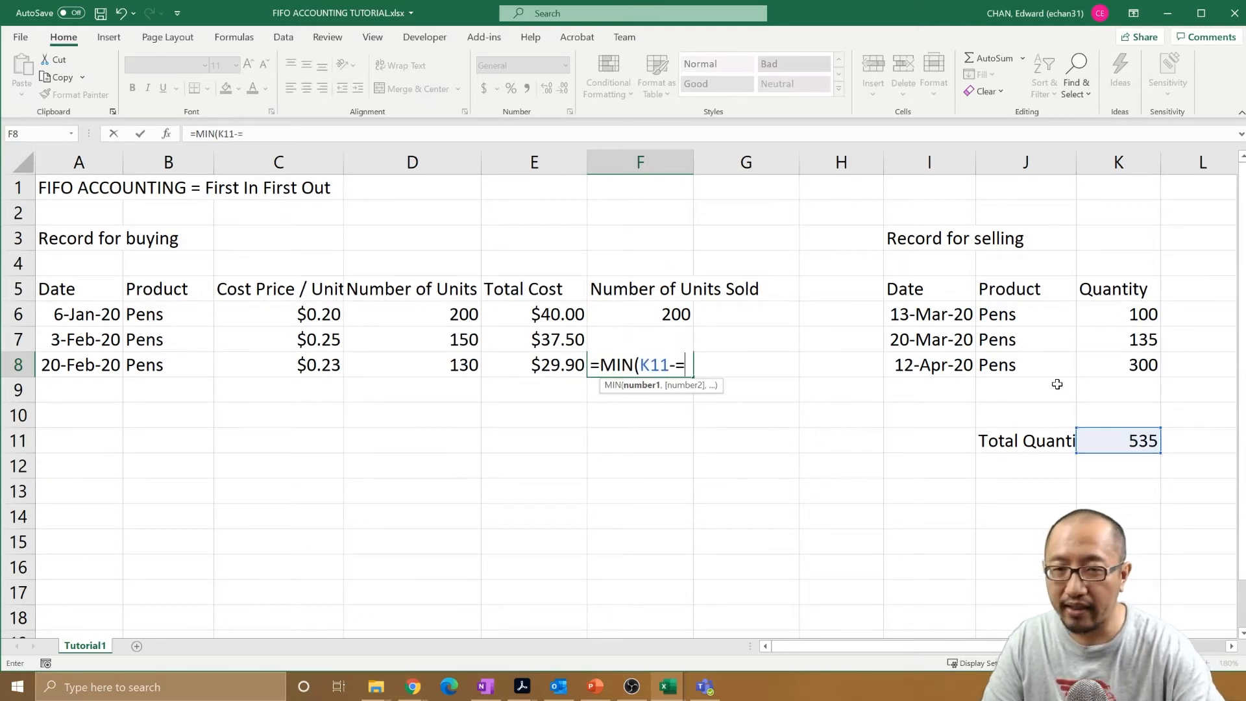
pyautogui.press('BackSpace')
pyautogui.write('su')
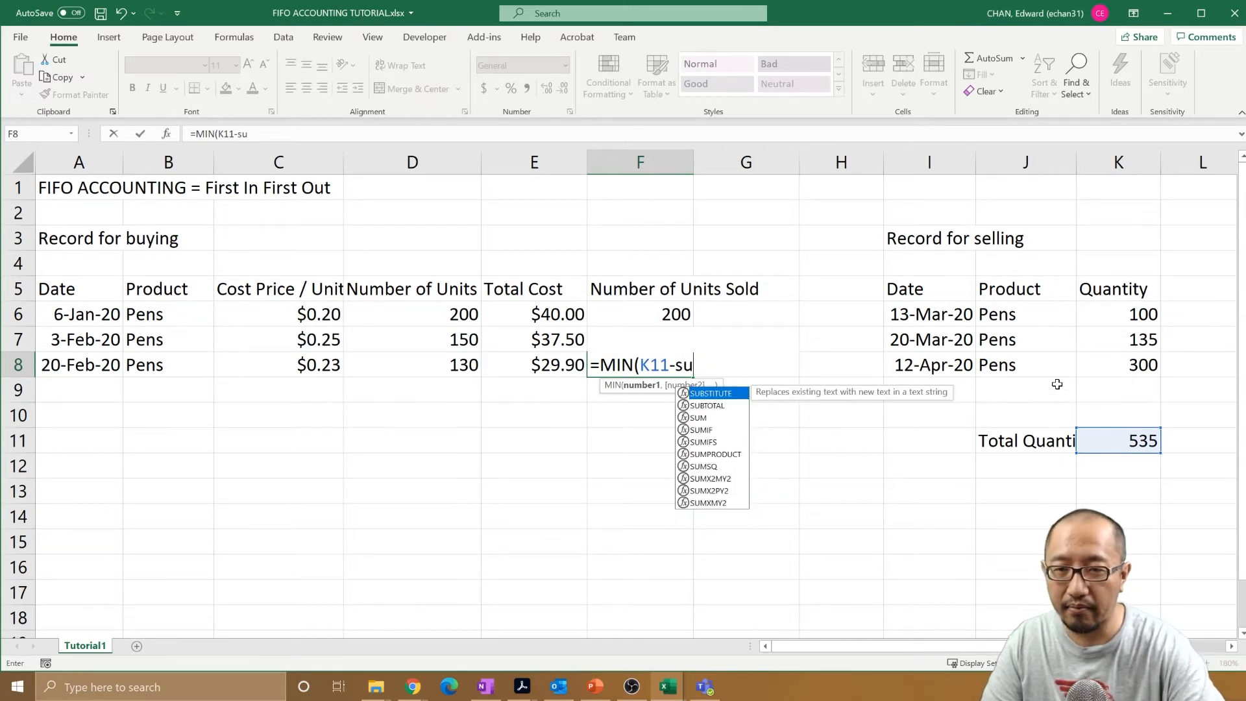
pyautogui.write('m(')
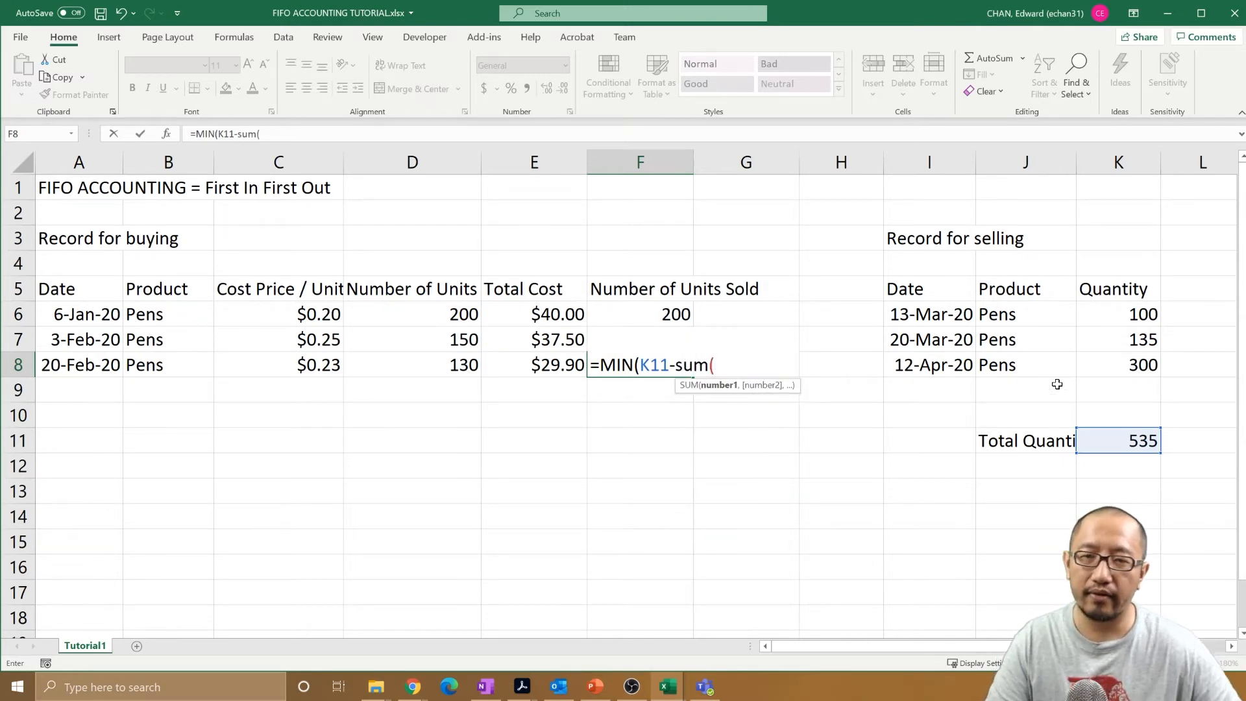
pyautogui.moveTo(666, 314); pyautogui.dragTo(667, 339)
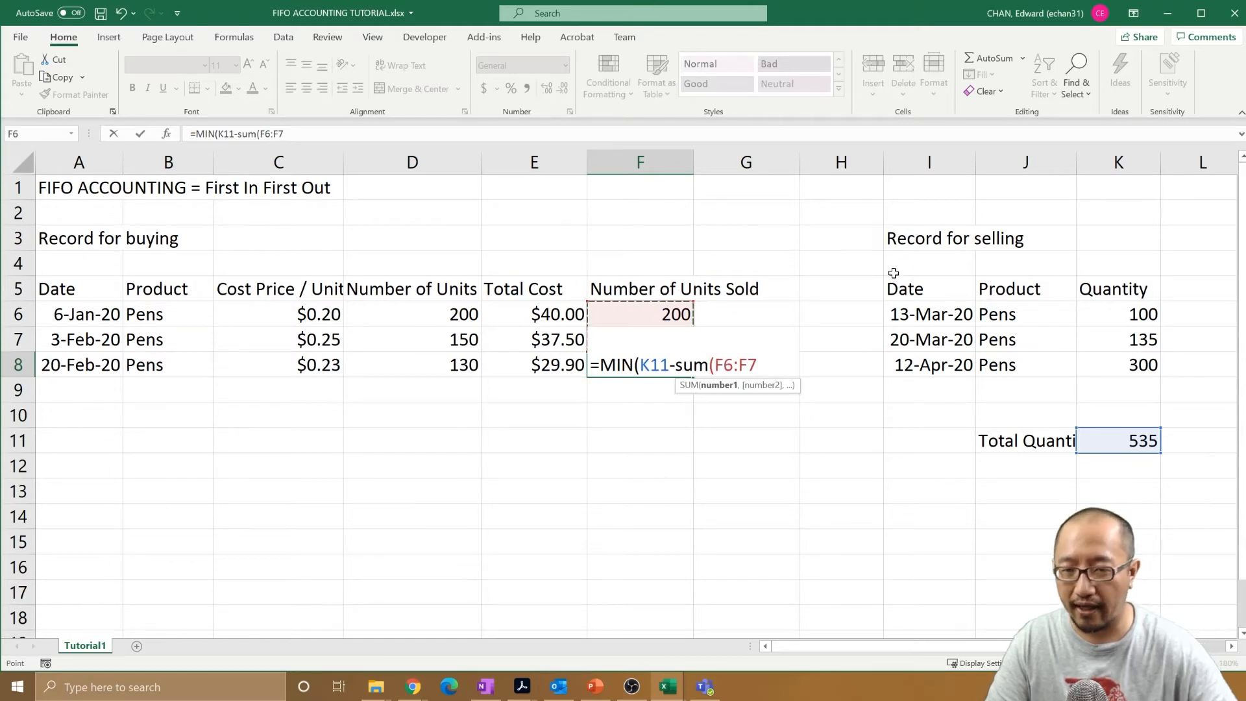
pyautogui.write(')')
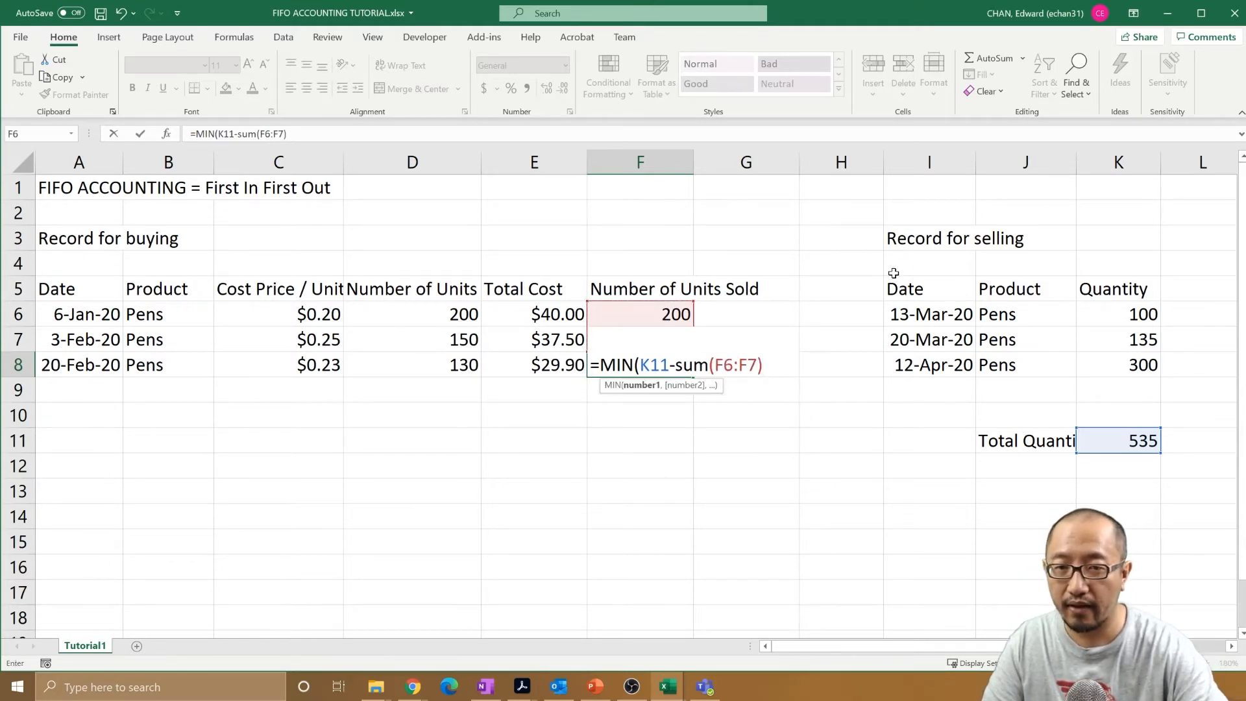
pyautogui.write(',')
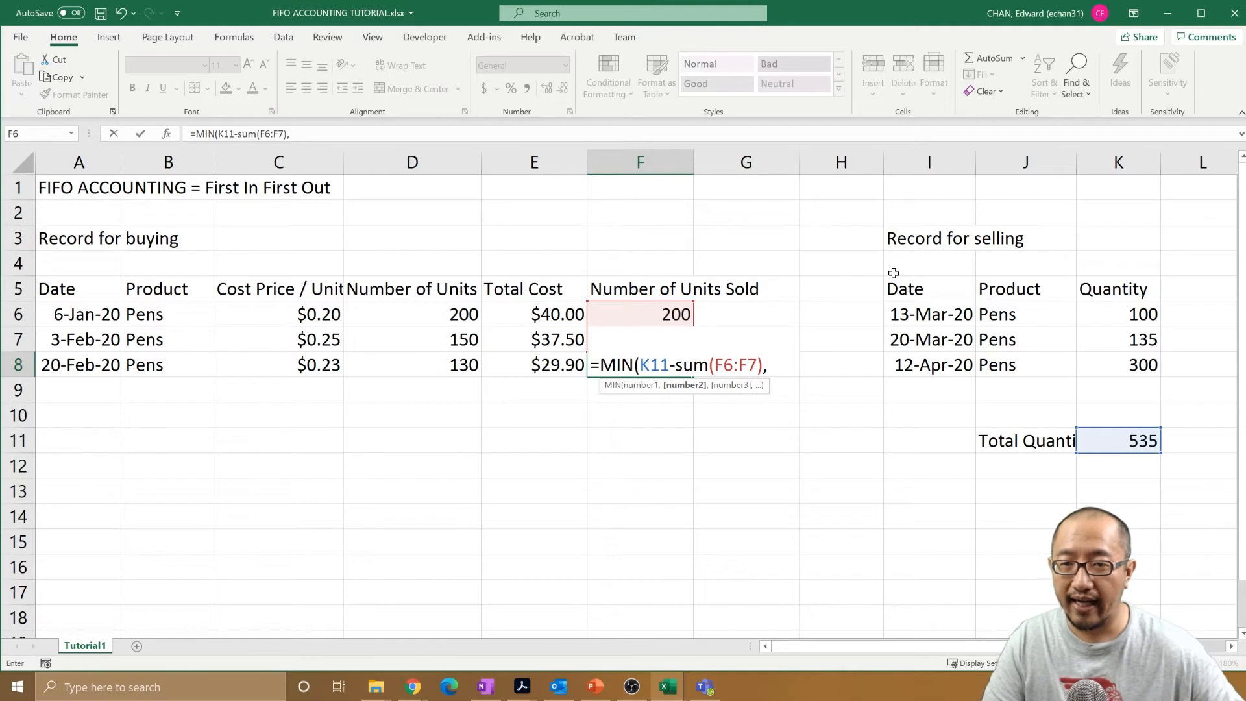
pyautogui.click(423, 368)
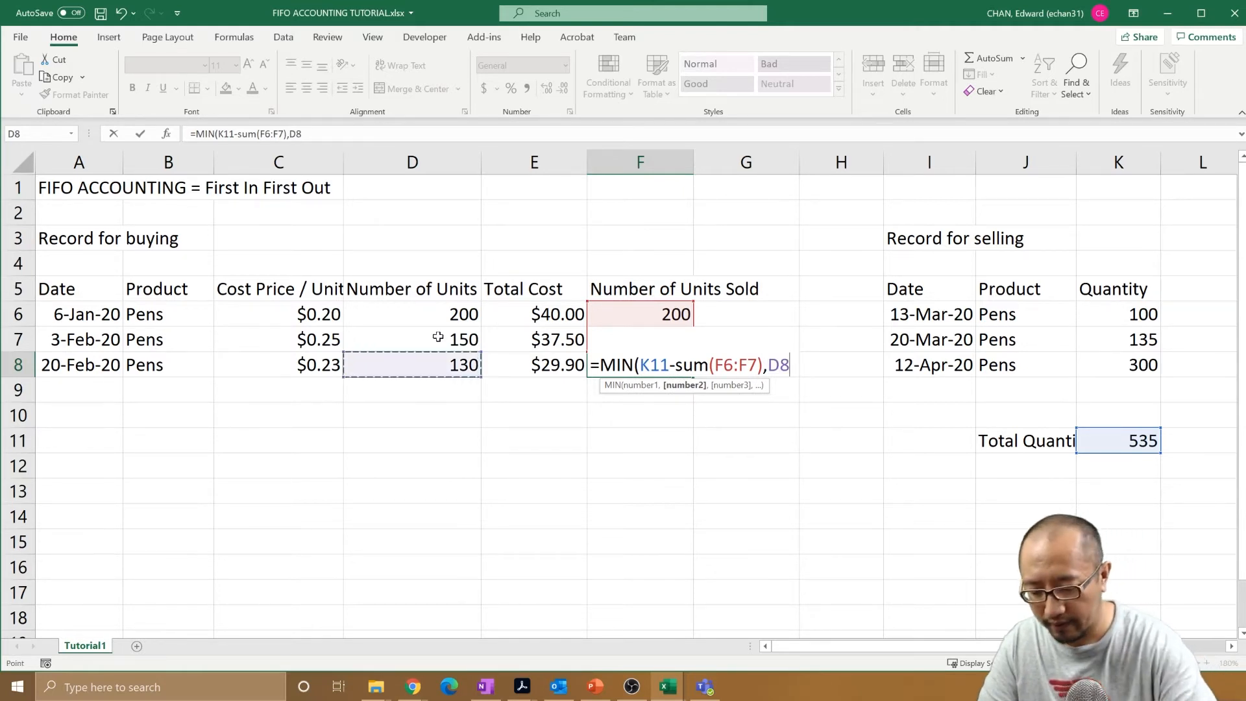
pyautogui.write(')')
pyautogui.press('Return')
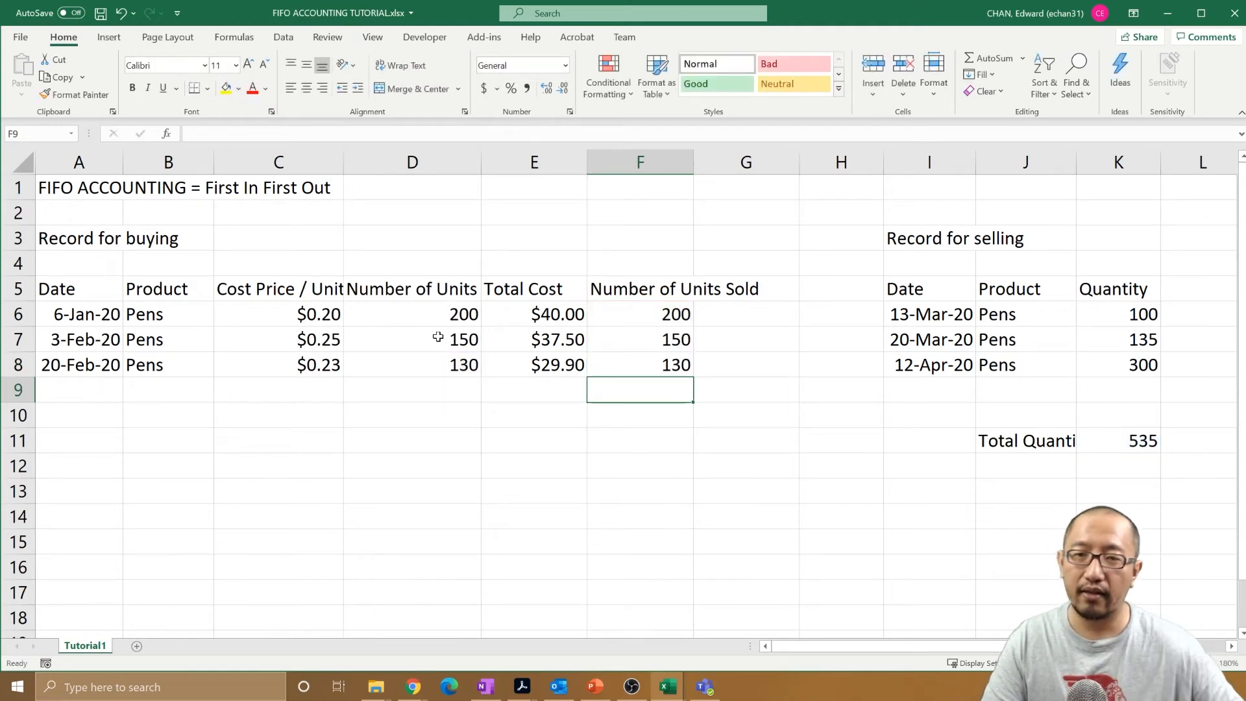
# Step: Review the F8 formula and the cells it references, leaving it unedited
pyautogui.click(676, 364)
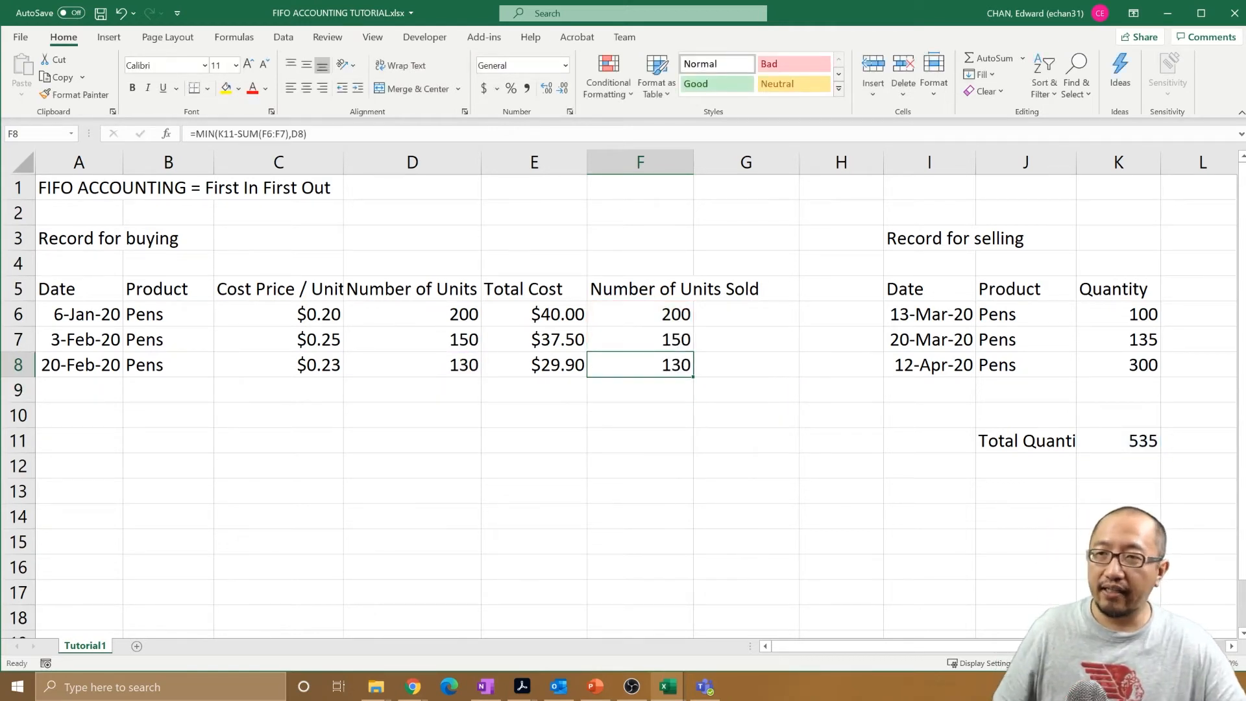
pyautogui.click(263, 134)
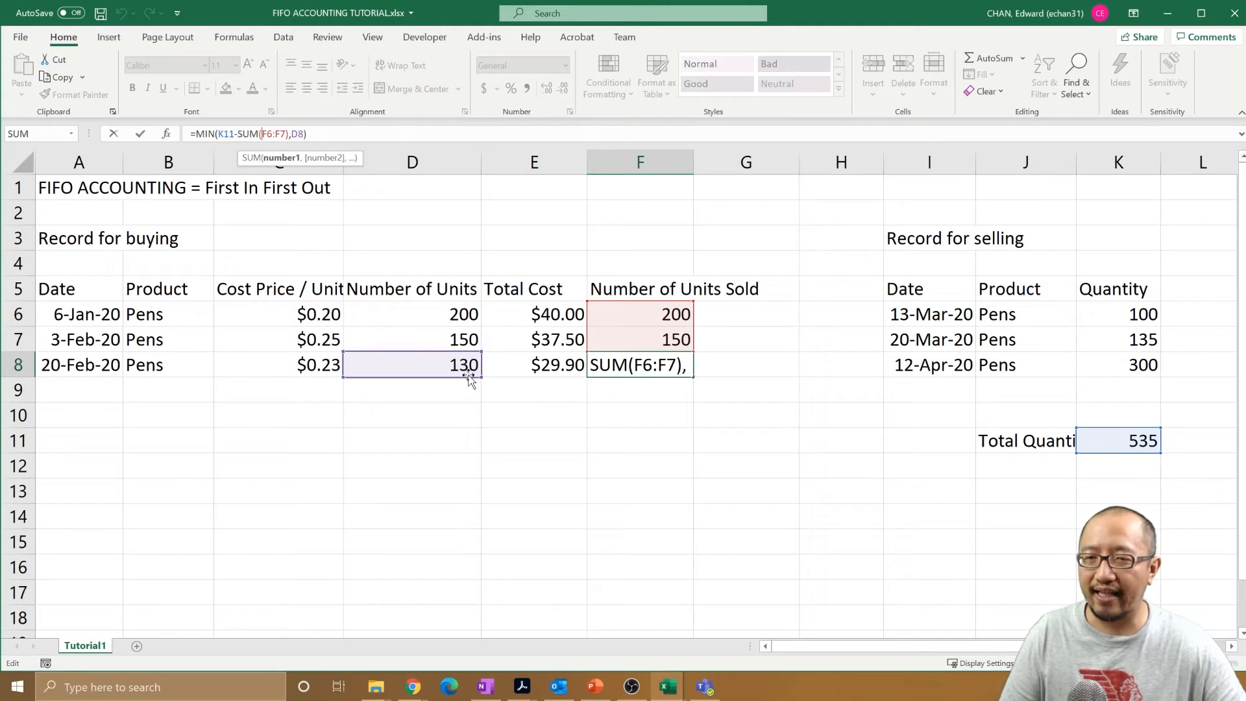
pyautogui.click(593, 396)
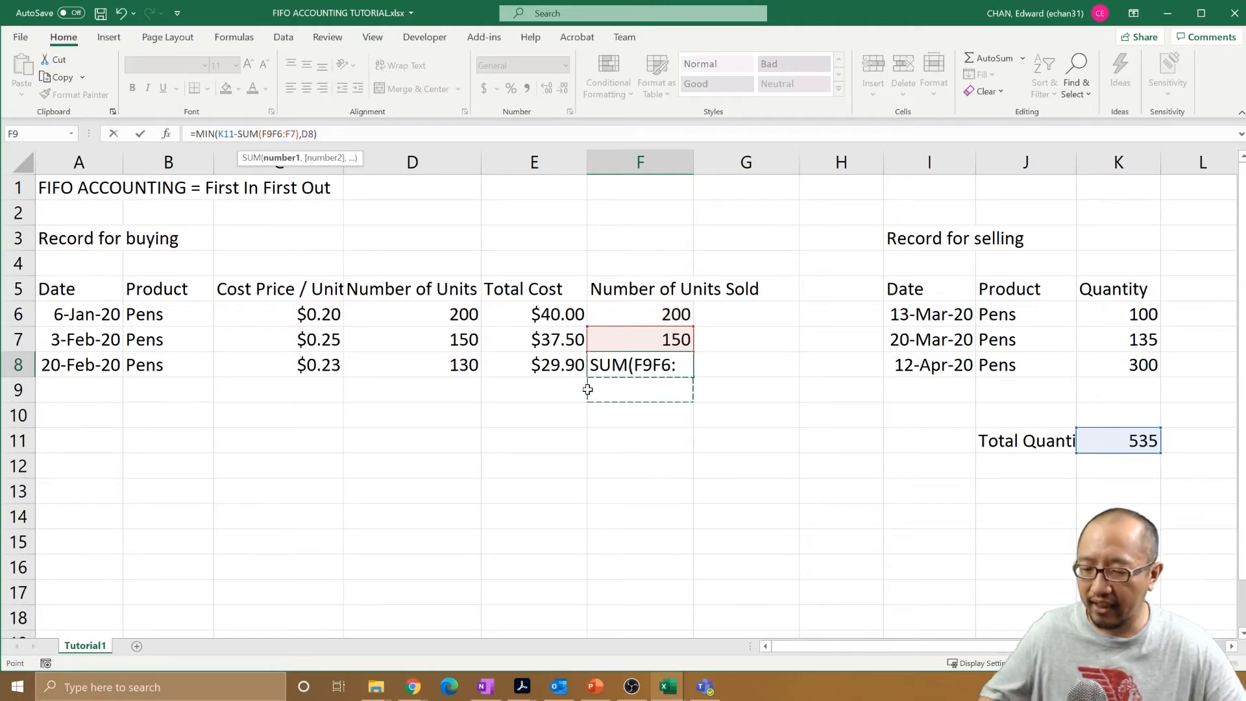
pyautogui.press('Escape')
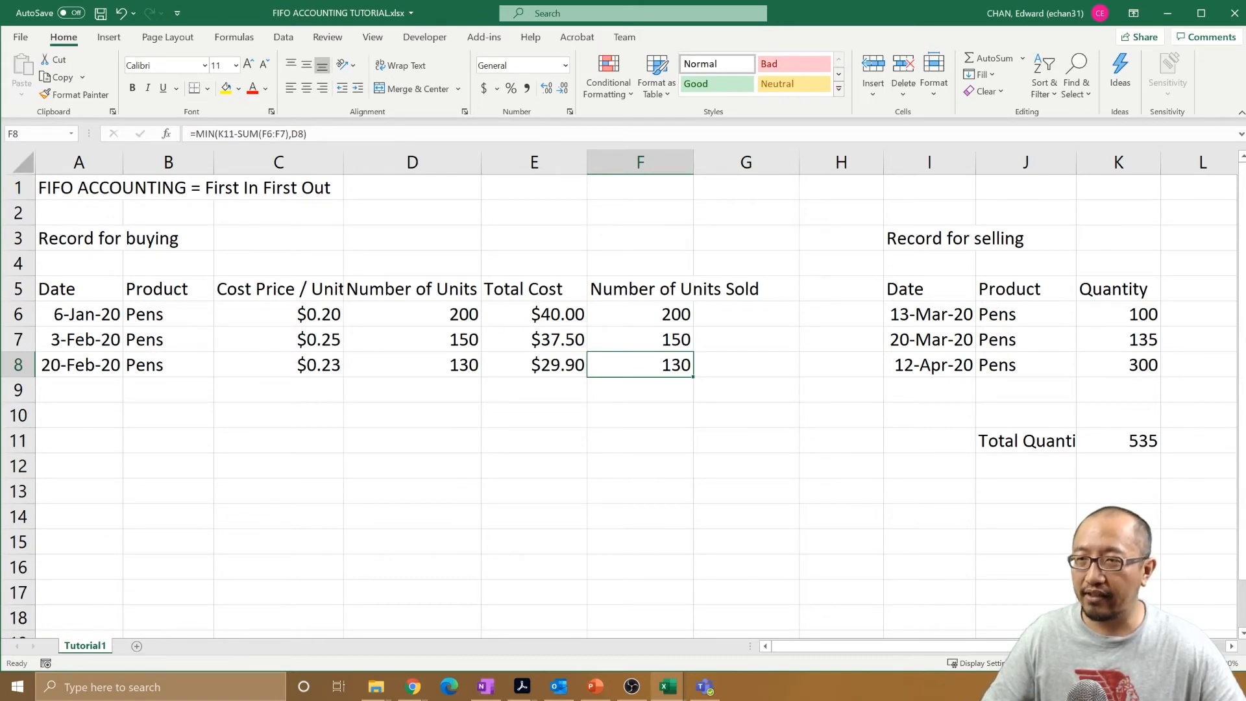
pyautogui.click(302, 134)
pyautogui.moveTo(301, 134); pyautogui.dragTo(190, 135)
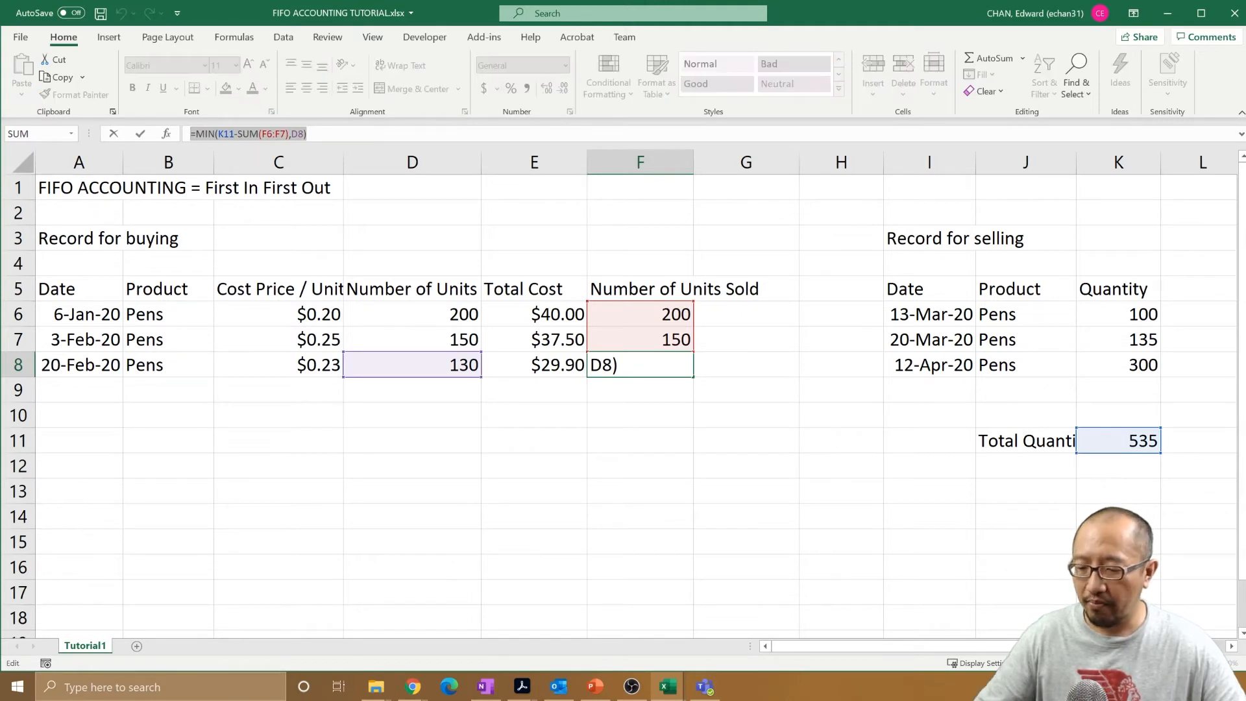
pyautogui.press('Escape')
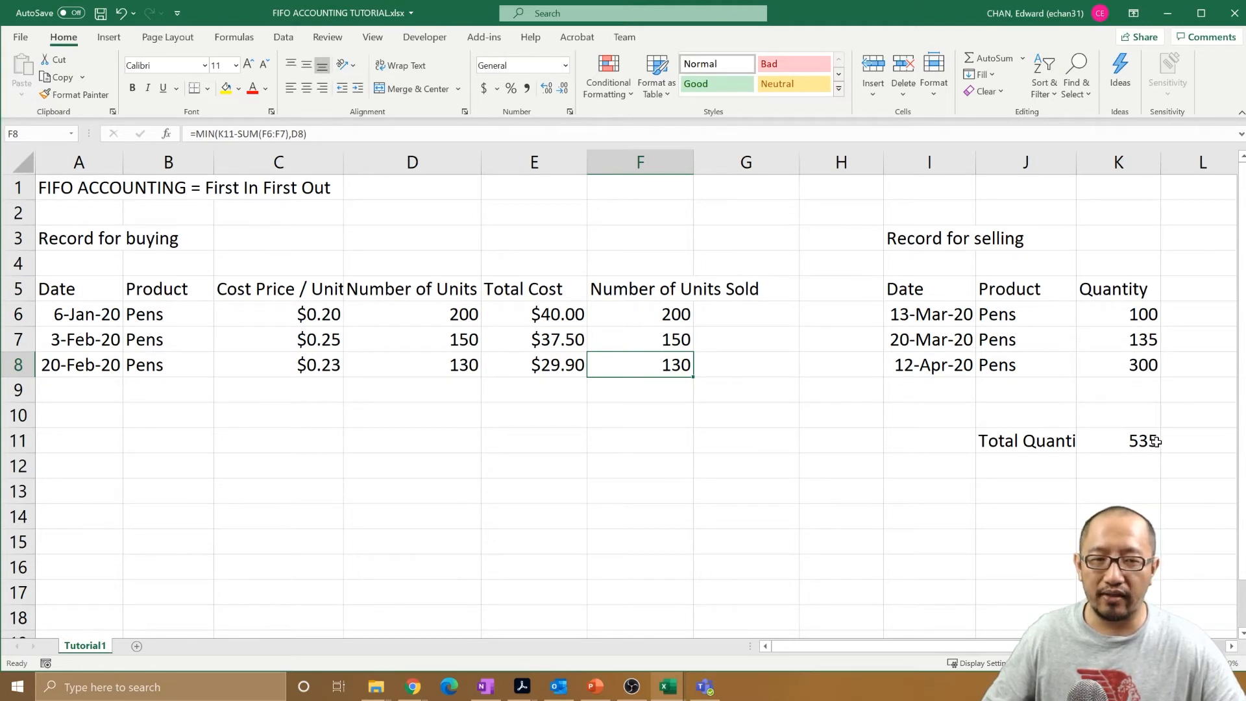
# Step: Make the K11 and F6 references in the F8 formula absolute, giving =MIN($K$11-SUM($F$6:F7),D8)
pyautogui.click(228, 134)
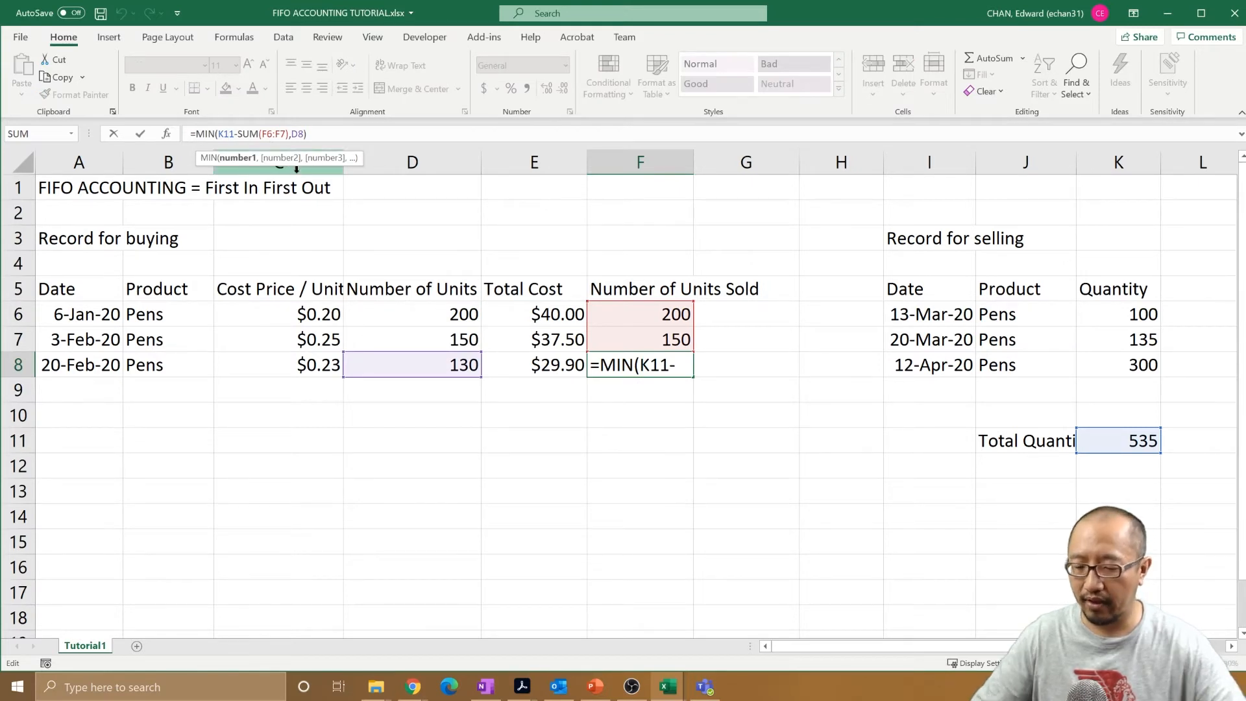
pyautogui.write('$K')
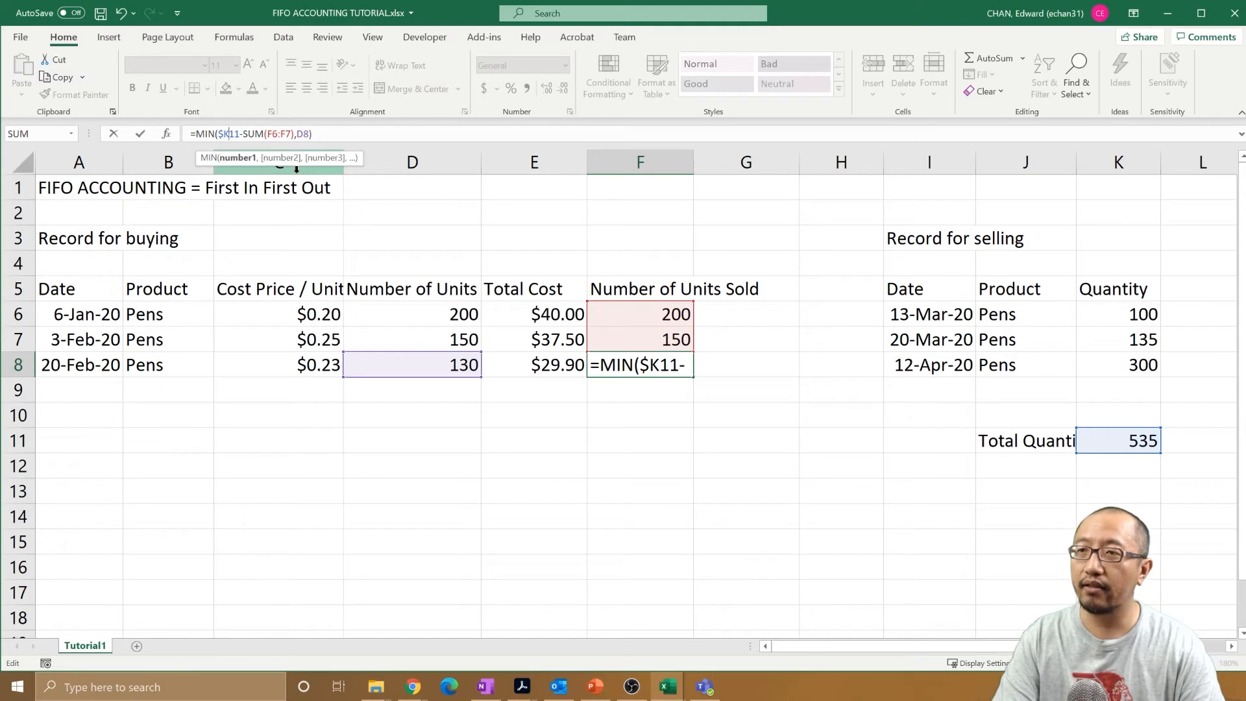
pyautogui.write('$')
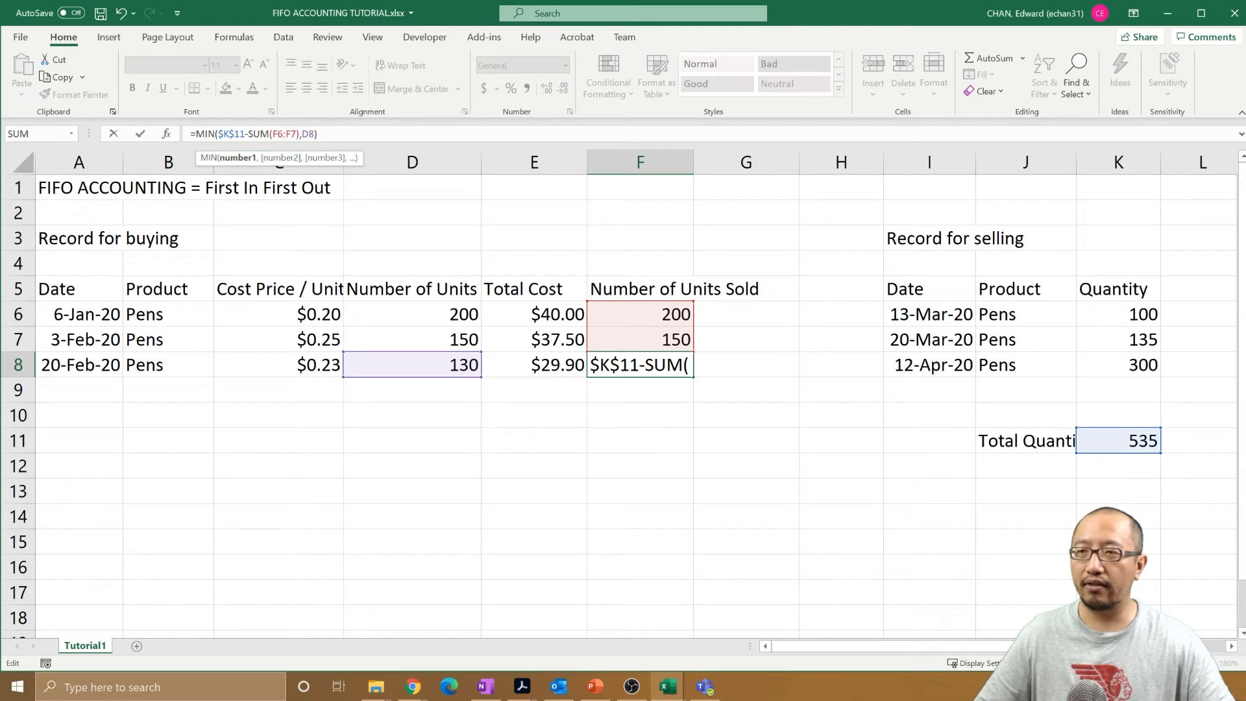
pyautogui.press('Right')
pyautogui.press('Right')
pyautogui.press('Right')
pyautogui.press('Right')
pyautogui.press('Right')
pyautogui.press('Right')
pyautogui.press('Right')
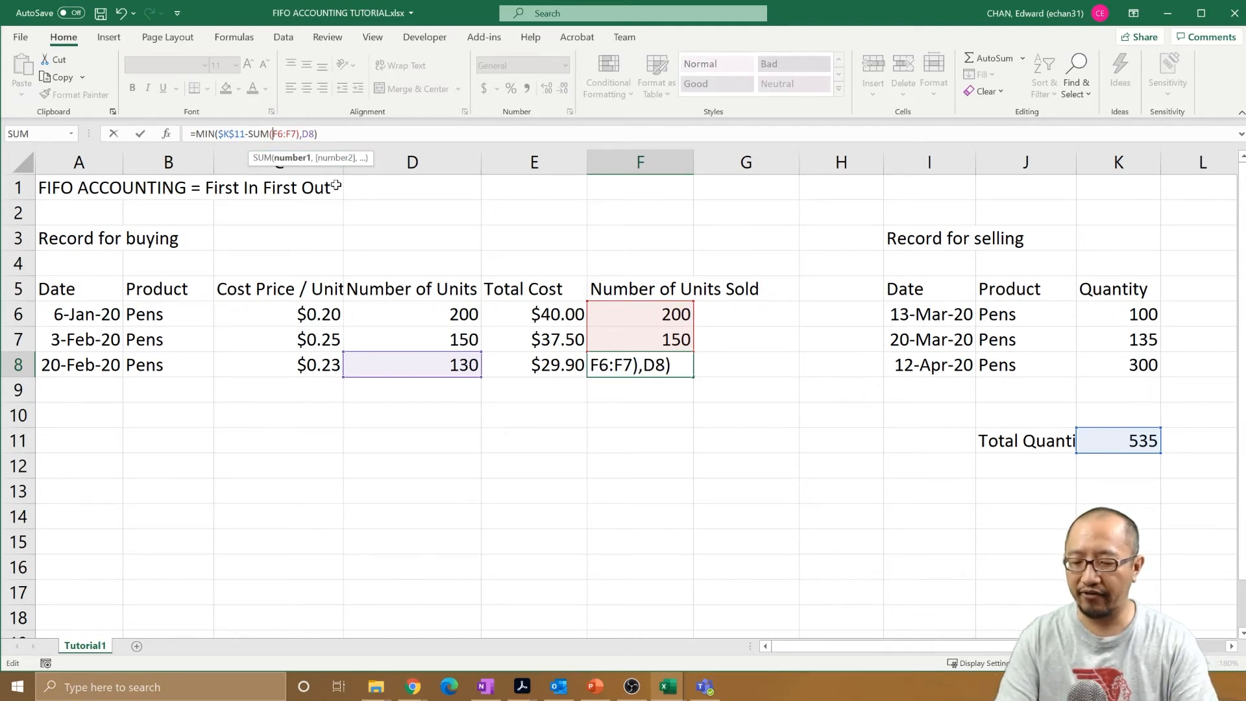
pyautogui.write('$K')
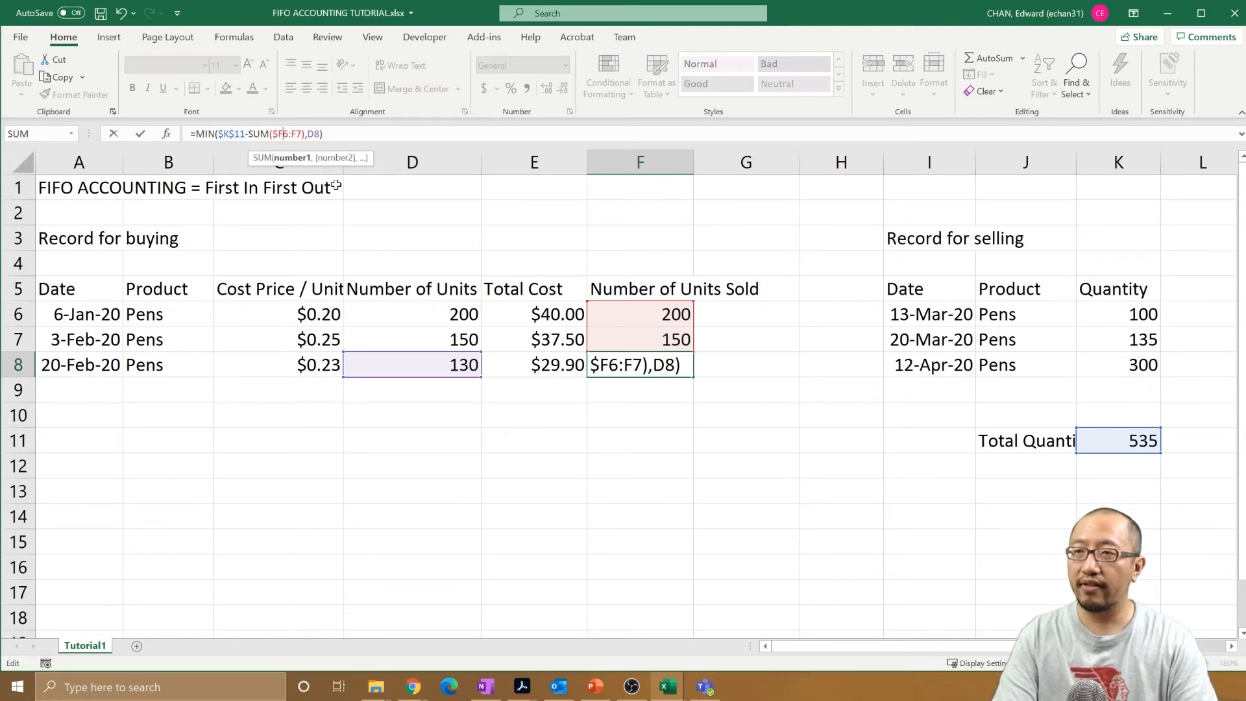
pyautogui.write('$')
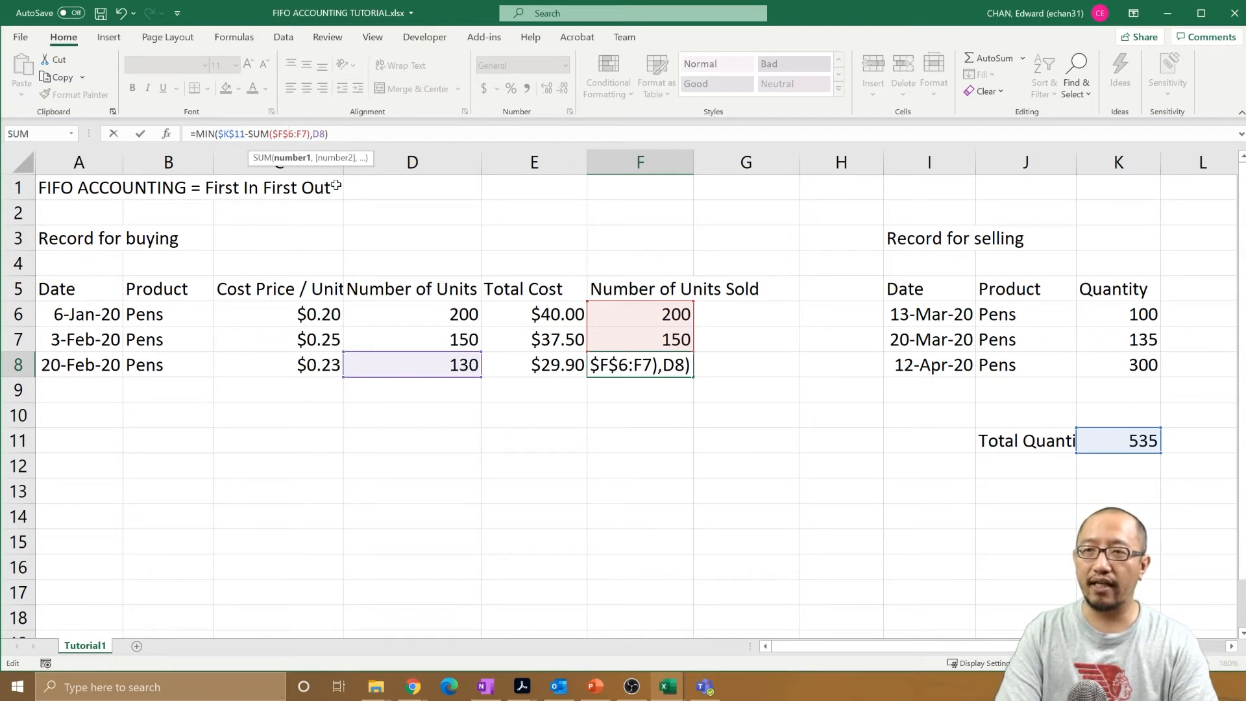
pyautogui.press('End')
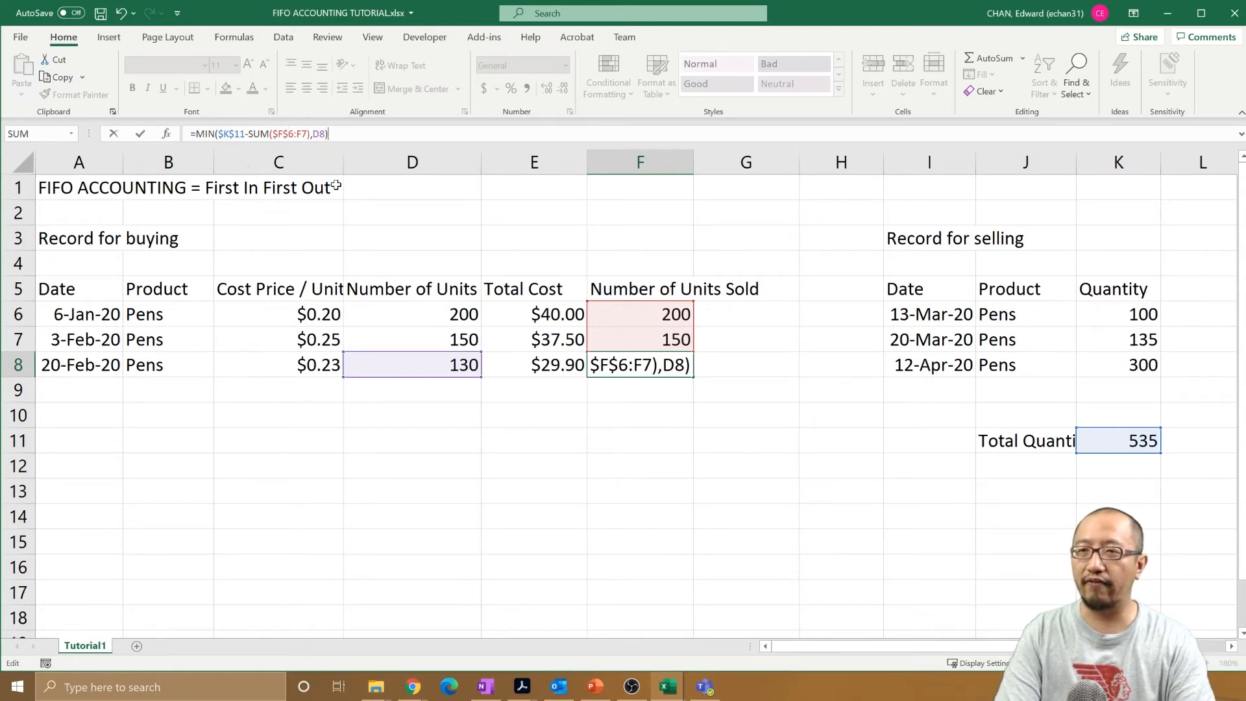
pyautogui.press('Return')
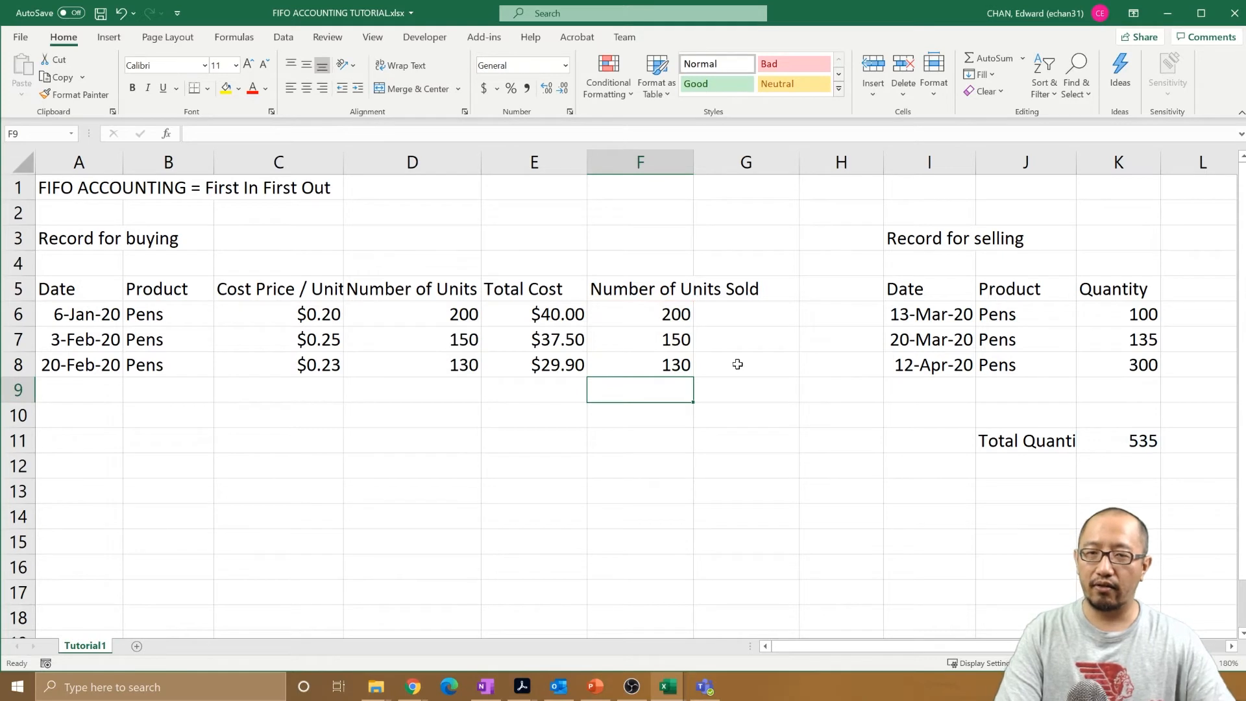
# Step: Fill the F8 units-sold formula down through F15 and check the copied formula in F9
pyautogui.click(697, 365)
pyautogui.click(679, 370)
pyautogui.moveTo(696, 379); pyautogui.dragTo(687, 545)
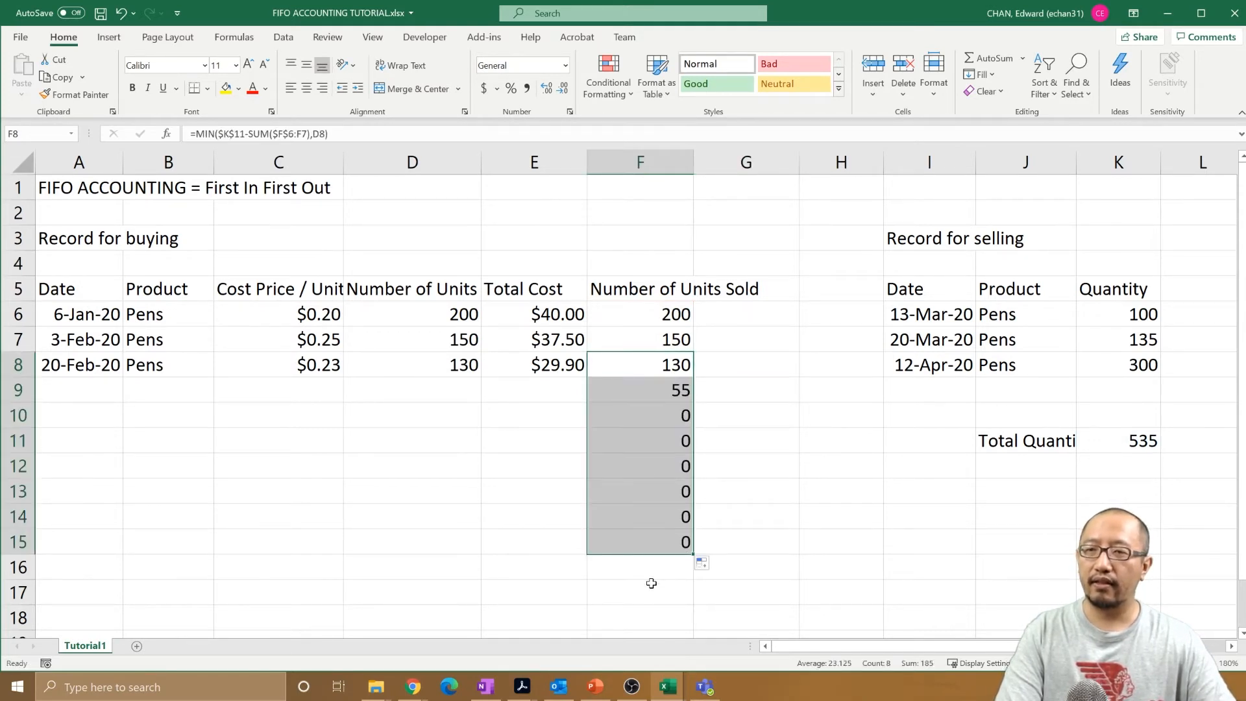
pyautogui.click(661, 393)
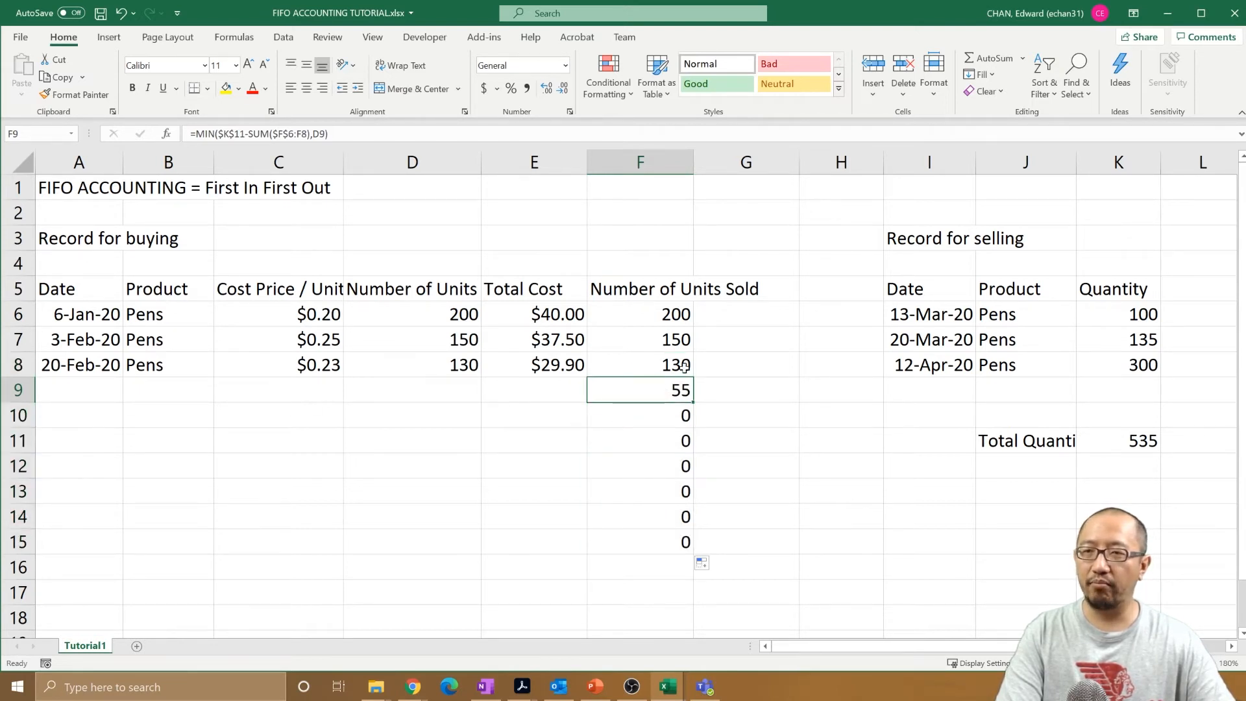
# Step: Add a purchase record in row 9 dated 3-March-2020 for Pens at a unit cost price of $0.30
pyautogui.press('Home')
pyautogui.write('3')
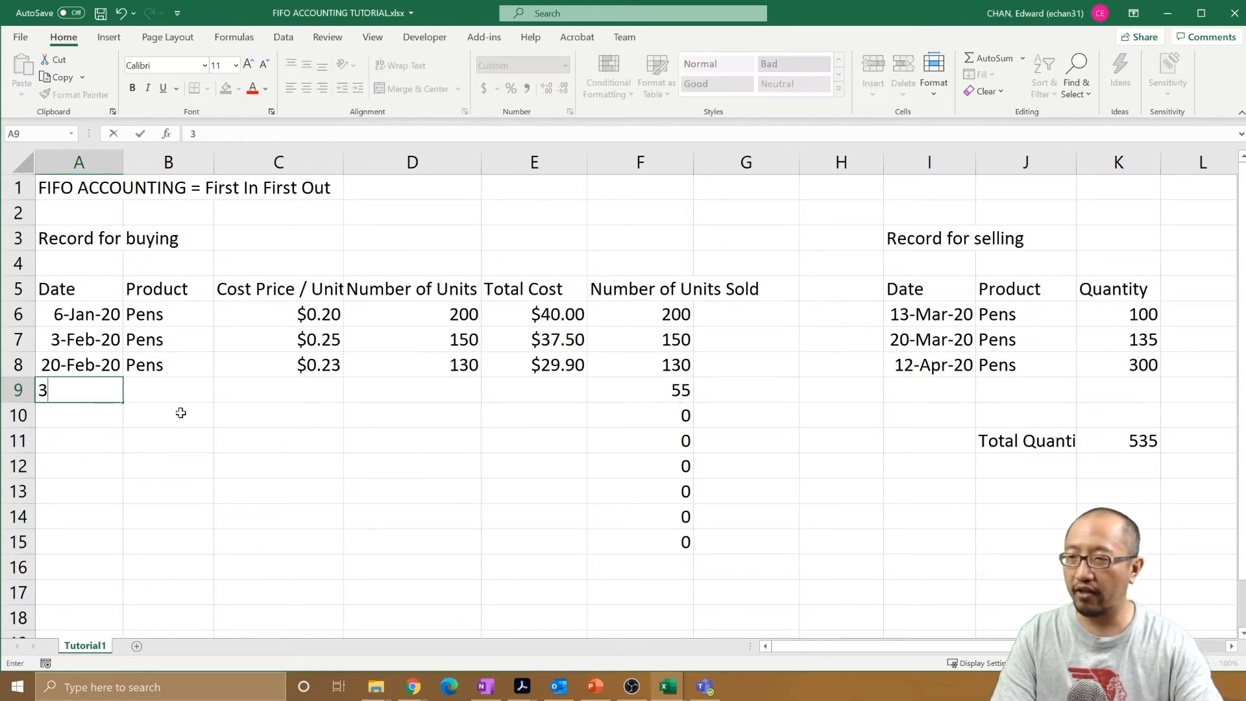
pyautogui.write('-Mar')
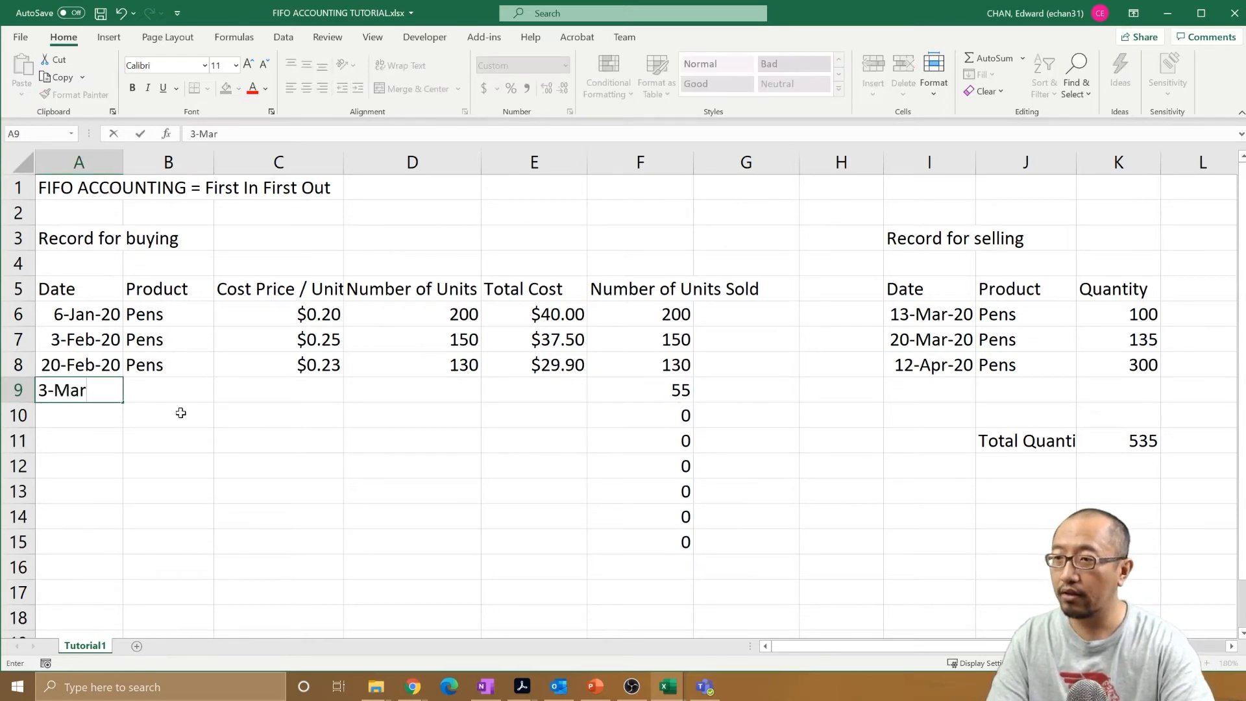
pyautogui.write('ch-2020')
pyautogui.press('Tab')
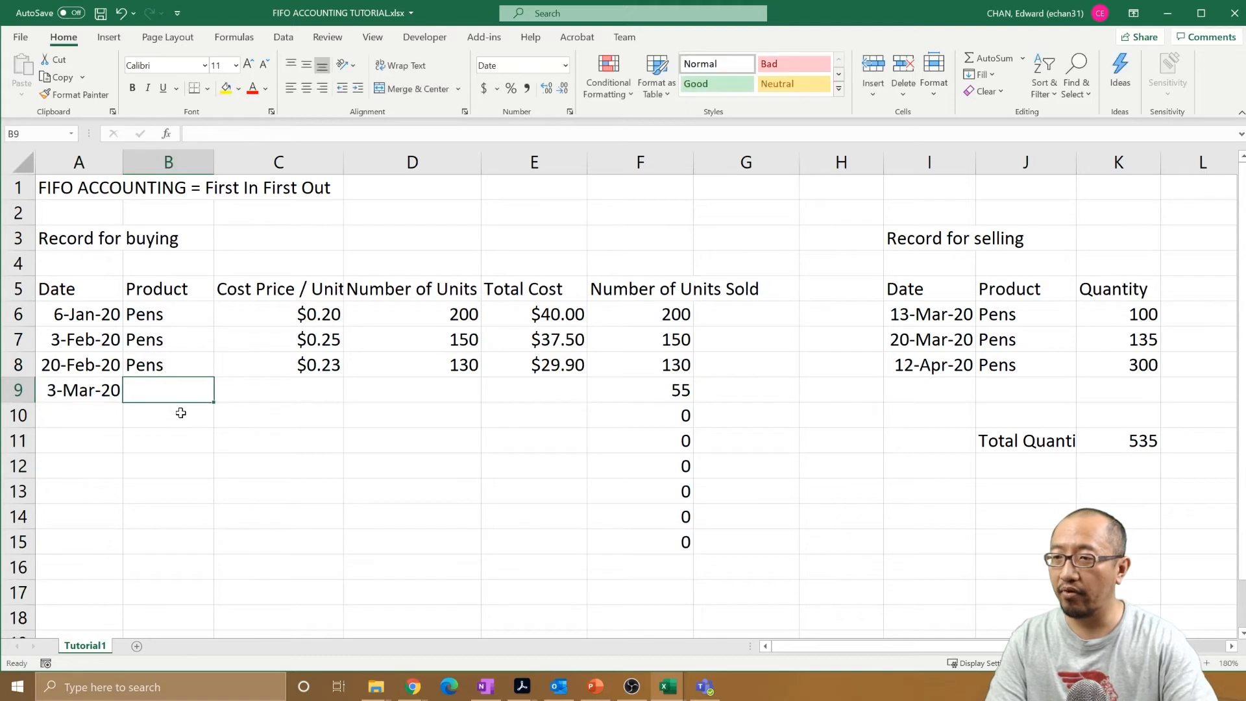
pyautogui.write('Pens')
pyautogui.click(181, 413)
pyautogui.press('Right')
pyautogui.press('Up')
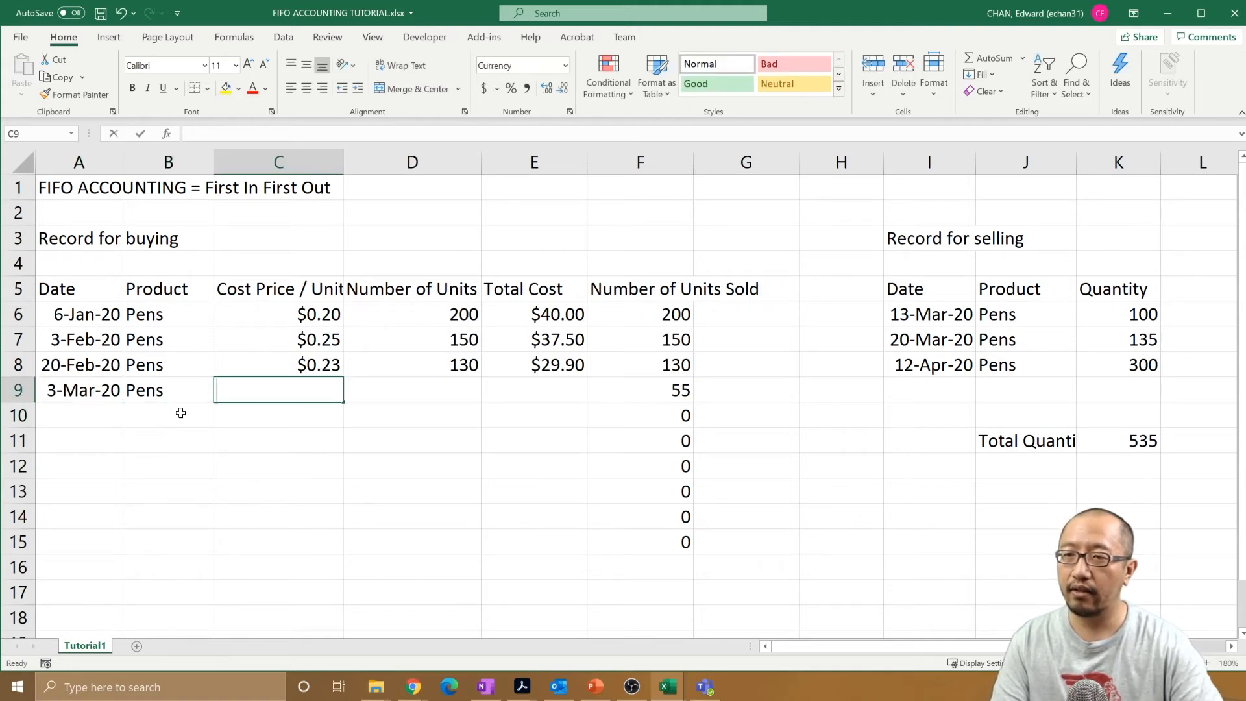
pyautogui.write('$')
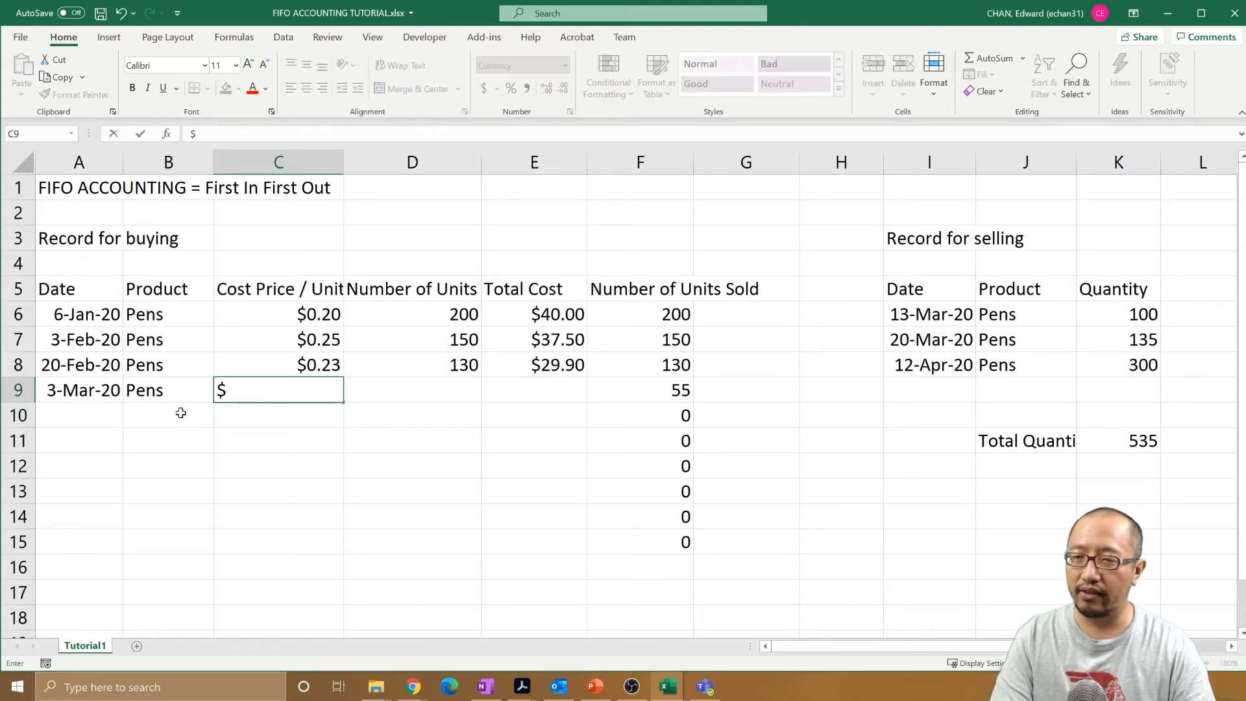
pyautogui.write('0.30')
pyautogui.press('Return')
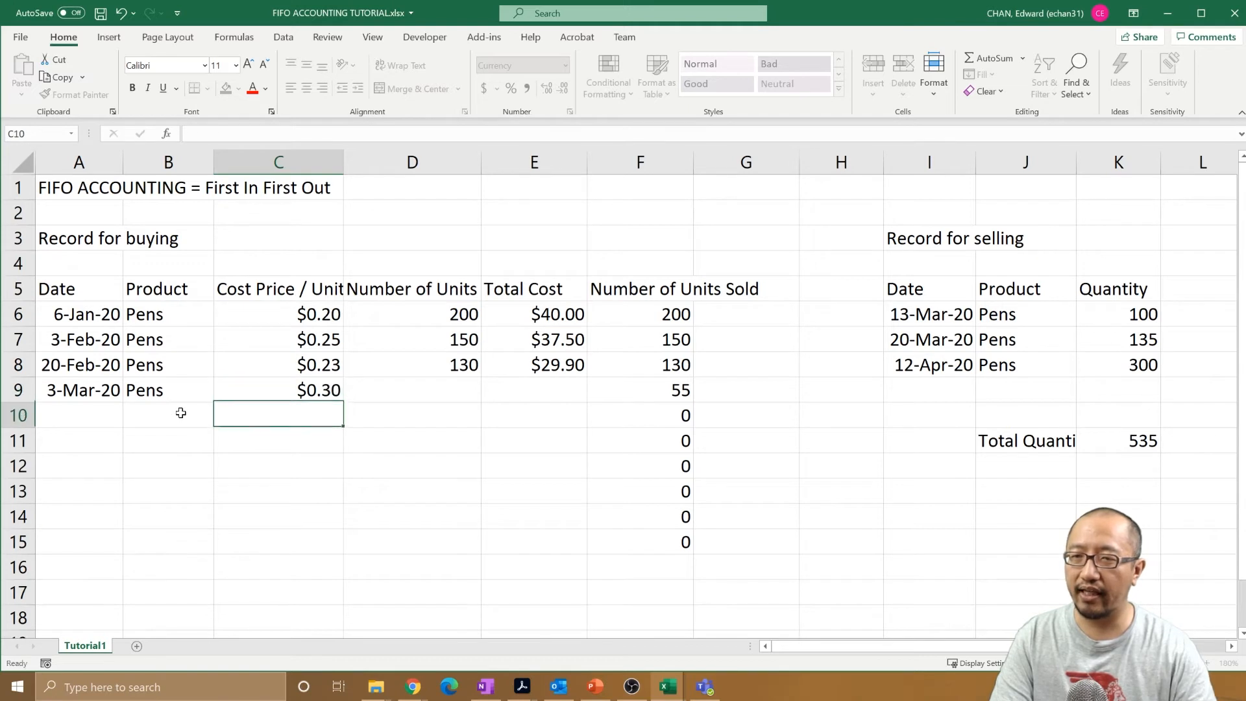
# Step: Enter 67 units for the 3-Mar-20 purchase in row 9 and copy the Total Cost formula from E8 to E9
pyautogui.press('Right')
pyautogui.press('Up')
pyautogui.write('6')
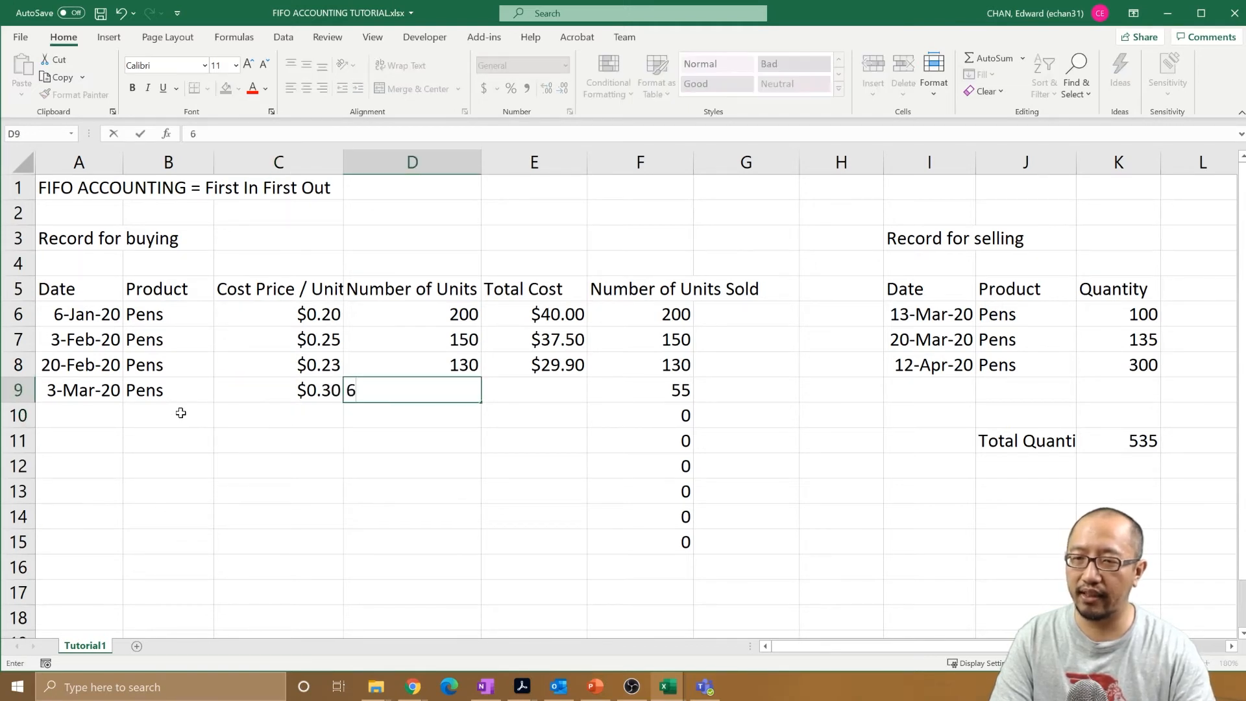
pyautogui.press('Return')
pyautogui.press('Right')
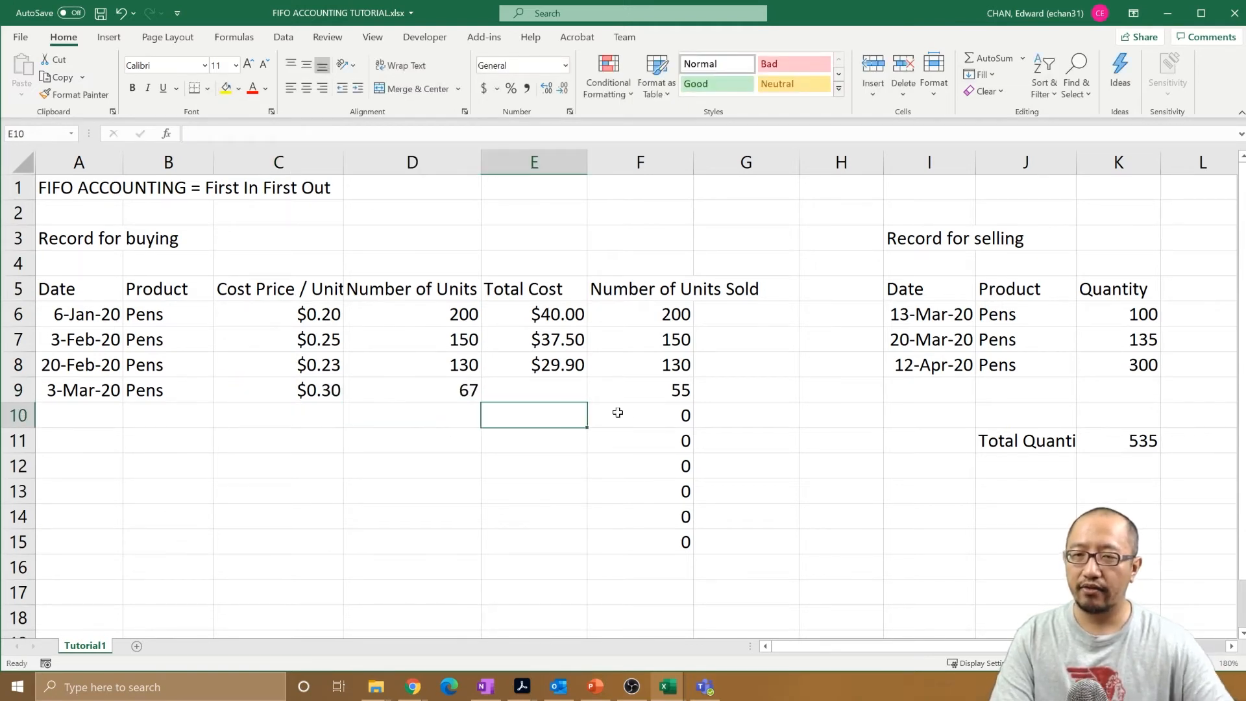
pyautogui.click(576, 372)
pyautogui.moveTo(587, 378); pyautogui.dragTo(583, 401)
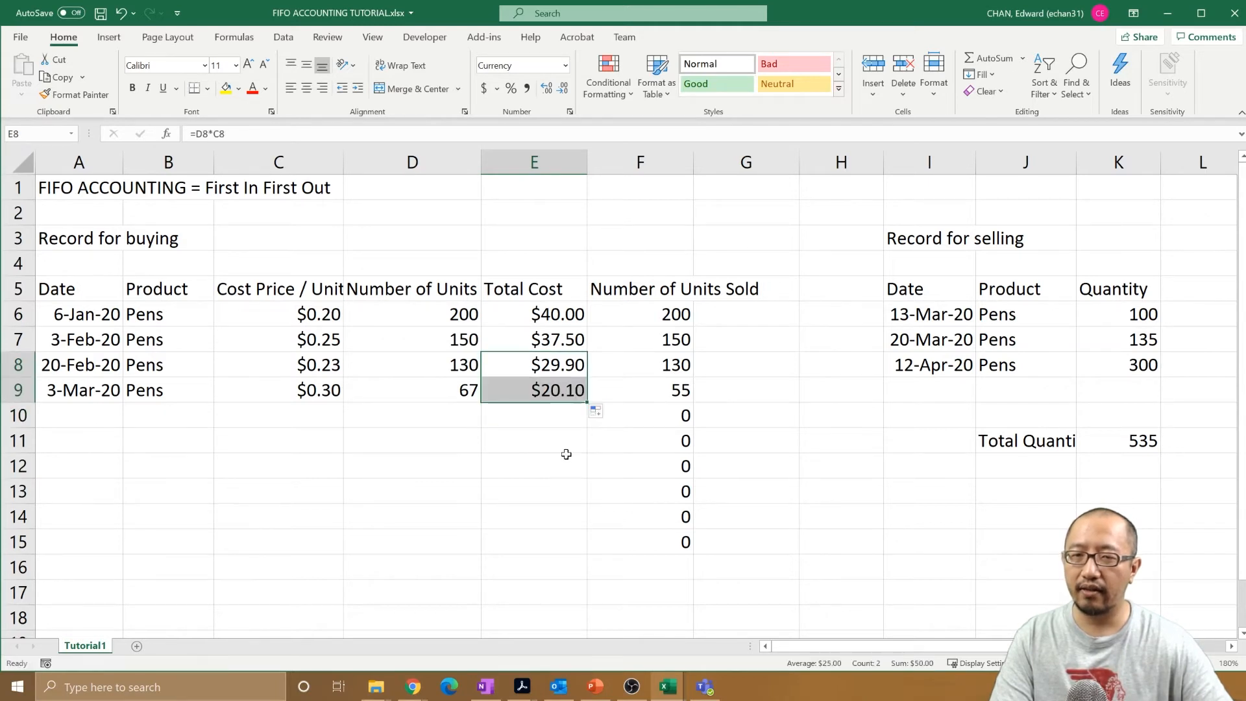
# Step: Add a sale record in row 9 of the selling table dated 9-May-2020 for Pens with quantity 100
pyautogui.click(685, 390)
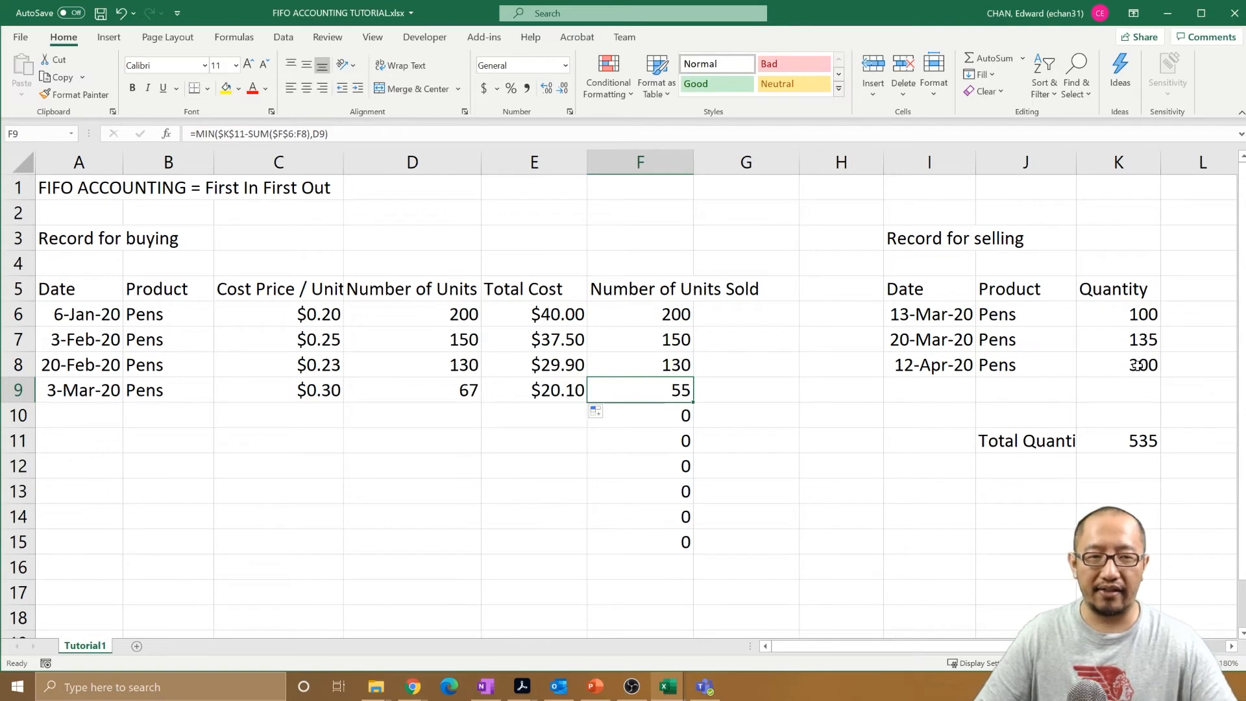
pyautogui.click(1138, 367)
pyautogui.click(921, 374)
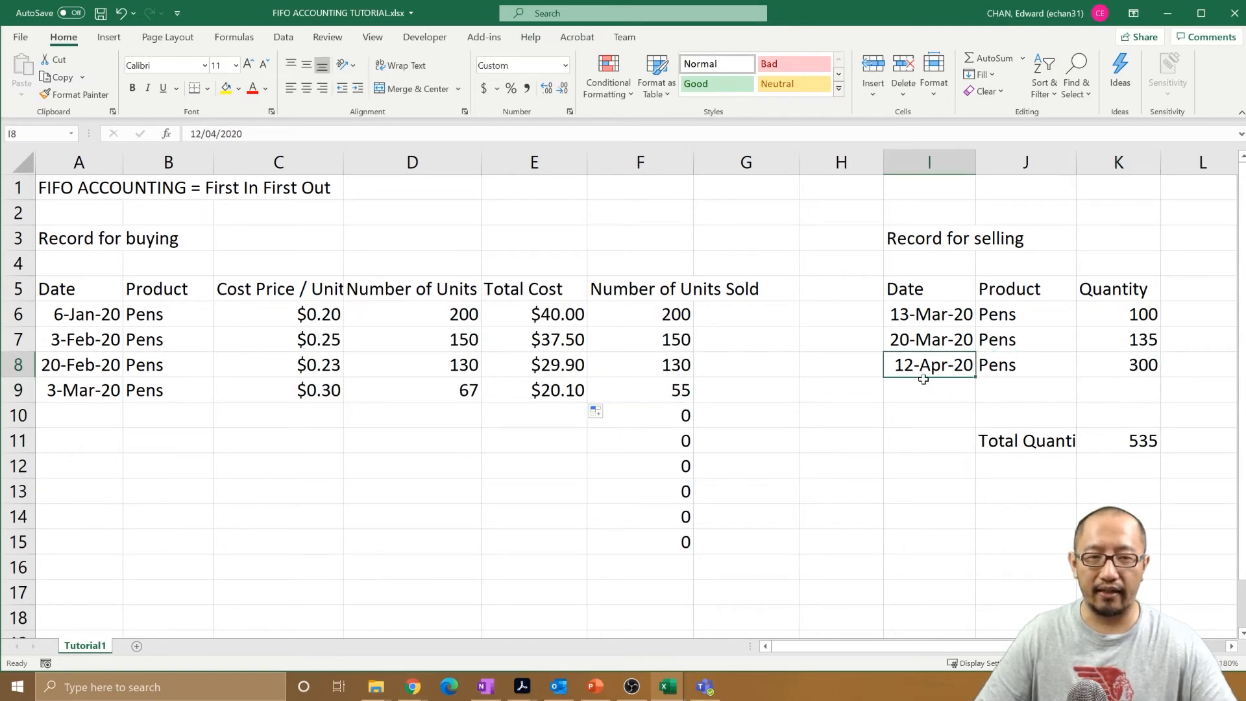
pyautogui.click(942, 391)
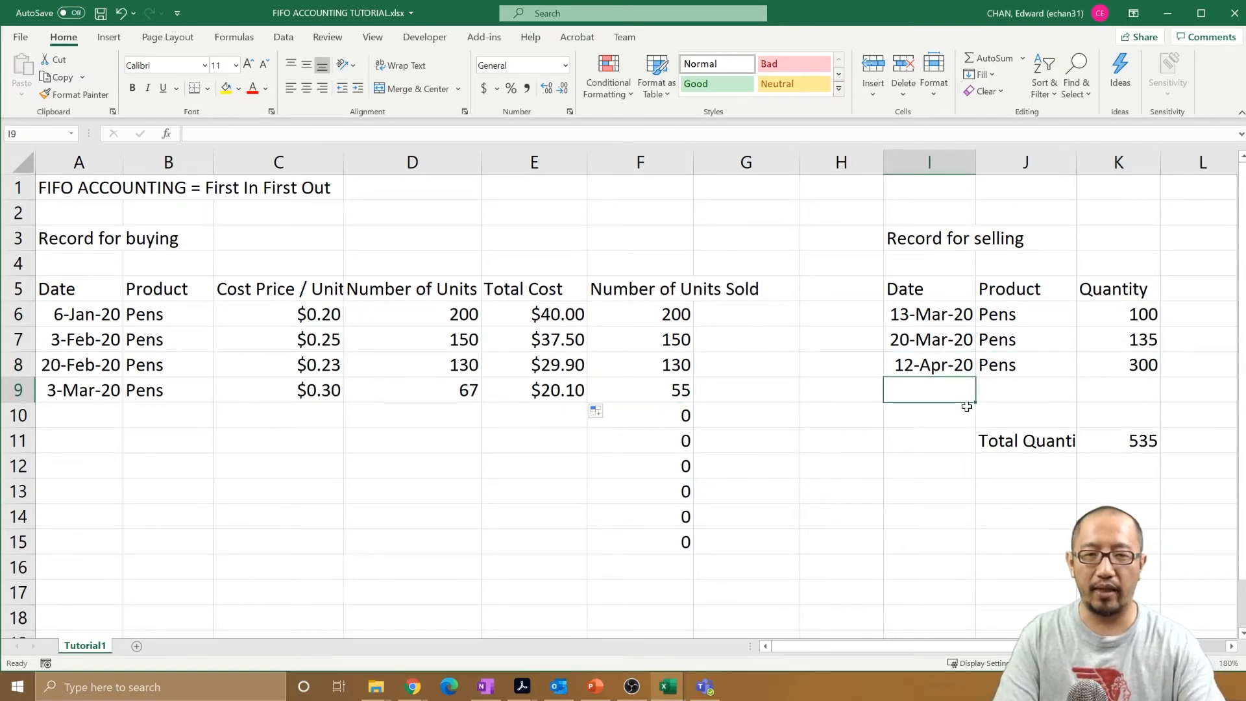
pyautogui.write('9')
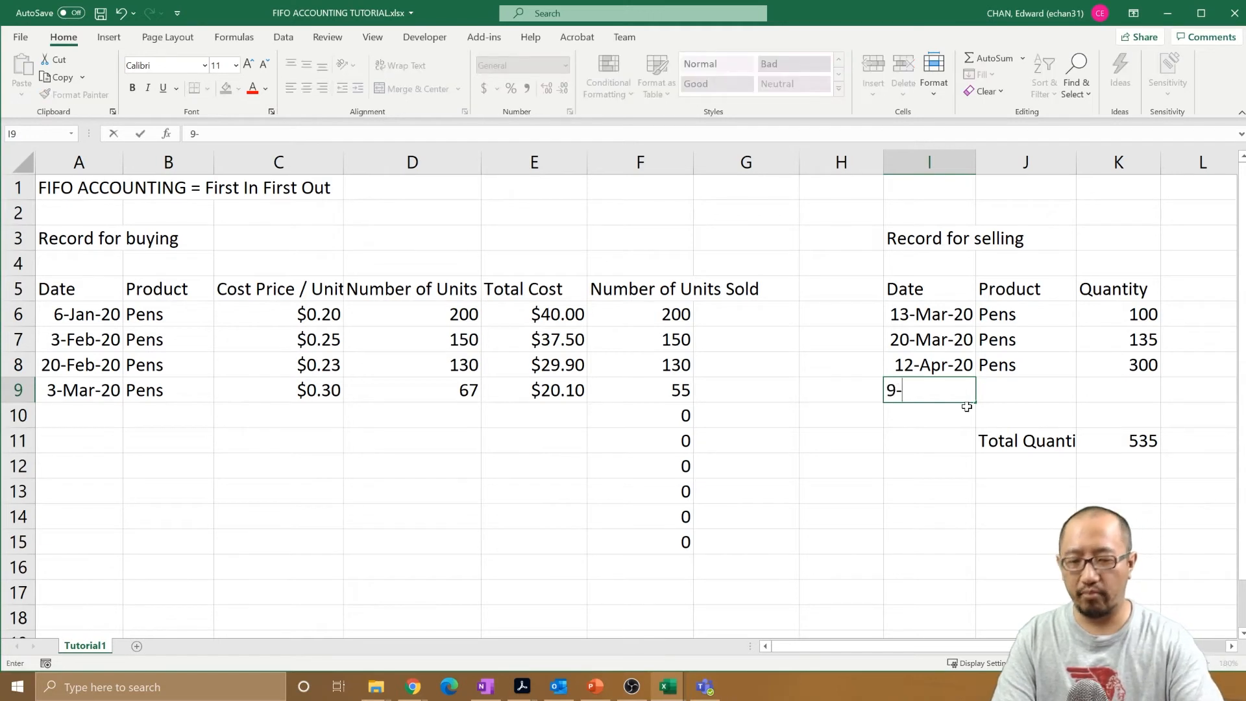
pyautogui.write('-May')
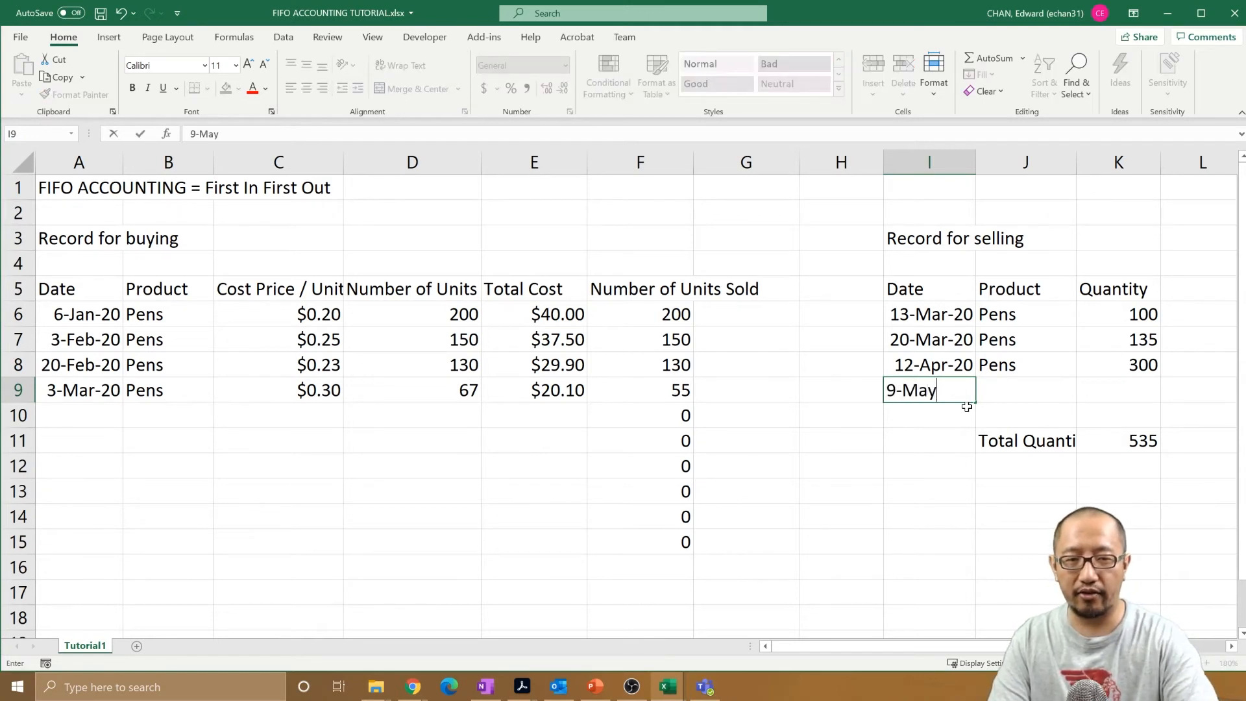
pyautogui.write('=')
pyautogui.press('BackSpace')
pyautogui.write('-2020')
pyautogui.press('Tab')
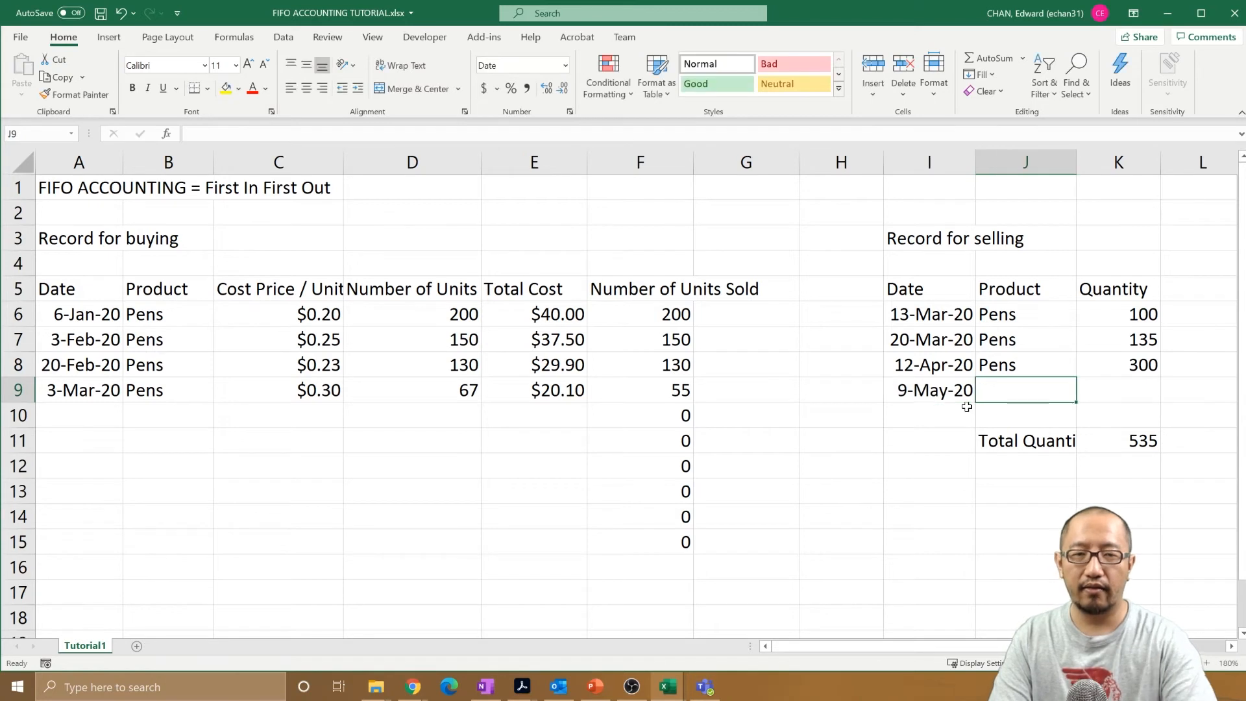
pyautogui.write('Pens')
pyautogui.press('Tab')
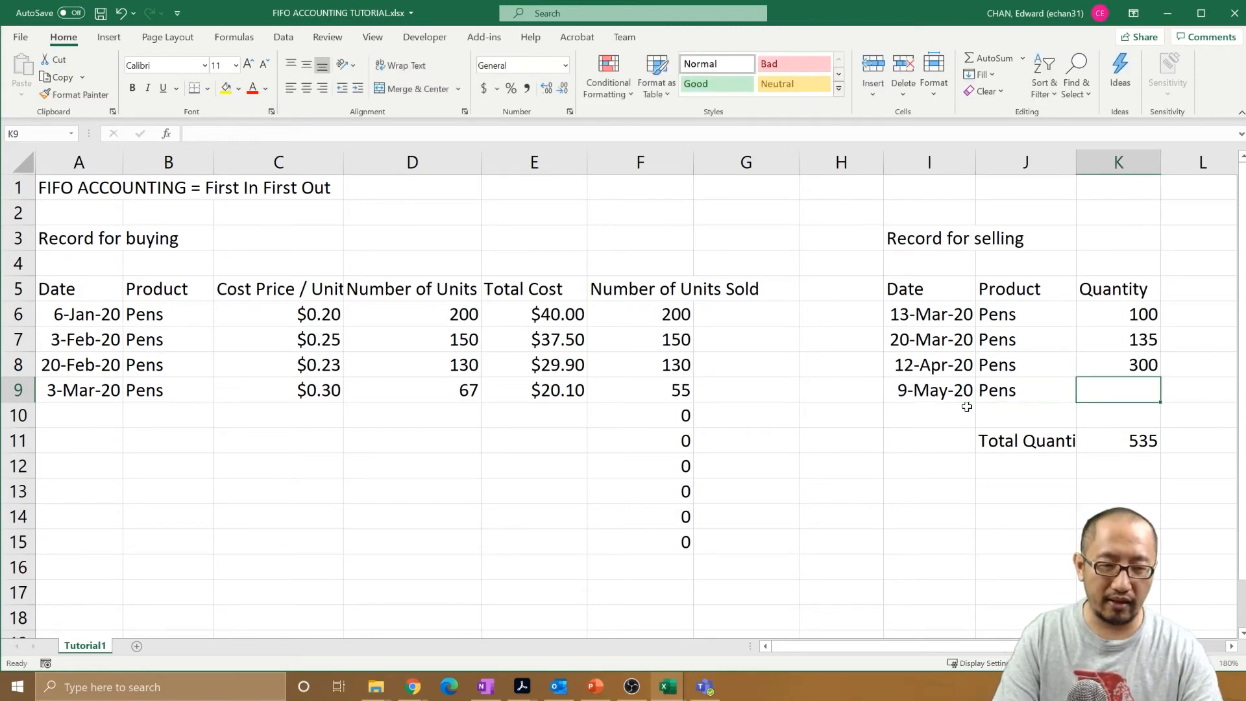
pyautogui.write('100')
pyautogui.press('Return')
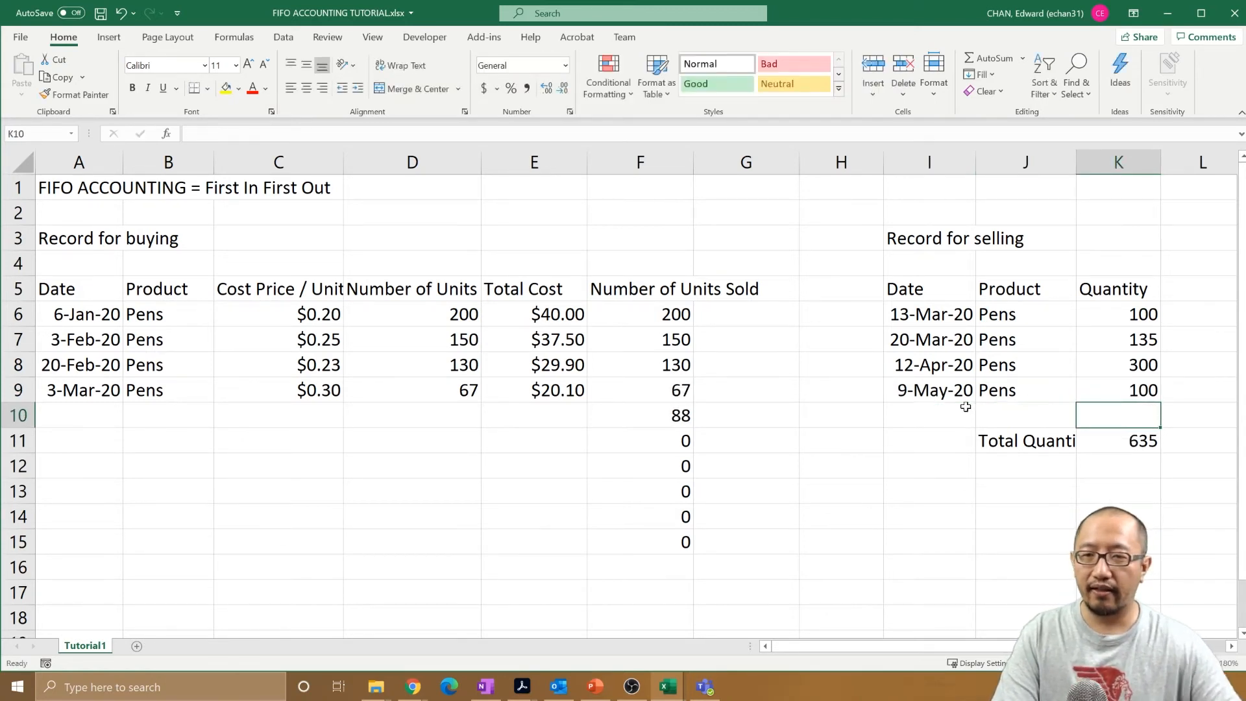
# Step: Check the units-sold allocations and their formulas in F7 through F9 against the purchase batches
pyautogui.moveTo(670, 390)
pyautogui.mouseDown()
pyautogui.moveTo(671, 409)
pyautogui.moveTo(669, 388)
pyautogui.mouseUp()
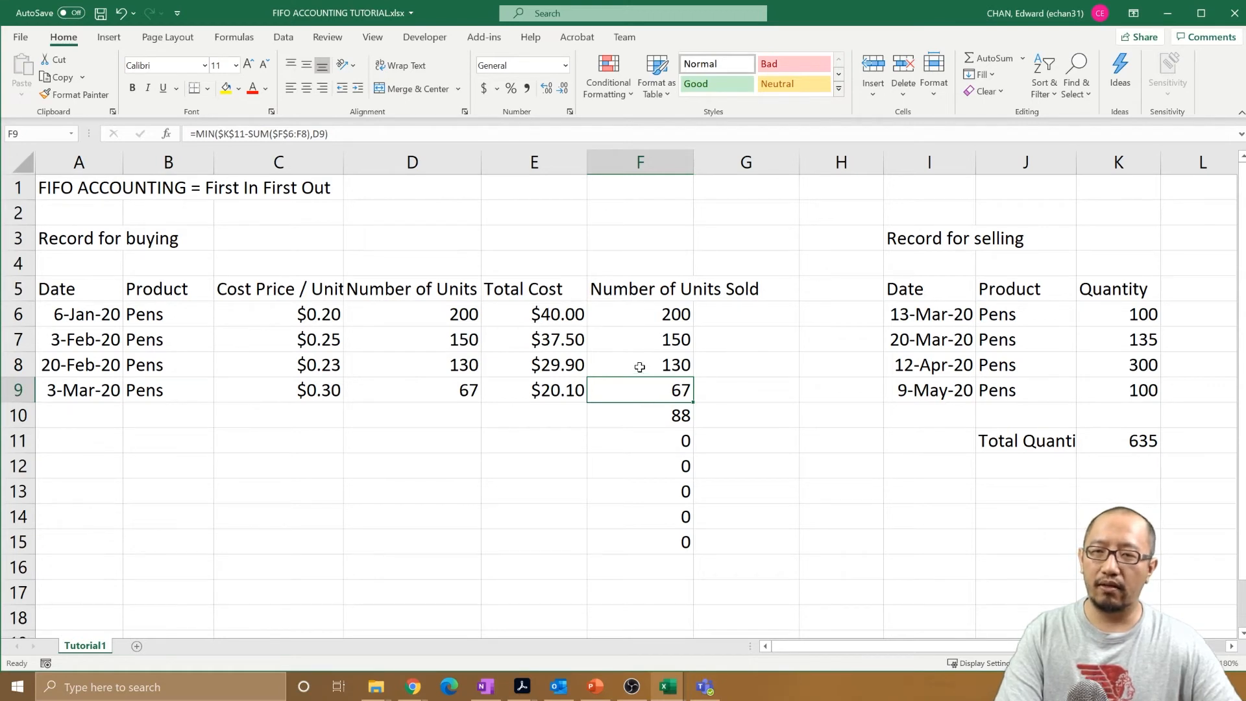
pyautogui.click(659, 363)
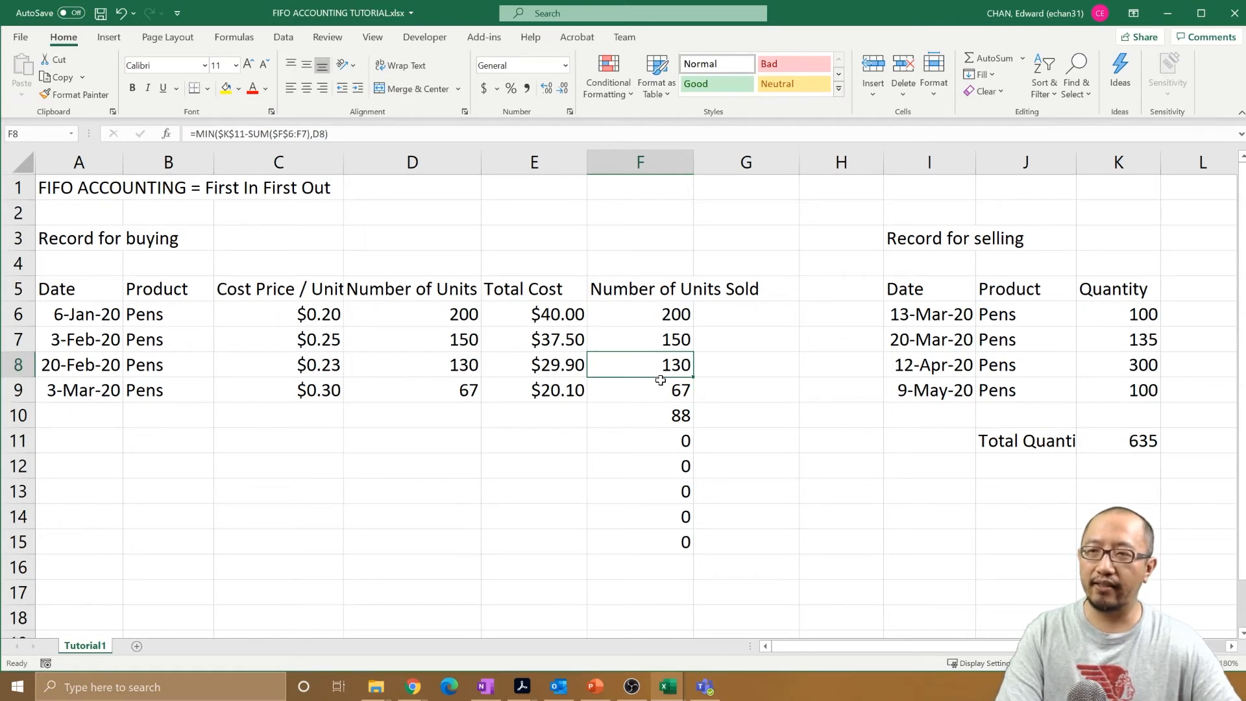
pyautogui.click(661, 380)
pyautogui.click(664, 358)
pyautogui.click(668, 345)
pyautogui.click(668, 364)
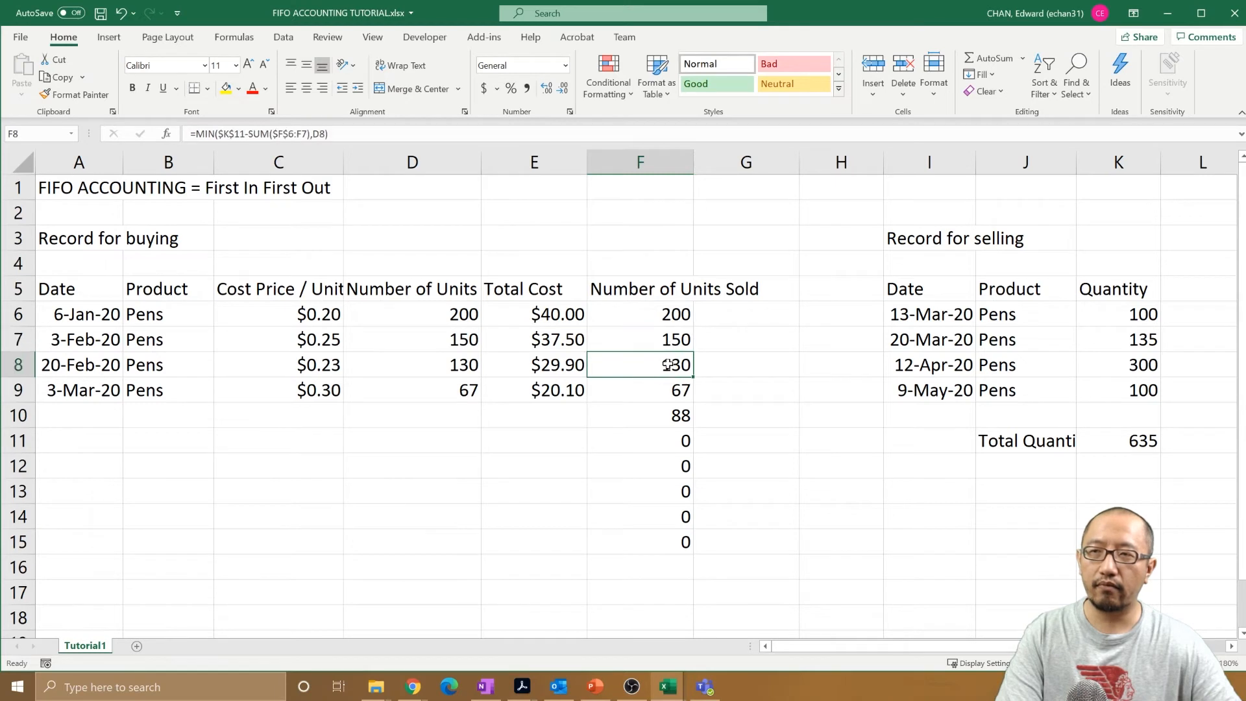
pyautogui.press('Up')
# Step: Change the sale quantities to 35 for 20-Mar-20, 2 for 12-Apr-20 and 3 for 9-May-20
pyautogui.click(1144, 389)
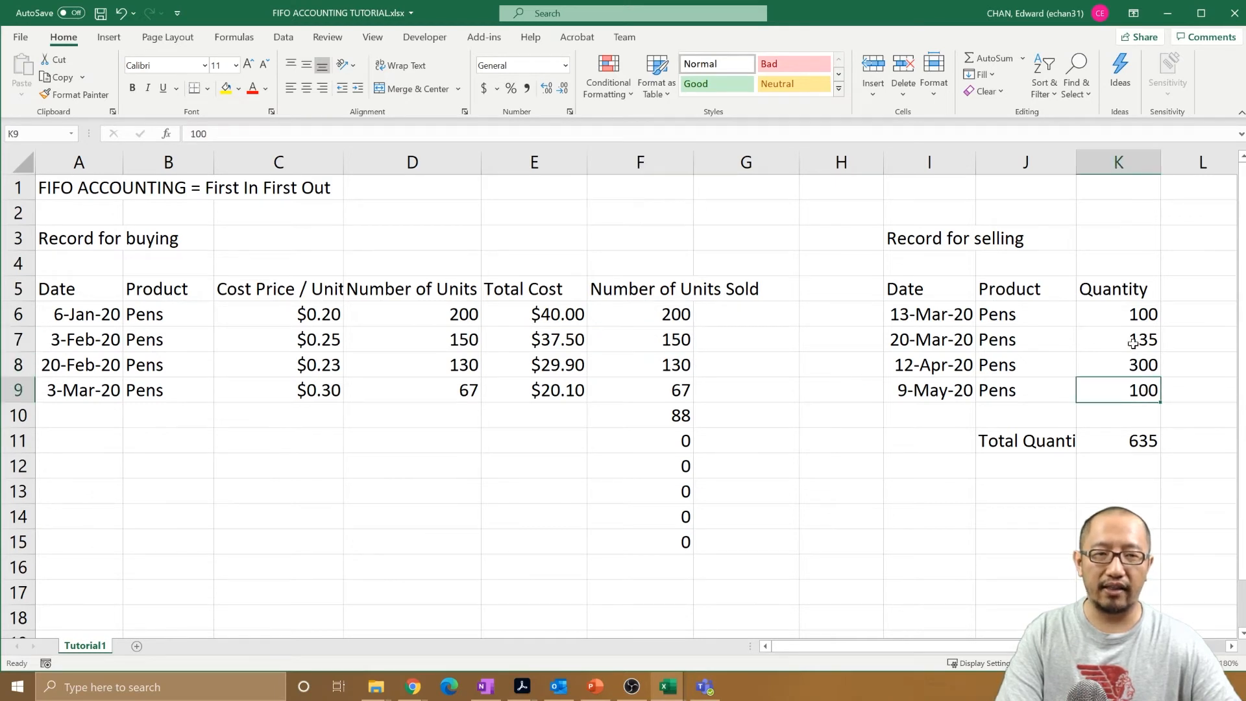
pyautogui.click(1149, 344)
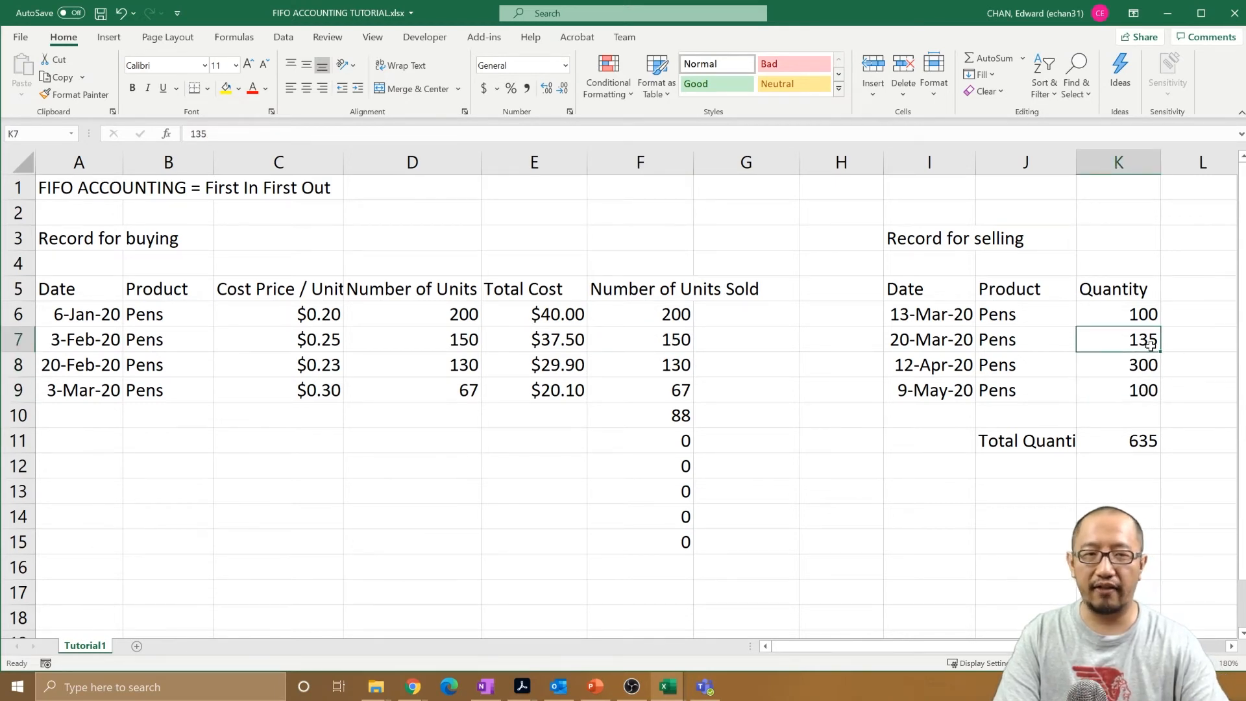
pyautogui.write('35')
pyautogui.press('Return')
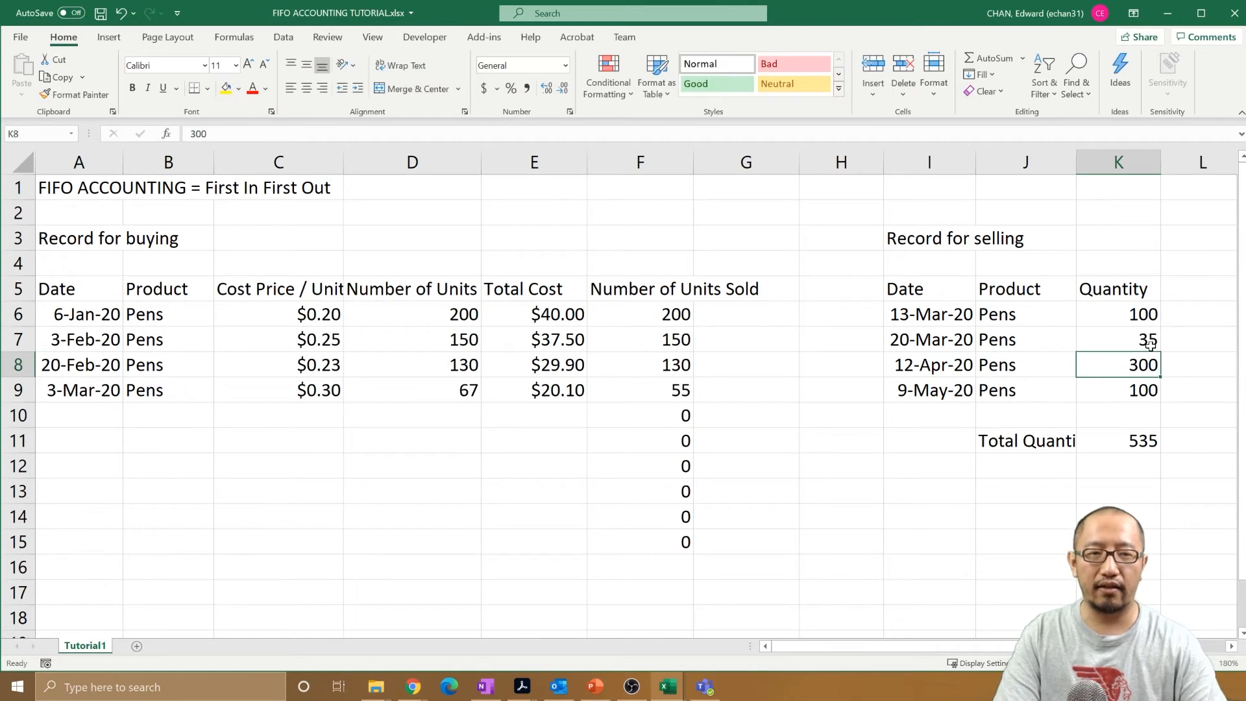
pyautogui.write('2')
pyautogui.press('Return')
pyautogui.write('3')
pyautogui.press('Return')
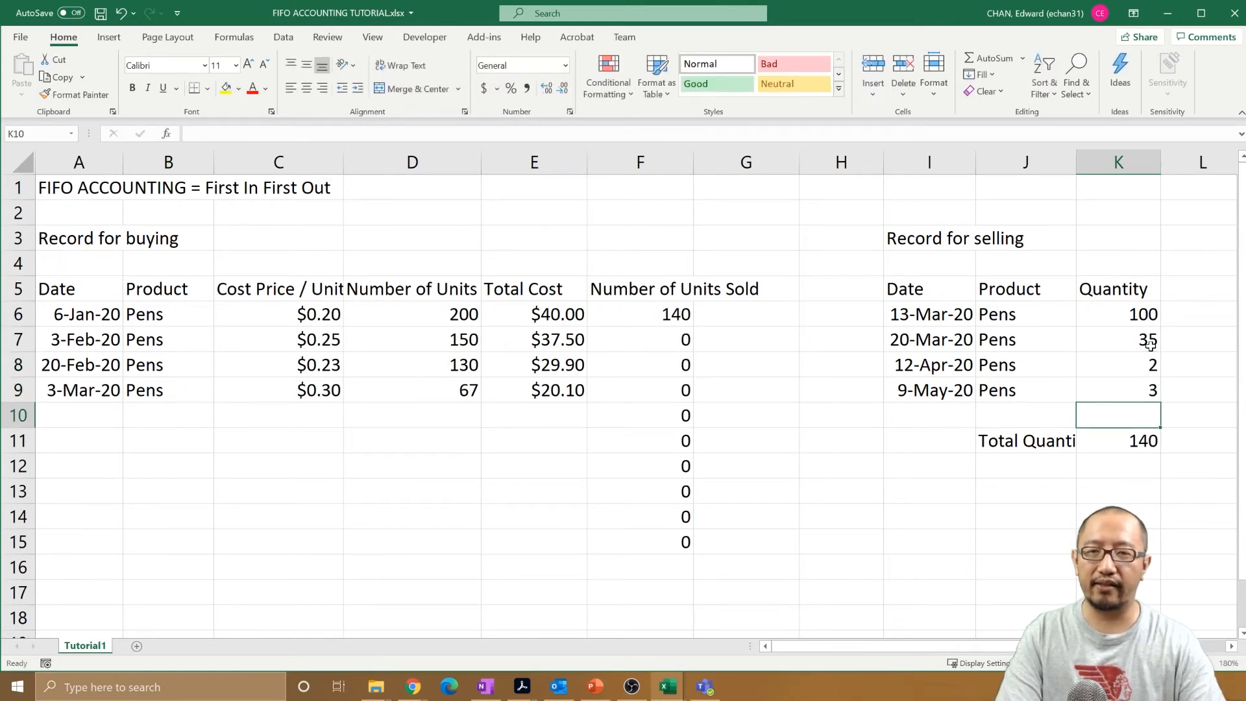
# Step: Check the total quantity sold in K11, and set the 20-Mar-20 sale to 70 and the 12-Apr-20 sale to 30
pyautogui.click(1138, 450)
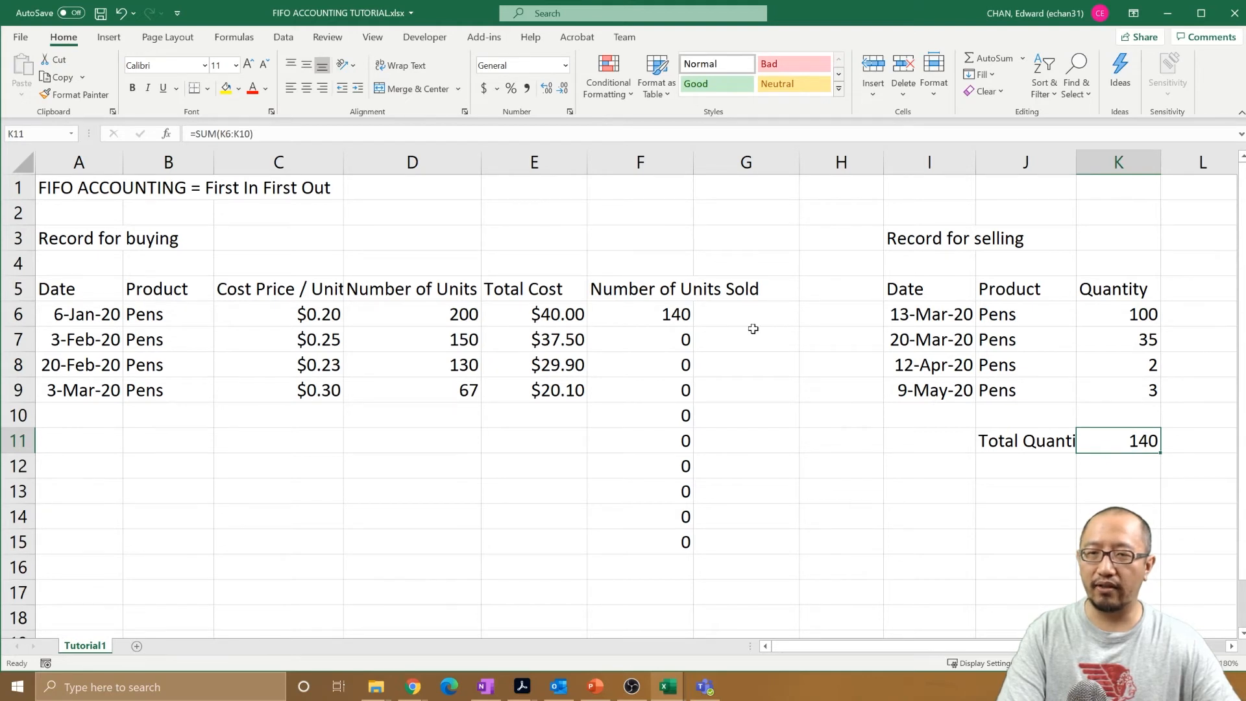
pyautogui.click(1143, 348)
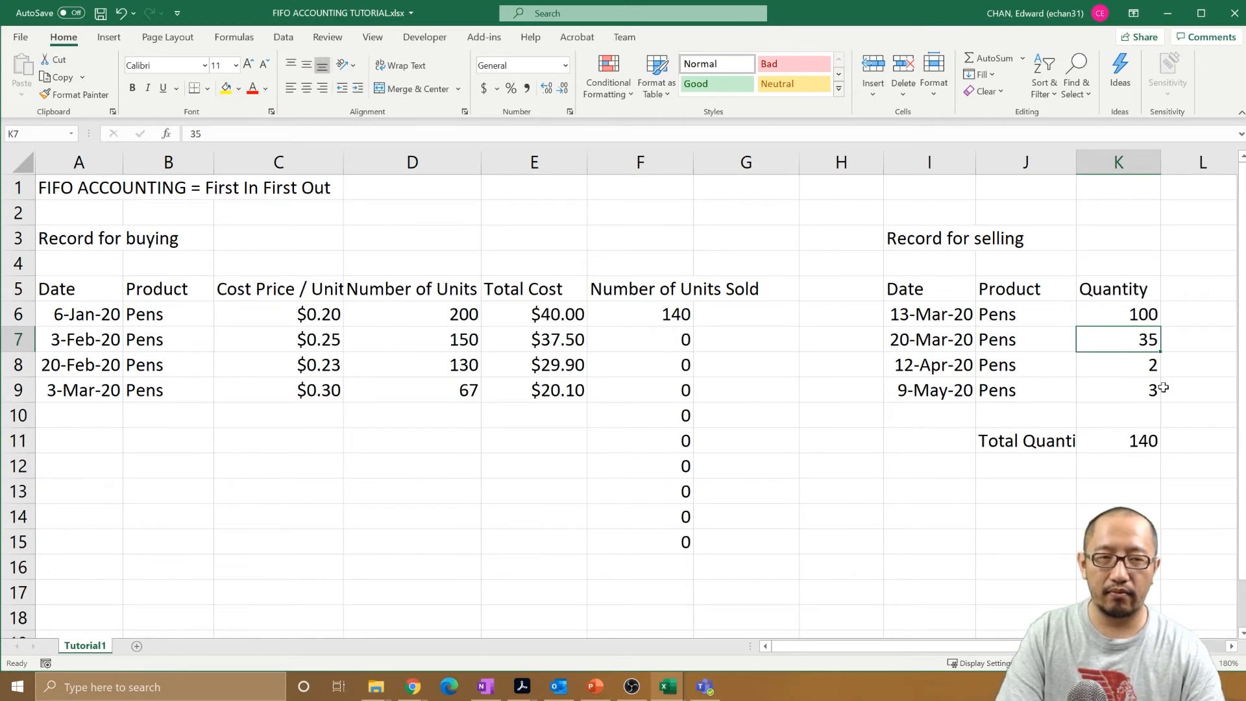
pyautogui.write('70')
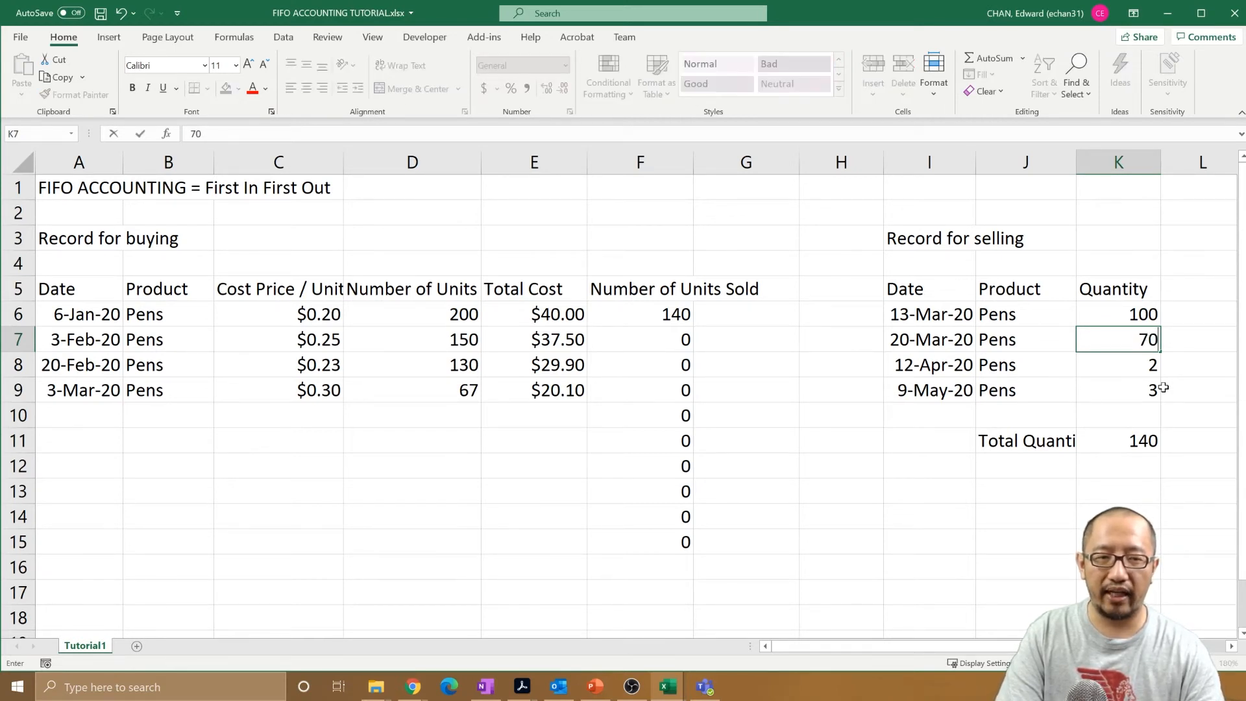
pyautogui.press('Return')
pyautogui.write('2')
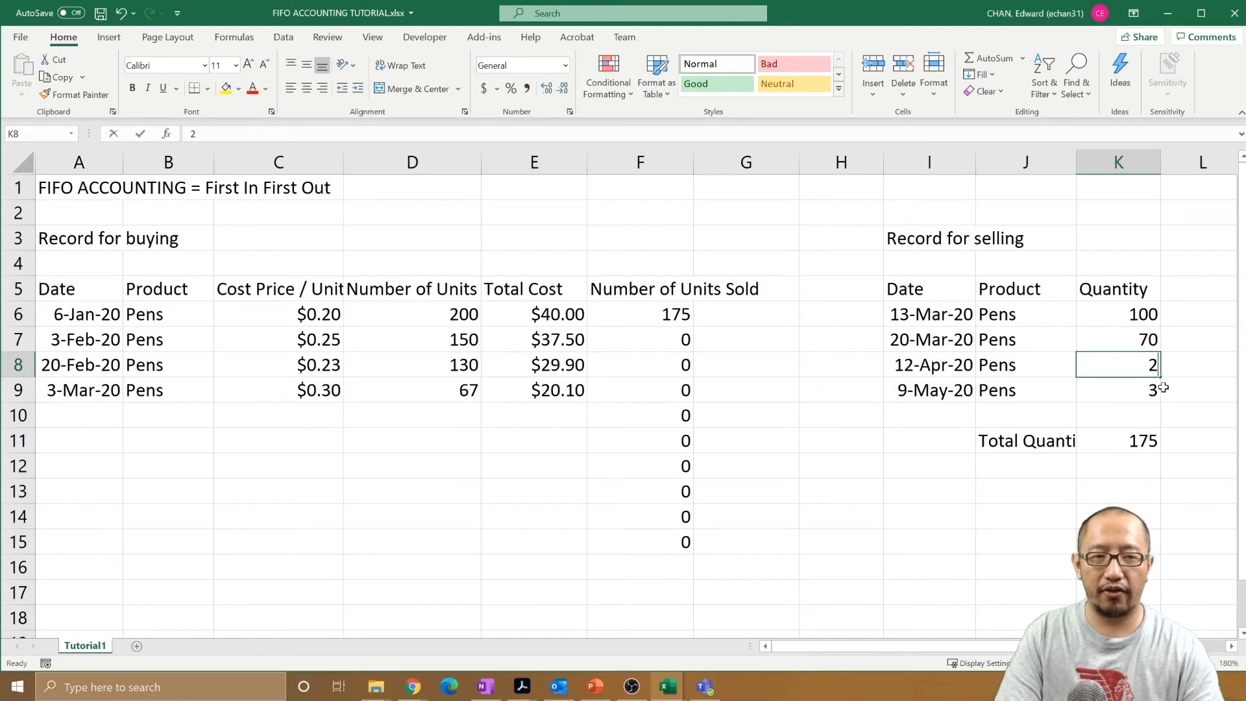
pyautogui.write('0')
pyautogui.press('Return')
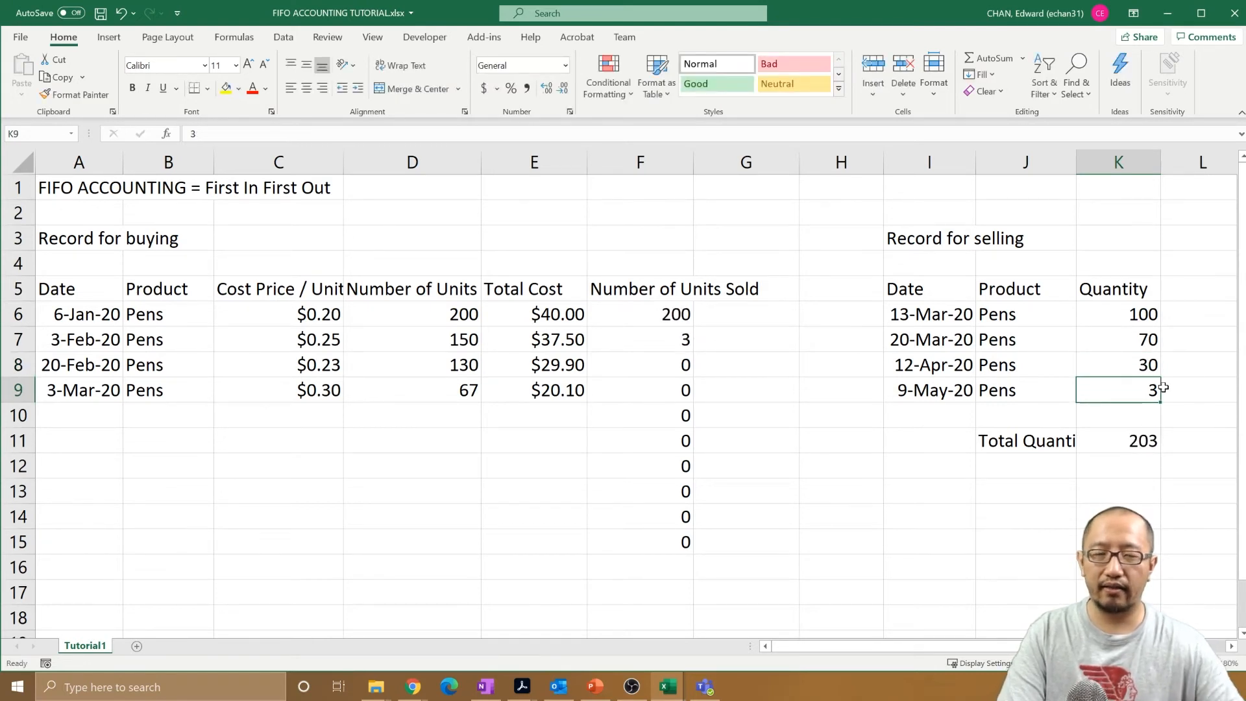
# Step: Examine the units-sold formulas in F6, F7 and F8 to compare how each allocates the total quantity sold
pyautogui.click(638, 307)
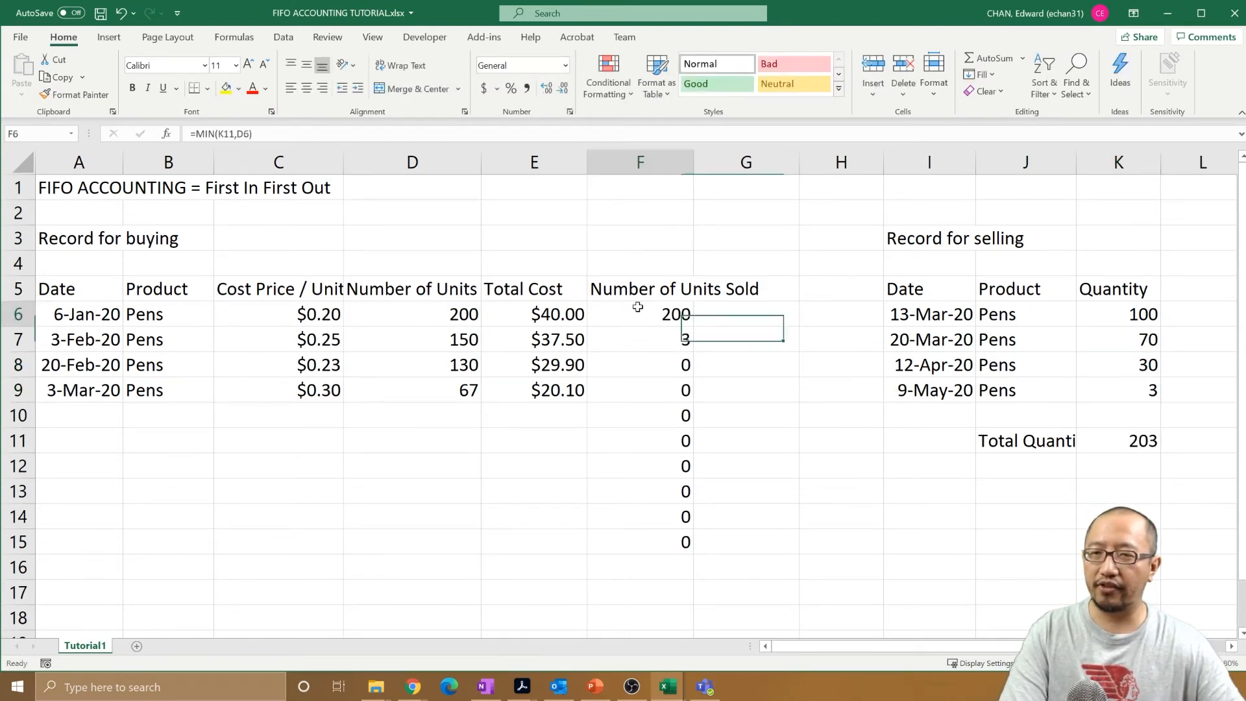
pyautogui.click(689, 339)
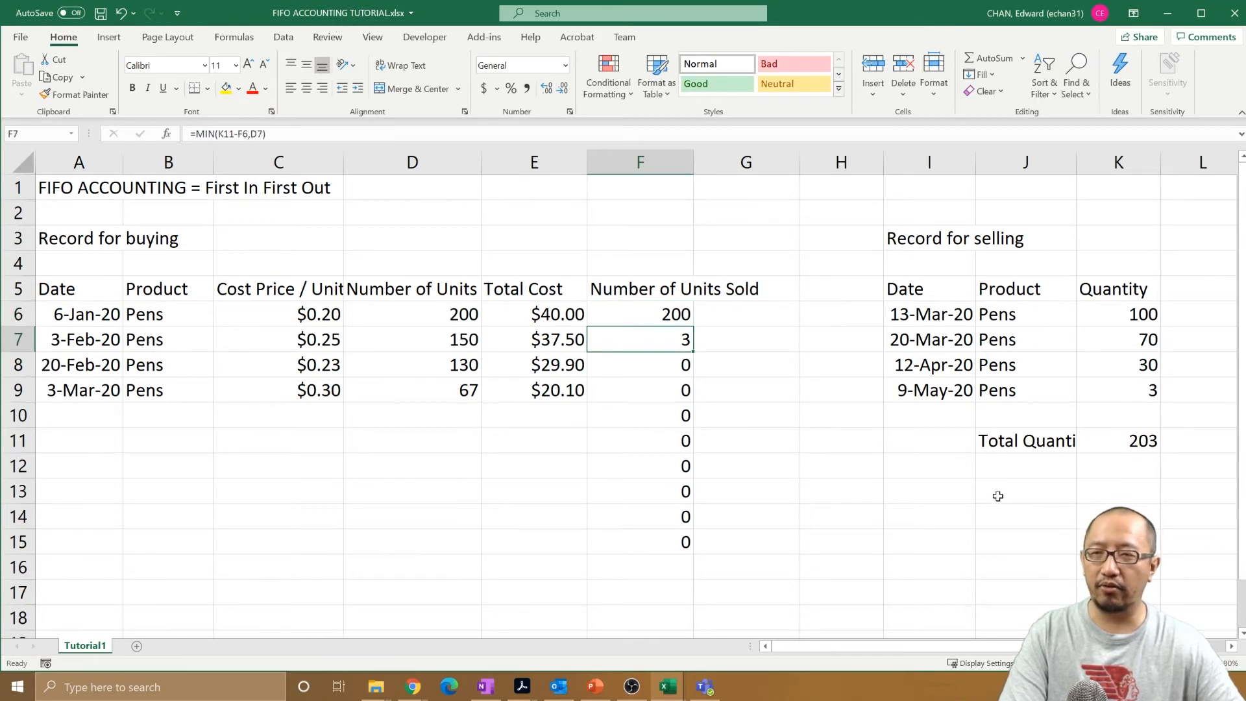
pyautogui.click(685, 362)
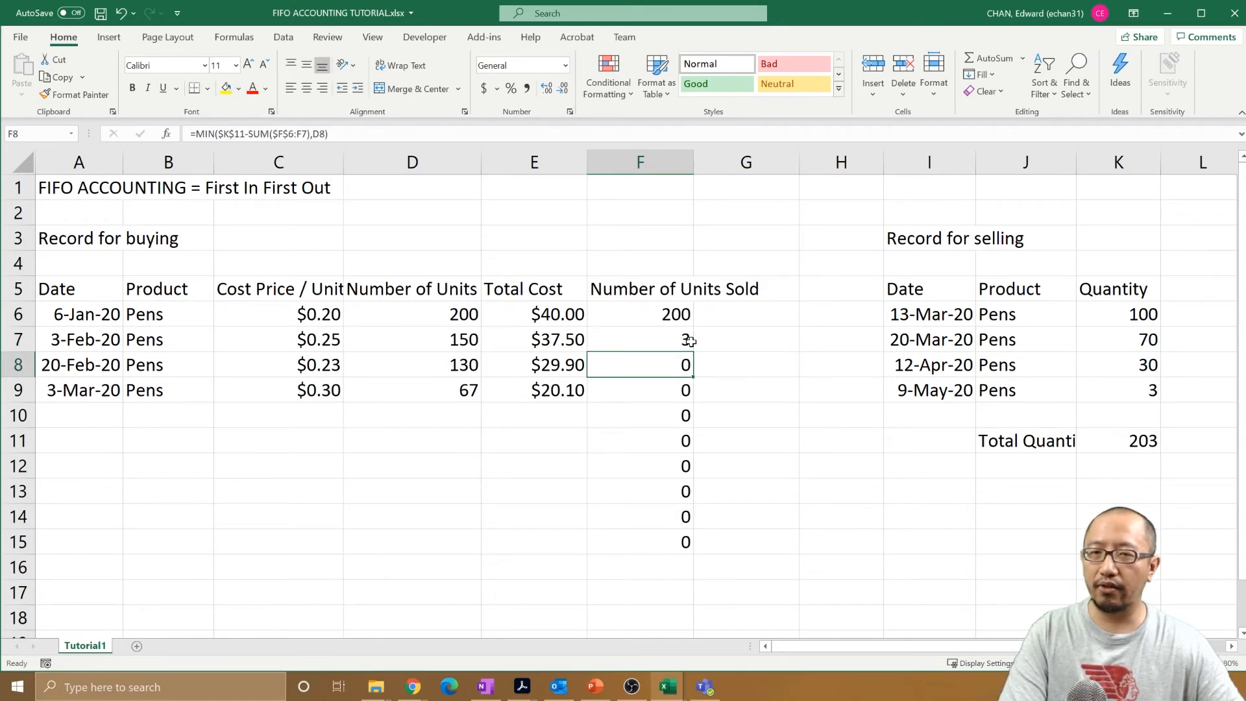
pyautogui.click(690, 341)
pyautogui.click(676, 314)
pyautogui.click(681, 340)
pyautogui.click(670, 367)
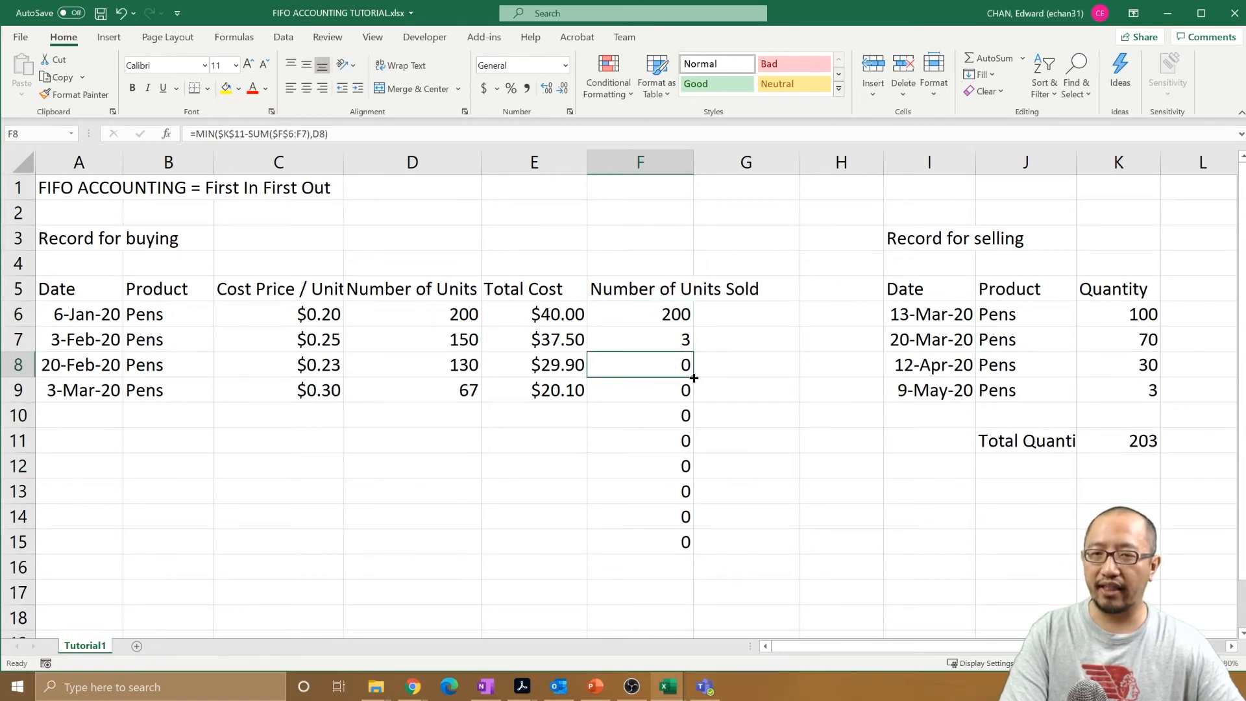
pyautogui.click(675, 336)
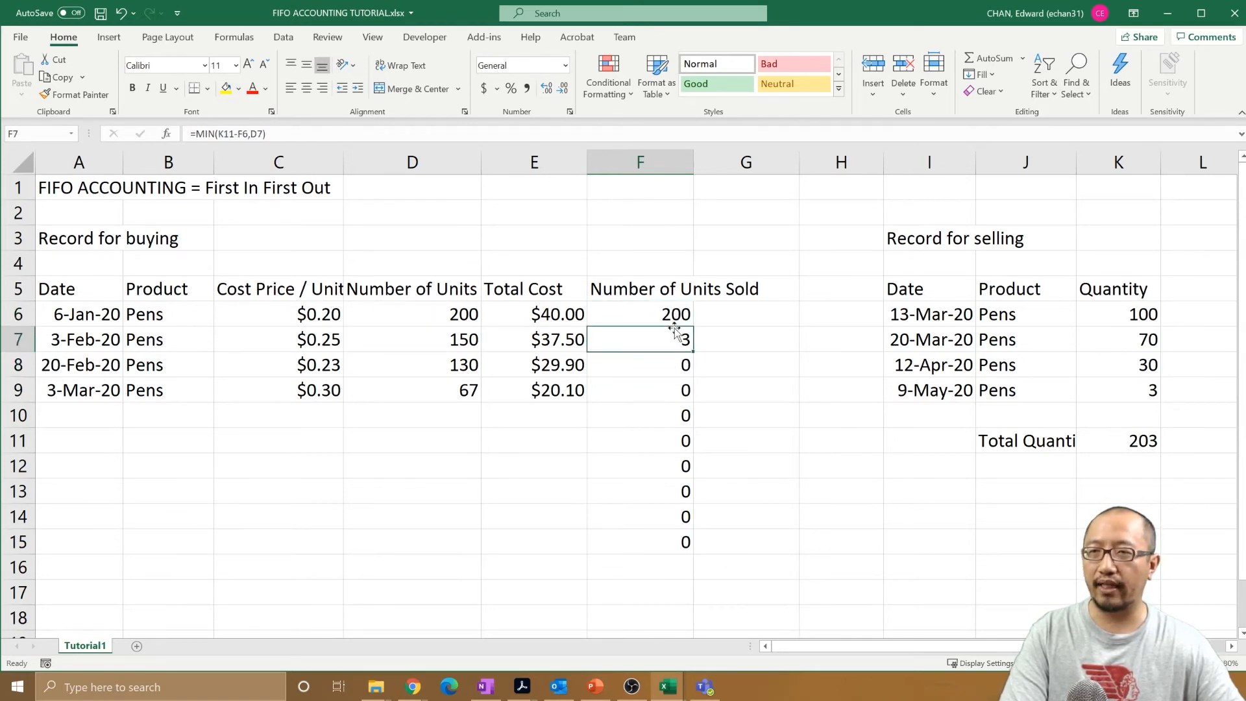
pyautogui.click(670, 366)
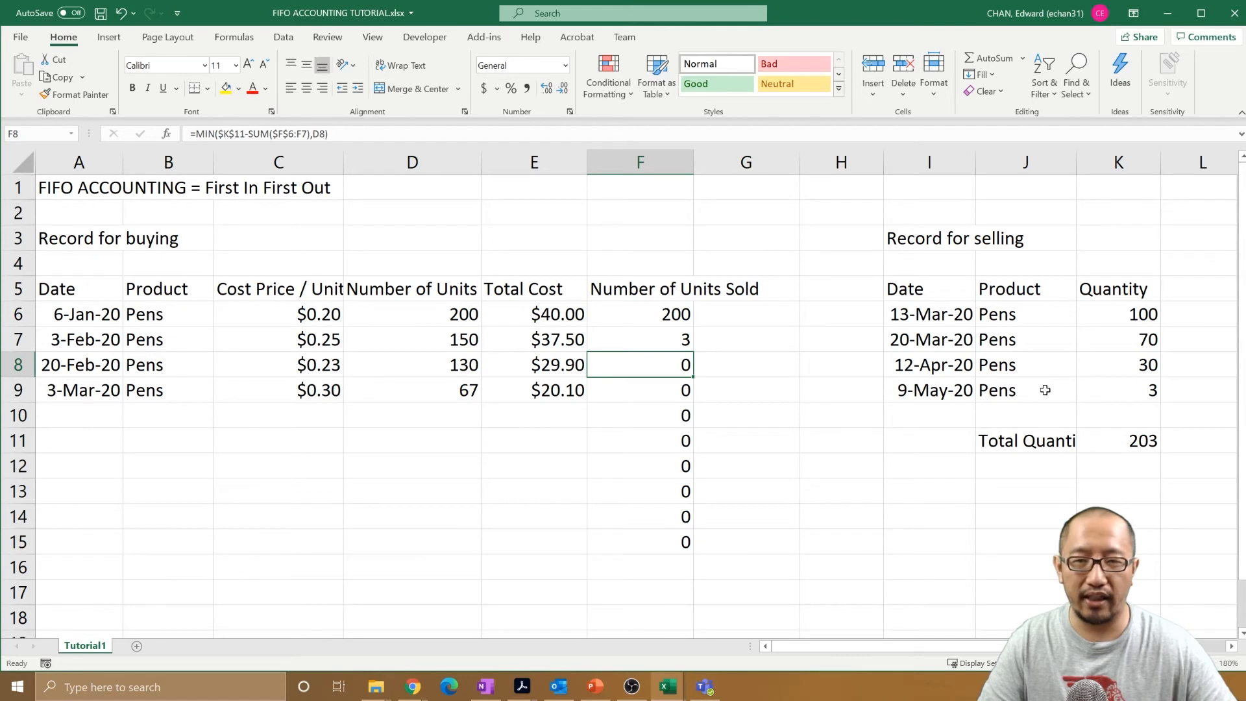
# Step: Add the column heading "Cost Of Units Sold" in G5, beside the Number of Units Sold column
pyautogui.click(798, 297)
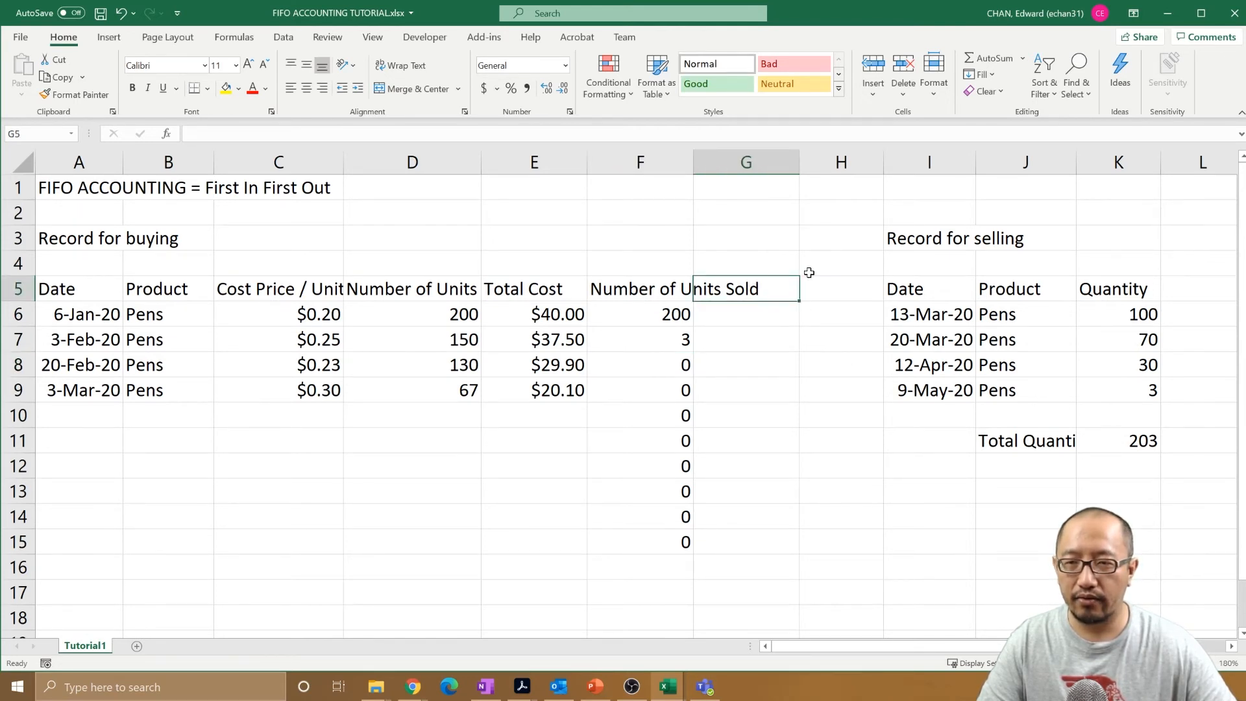
pyautogui.click(542, 290)
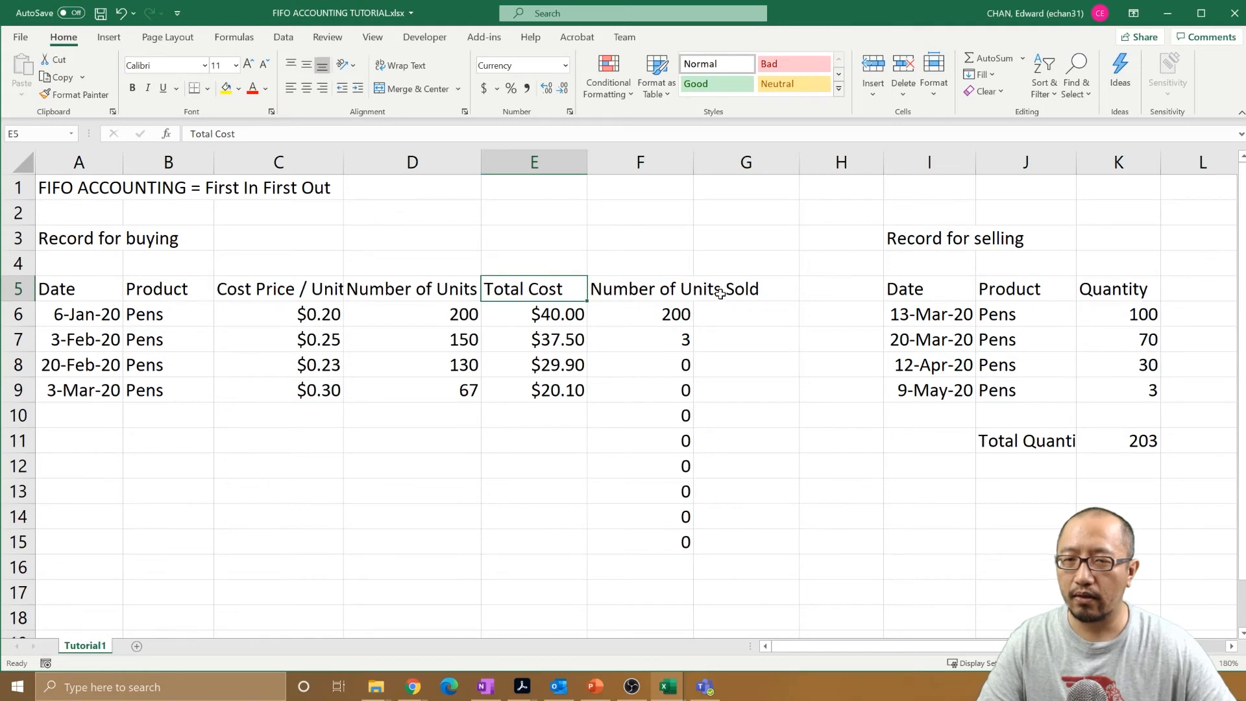
pyautogui.click(744, 293)
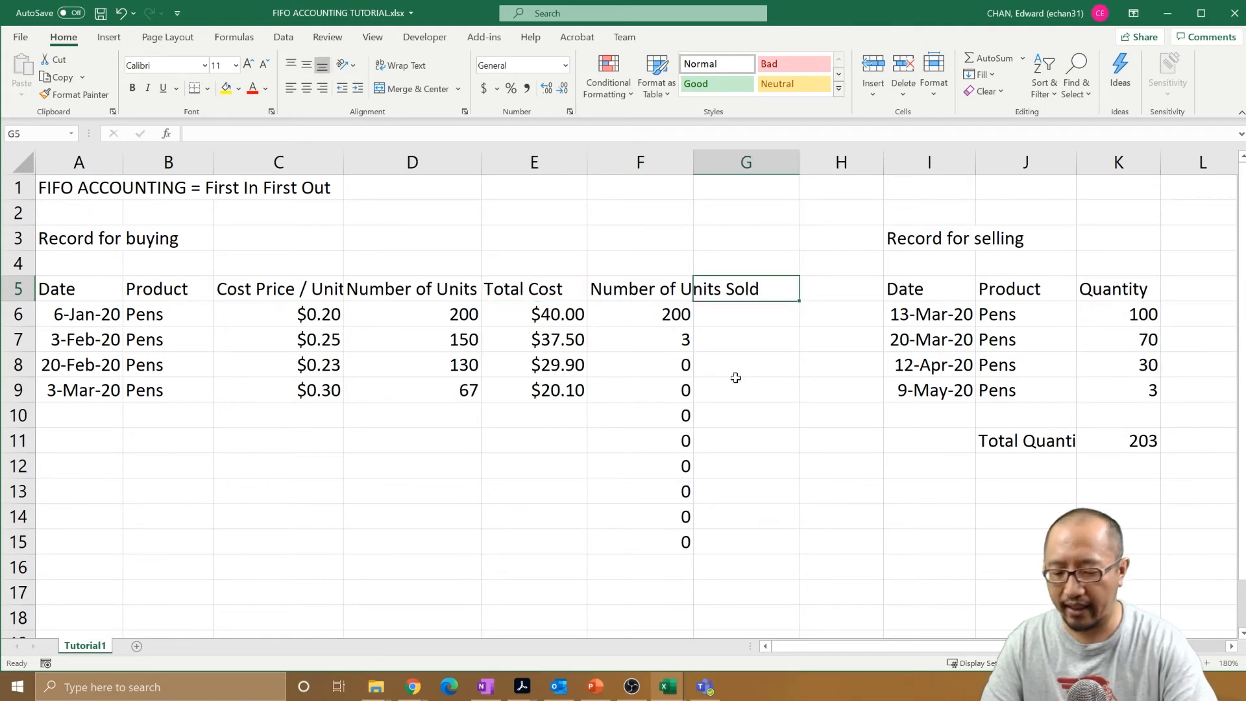
pyautogui.write('Cost Of')
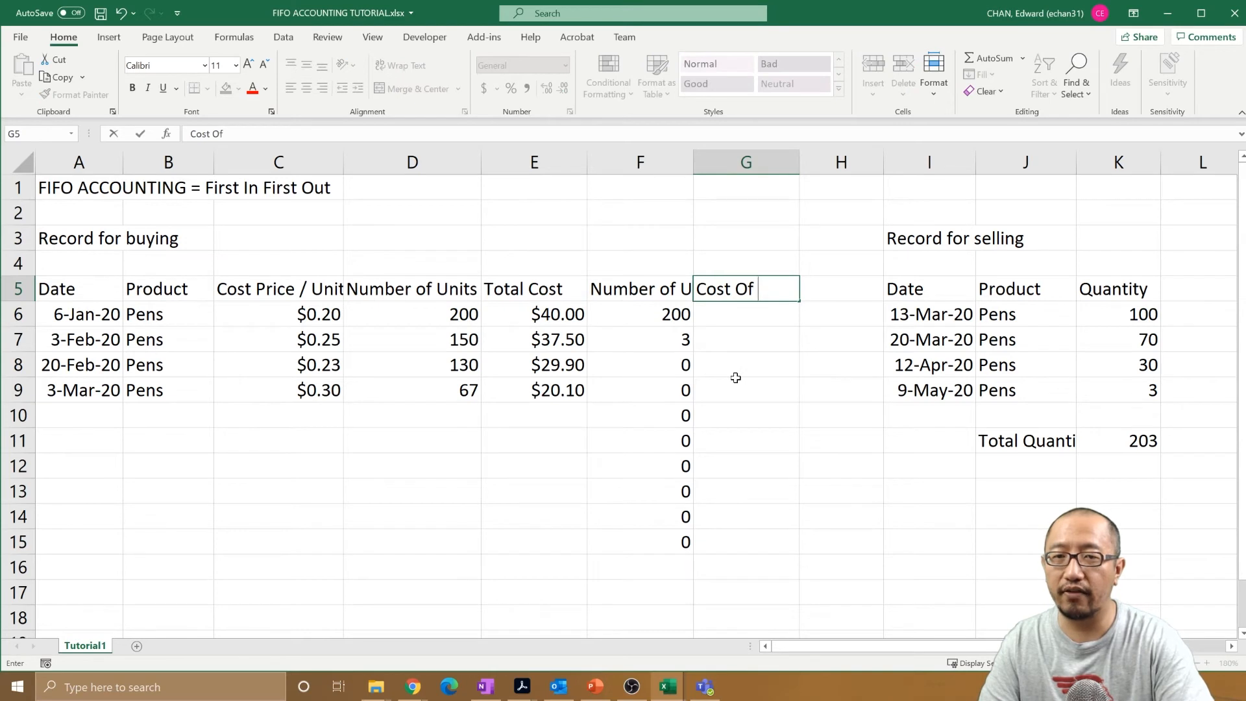
pyautogui.write(' Units Sold')
pyautogui.press('Return')
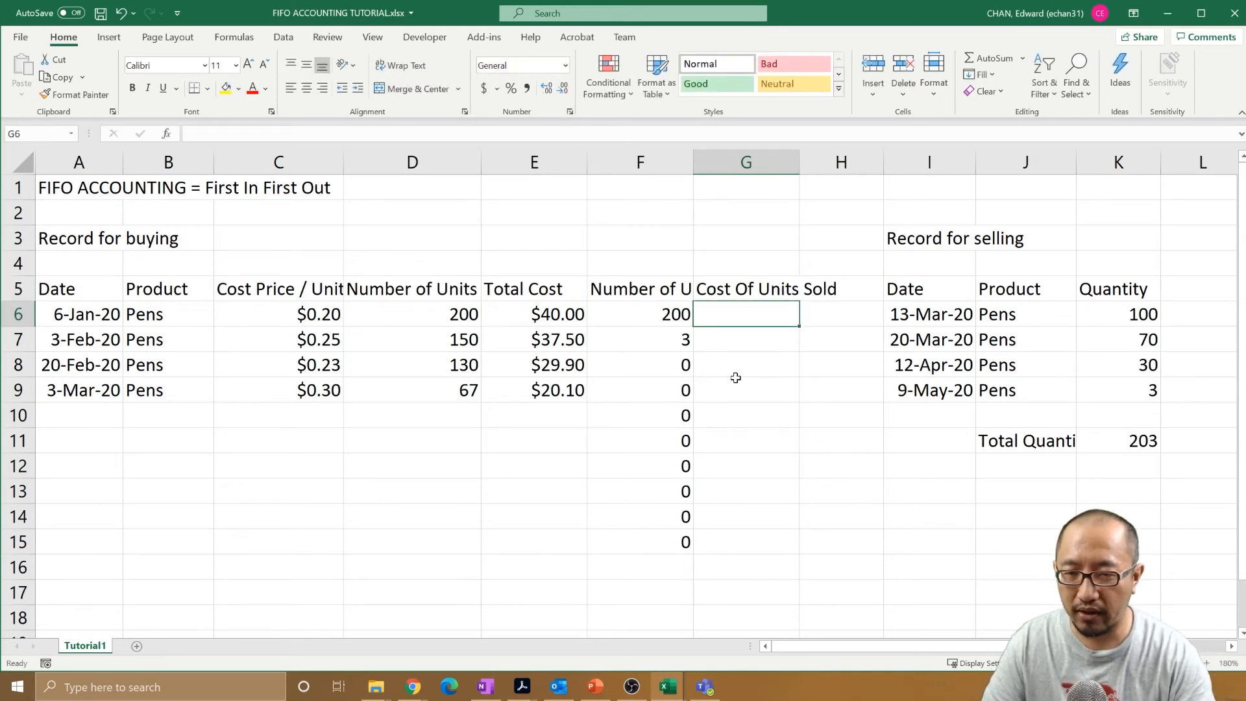
# Step: Calculate the first batch's cost of units sold in G6 with the formula =F6*C6
pyautogui.write('=')
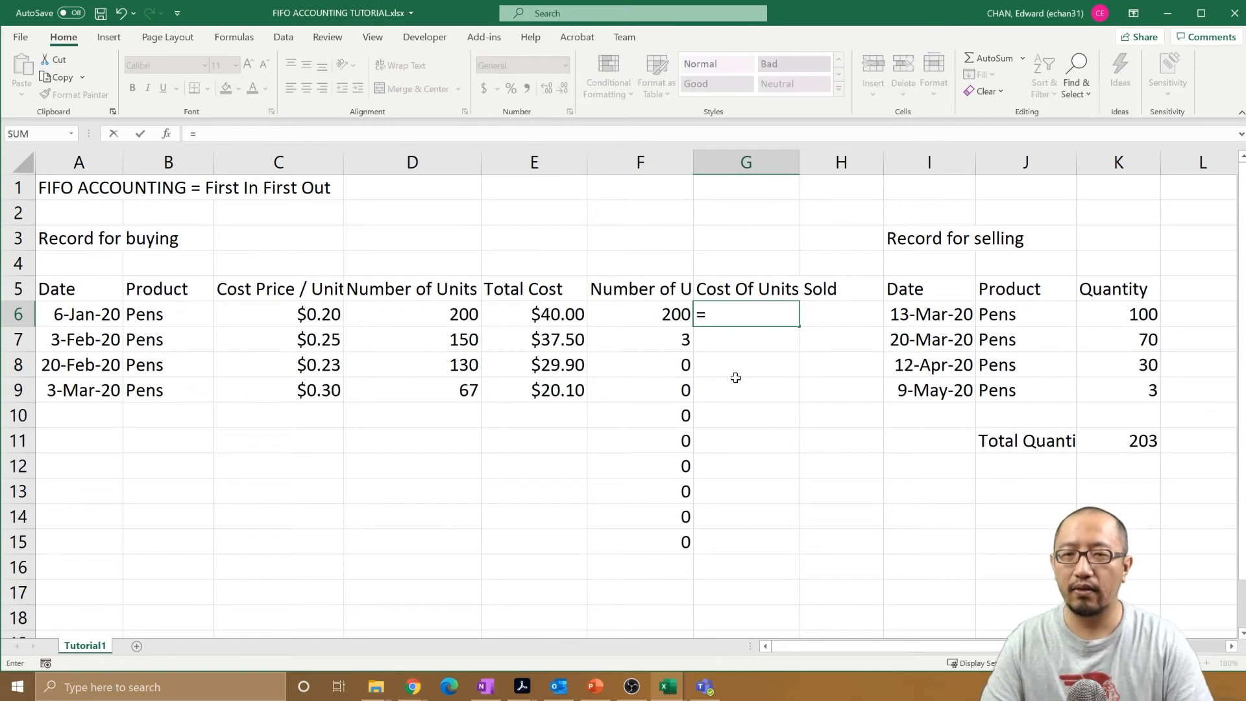
pyautogui.press('Left')
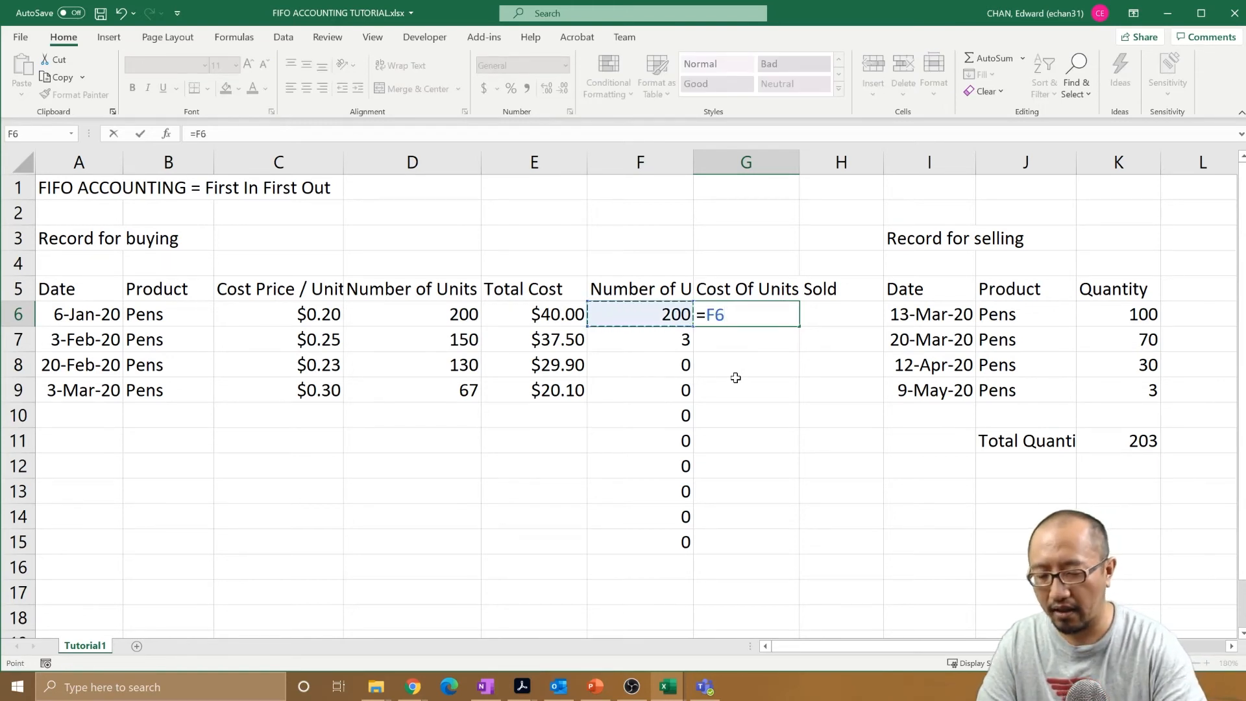
pyautogui.write('*')
pyautogui.press('Left')
pyautogui.press('Left')
pyautogui.press('Left')
pyautogui.press('Left')
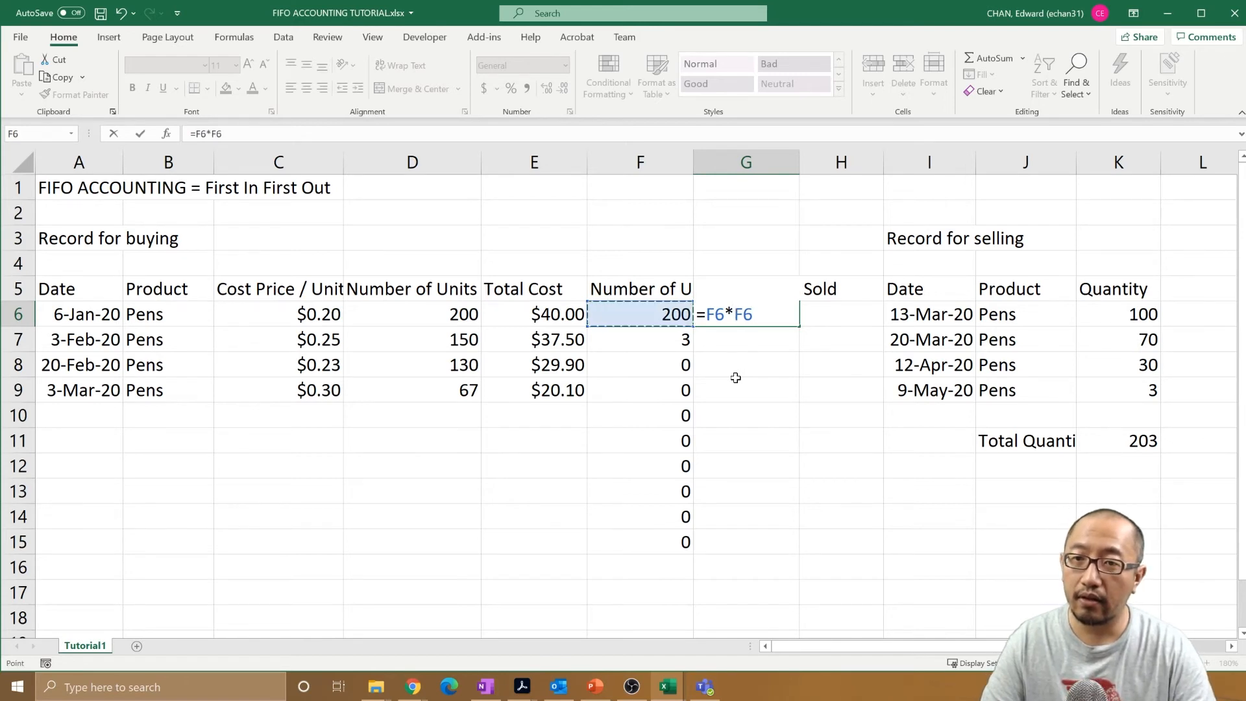
pyautogui.press('Return')
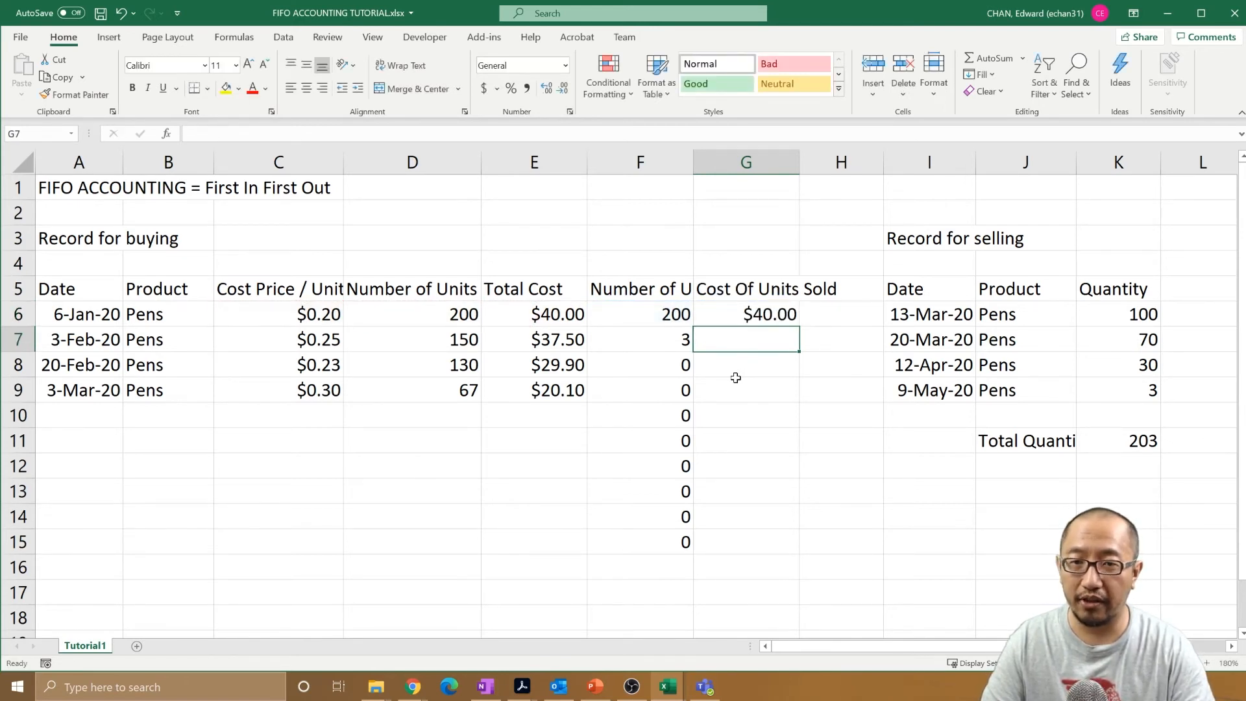
# Step: Fill the cost formula from G6 down through G15
pyautogui.click(764, 314)
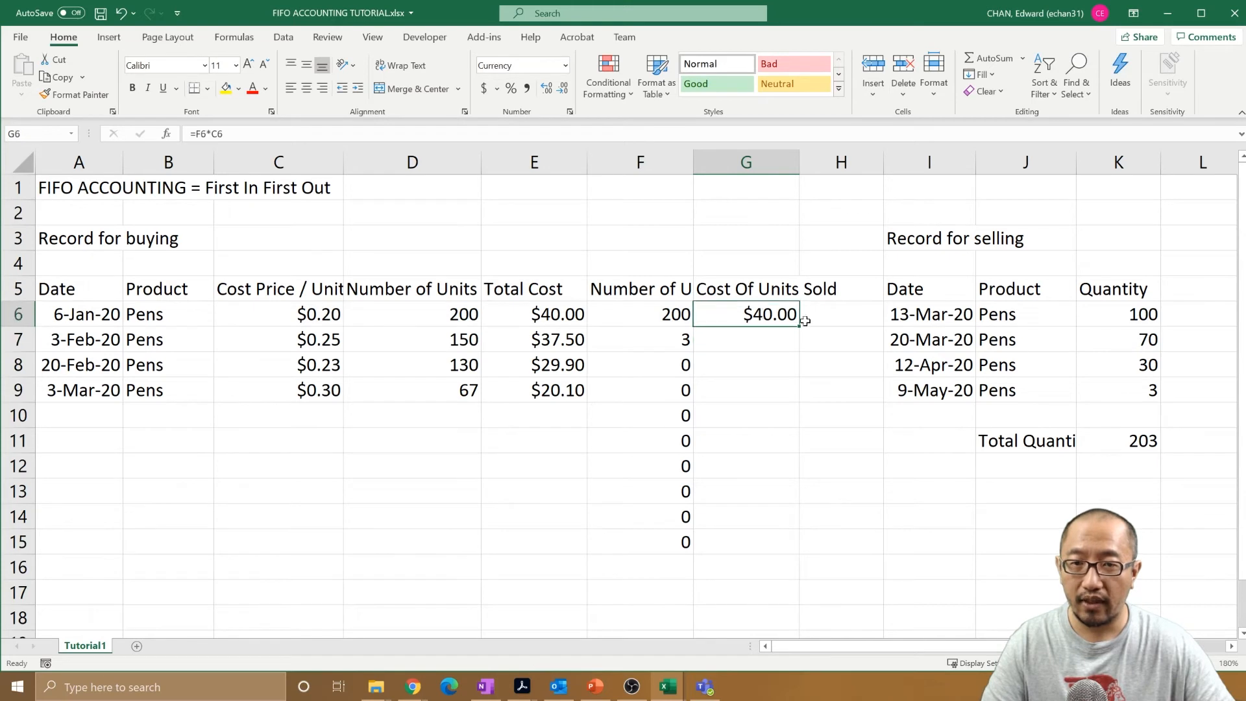
pyautogui.moveTo(801, 330); pyautogui.dragTo(799, 560)
pyautogui.click(844, 439)
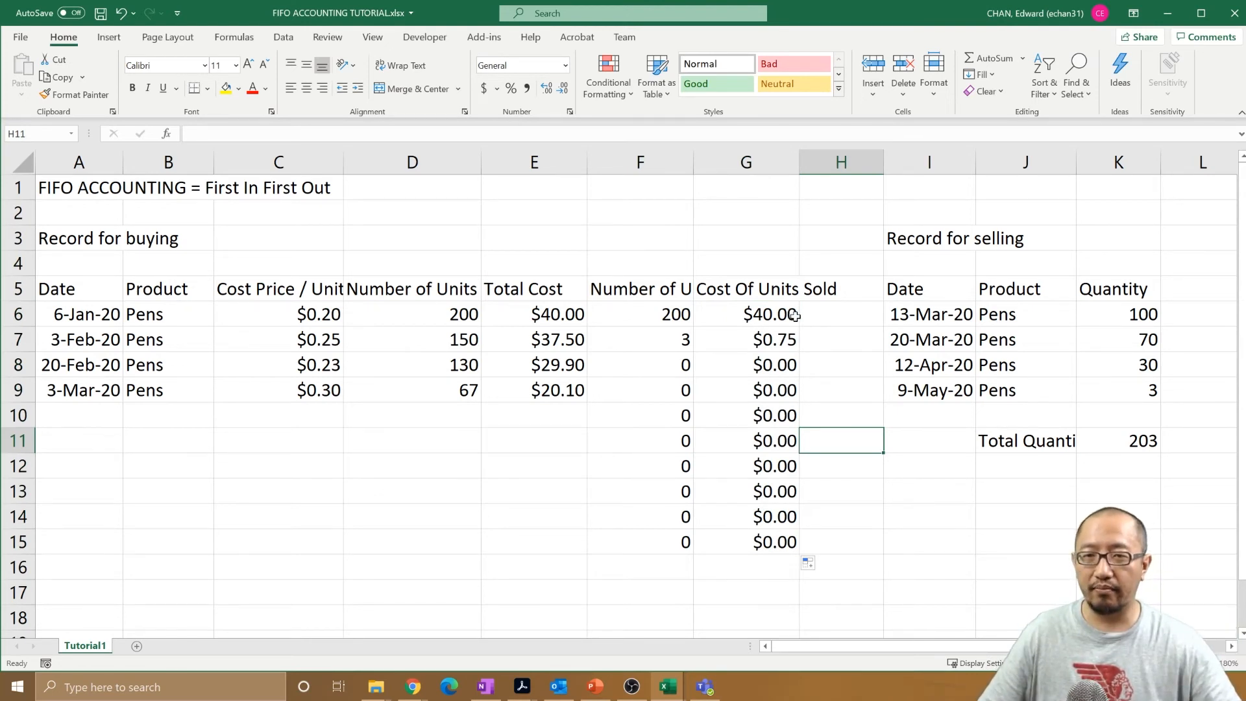
# Step: Compare the Total Cost values in E6:E9 with the Cost Of Units Sold values in G6:G15
pyautogui.moveTo(792, 313); pyautogui.dragTo(786, 542)
pyautogui.moveTo(568, 314); pyautogui.dragTo(548, 385)
pyautogui.moveTo(716, 323); pyautogui.dragTo(761, 538)
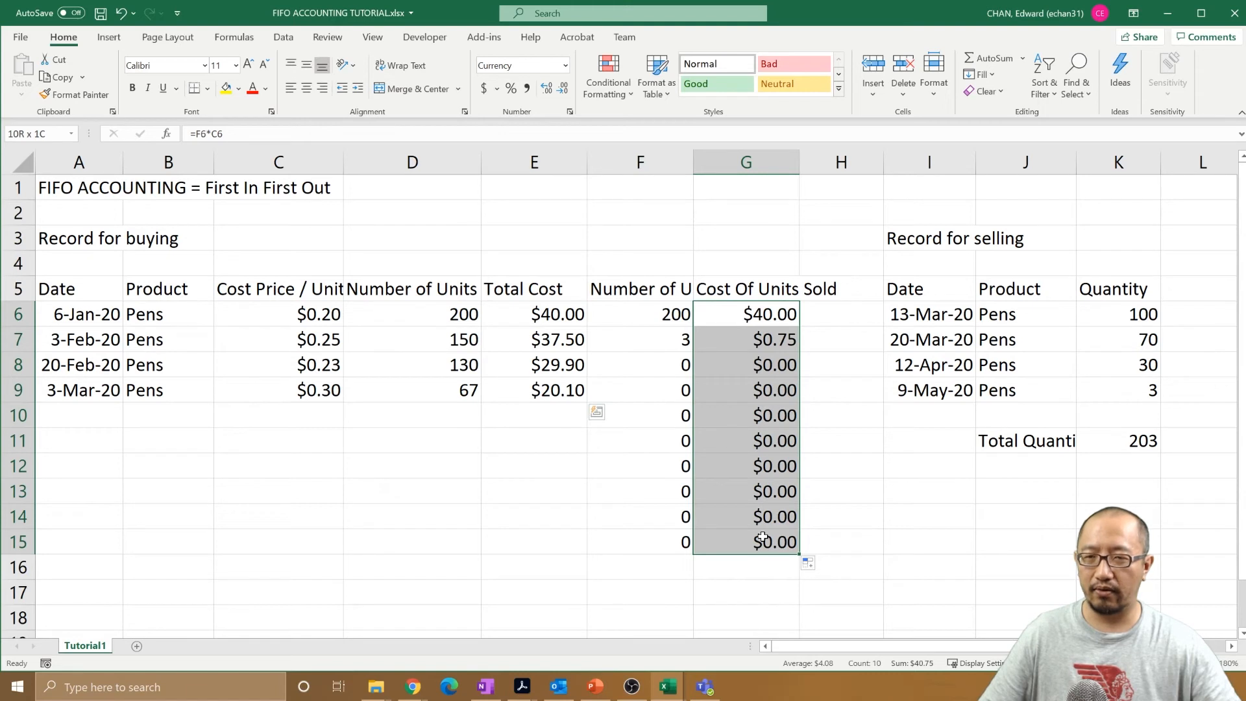
pyautogui.moveTo(547, 287); pyautogui.dragTo(550, 390)
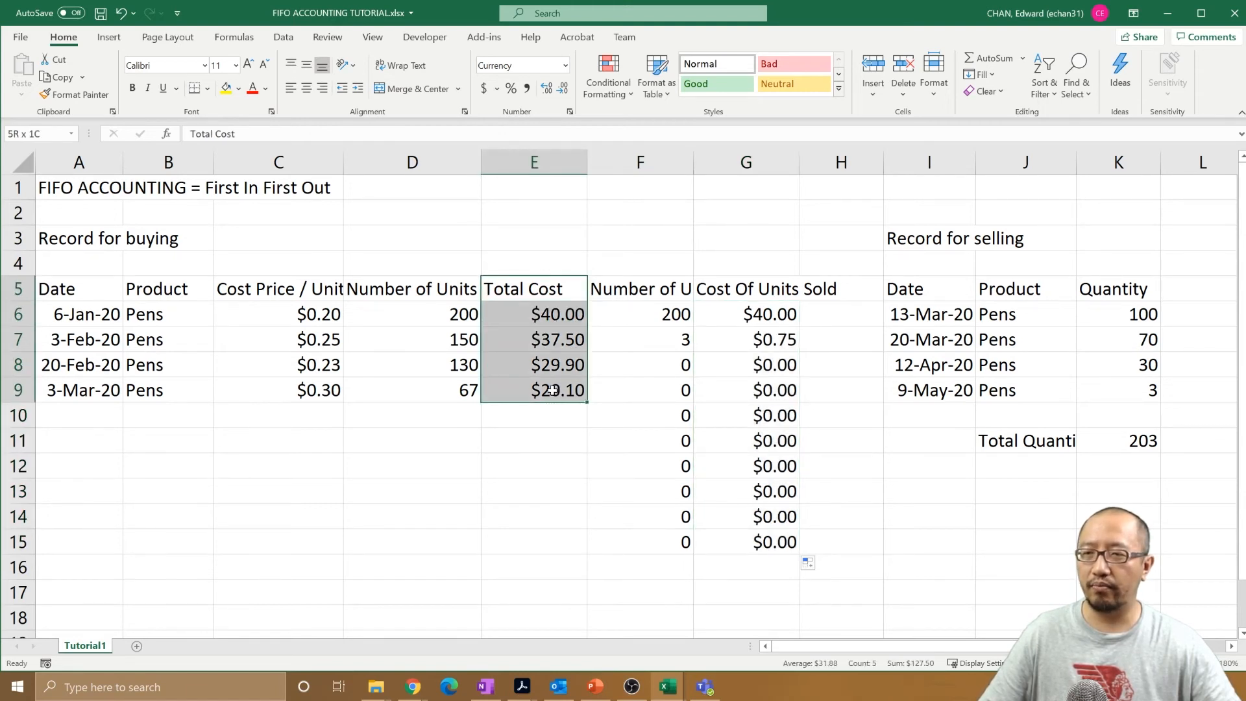
pyautogui.moveTo(552, 390); pyautogui.dragTo(552, 390)
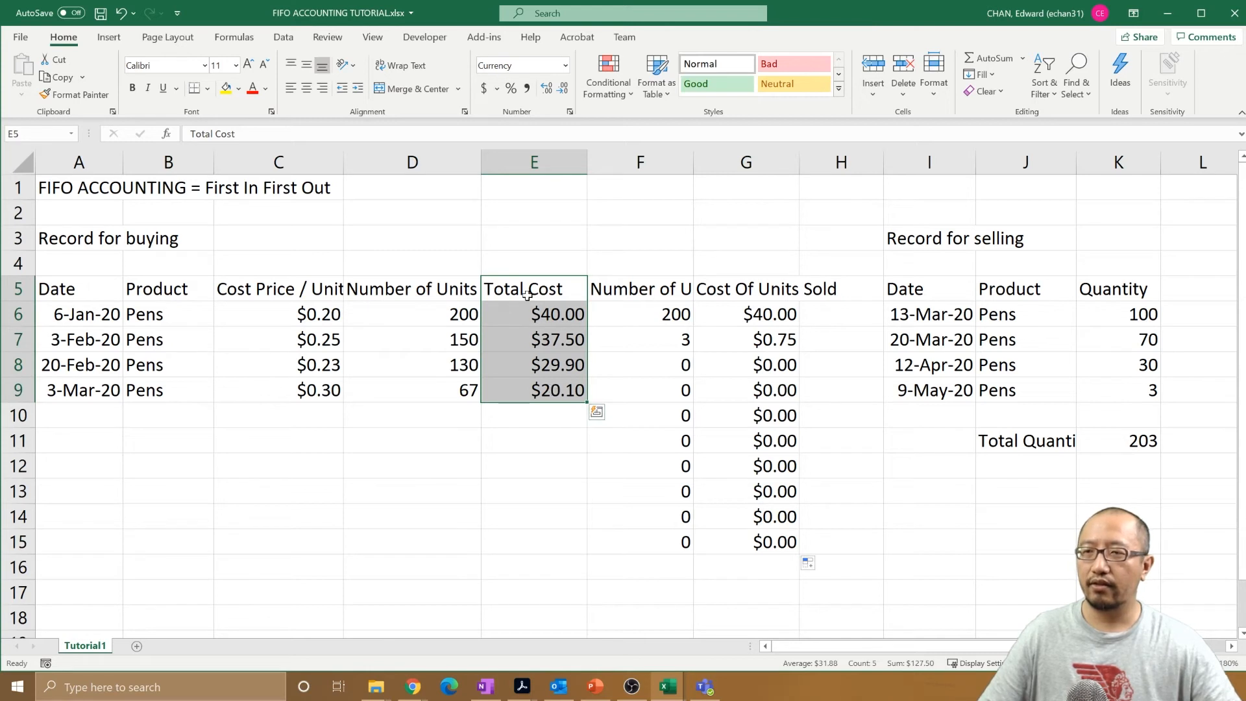
pyautogui.moveTo(542, 294); pyautogui.dragTo(552, 389)
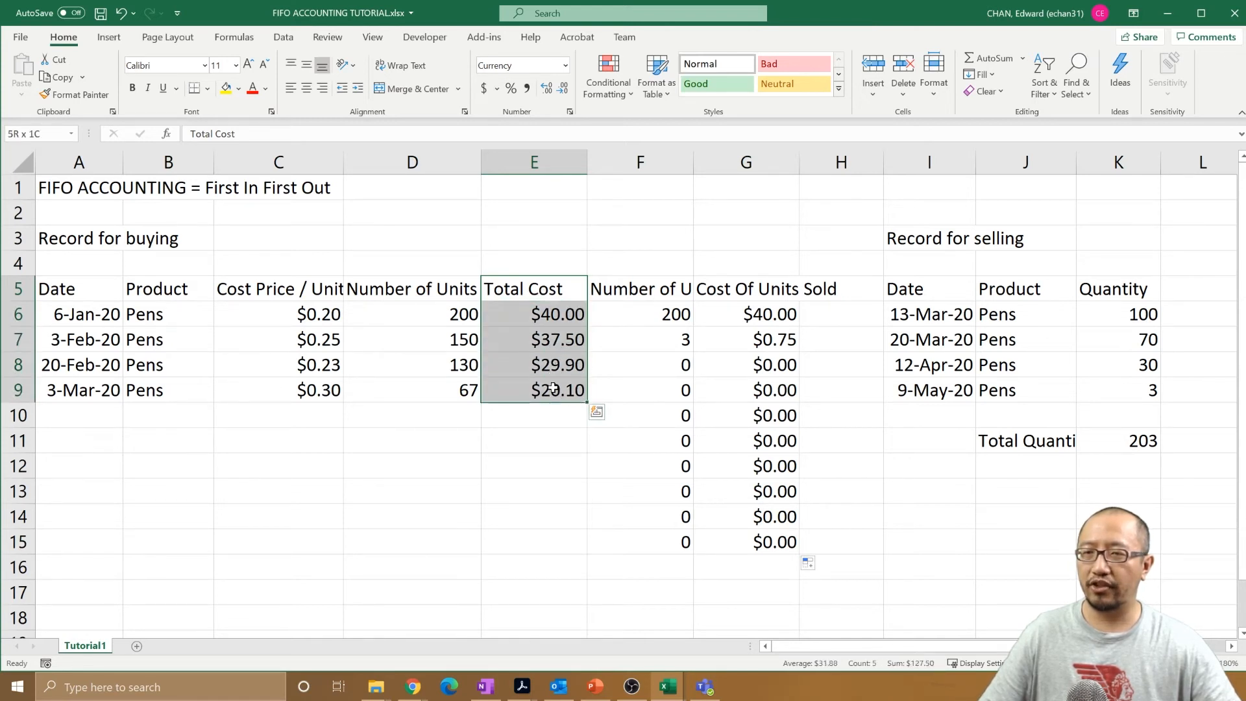
pyautogui.moveTo(721, 290); pyautogui.dragTo(780, 533)
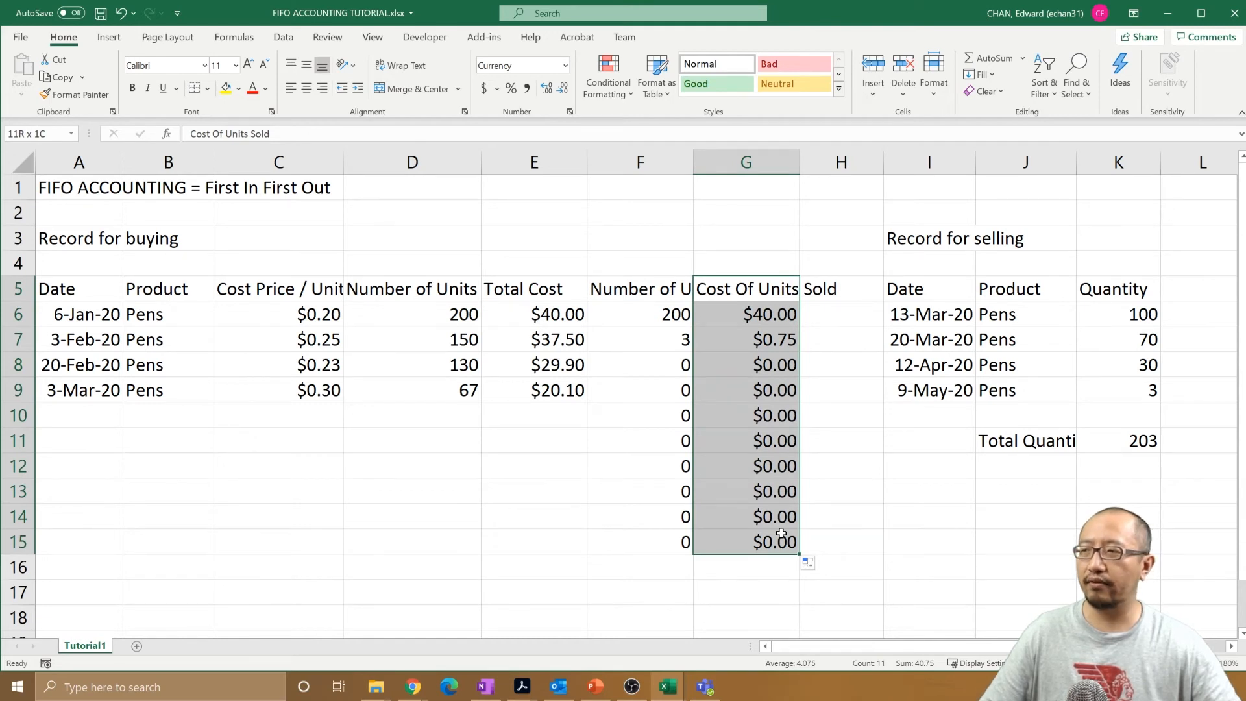
pyautogui.moveTo(781, 533); pyautogui.dragTo(781, 534)
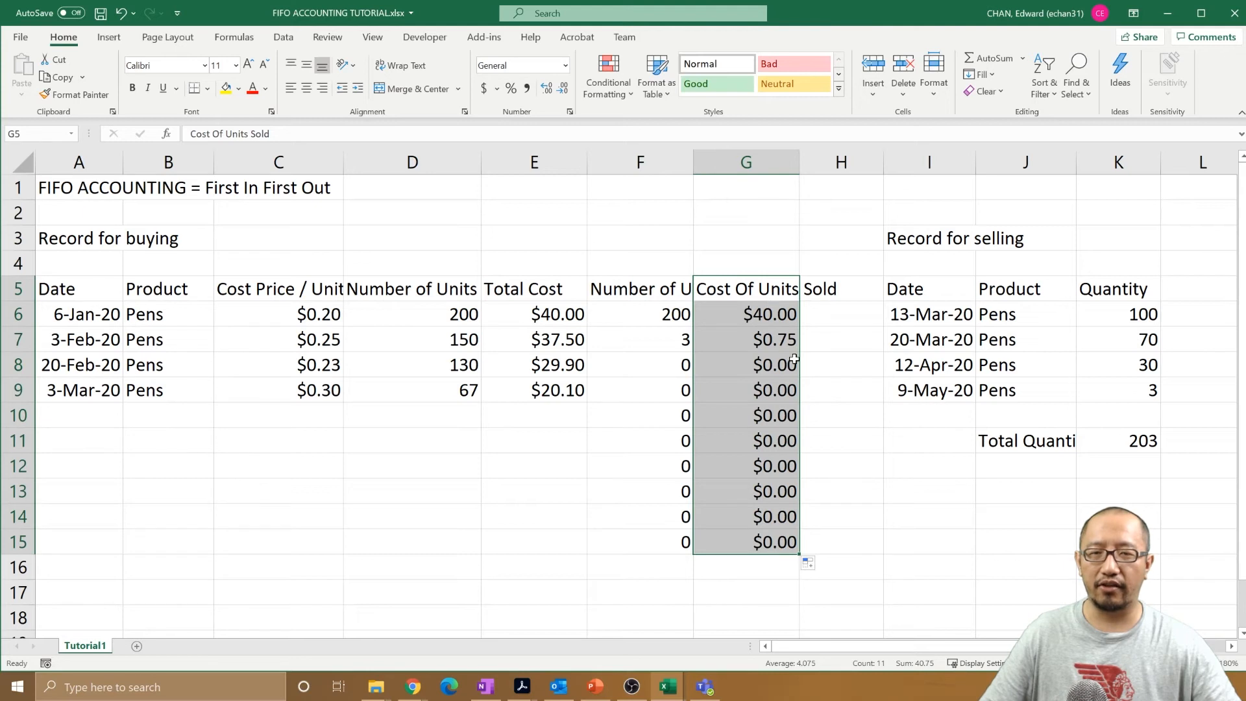
# Step: Try a quantity of 30 for the 13-Mar-20 sale and check the first batch's units sold and cost in F6 and G6
pyautogui.click(1153, 448)
pyautogui.click(1136, 318)
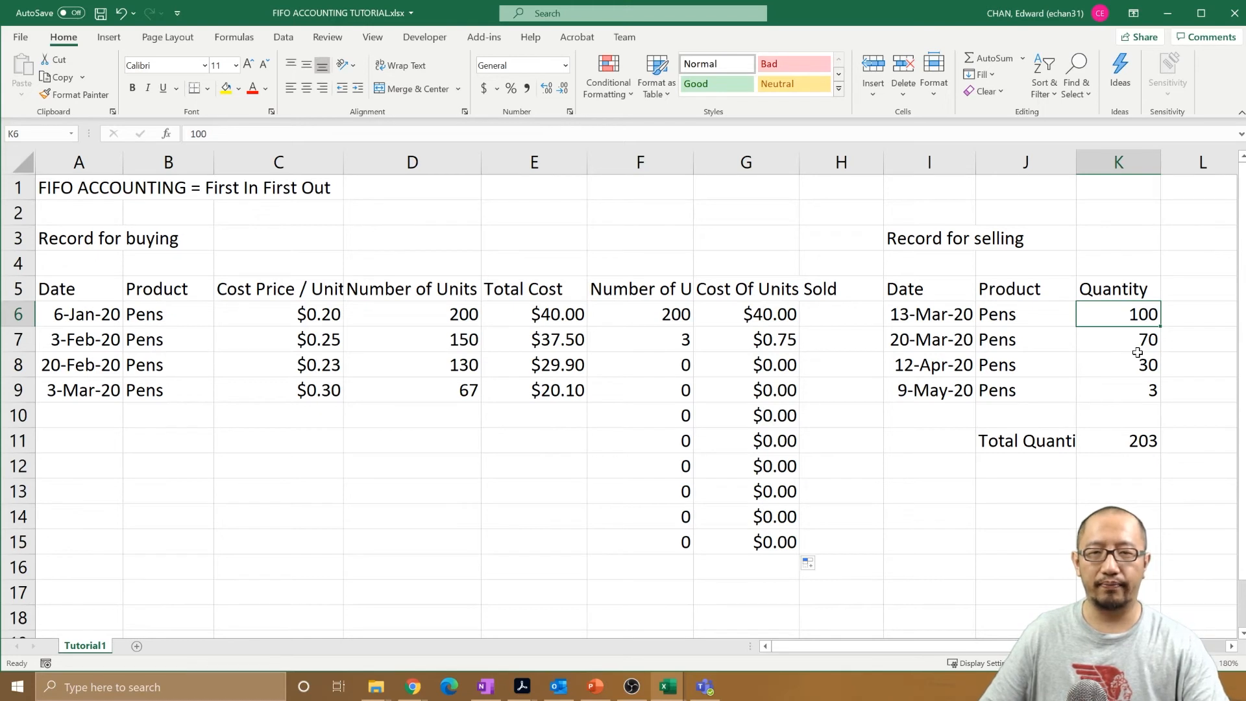
pyautogui.write('30')
pyautogui.press('Return')
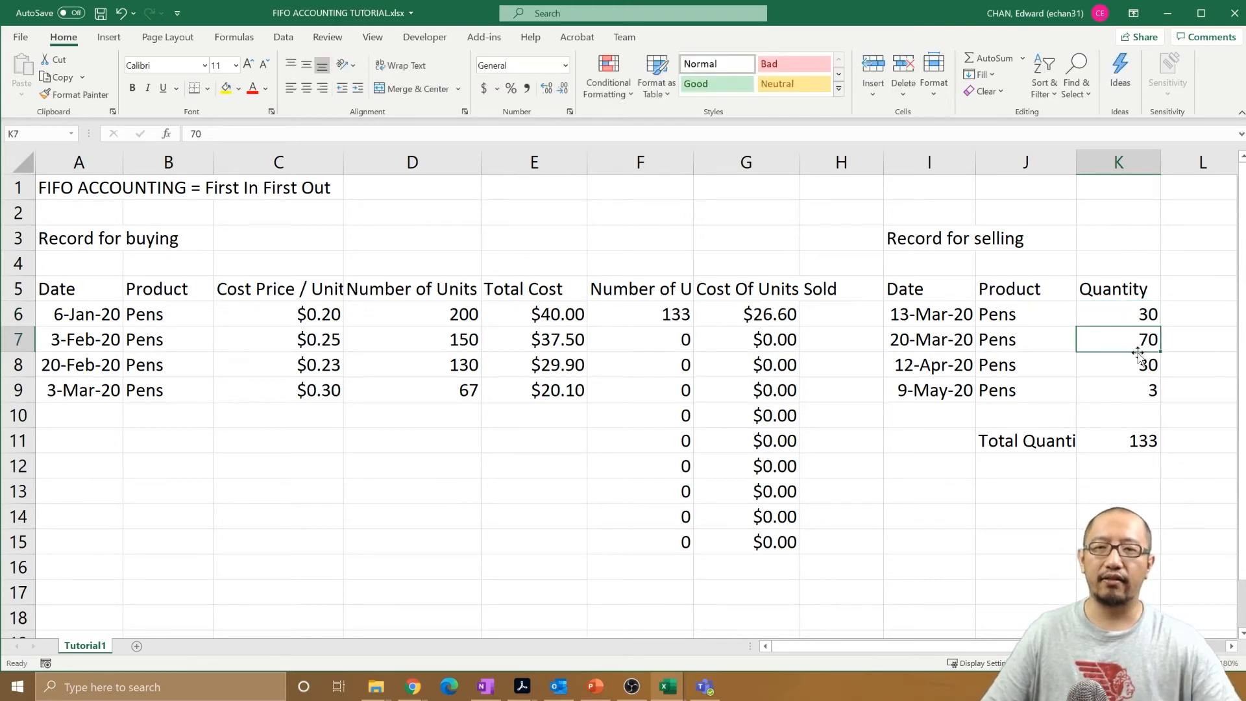
pyautogui.click(666, 314)
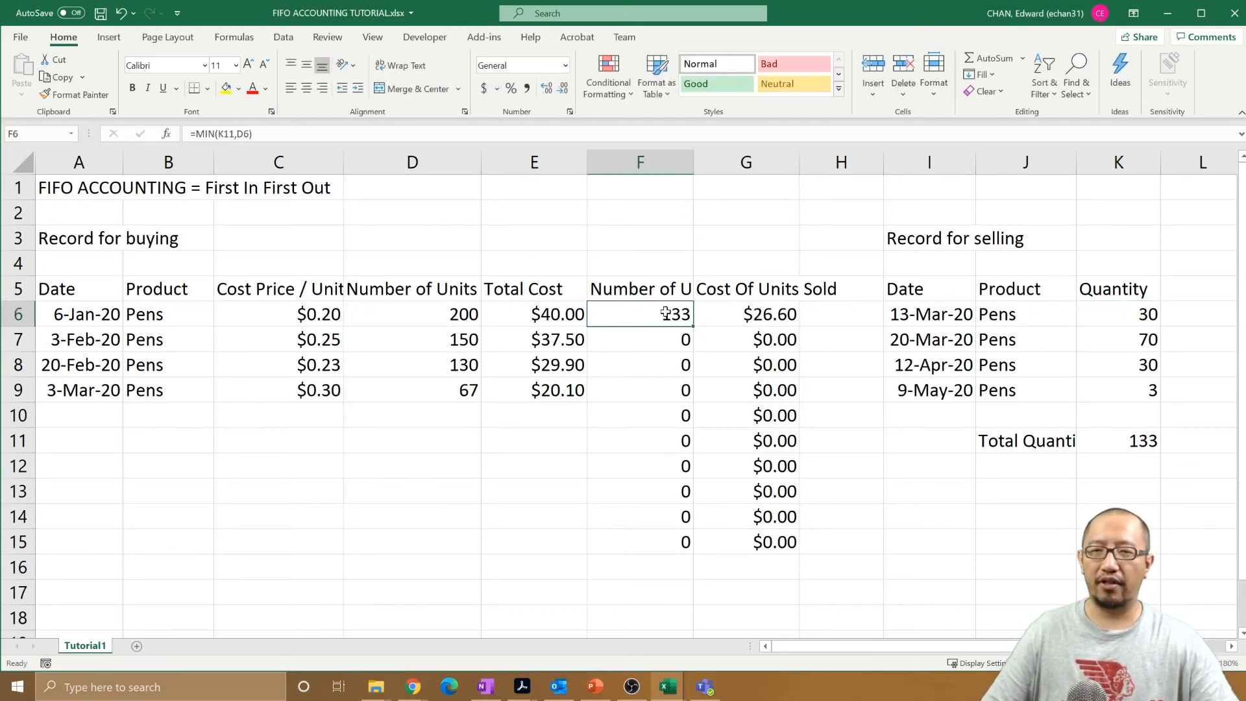
pyautogui.click(753, 314)
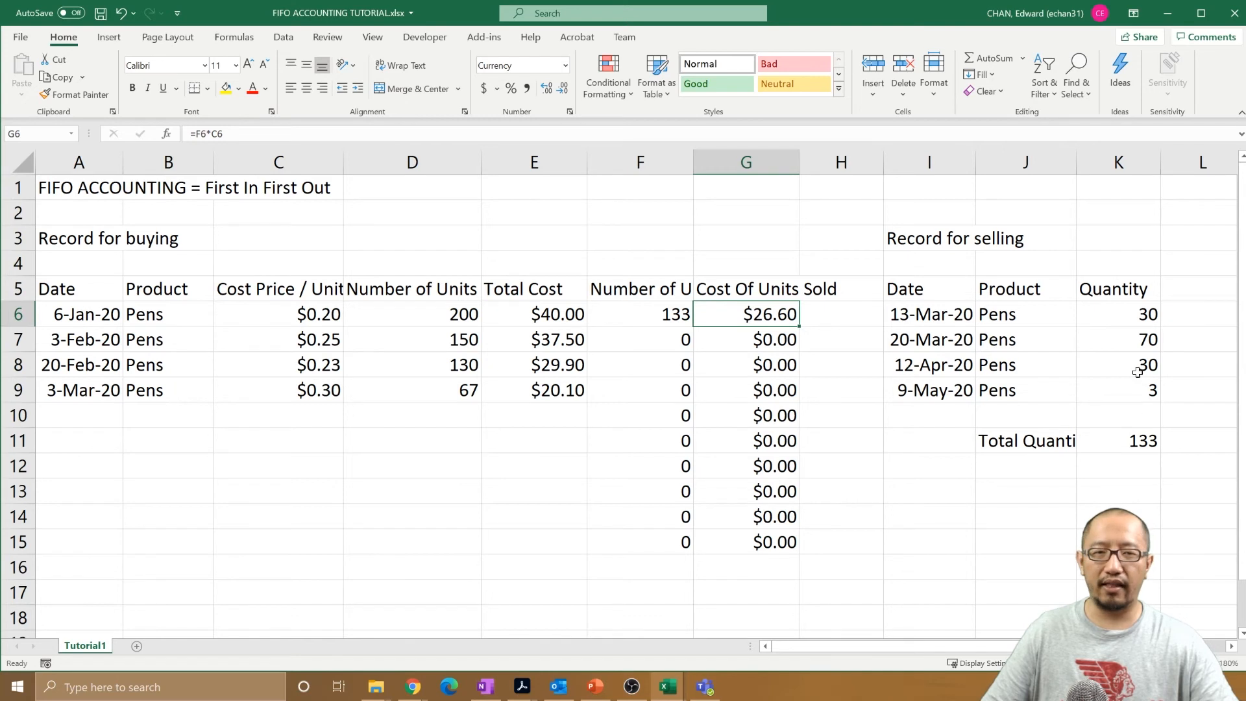
# Step: Set the sale quantities to 130 for 13-Mar-20, 89 for 20-Mar-20, 56 for 12-Apr-20 and 300 for 9-May-20
pyautogui.click(1147, 337)
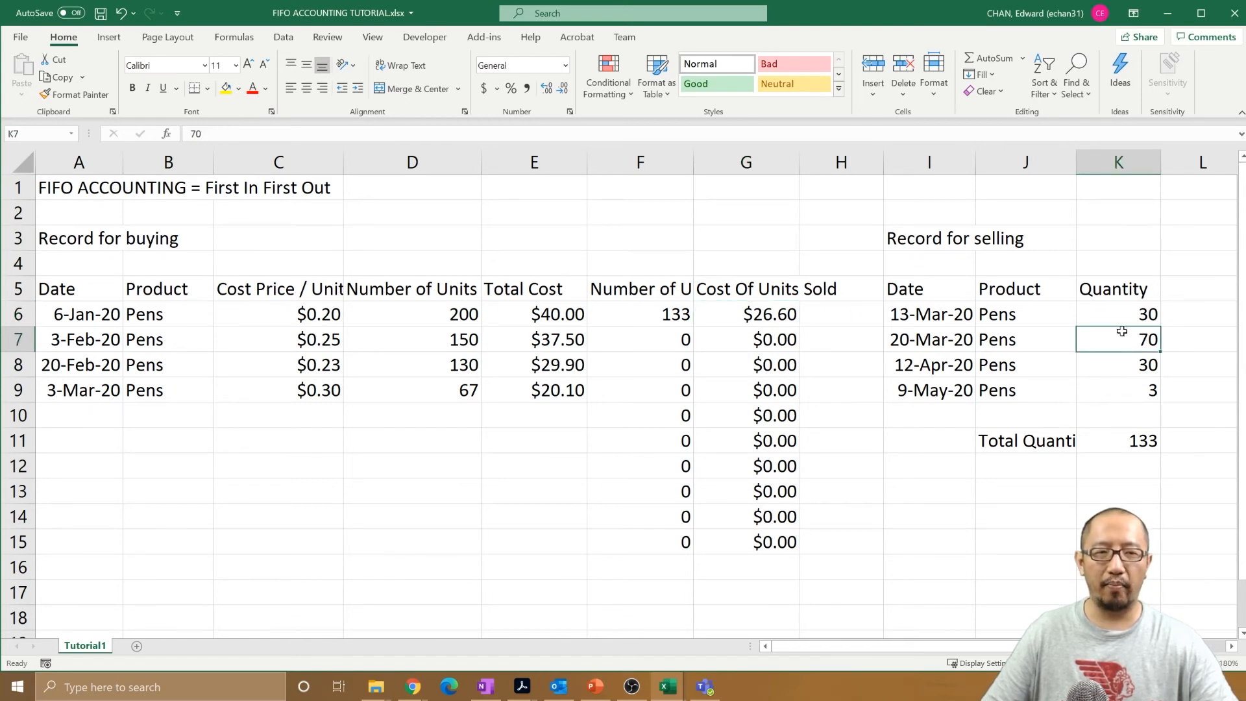
pyautogui.press('Up')
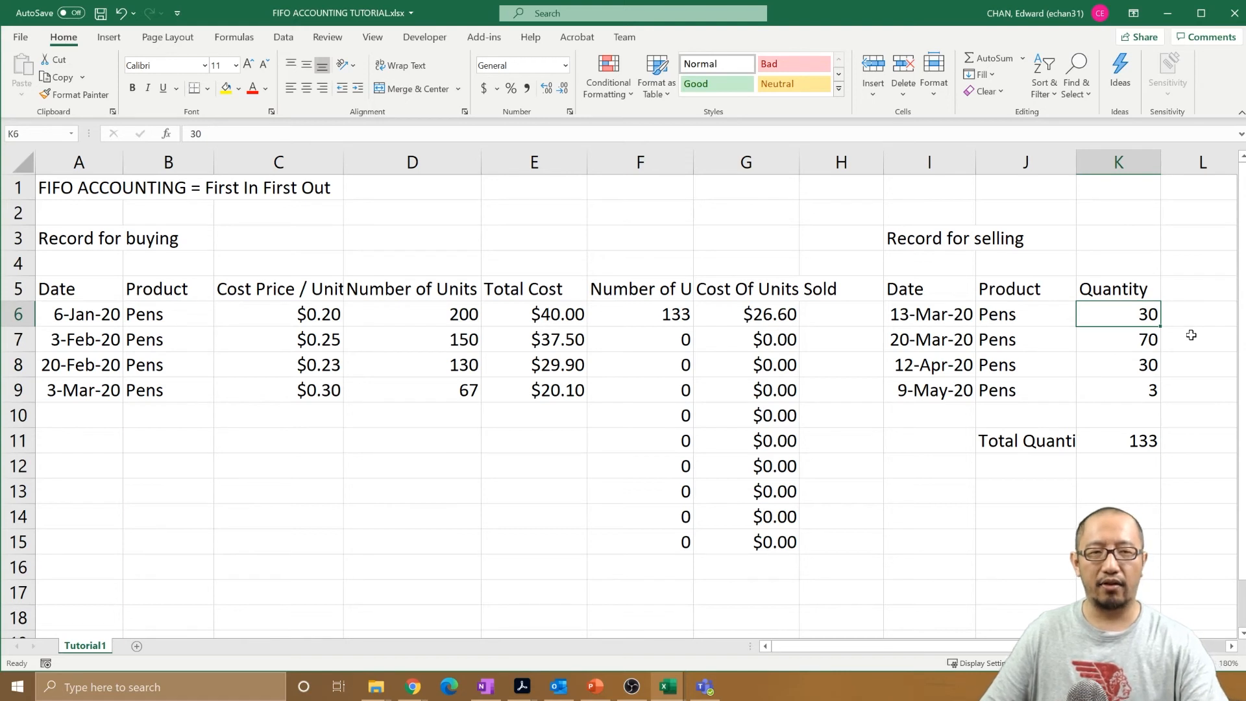
pyautogui.write('130')
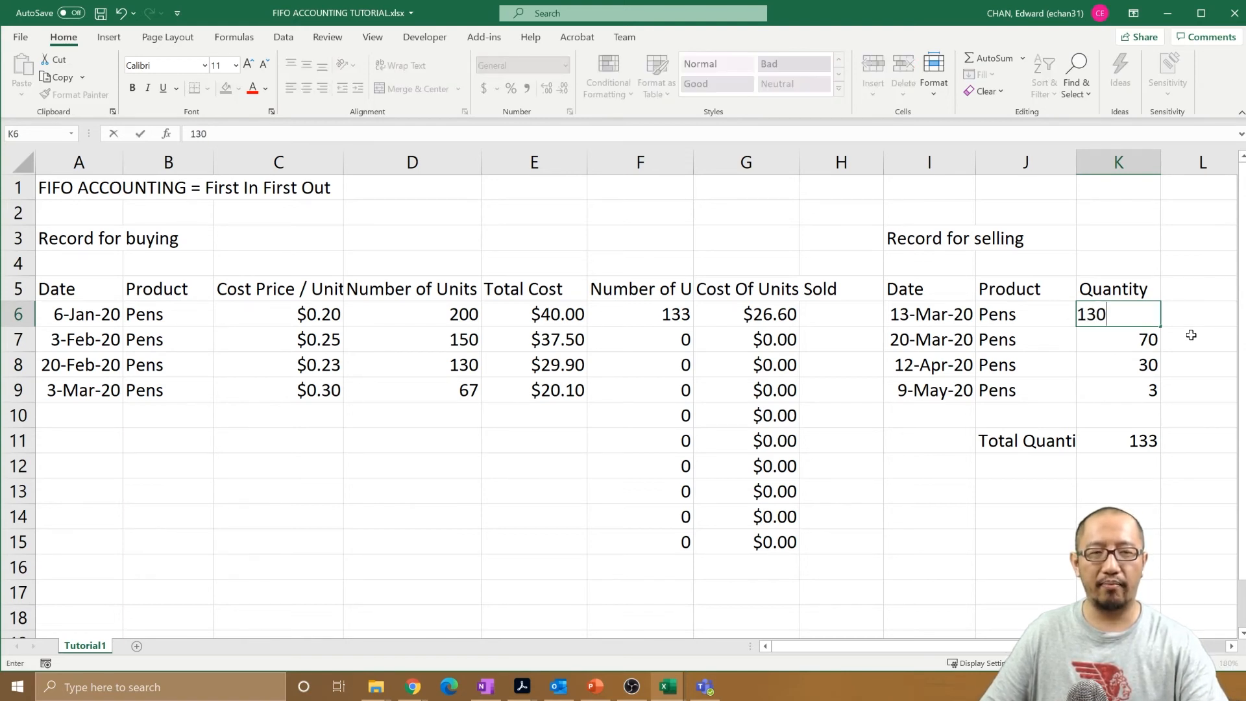
pyautogui.press('Return')
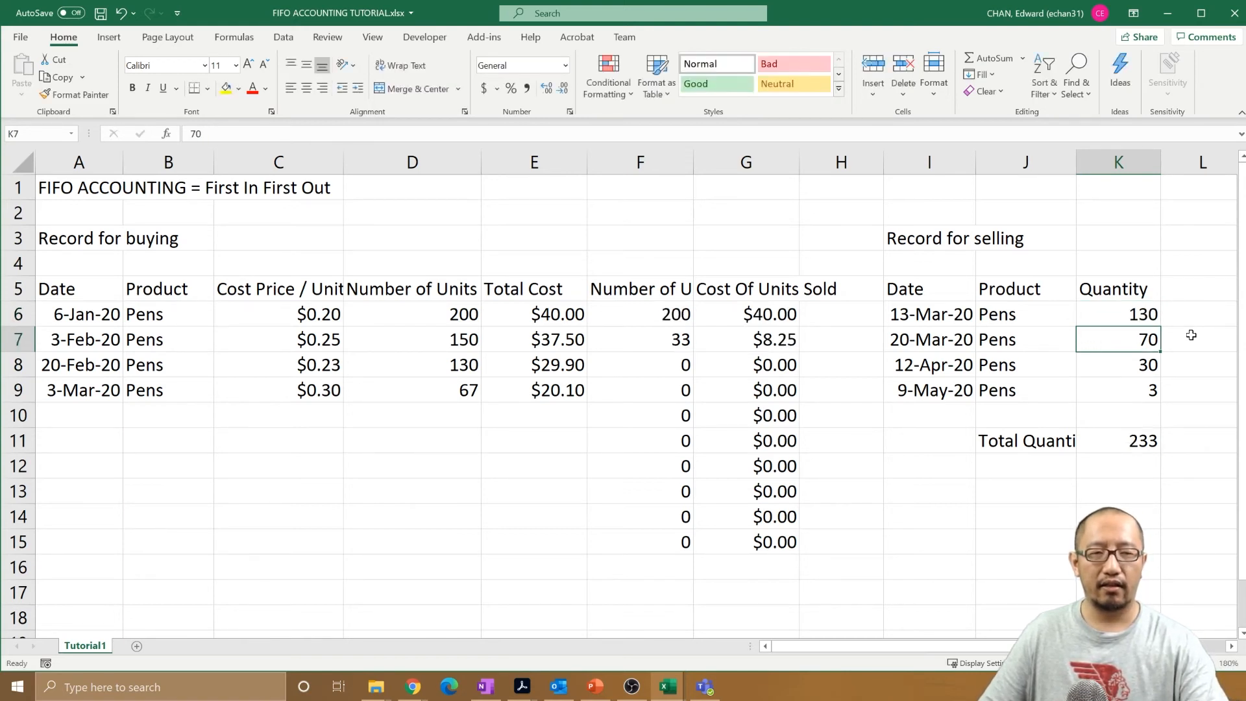
pyautogui.write('89')
pyautogui.press('Return')
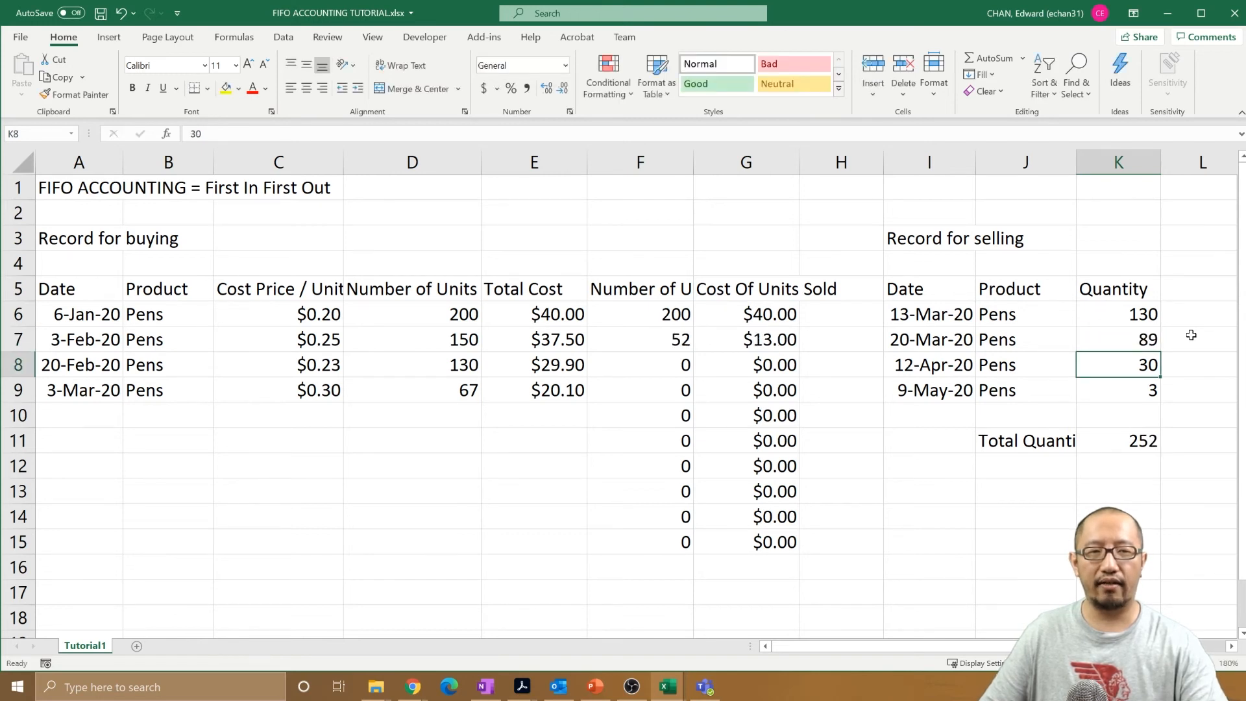
pyautogui.write('56')
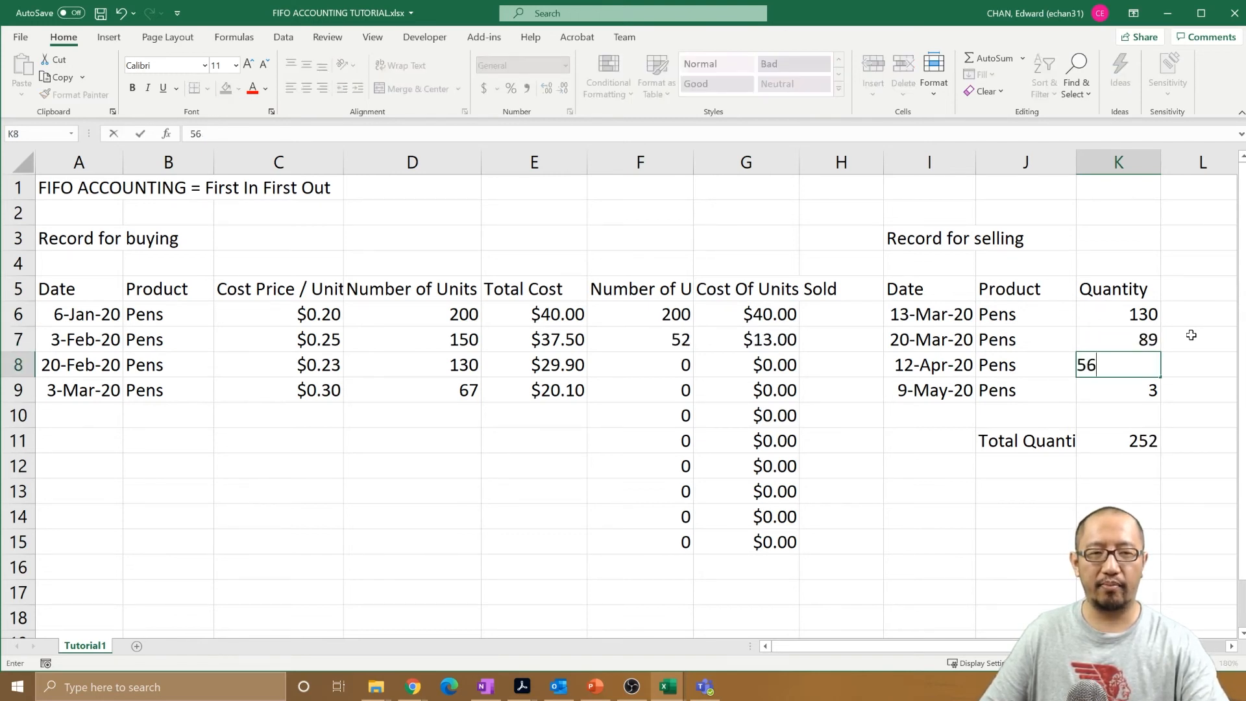
pyautogui.press('Return')
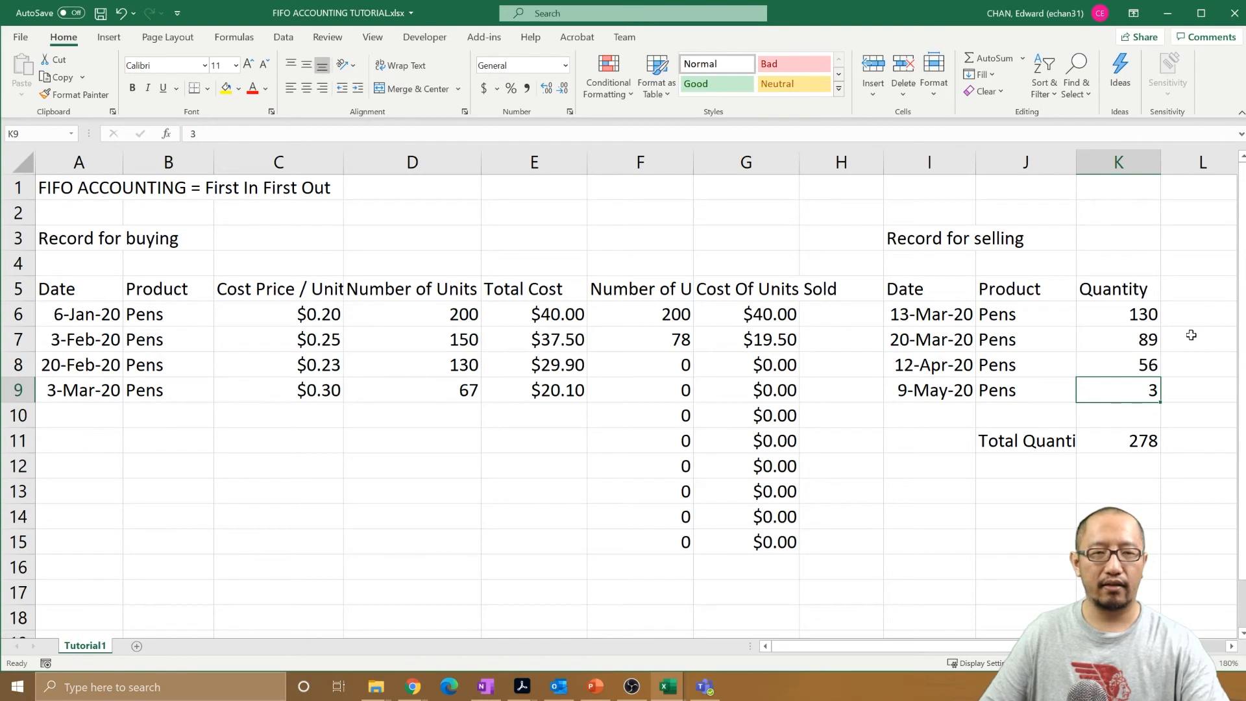
pyautogui.write('300')
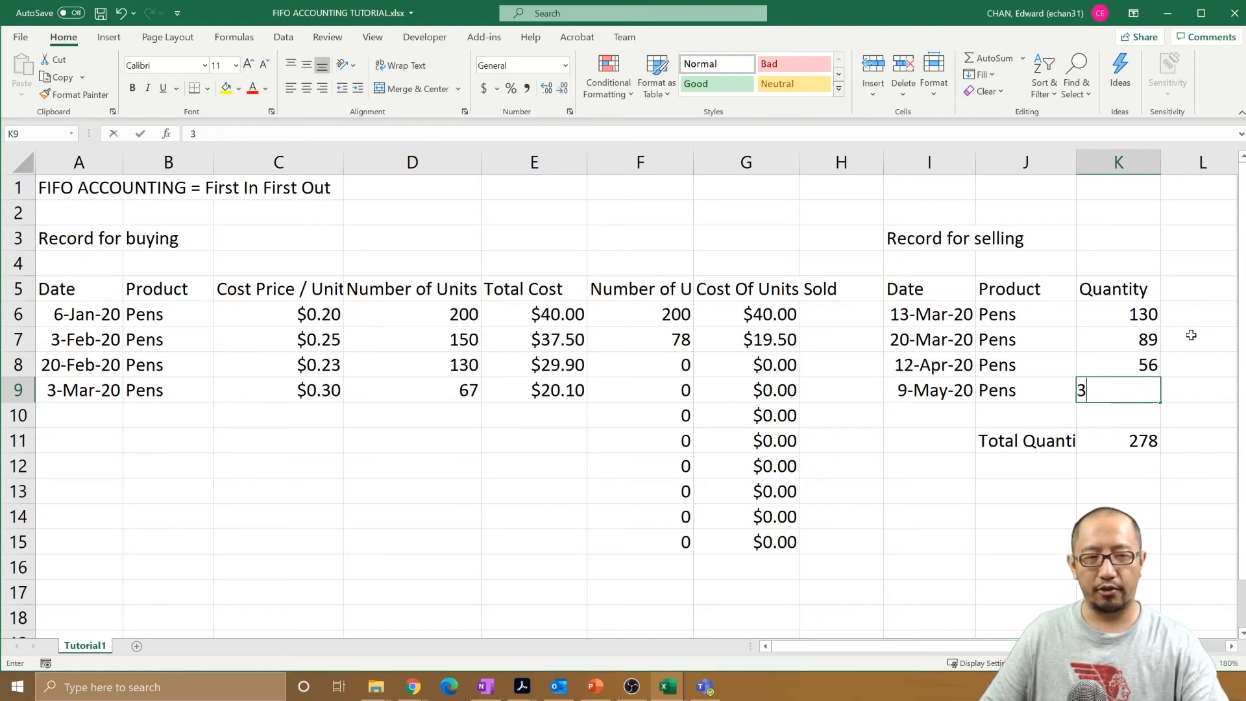
pyautogui.press('Return')
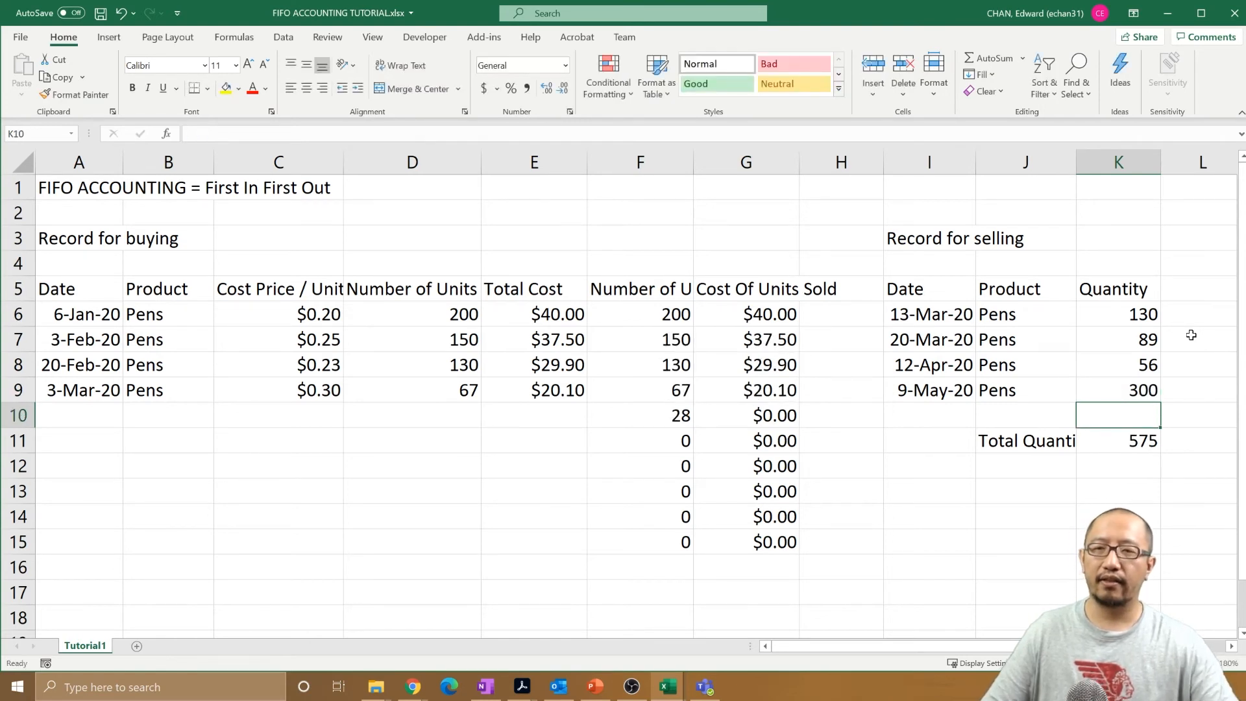
# Step: Lower the 9-May-20 sale quantity first to 280 and finally to 270
pyautogui.click(1121, 388)
pyautogui.write('280')
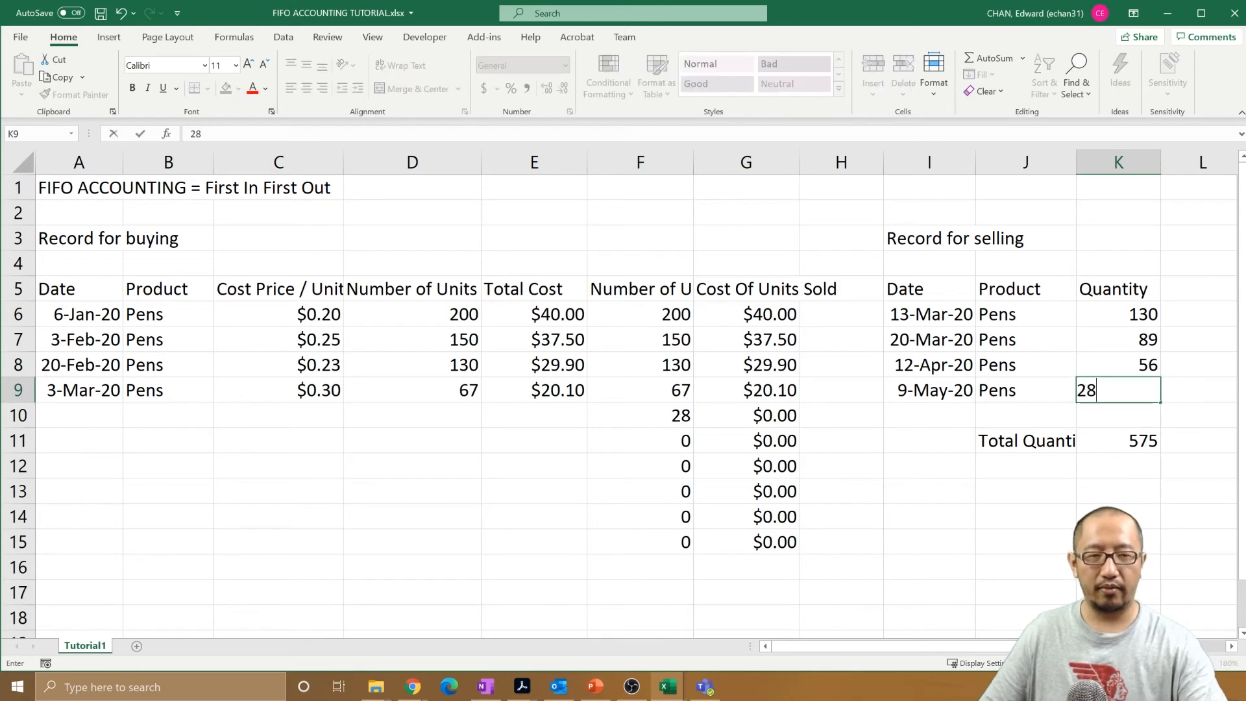
pyautogui.press('Return')
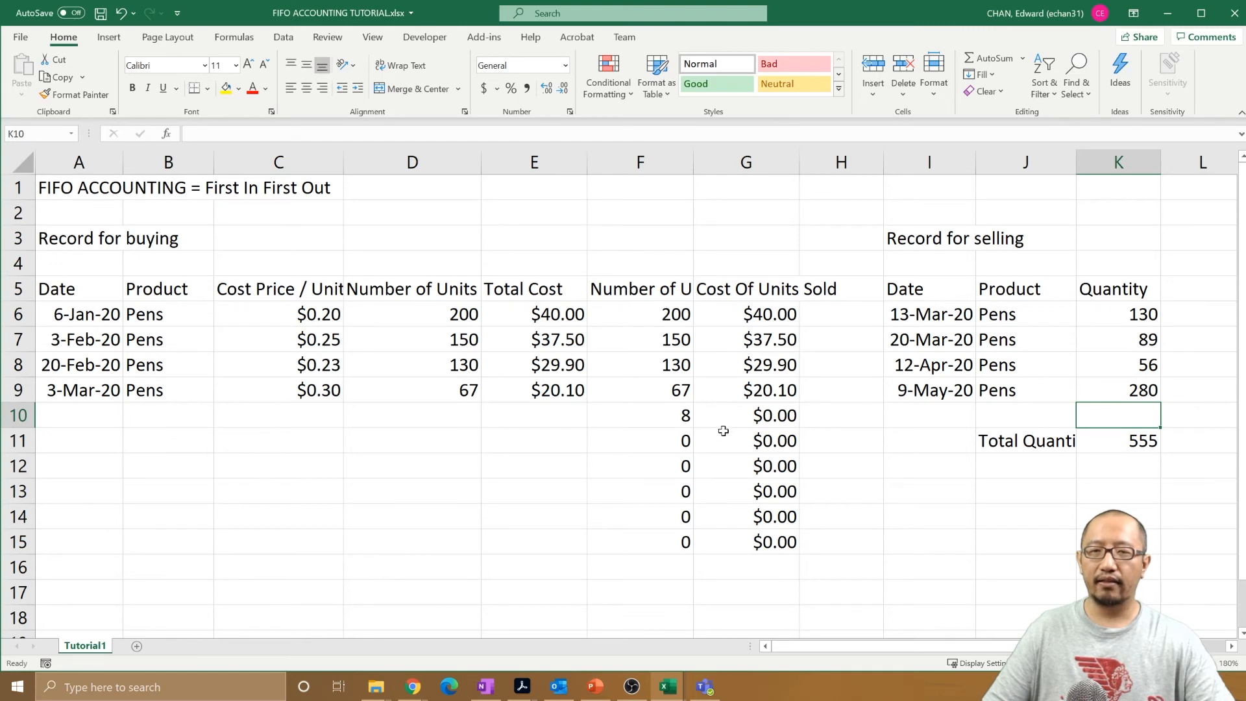
pyautogui.click(1147, 391)
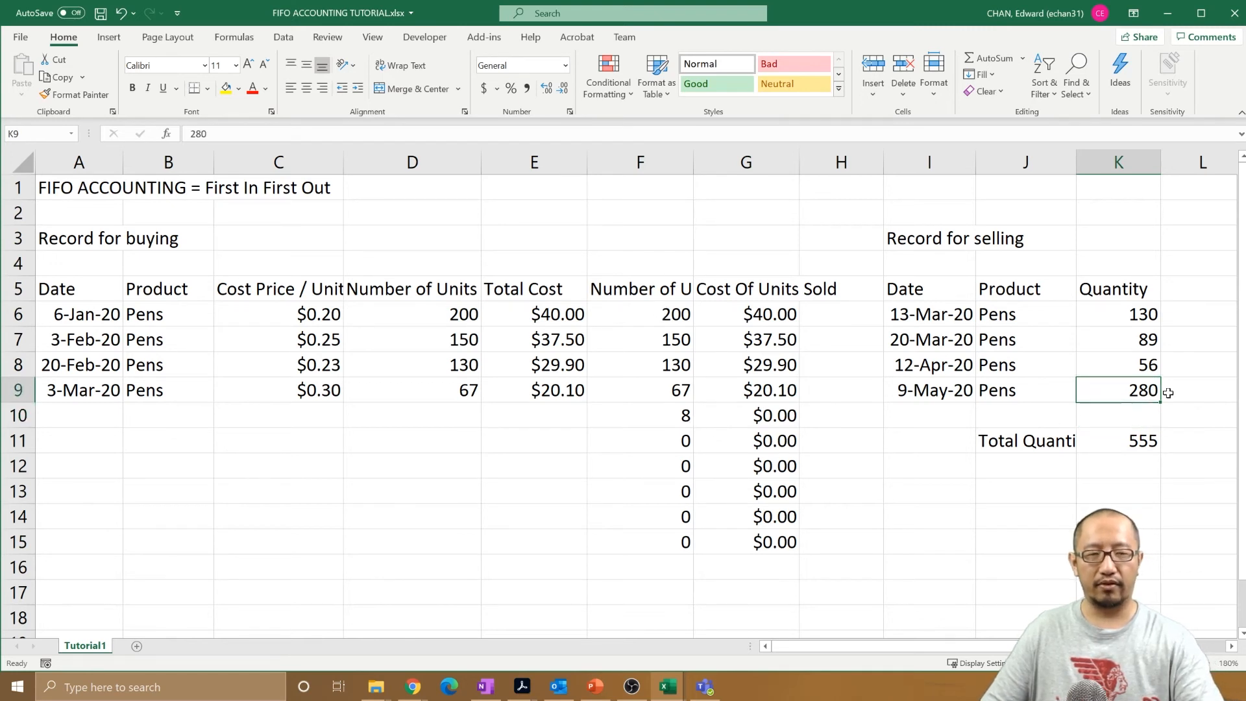
pyautogui.write('270')
pyautogui.press('Return')
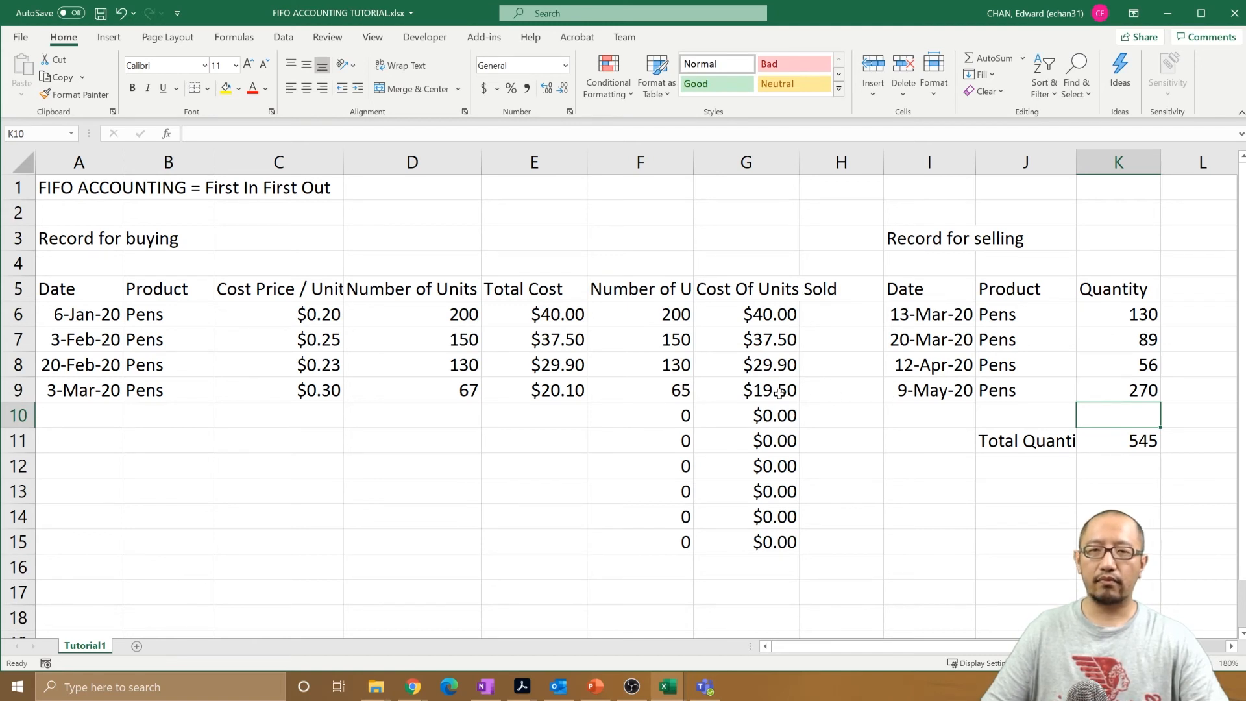
# Step: Examine the total quantity sold in K11 and the 3-Mar-20 batch's unit price, units bought, units sold and cost formula in row 9
pyautogui.click(1147, 441)
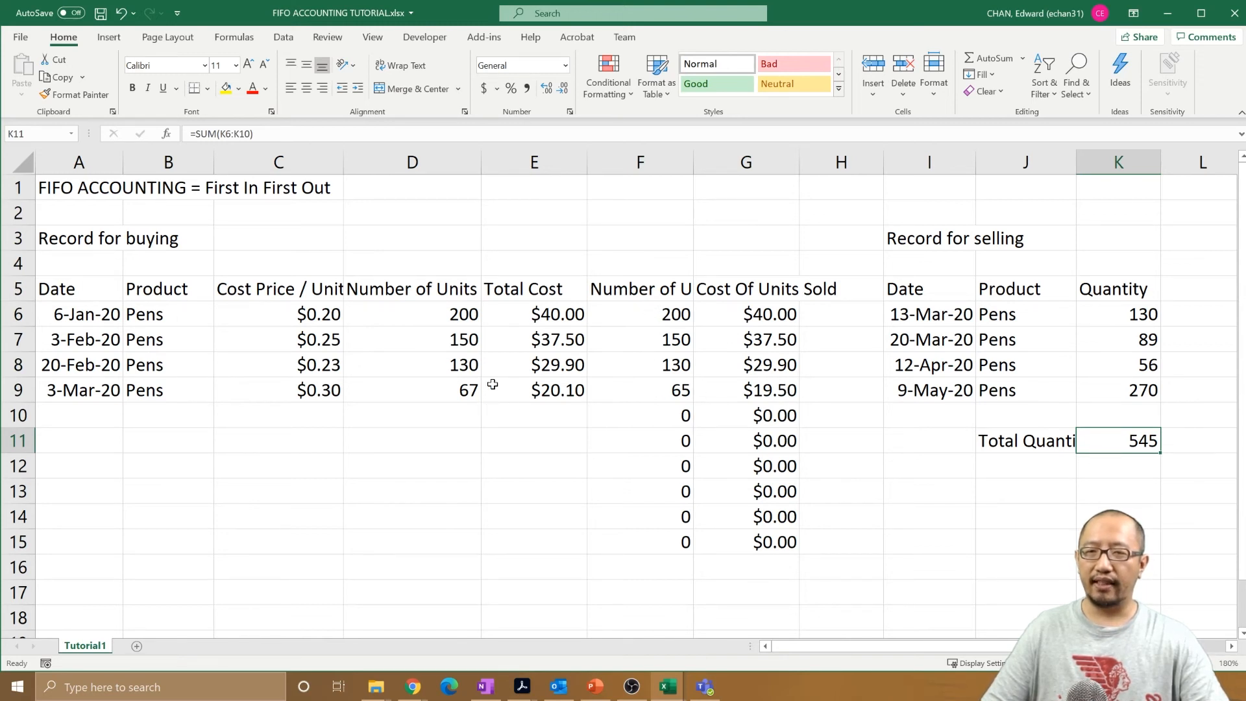
pyautogui.moveTo(299, 394); pyautogui.dragTo(419, 387)
pyautogui.click(437, 388)
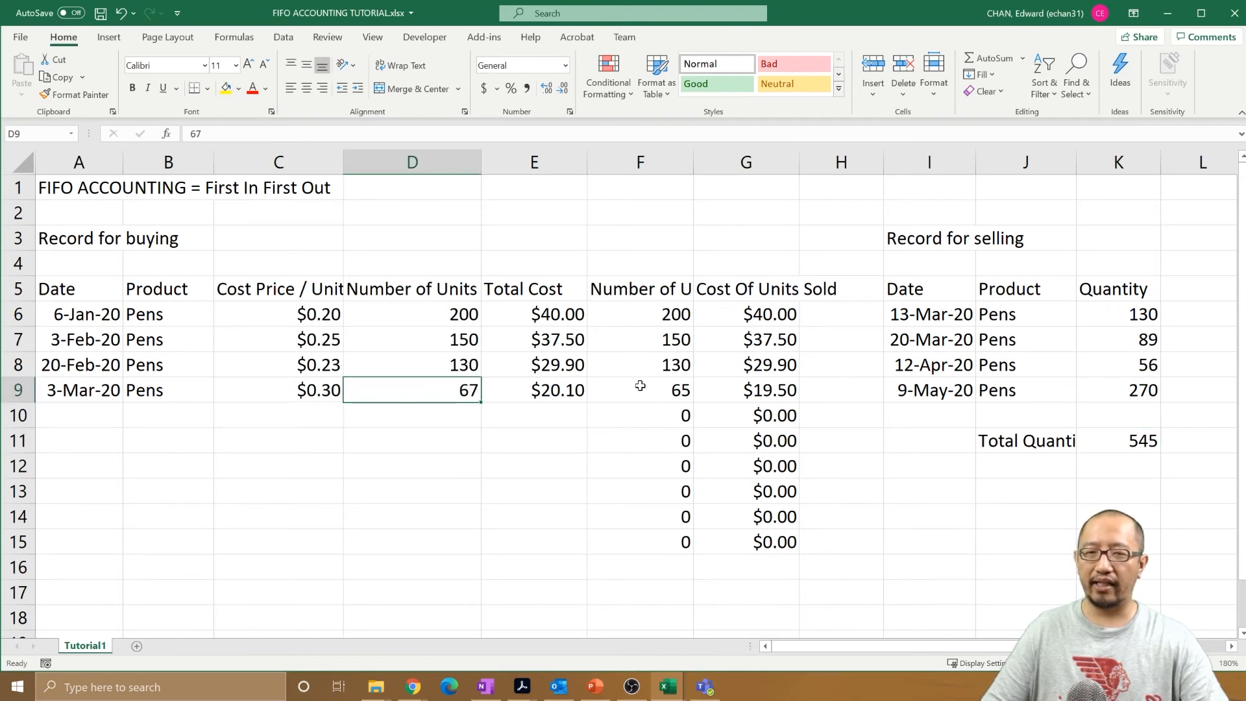
pyautogui.click(660, 387)
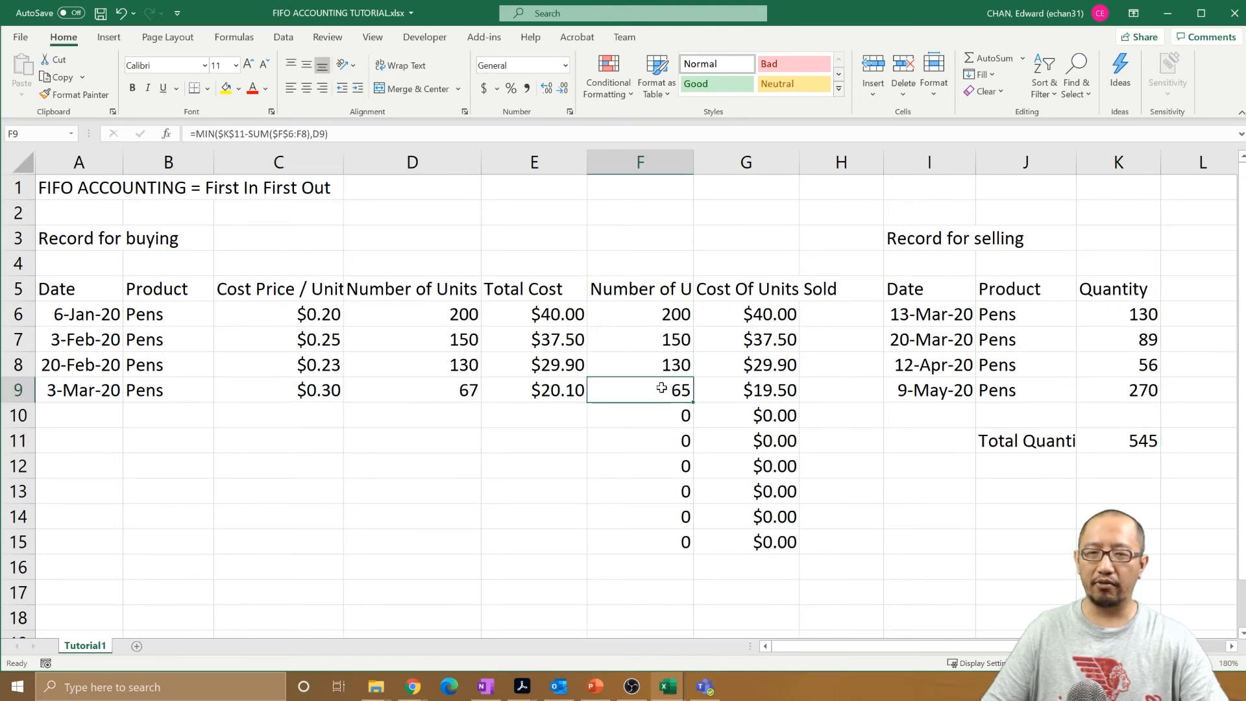
pyautogui.click(781, 397)
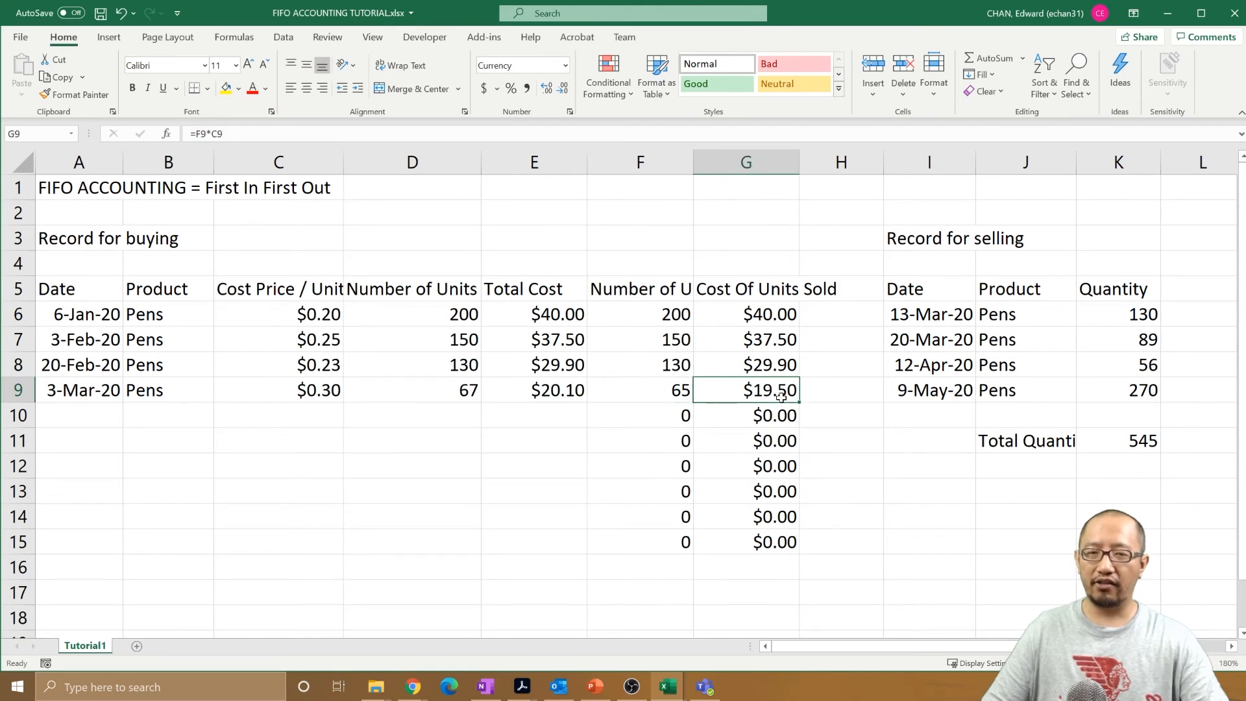
pyautogui.click(643, 391)
pyautogui.click(302, 393)
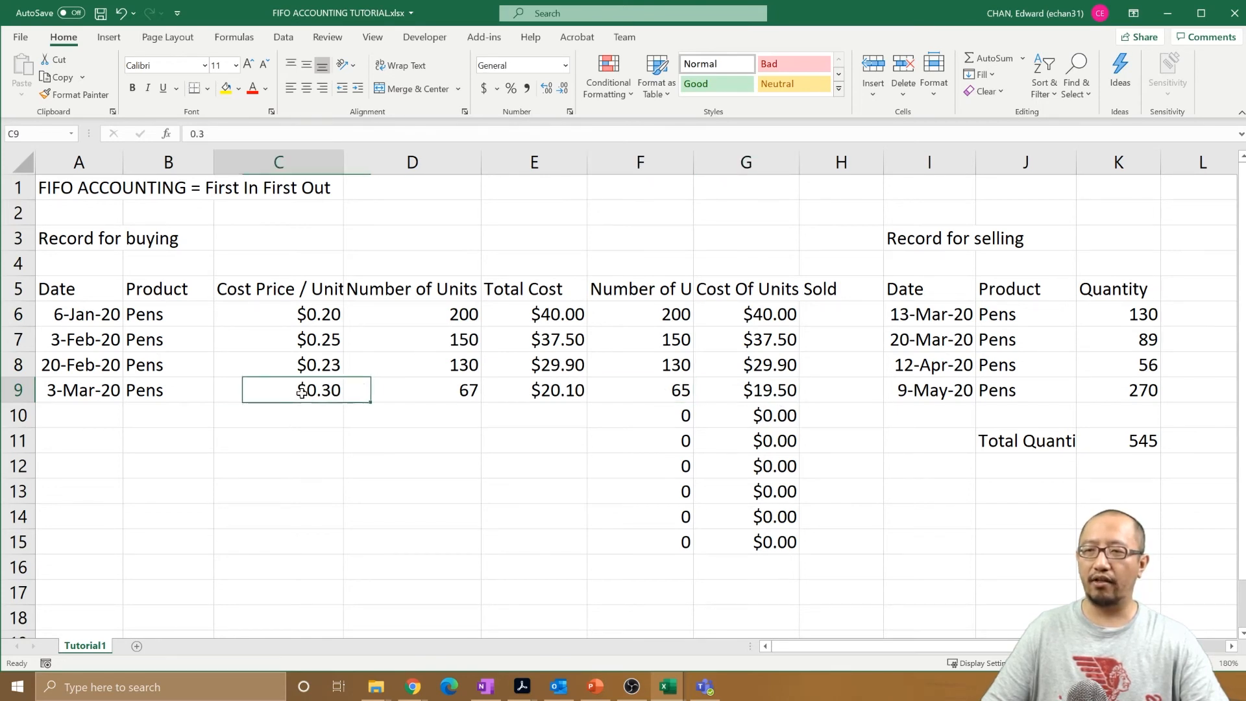
pyautogui.click(775, 394)
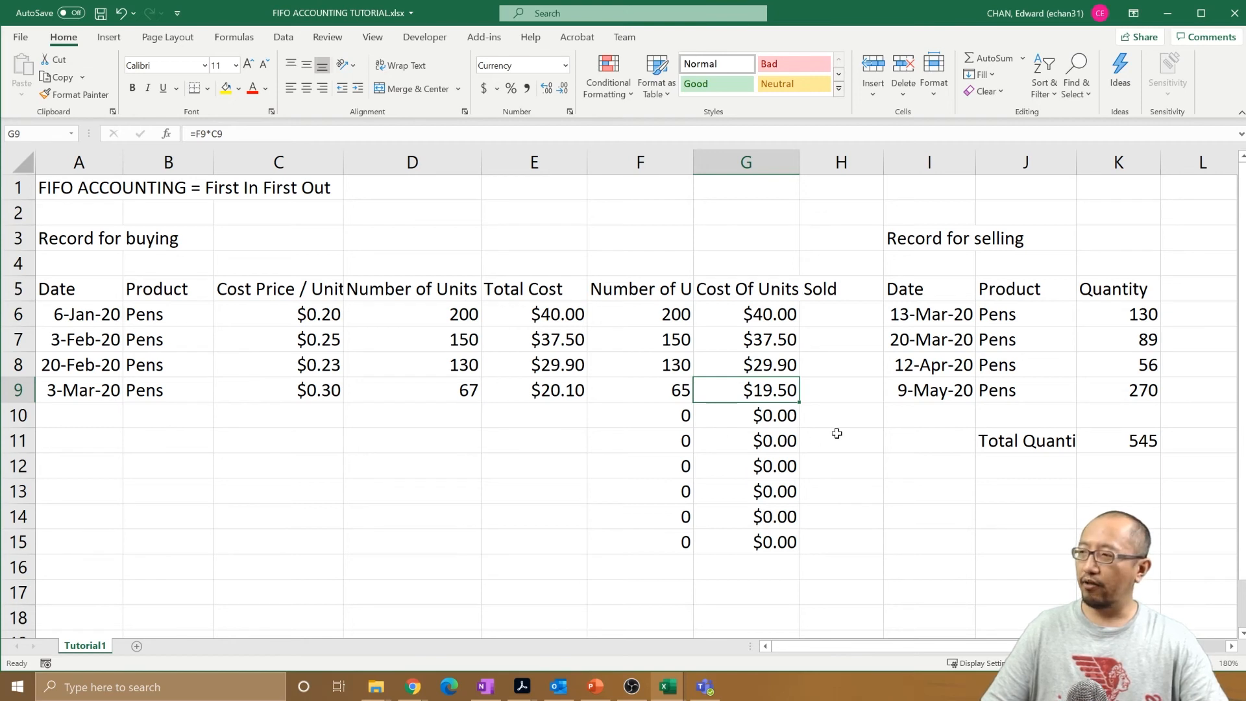
# Step: Clear the unused units sold and cost formulas in F10:G15 below the last purchase batch
pyautogui.click(839, 387)
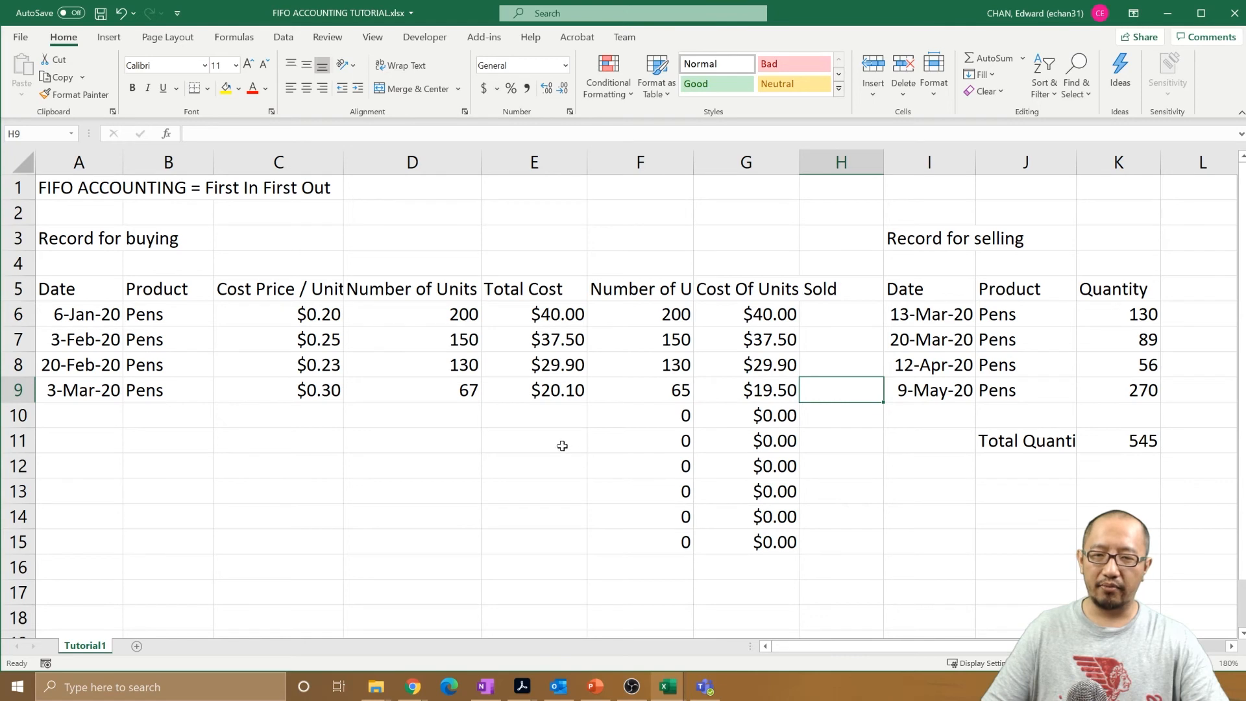
pyautogui.click(624, 458)
pyautogui.moveTo(627, 417); pyautogui.dragTo(746, 545)
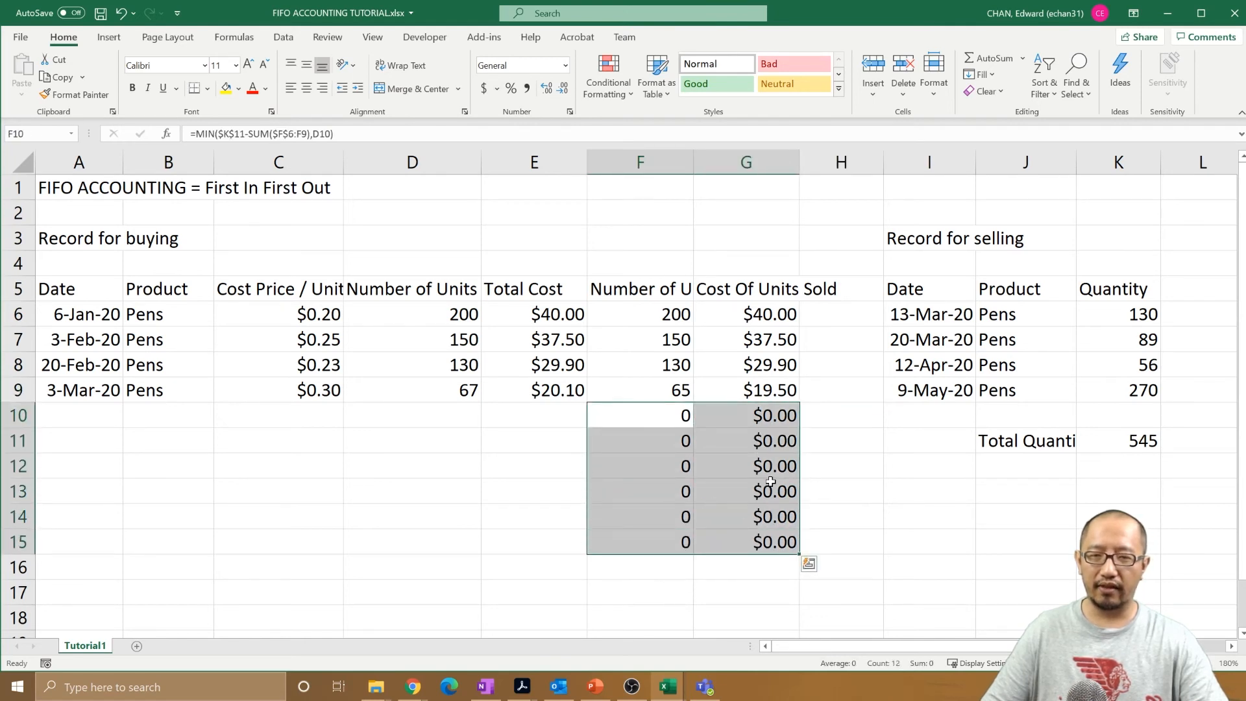
pyautogui.press('Delete')
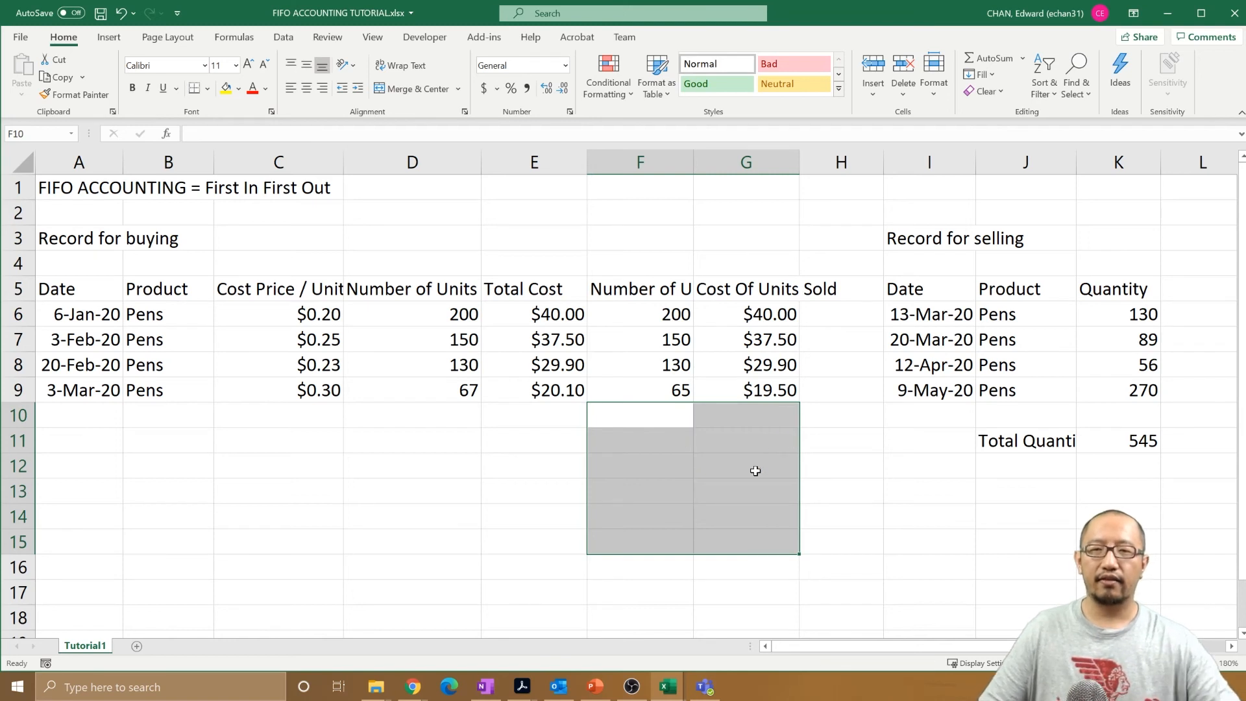
pyautogui.click(722, 541)
pyautogui.click(770, 391)
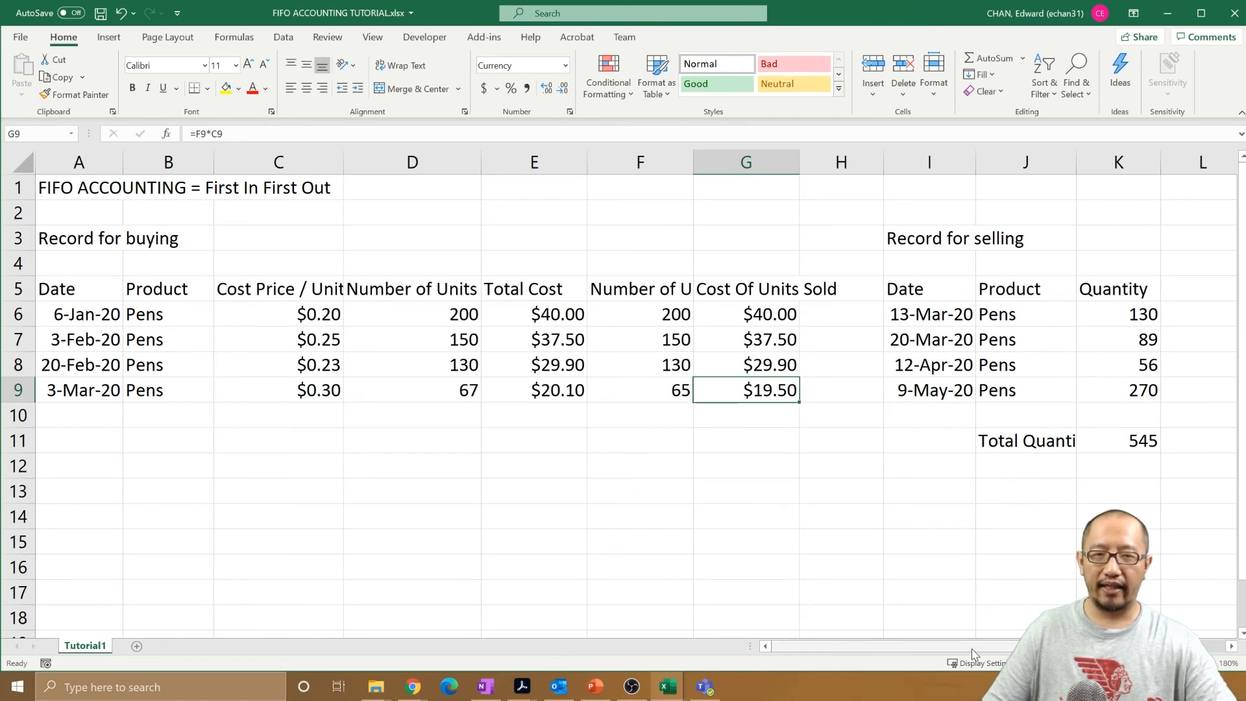
# Step: Widen columns L and M to show more of the selling price headings, and check the Total Selling Price formula in M6
pyautogui.moveTo(977, 648); pyautogui.dragTo(1151, 648)
pyautogui.moveTo(713, 298); pyautogui.dragTo(628, 369)
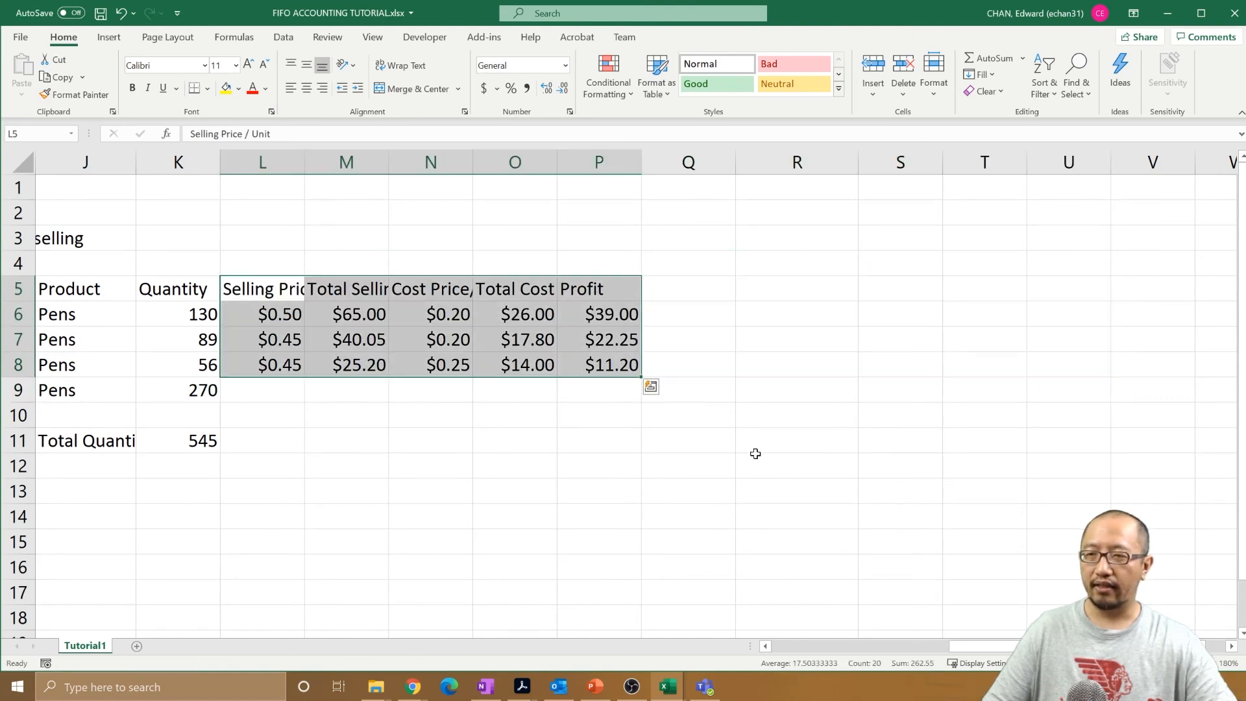
pyautogui.moveTo(1003, 648); pyautogui.dragTo(907, 653)
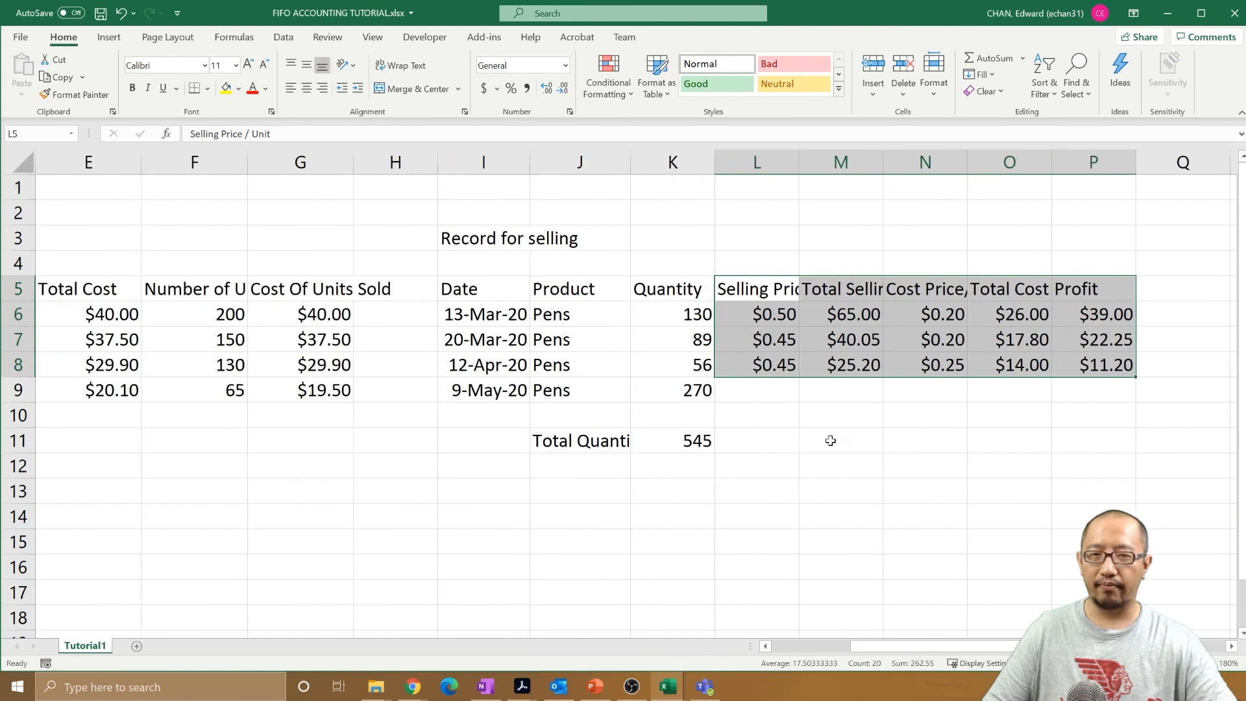
pyautogui.moveTo(800, 166); pyautogui.dragTo(830, 167)
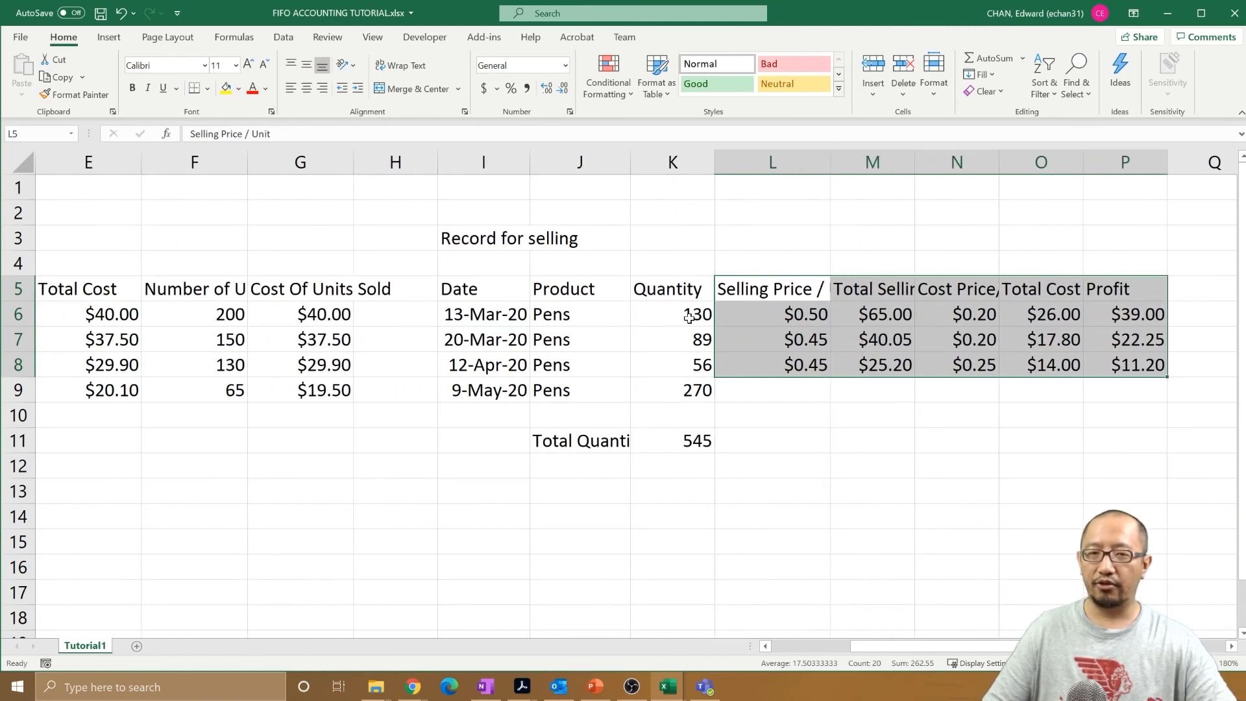
pyautogui.click(792, 318)
pyautogui.click(875, 291)
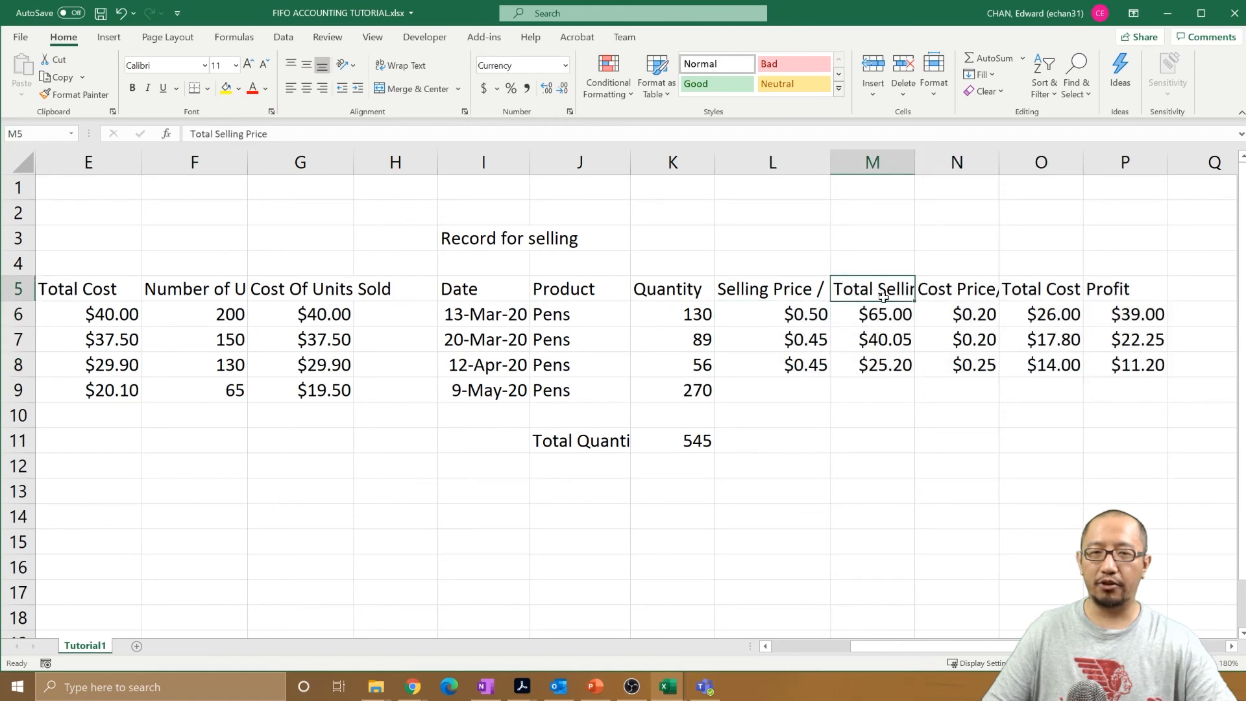
pyautogui.moveTo(915, 167); pyautogui.dragTo(968, 166)
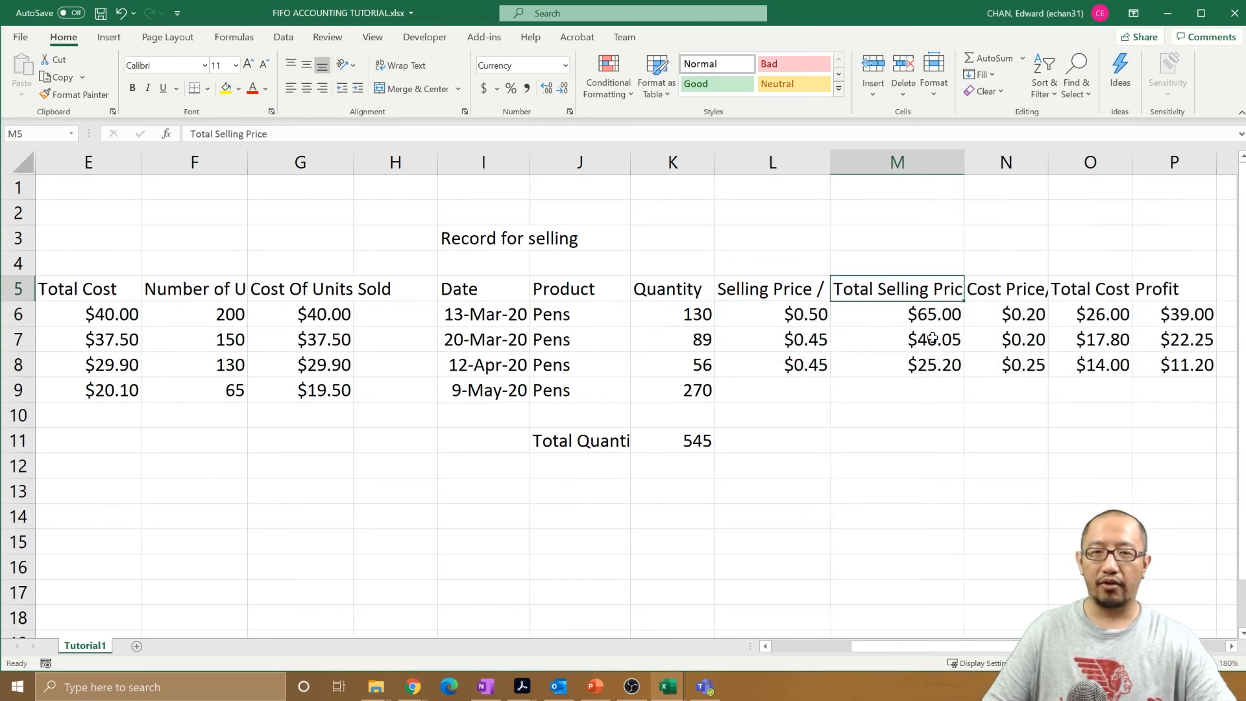
pyautogui.click(934, 318)
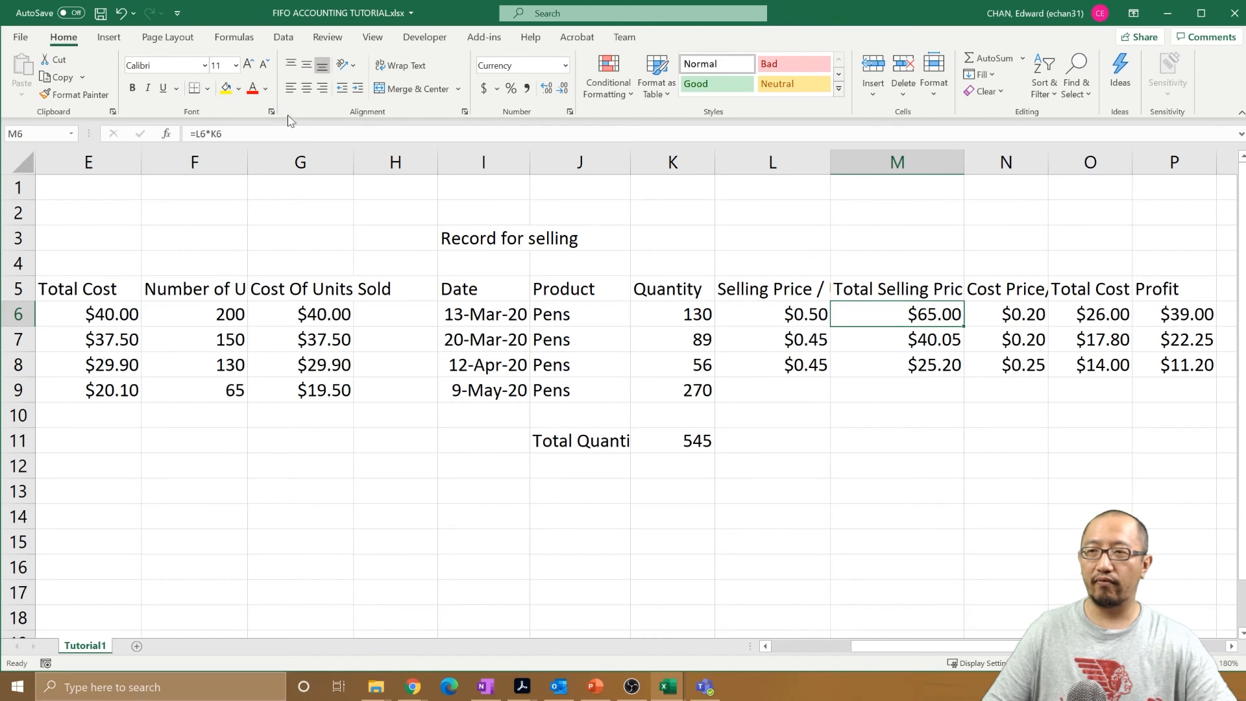
pyautogui.press('F2')
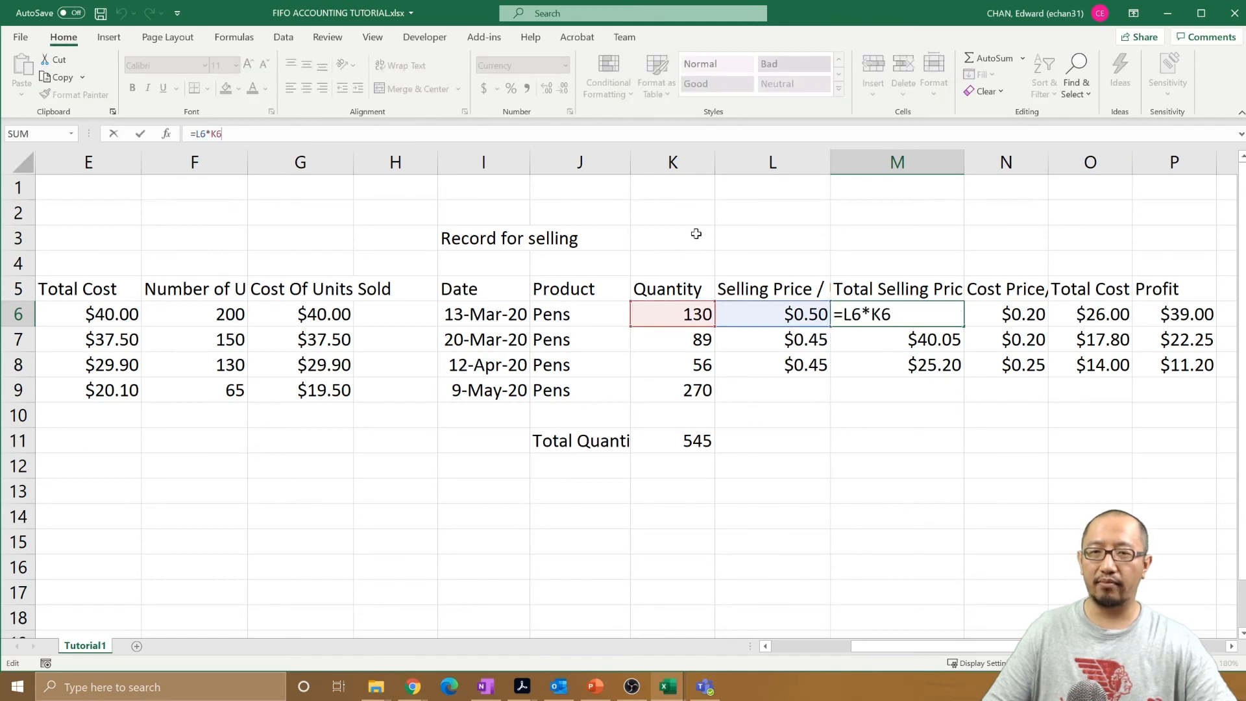
pyautogui.hotkey('ctrl', 'Return')
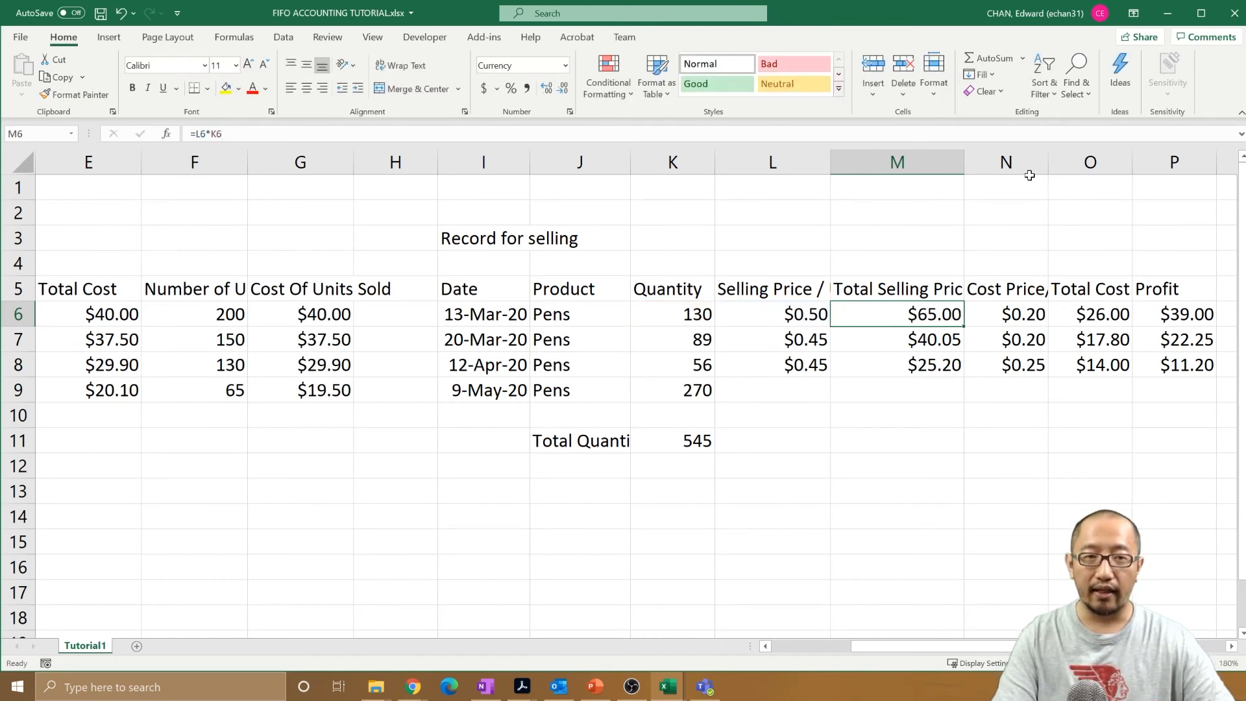
# Step: Clear the contents of the Cost Price, Total Cost and Profit columns N to P in the selling record
pyautogui.moveTo(1005, 162); pyautogui.dragTo(1138, 277)
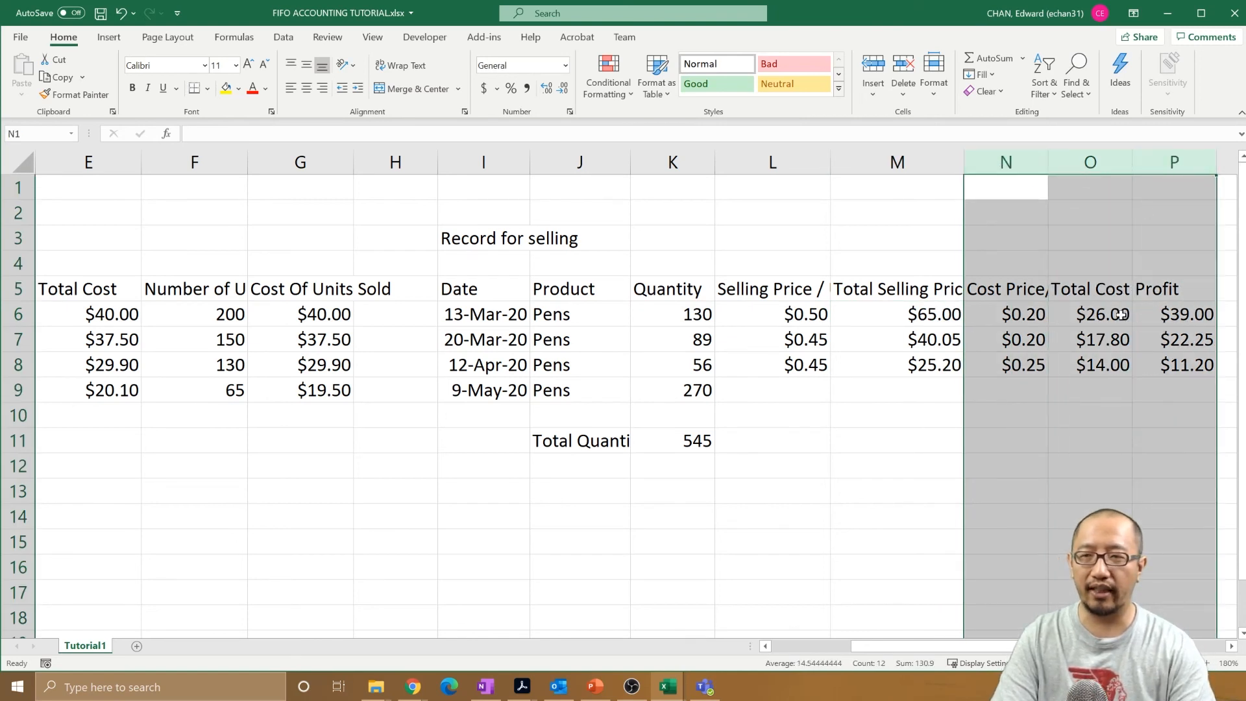
pyautogui.press('Delete')
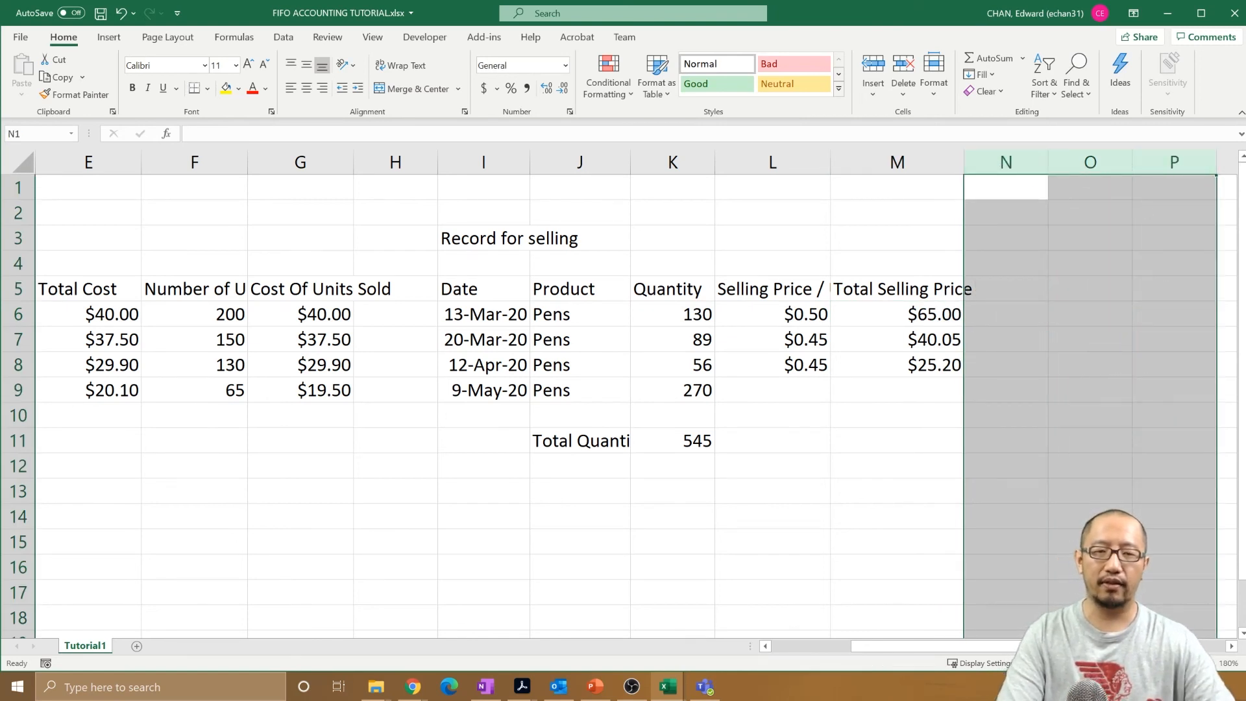
pyautogui.hscroll(1, 1121, 315)
pyautogui.hscroll(-2, 935, 494)
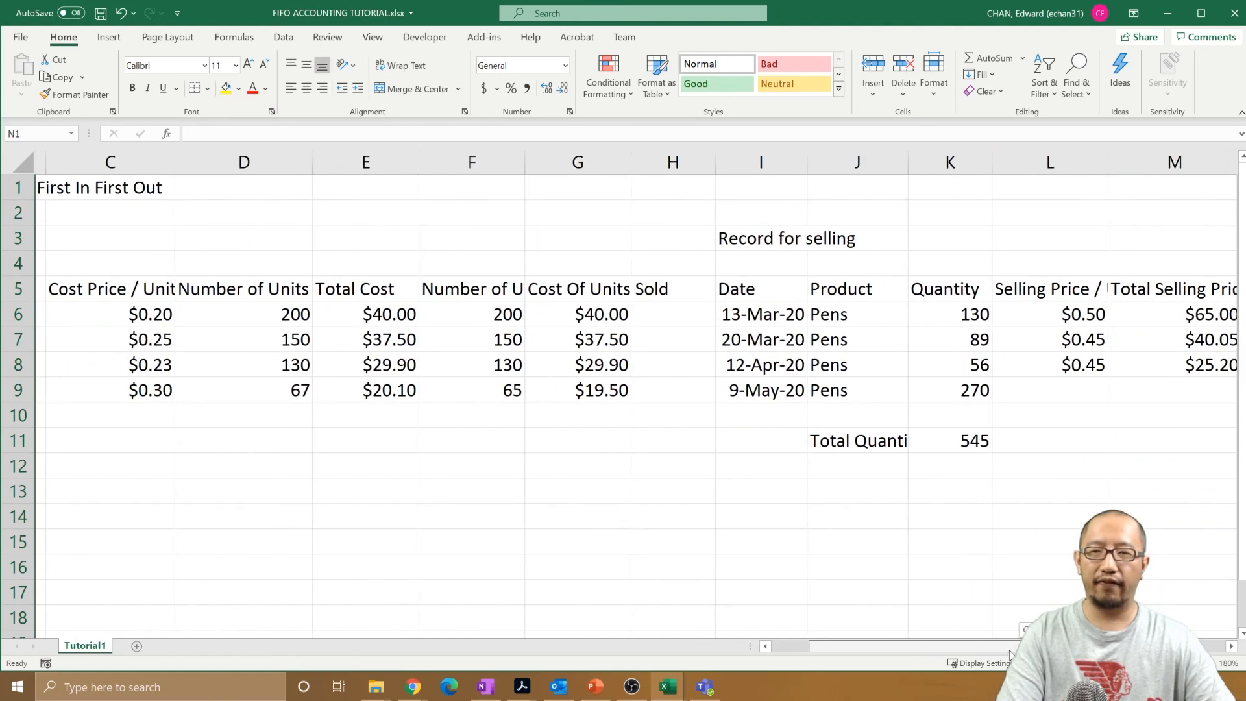
pyautogui.scroll(-3, 935, 494)
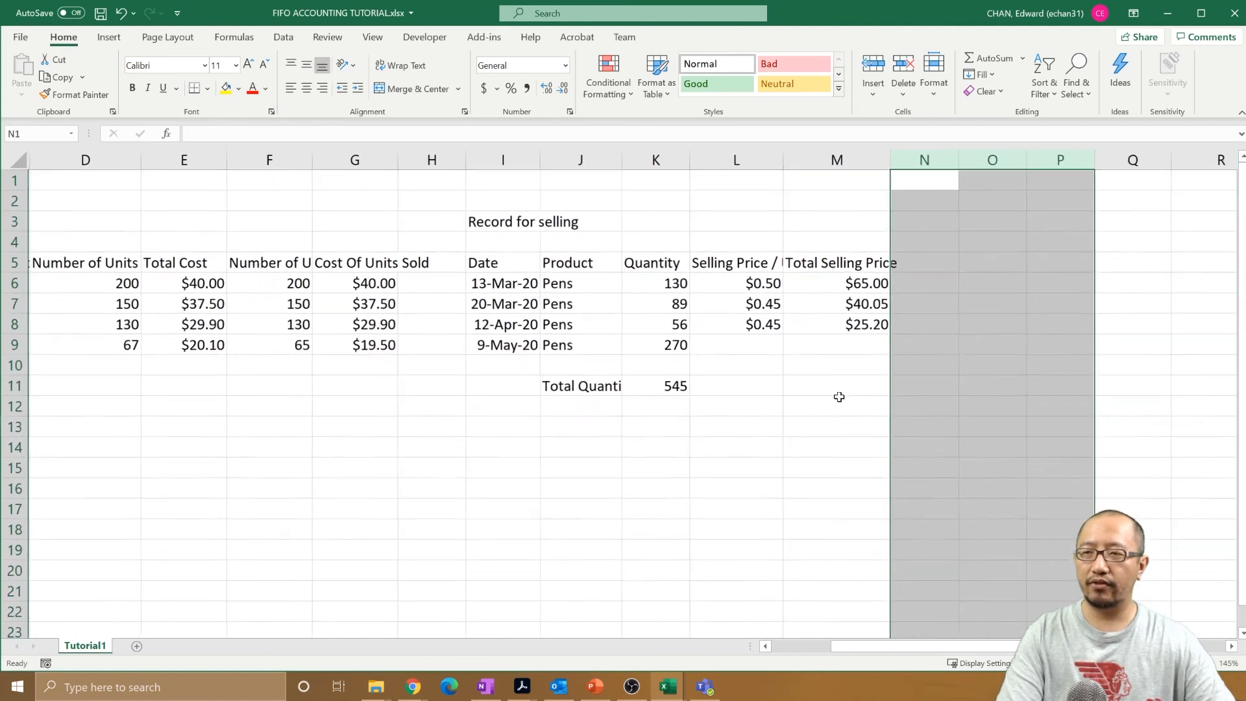
pyautogui.moveTo(851, 646); pyautogui.dragTo(793, 649)
pyautogui.click(678, 466)
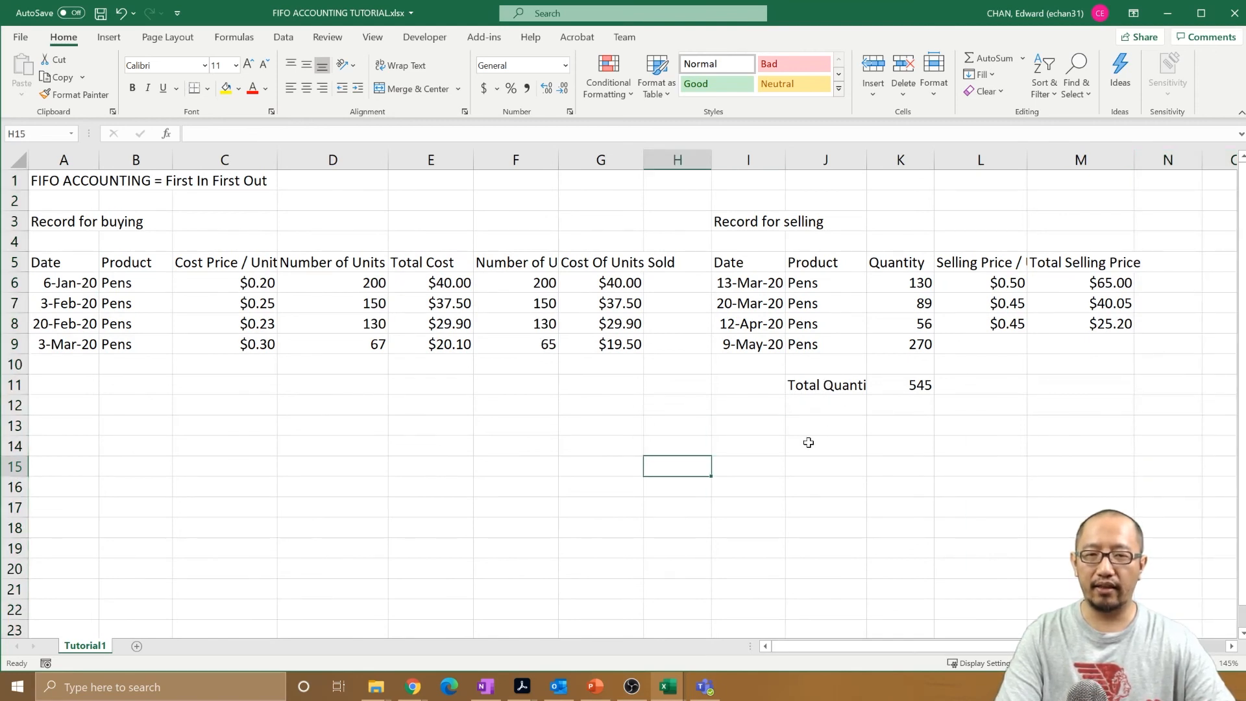
# Step: Enter the label Total Selling Price in J13
pyautogui.click(822, 425)
pyautogui.write('Total ')
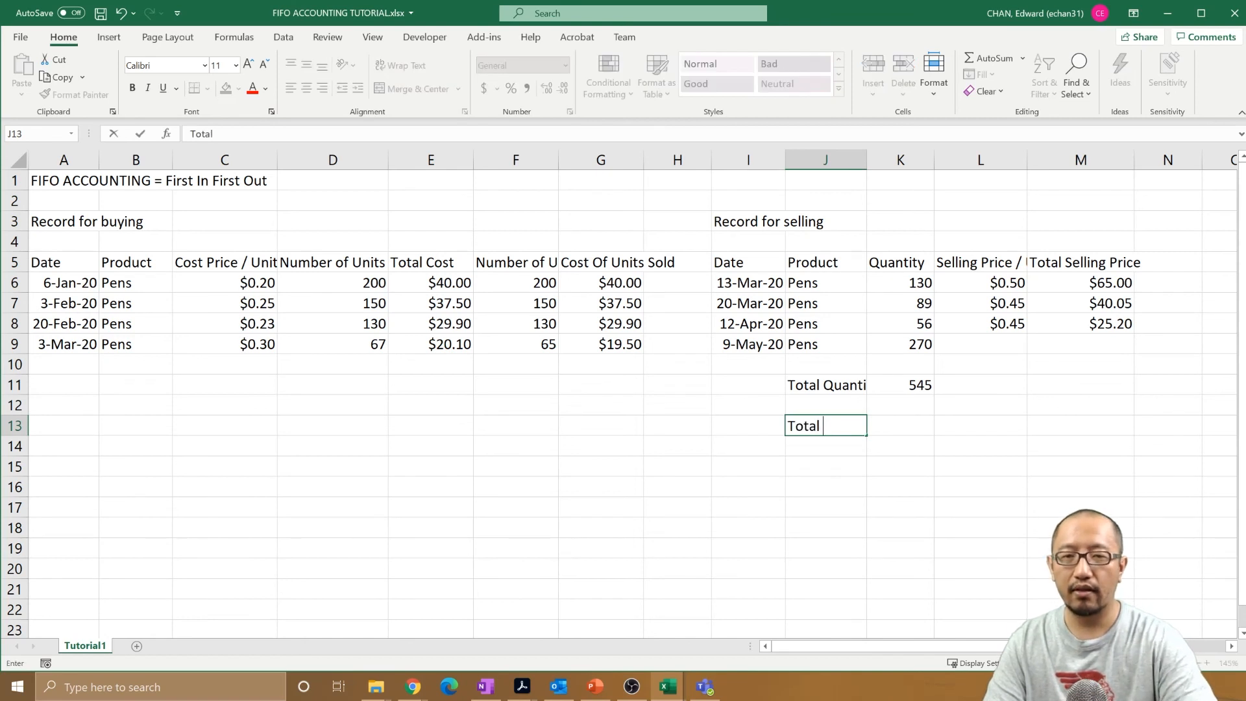
pyautogui.write('Selling')
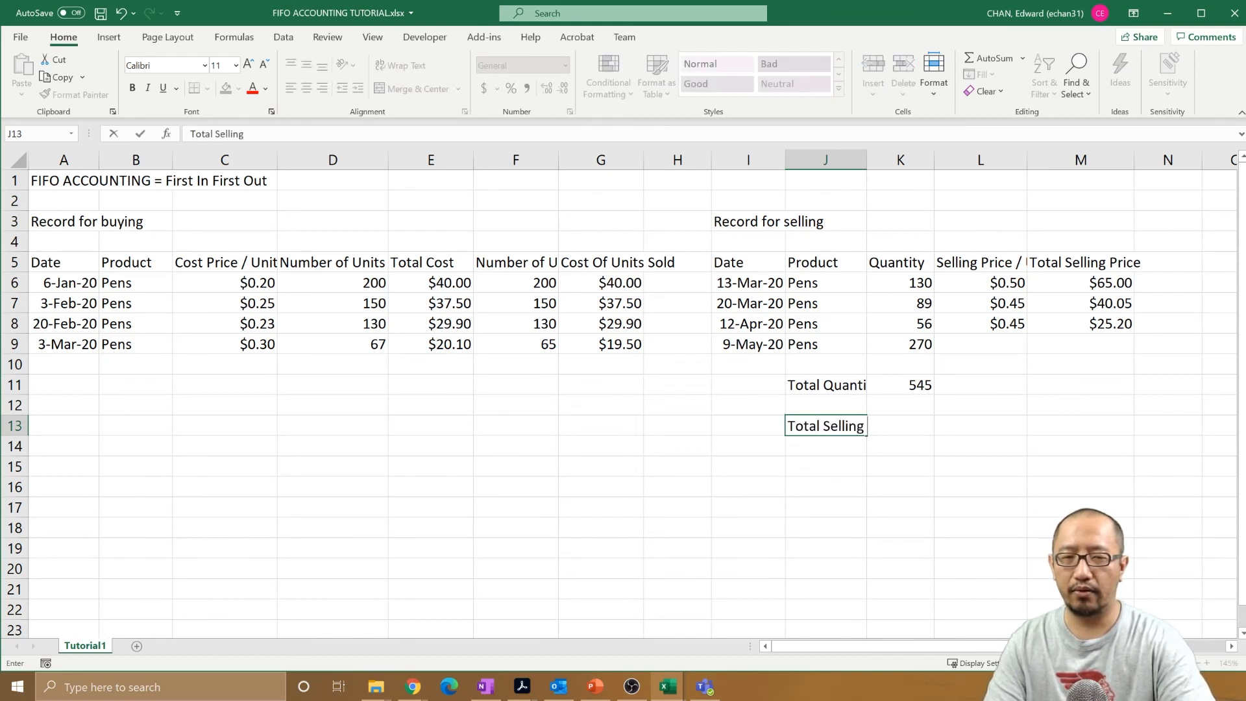
pyautogui.write(' Price')
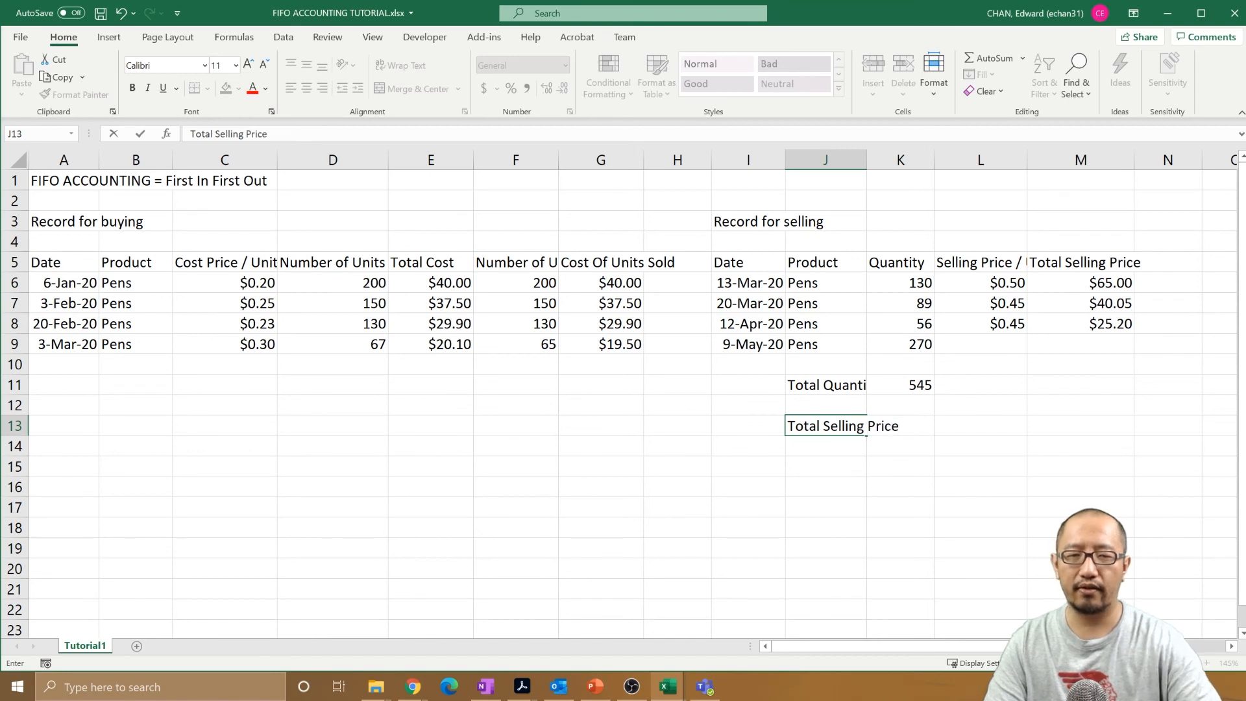
pyautogui.press('Tab')
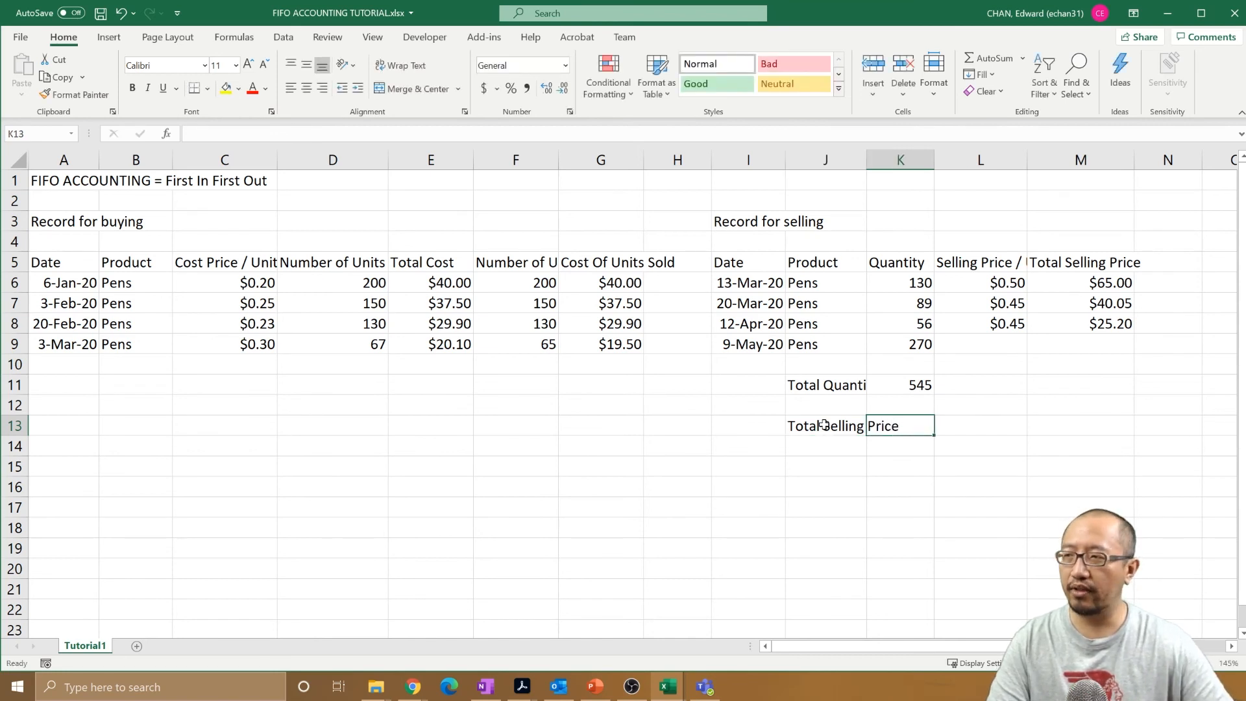
# Step: Label J13 as Total Sales and sum the total selling prices M6:M8 in K13
pyautogui.click(823, 424)
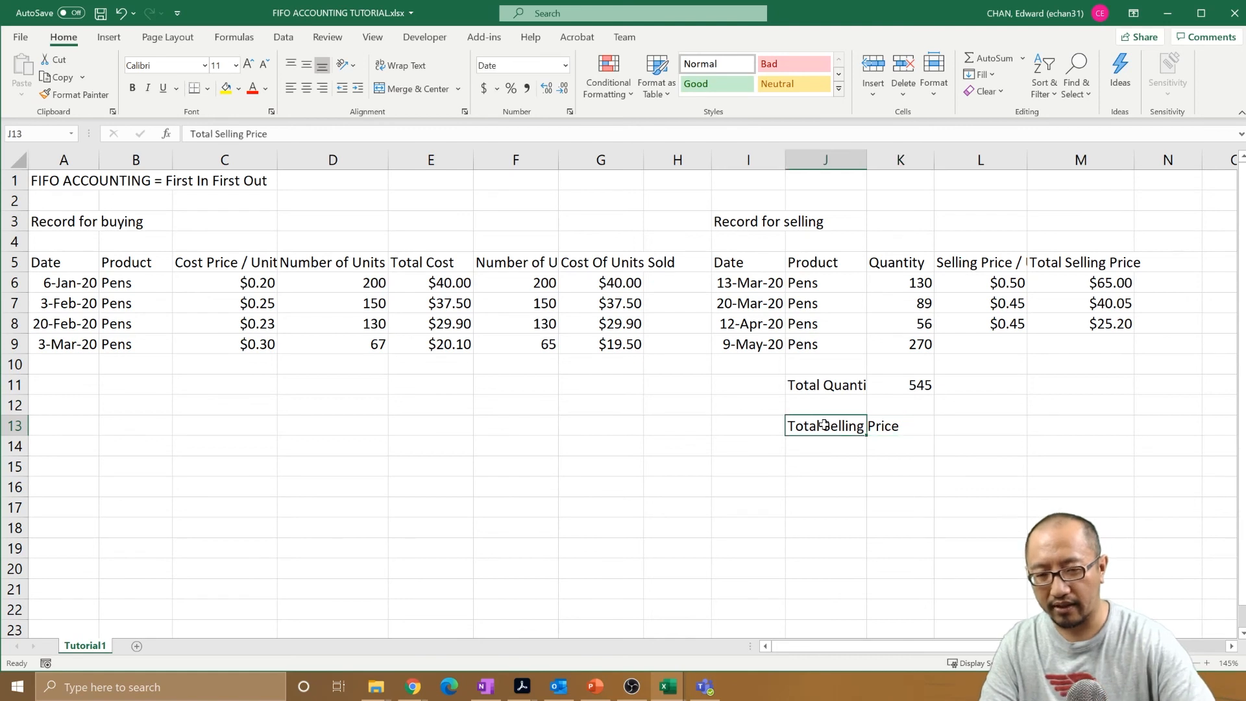
pyautogui.write('Total Sales')
pyautogui.press('Tab')
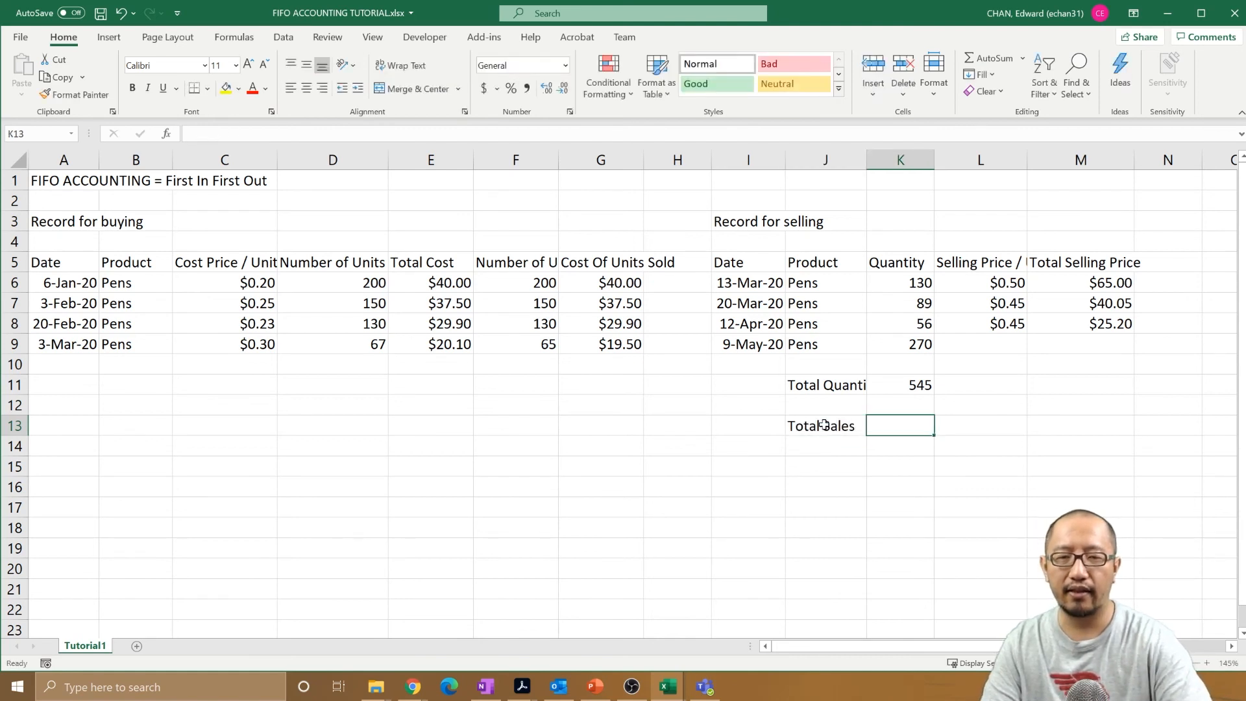
pyautogui.write('=sum(')
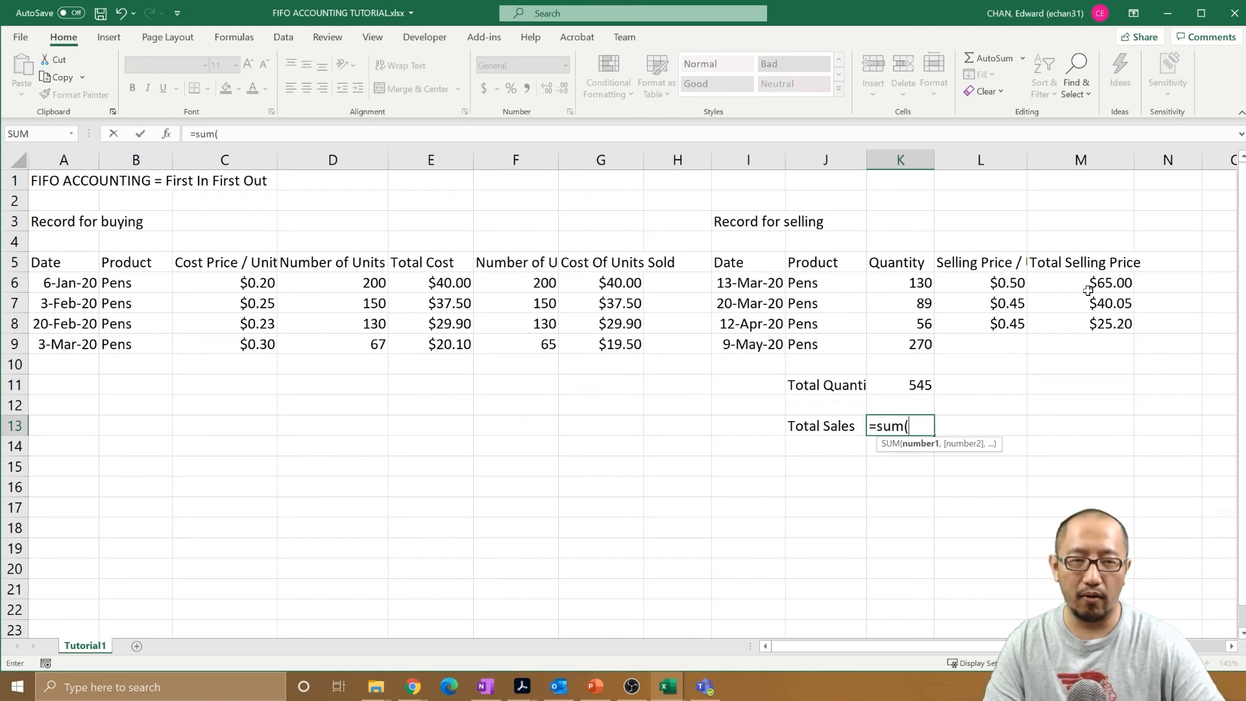
pyautogui.moveTo(1088, 290); pyautogui.dragTo(1099, 328)
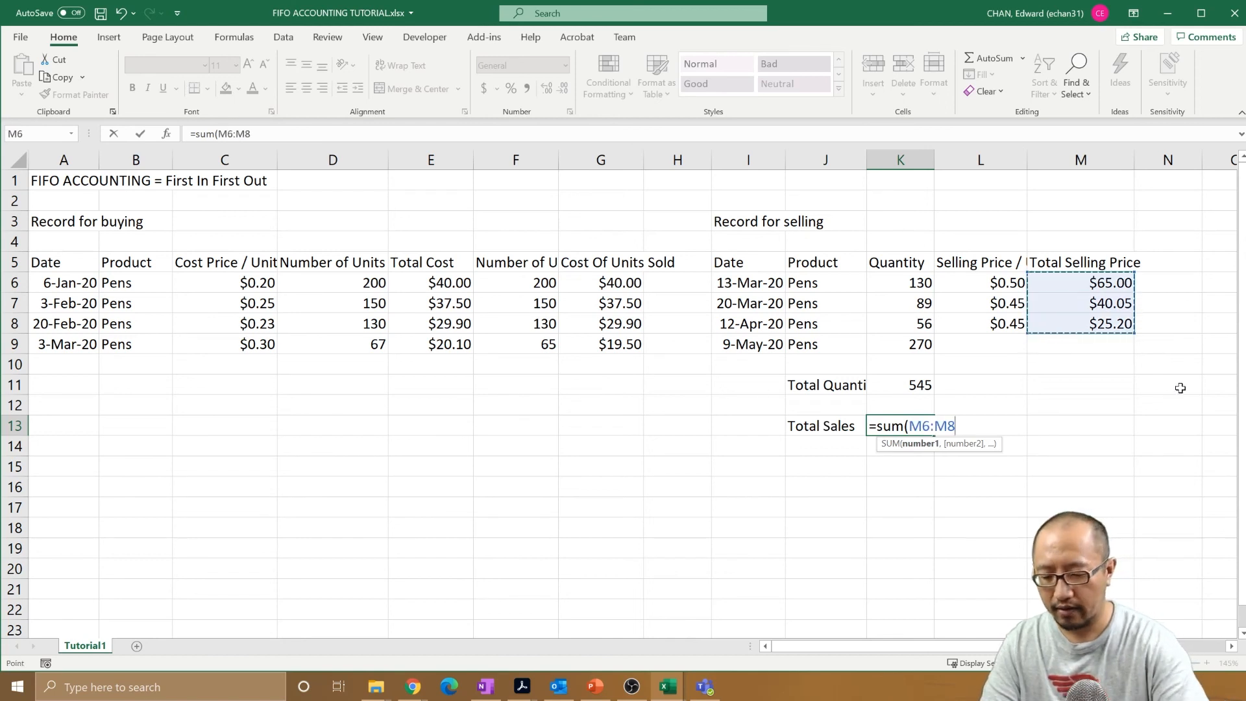
pyautogui.write(')')
pyautogui.press('Return')
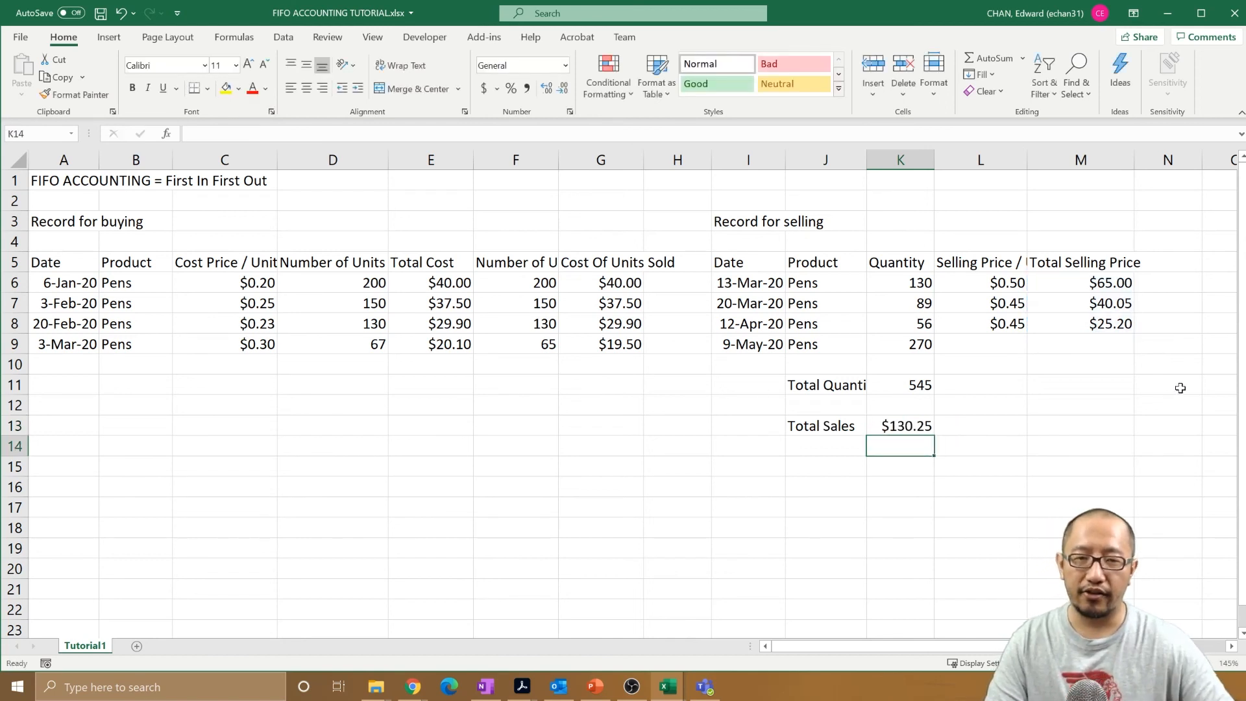
# Step: Label J14 as Total Cost and sum the costs of units sold G6:G9 in K14
pyautogui.click(826, 454)
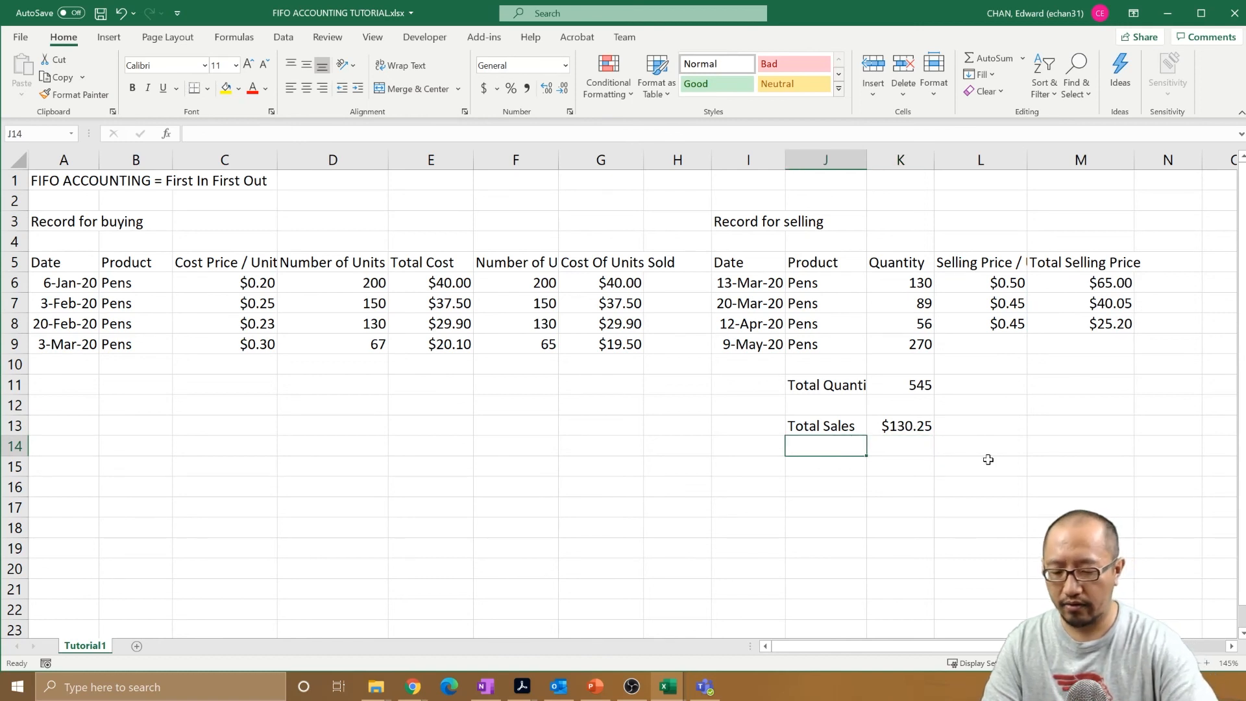
pyautogui.write('Total Cost')
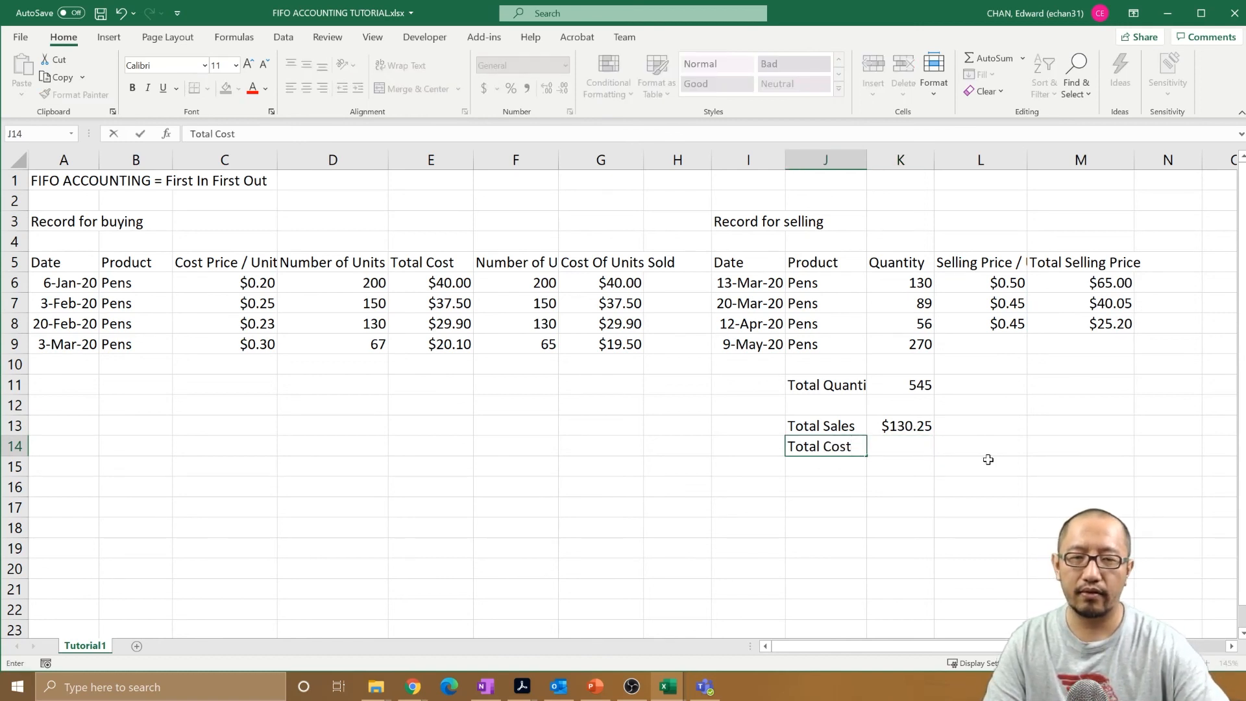
pyautogui.press('Tab')
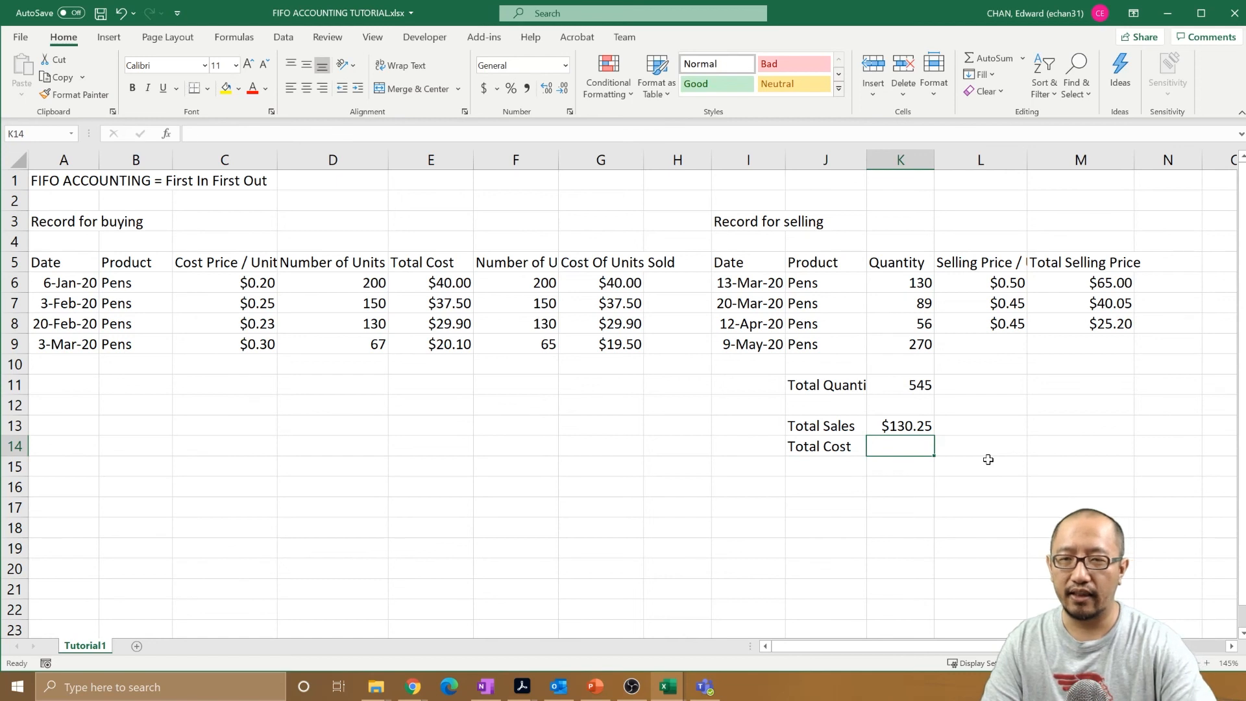
pyautogui.write('=sum(')
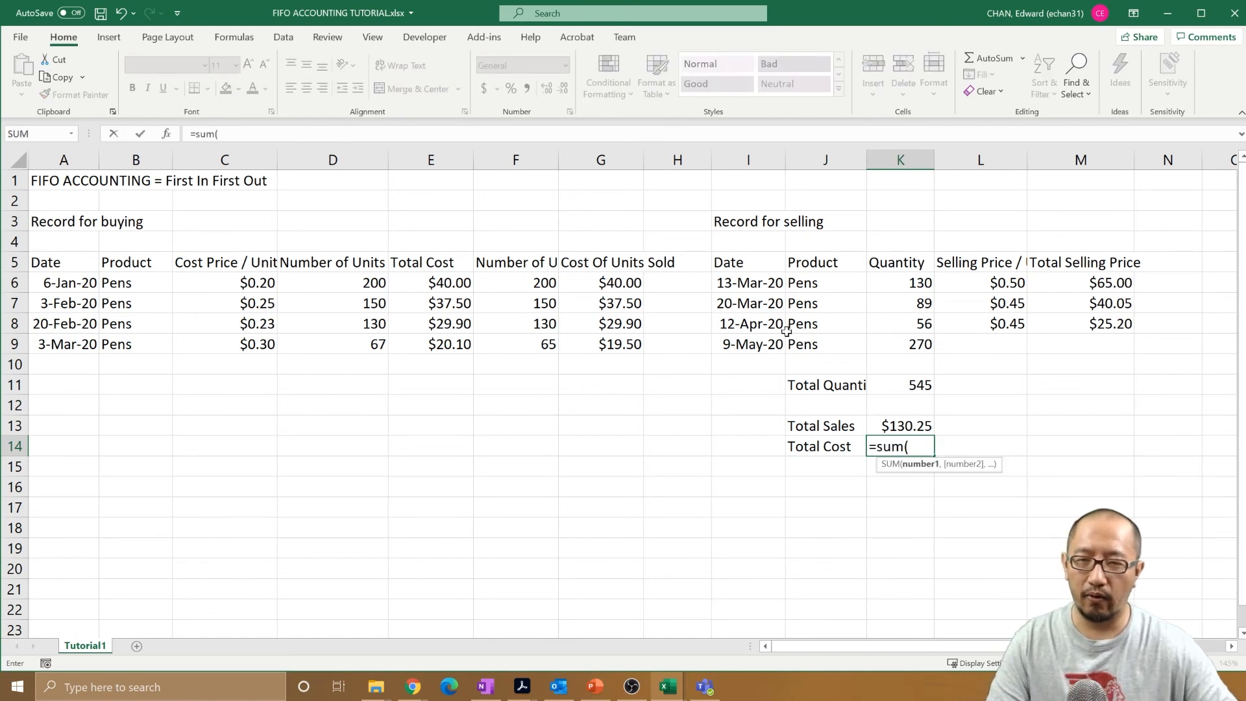
pyautogui.moveTo(619, 287); pyautogui.dragTo(665, 357)
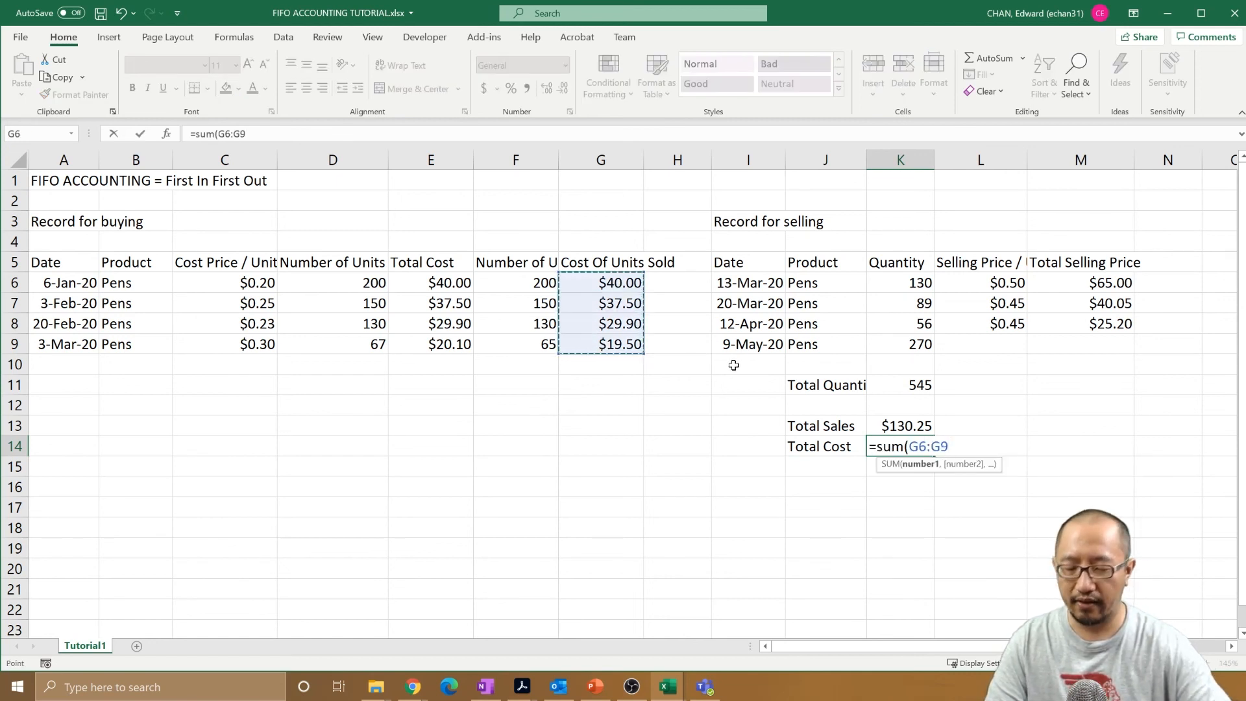
pyautogui.write(')')
pyautogui.press('Return')
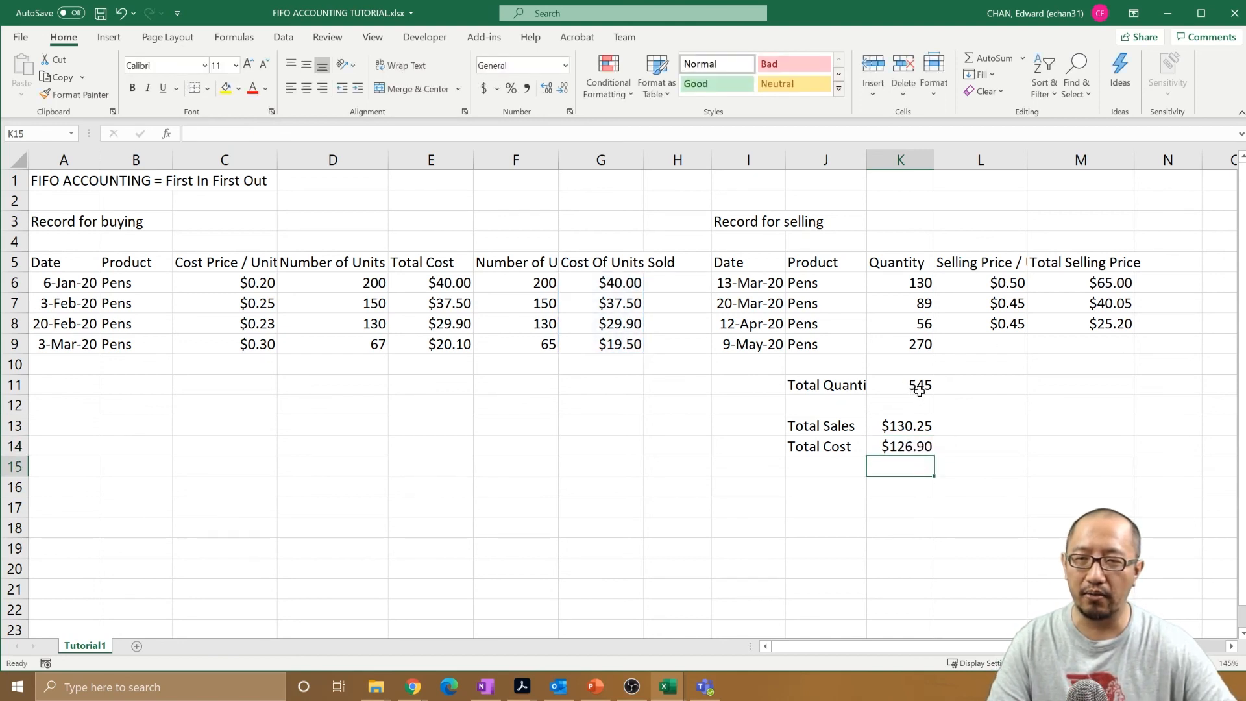
# Step: Label J15 as Profit and calculate it in K15 as total sales minus total cost, K13-K14
pyautogui.click(850, 464)
pyautogui.write('Profit')
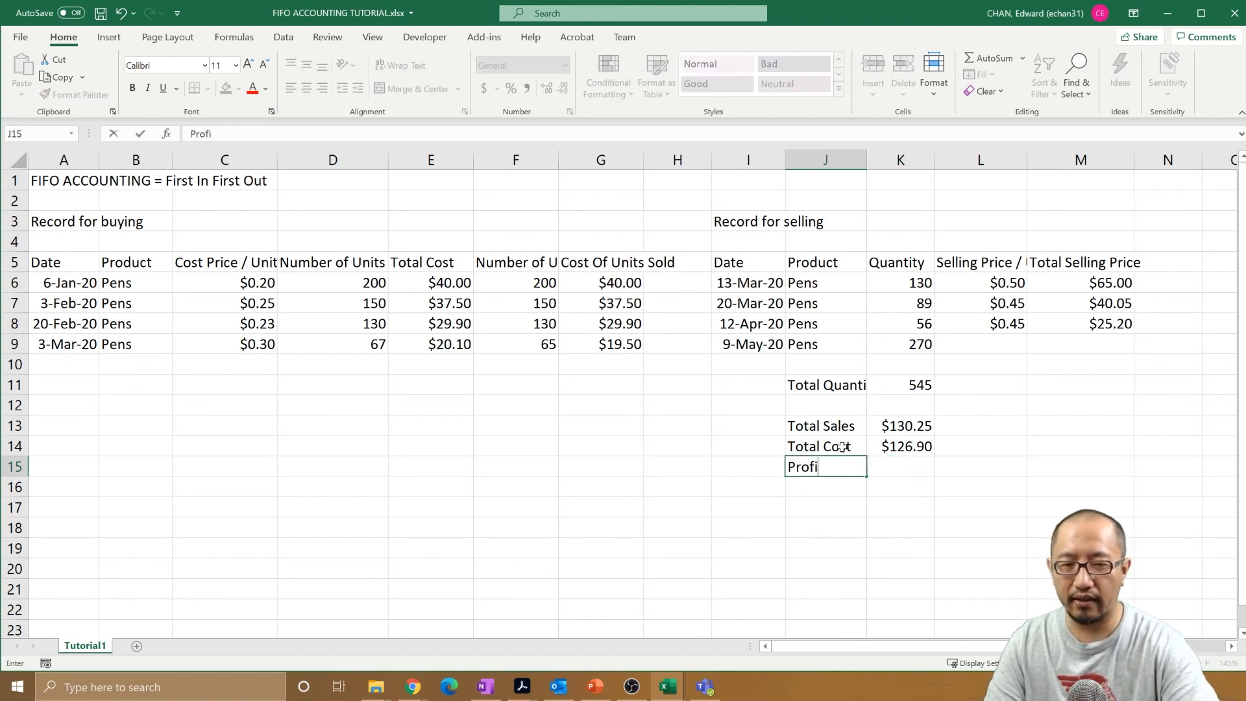
pyautogui.press('Tab')
pyautogui.write('=')
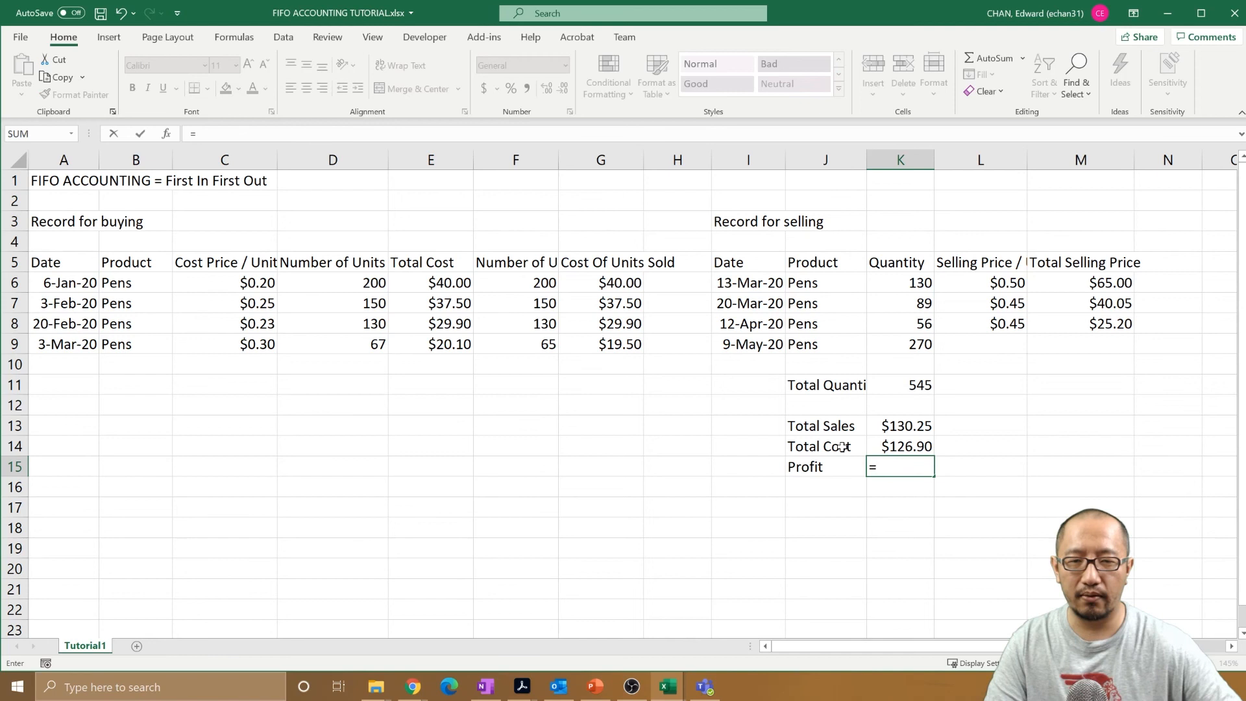
pyautogui.click(922, 427)
pyautogui.write('-')
pyautogui.click(905, 448)
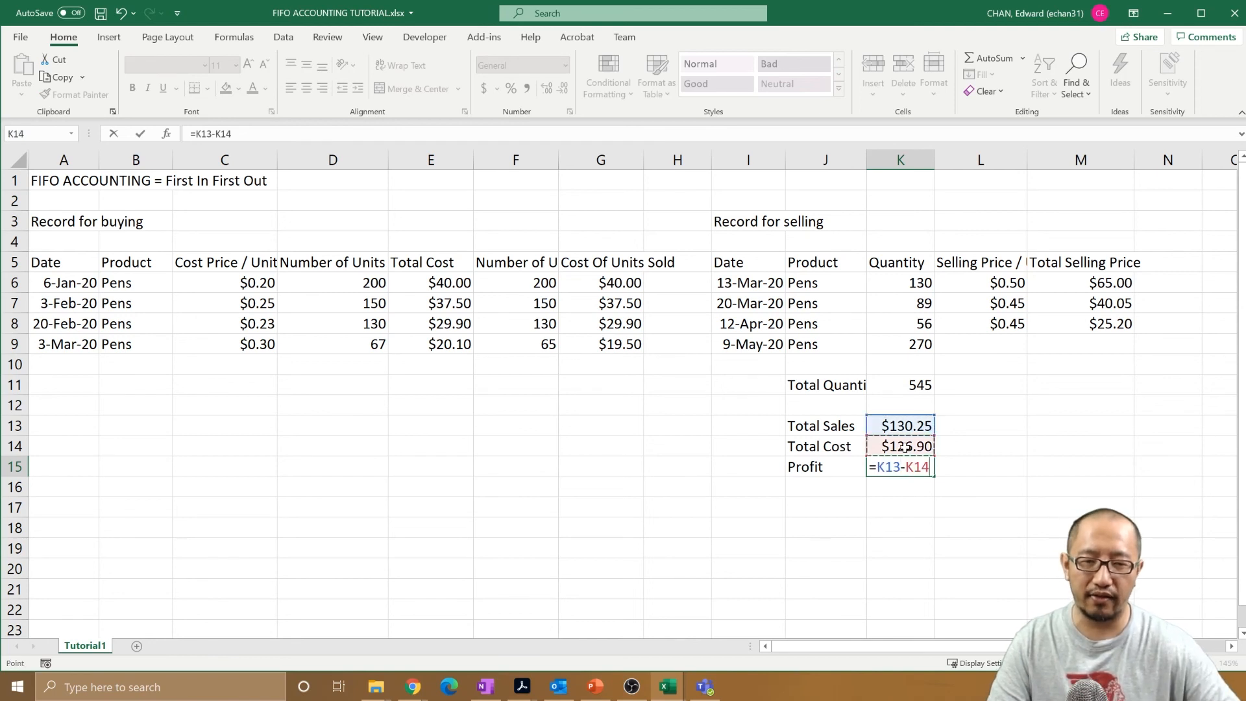
pyautogui.press('Return')
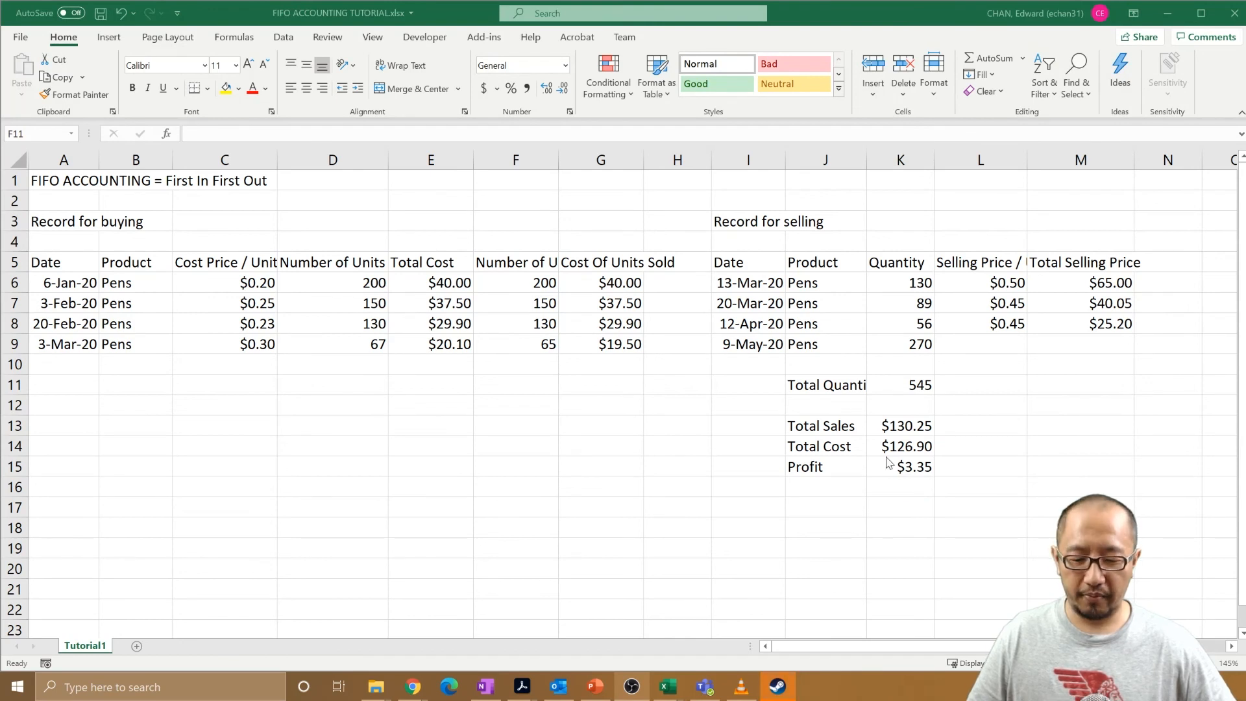
# Step: Label E11 as total quantity sold, sum the units sold F6:F9 in F11, and compare it with the selling record's total quantity in K11
pyautogui.click(525, 387)
pyautogui.click(467, 387)
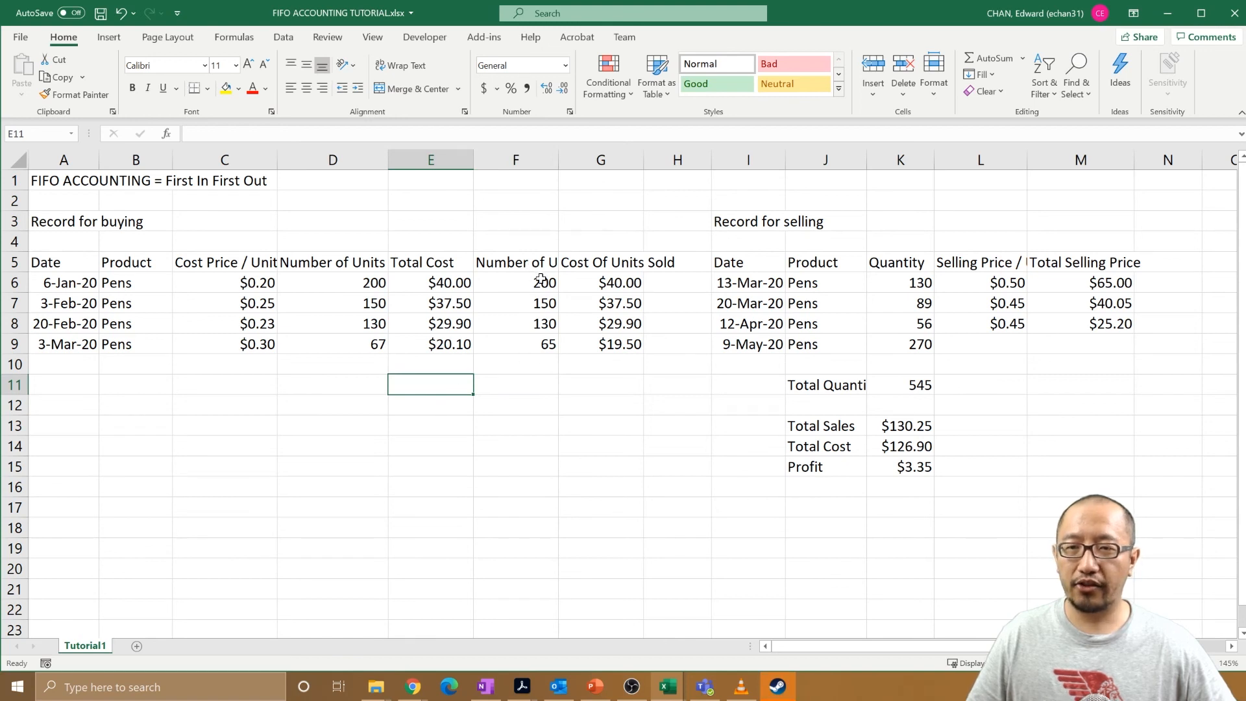
pyautogui.moveTo(541, 279); pyautogui.dragTo(529, 346)
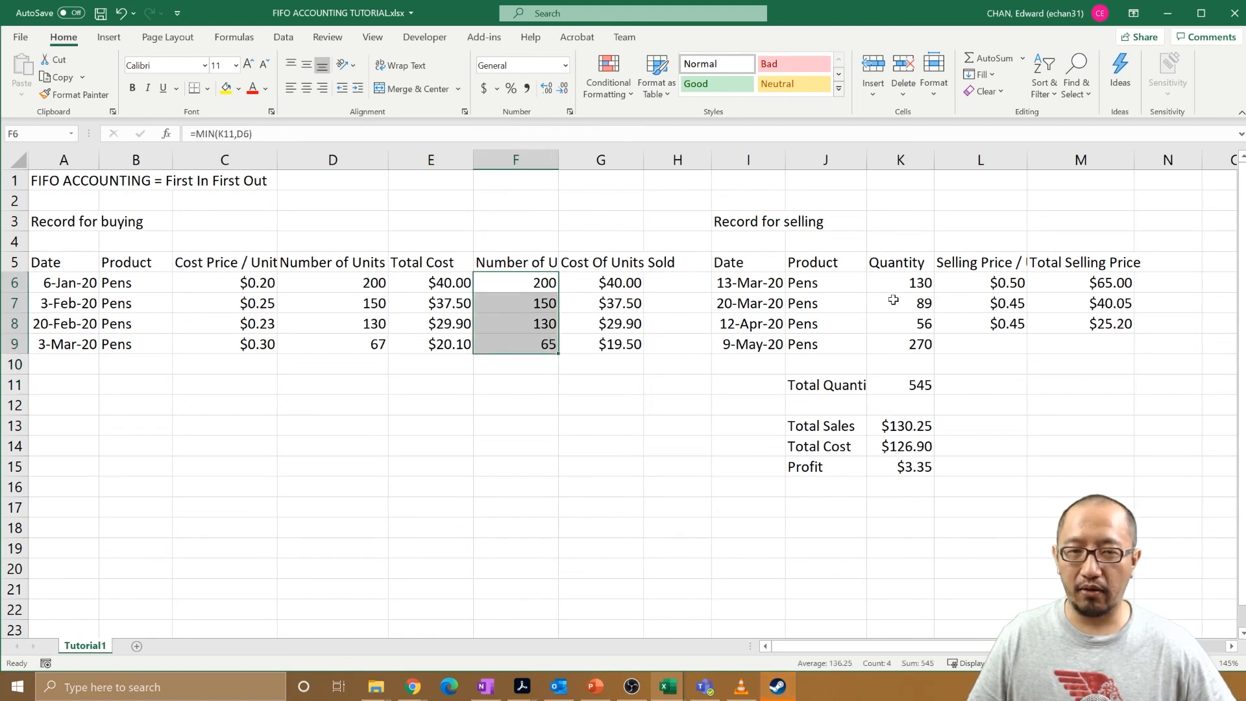
pyautogui.moveTo(889, 286); pyautogui.dragTo(895, 354)
pyautogui.click(452, 386)
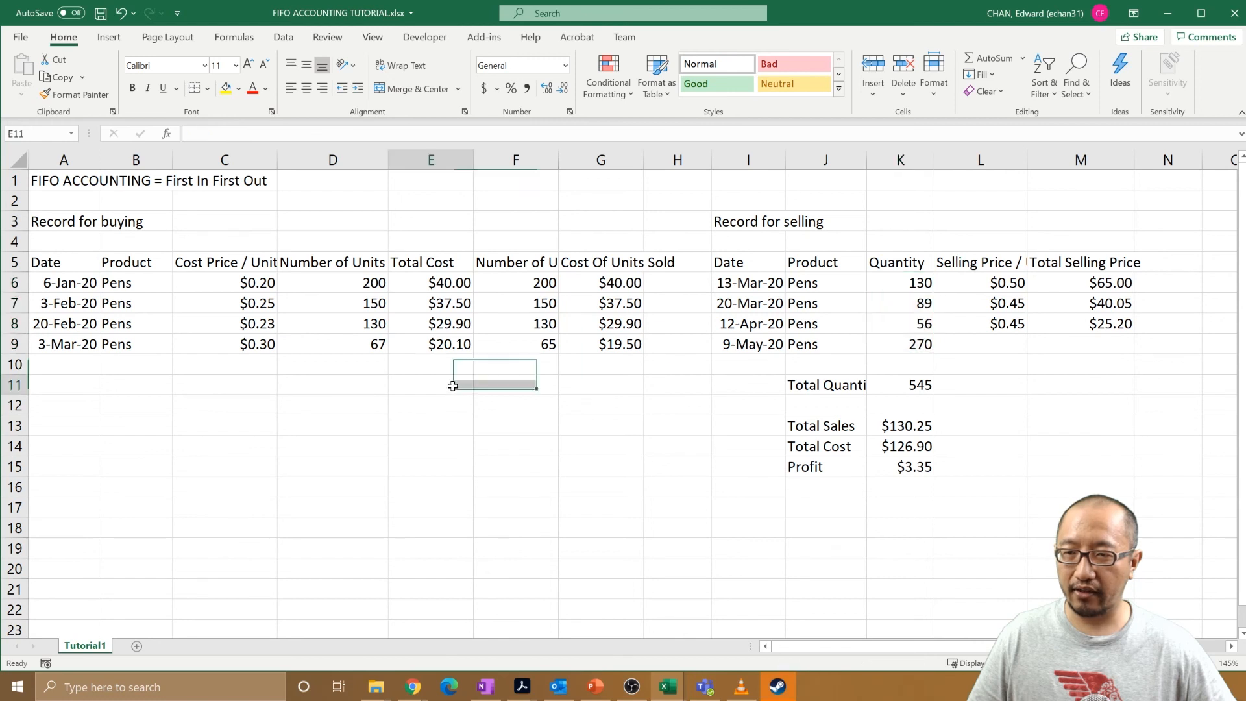
pyautogui.write('t')
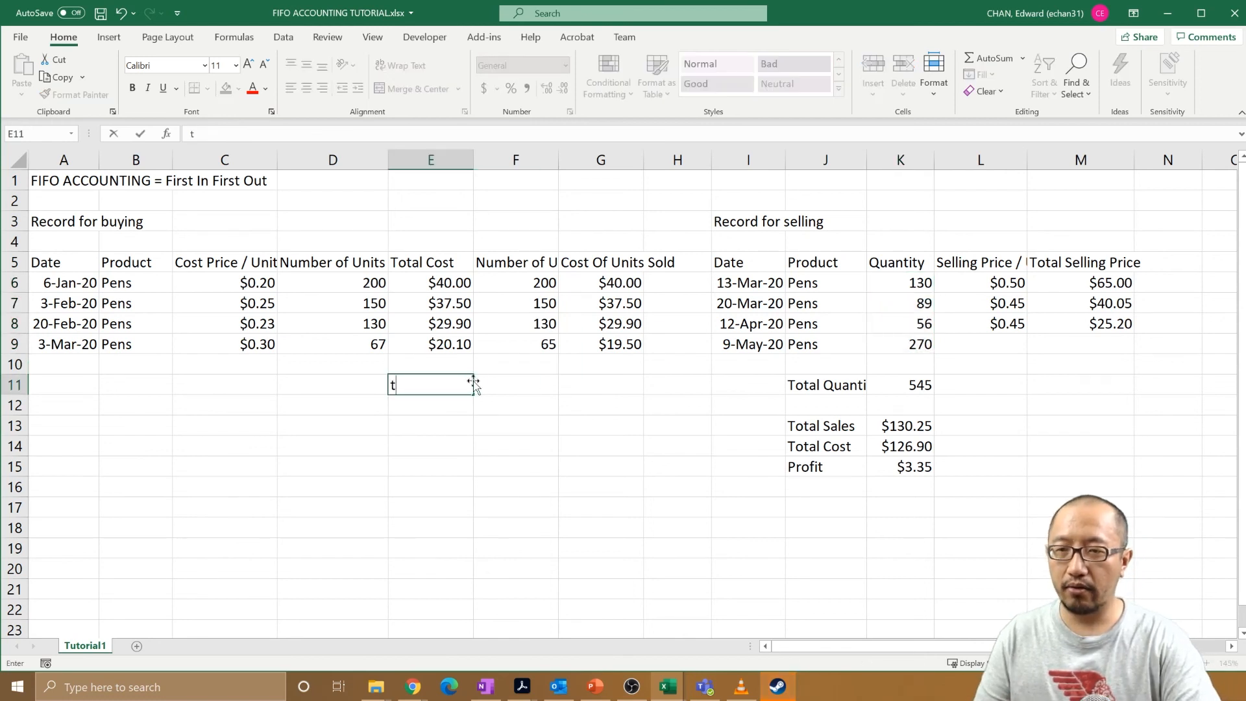
pyautogui.write('otal quantity sold')
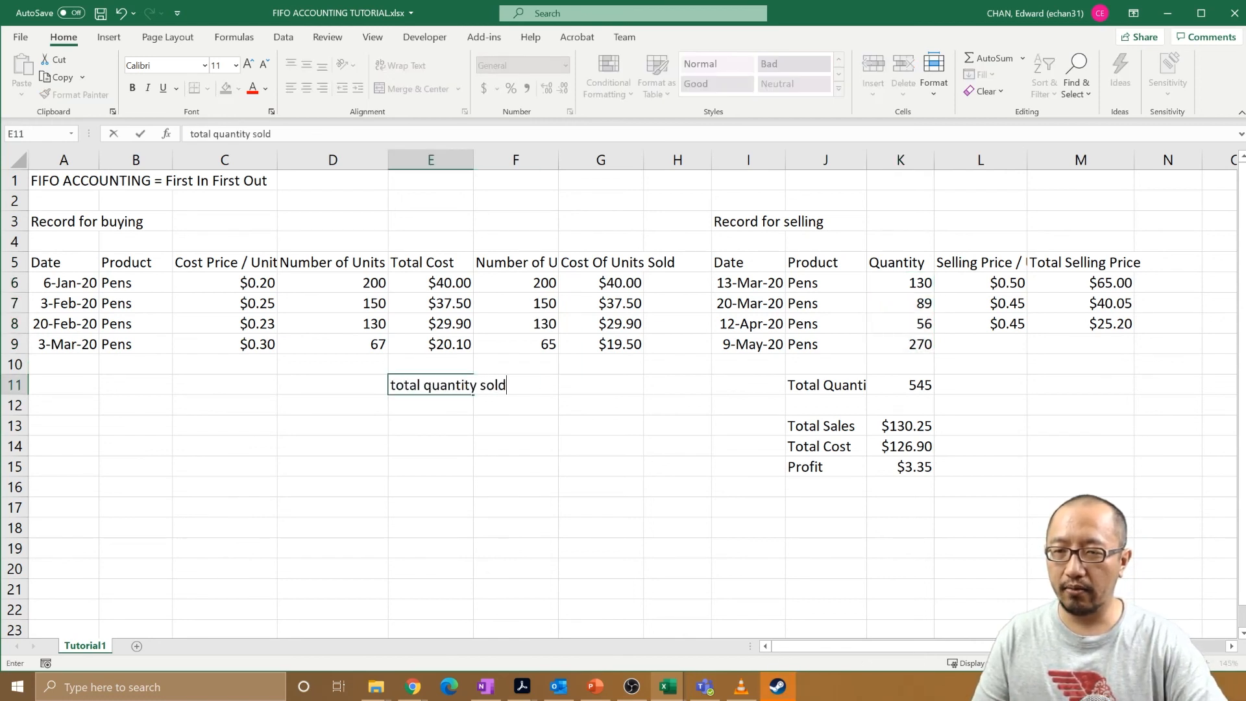
pyautogui.click(476, 385)
pyautogui.write('=sum(')
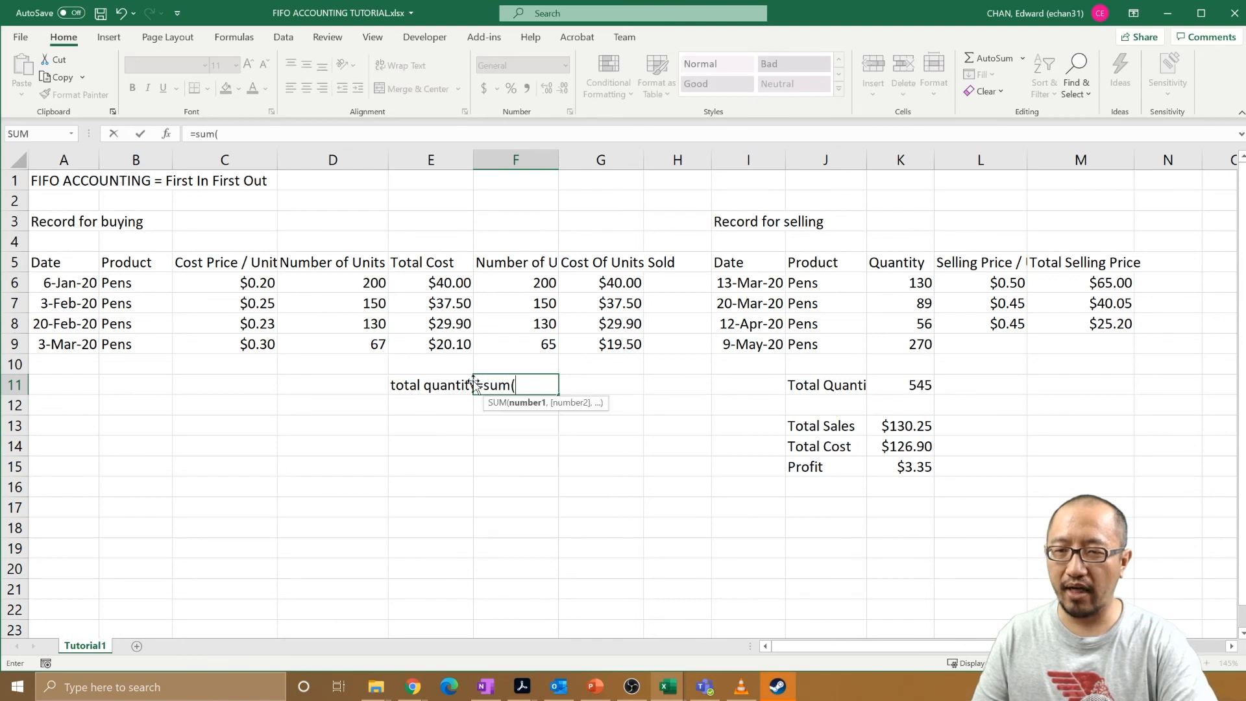
pyautogui.moveTo(537, 283); pyautogui.dragTo(534, 343)
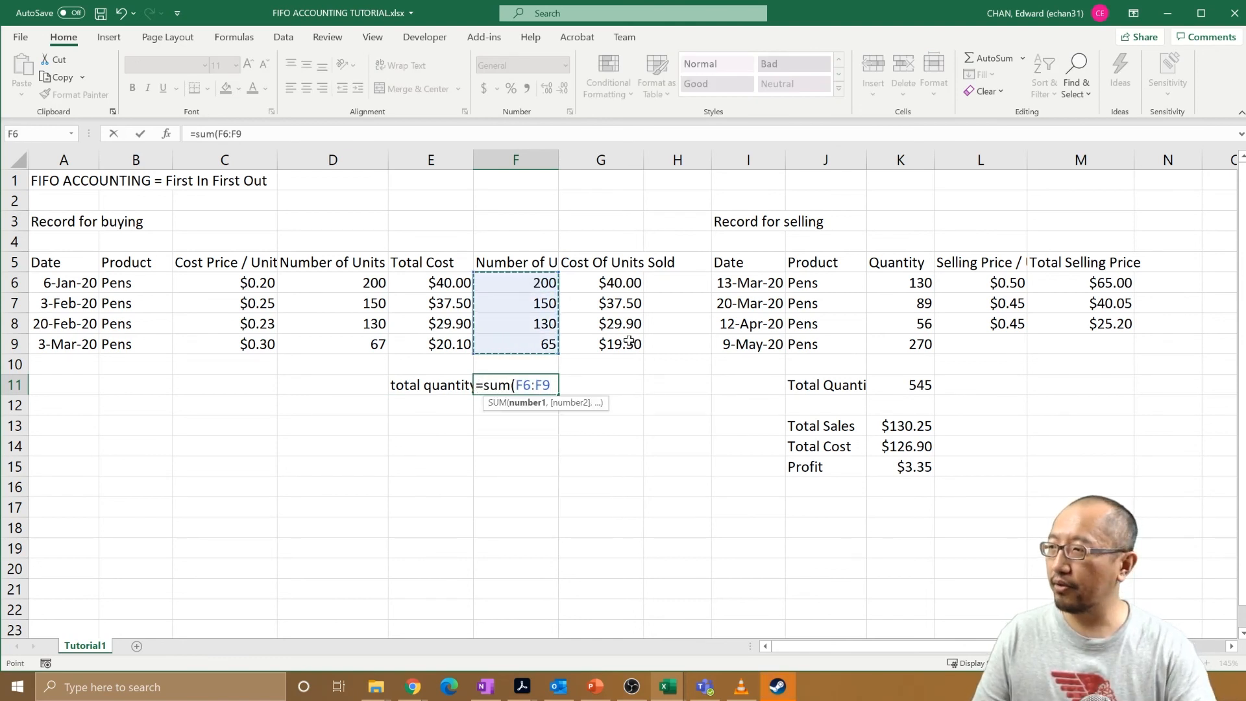
pyautogui.write(')')
pyautogui.press('Return')
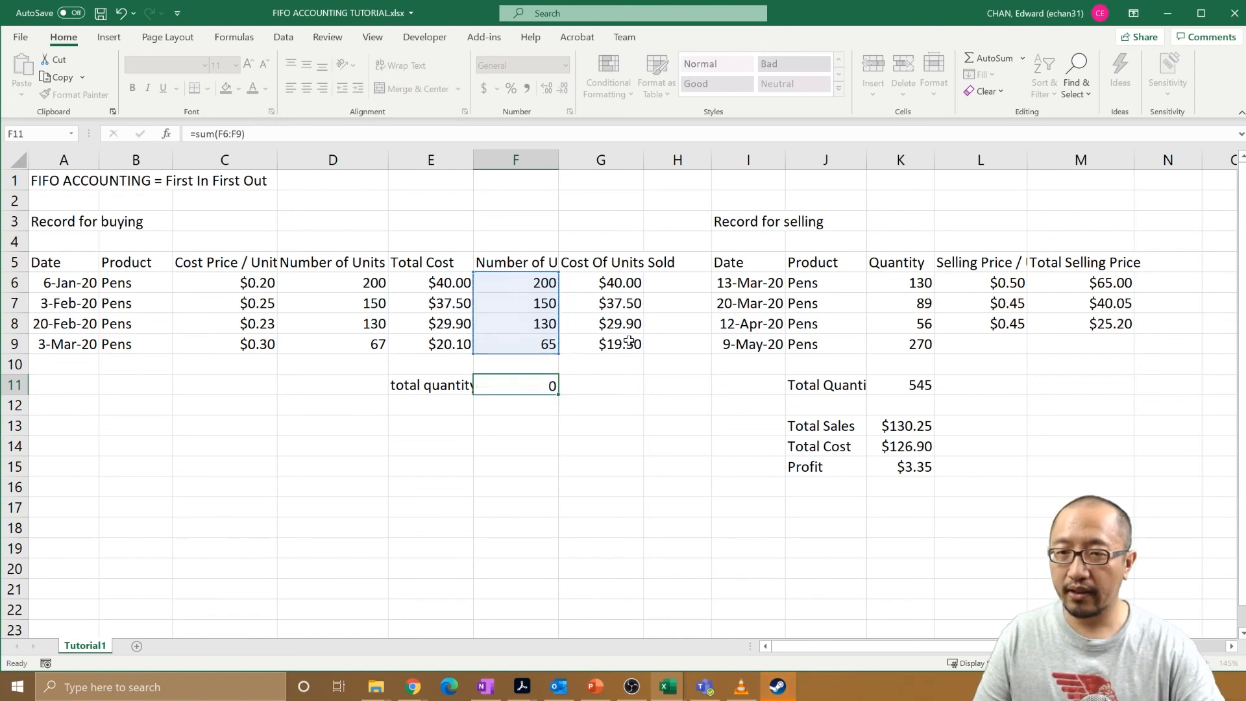
pyautogui.press('Up')
pyautogui.click(898, 383)
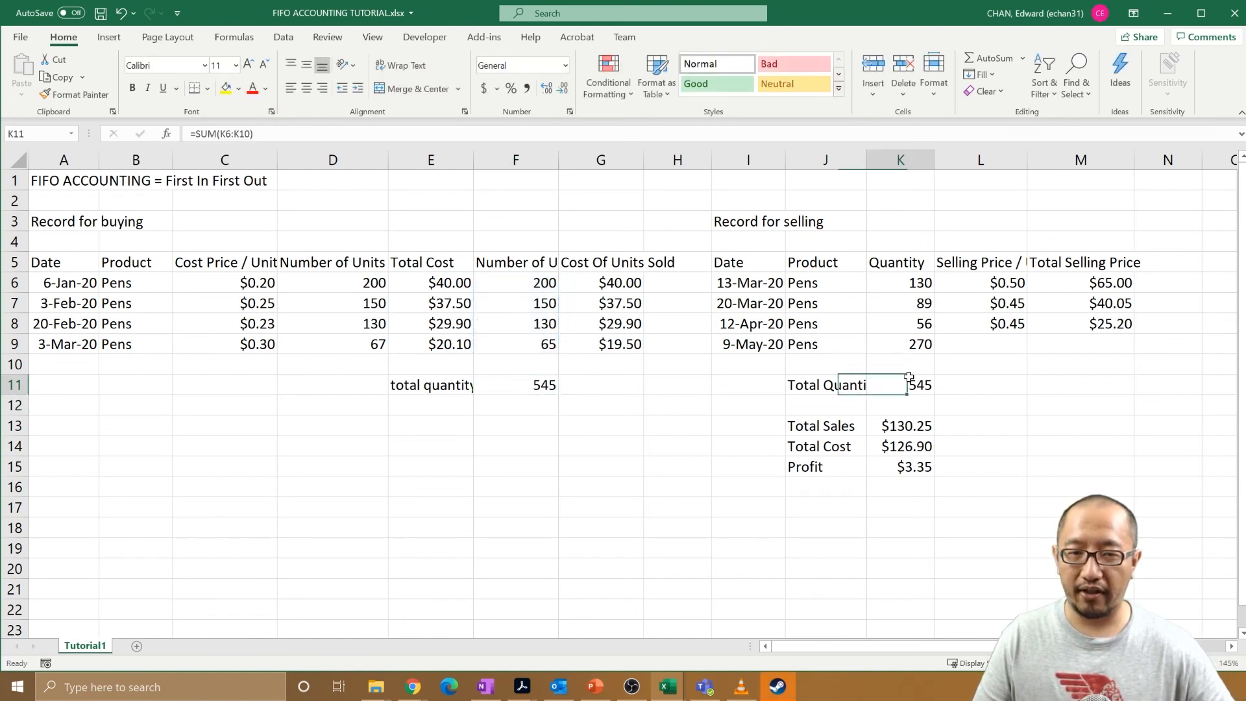